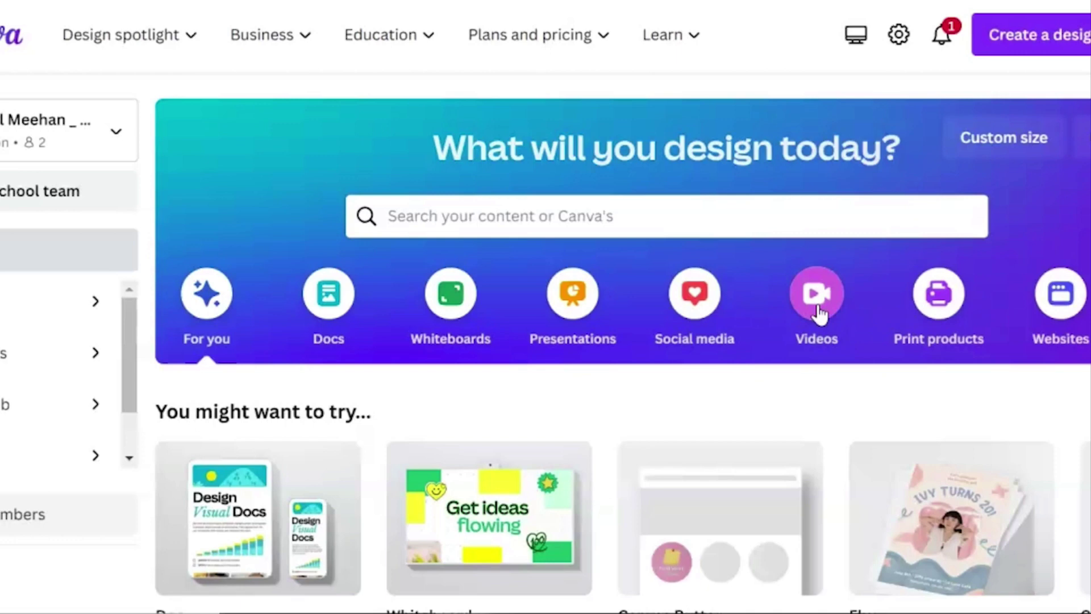
Step: Search for "canvas button" and open the Canvas Button 1080 × 1080 px template category
click(559, 224)
text(canvas button)
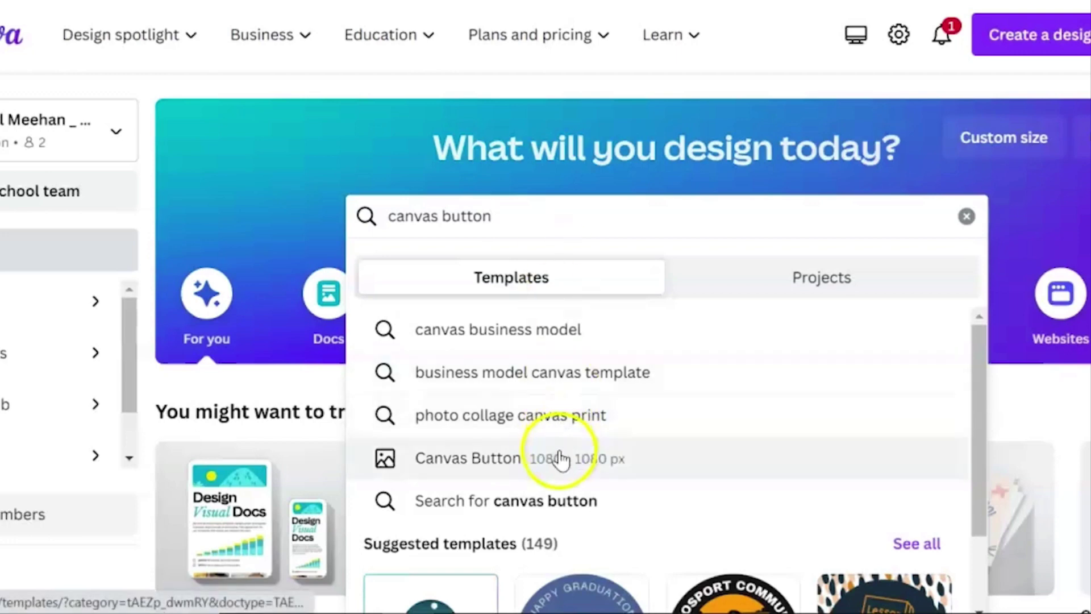
click(527, 466)
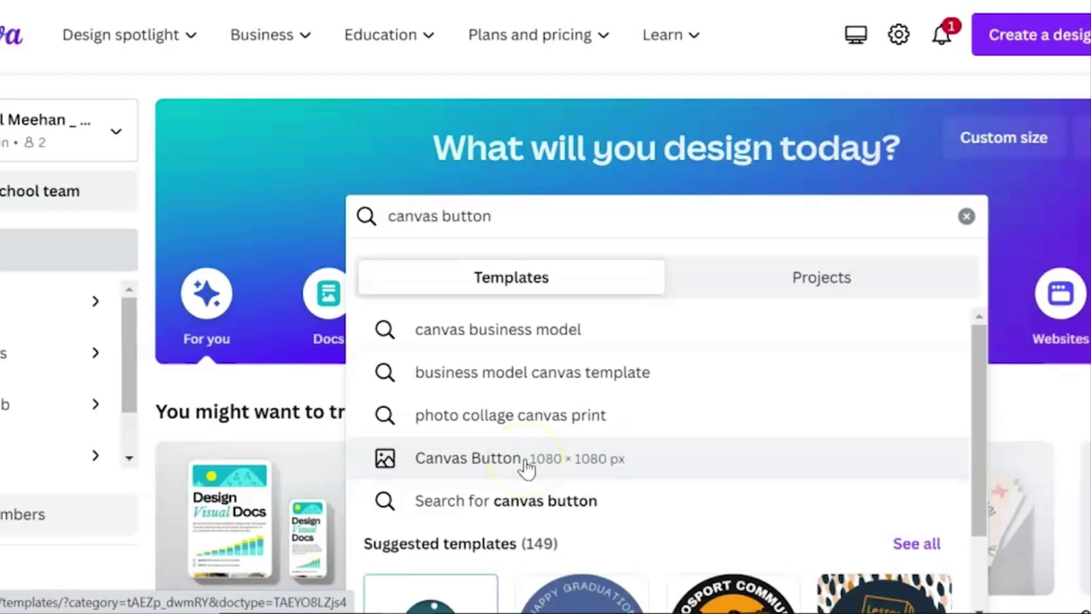
click(496, 470)
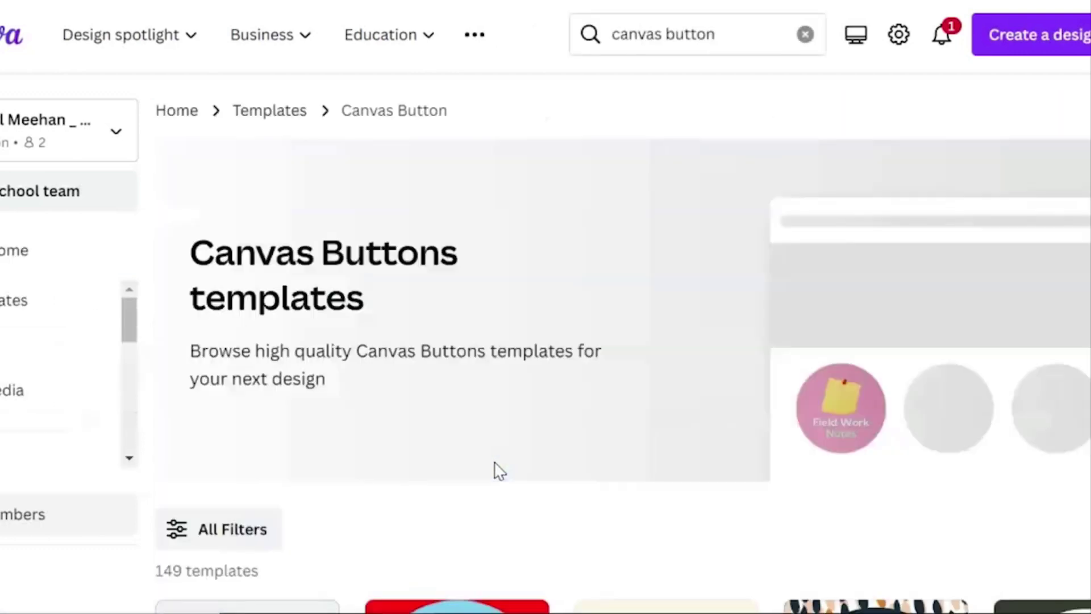
Step: Browse the Canvas Button templates to examine the available designs and the option for creating a blank one
scroll(495, 471, down, 7)
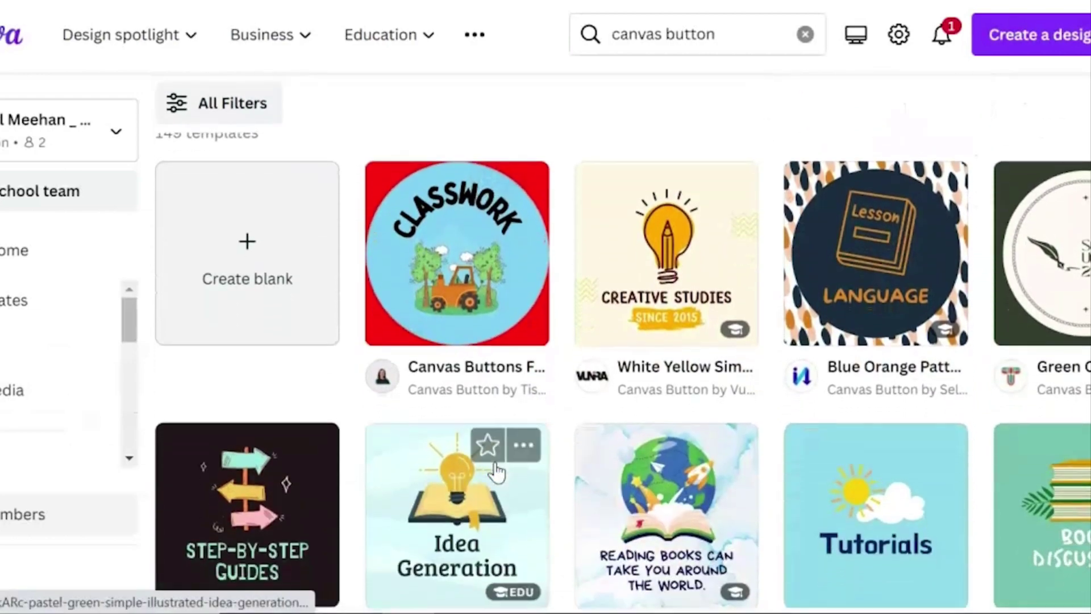
scroll(496, 471, down, 8)
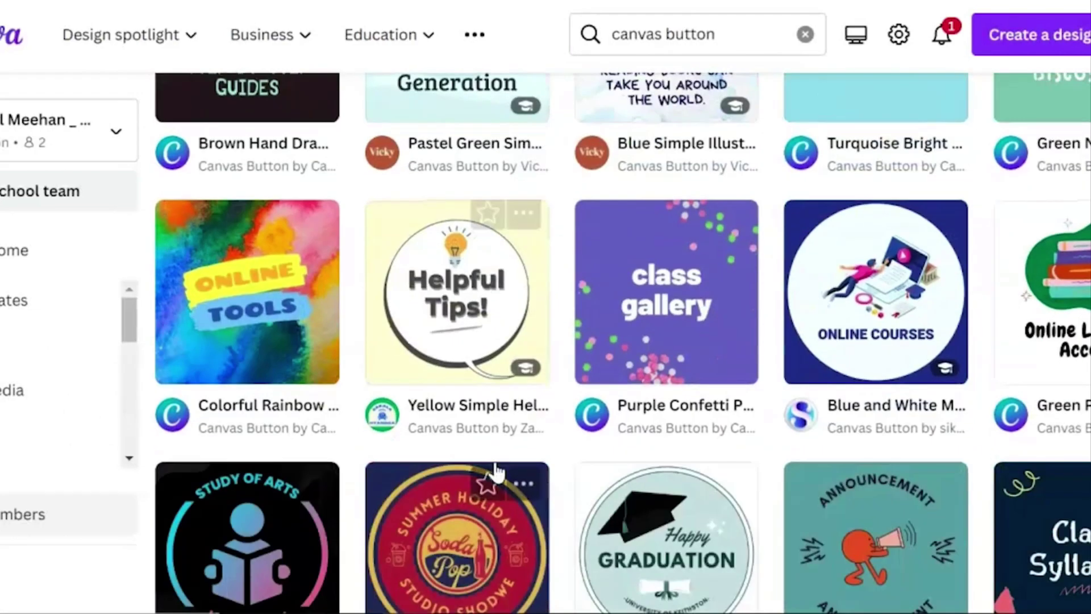
click(570, 292)
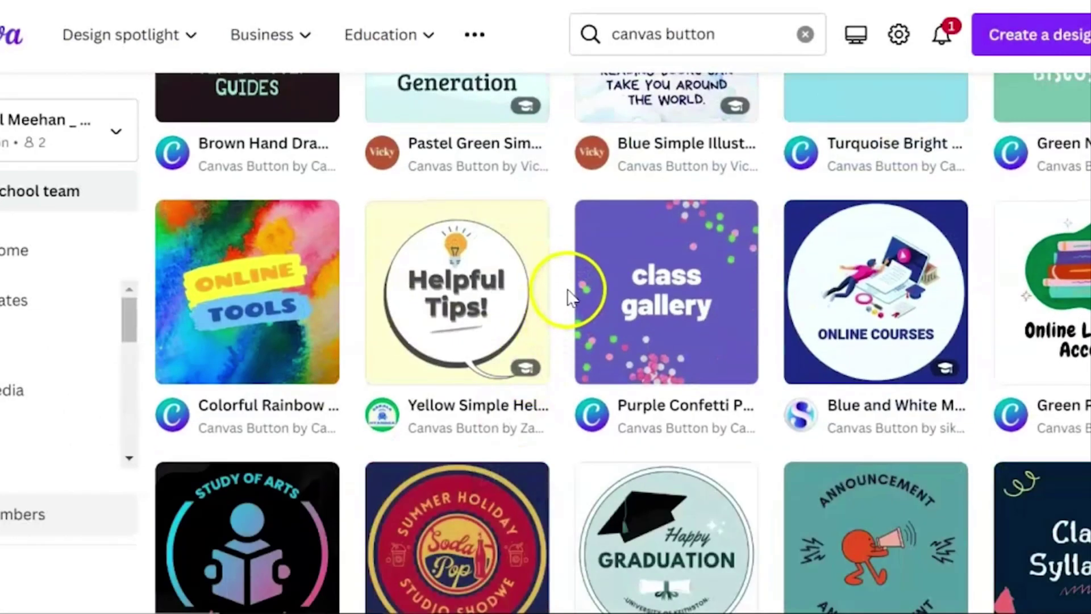
scroll(570, 295, down, 3)
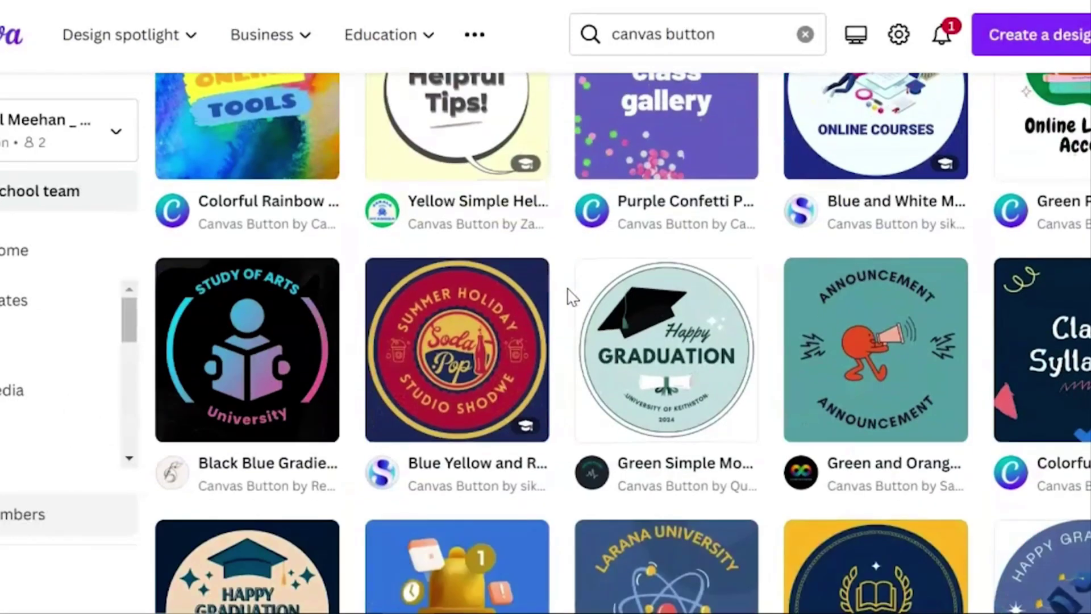
click(550, 235)
scroll(552, 237, down, 7)
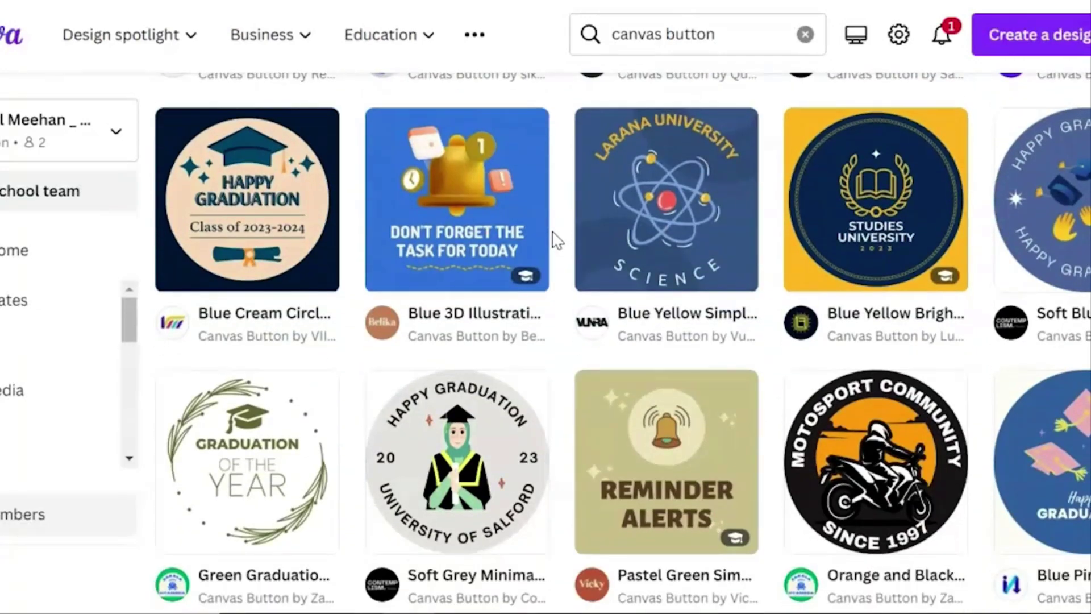
scroll(557, 239, down, 7)
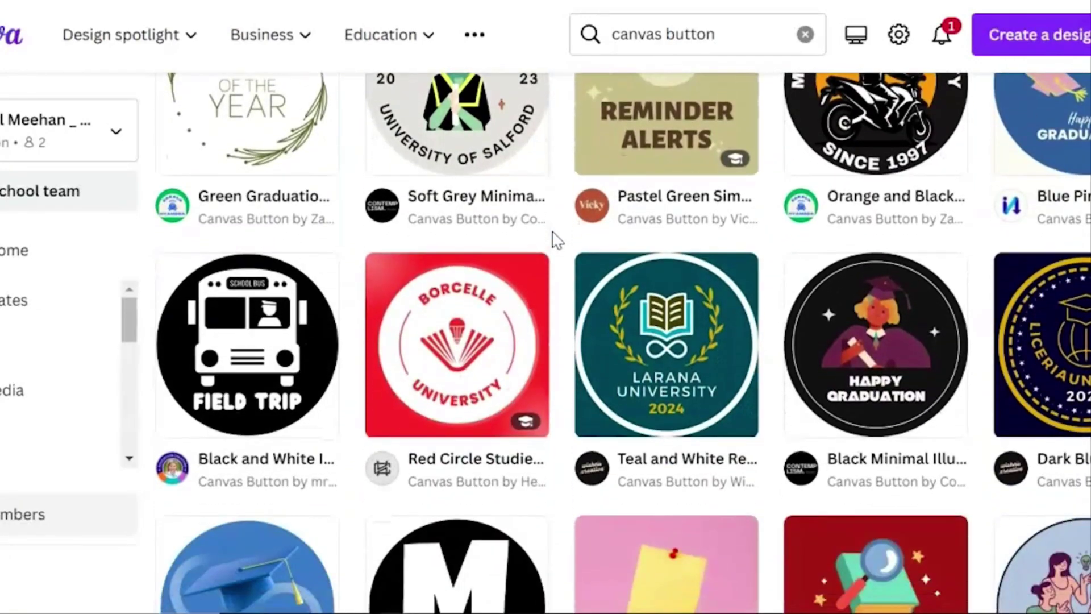
scroll(557, 239, down, 4)
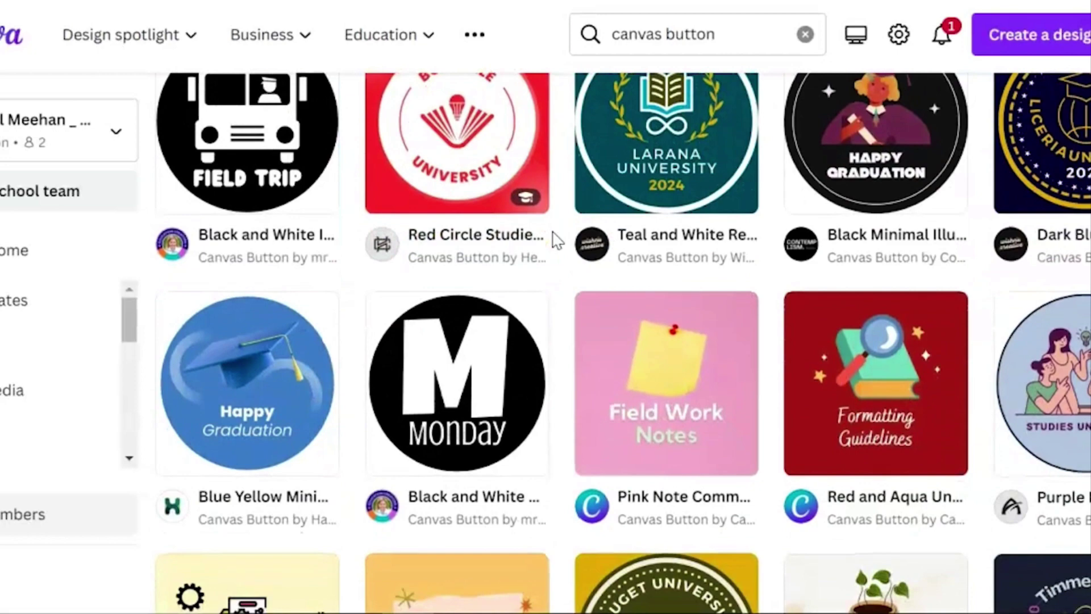
scroll(557, 241, down, 4)
scroll(557, 240, down, 5)
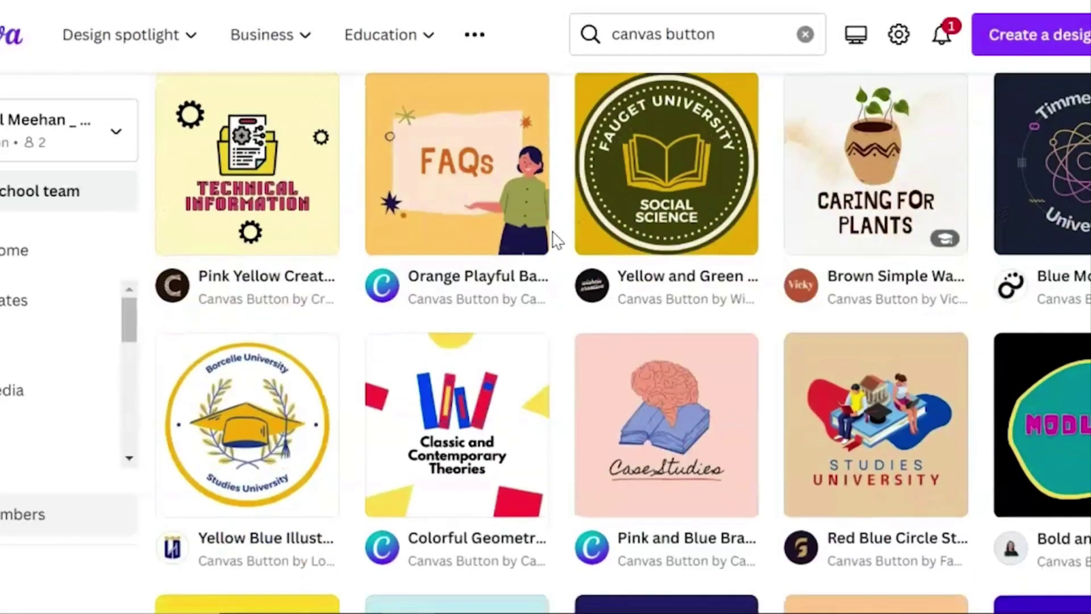
scroll(557, 240, down, 7)
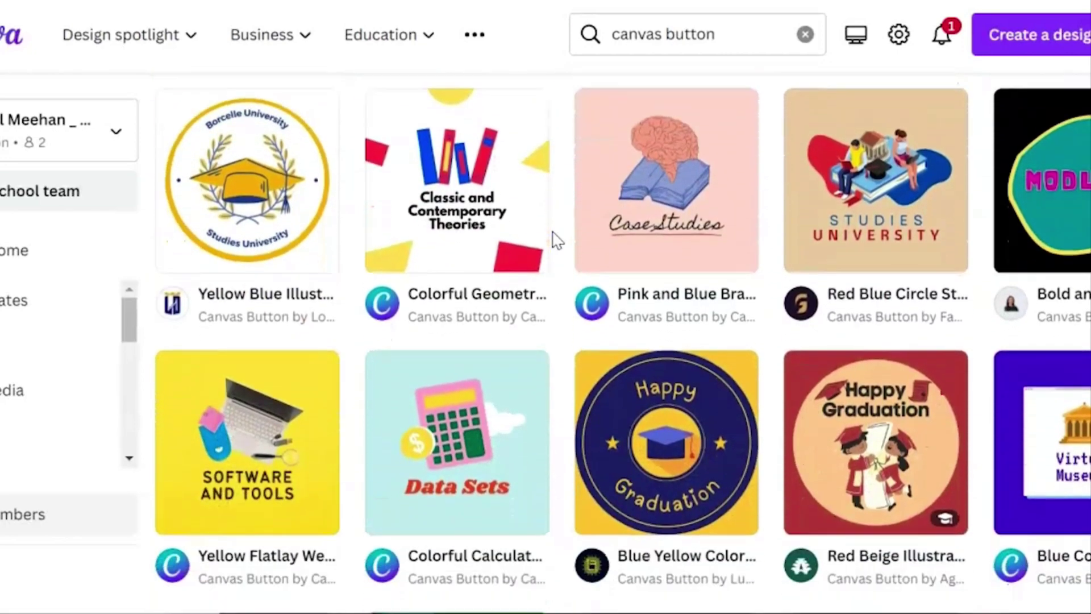
scroll(557, 240, down, 1)
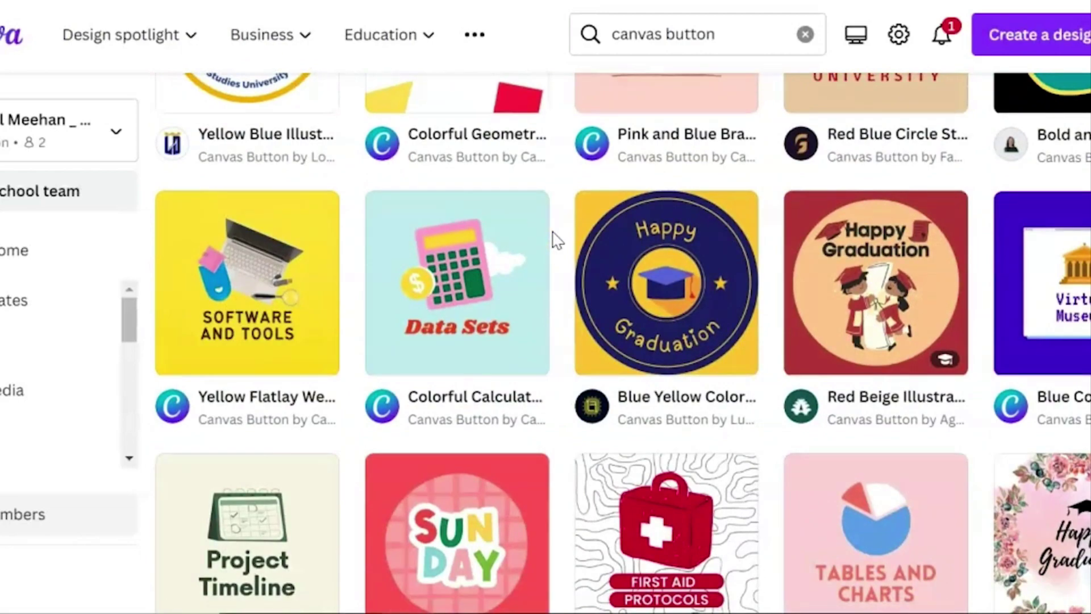
scroll(557, 241, down, 10)
scroll(557, 240, up, 2)
scroll(557, 240, down, 5)
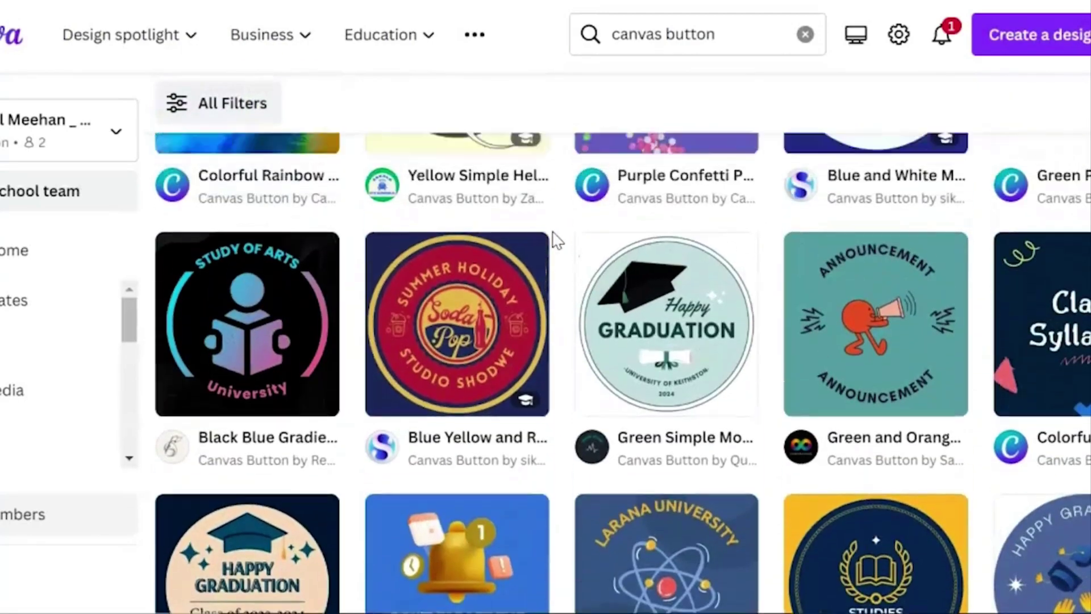
scroll(557, 241, up, 15)
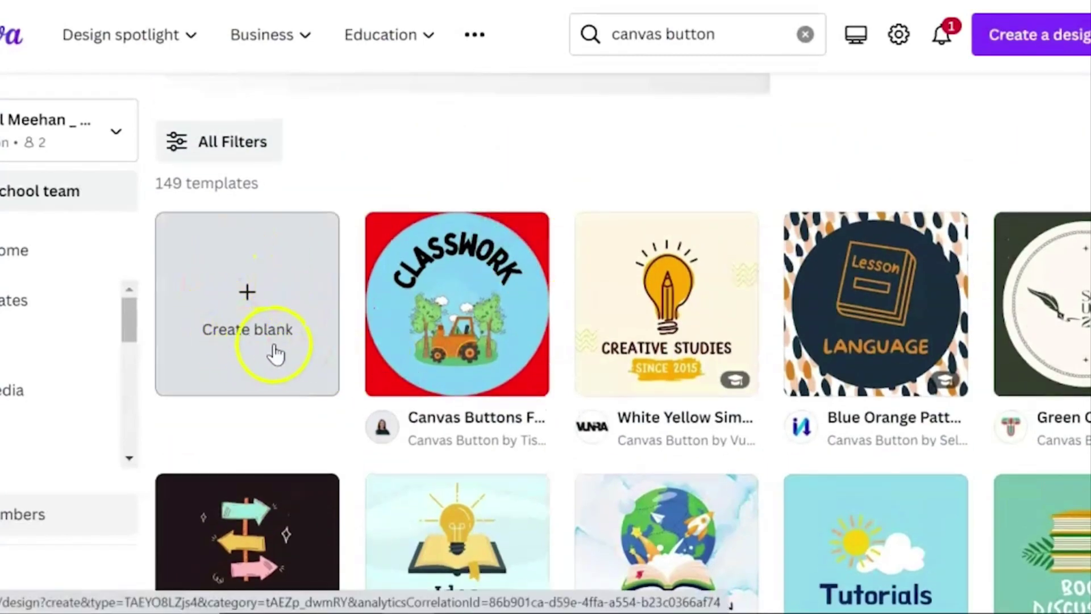
scroll(542, 309, down, 5)
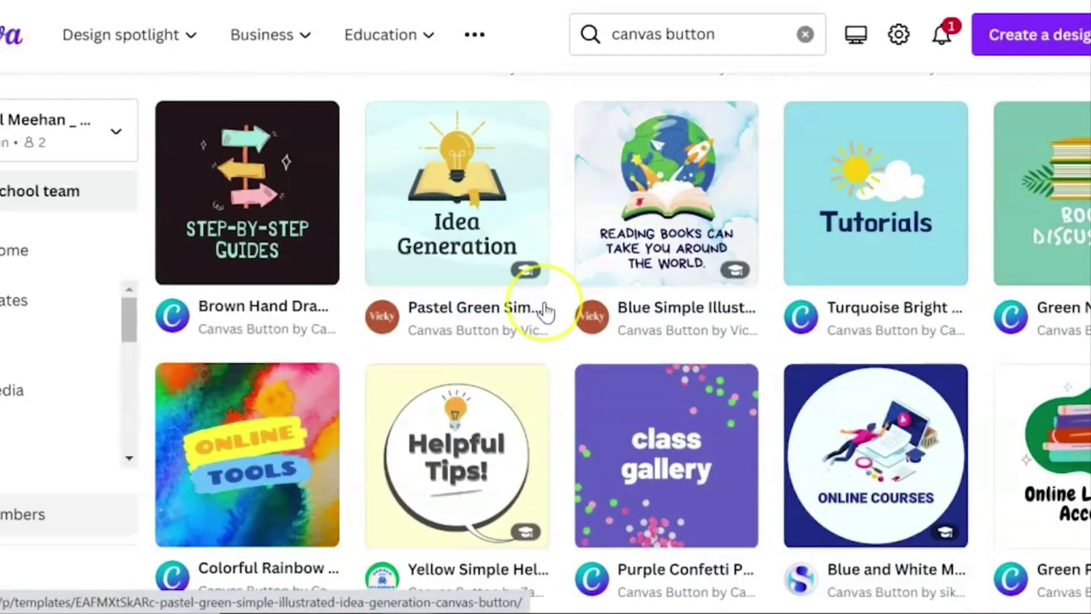
scroll(546, 312, down, 15)
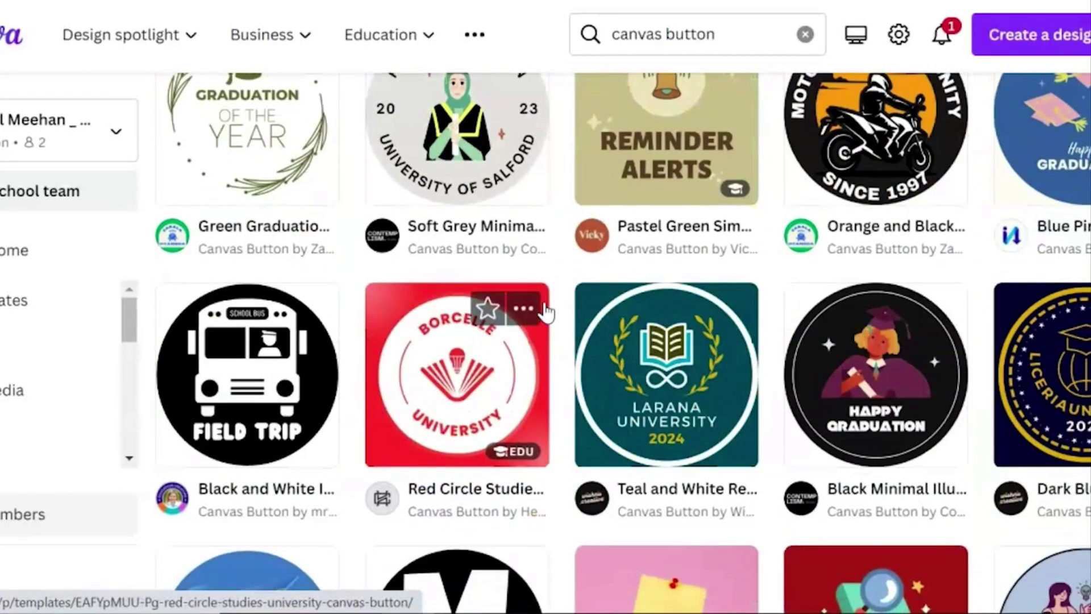
scroll(546, 312, down, 2)
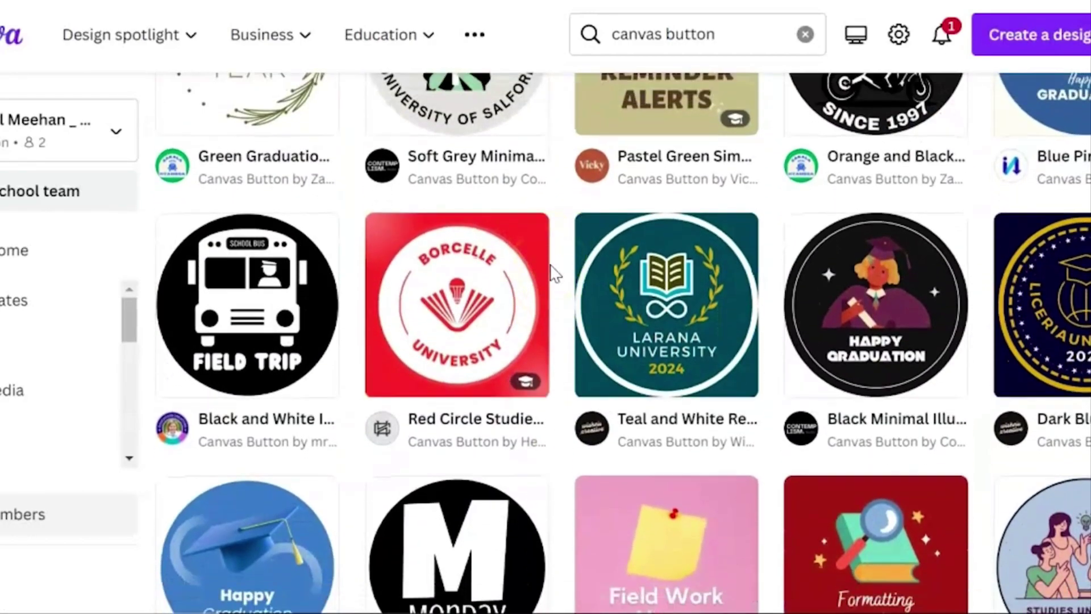
Step: Open the Red Circle Studies University Canvas Button template for customizing, continuing in the browser instead of the desktop app
click(445, 310)
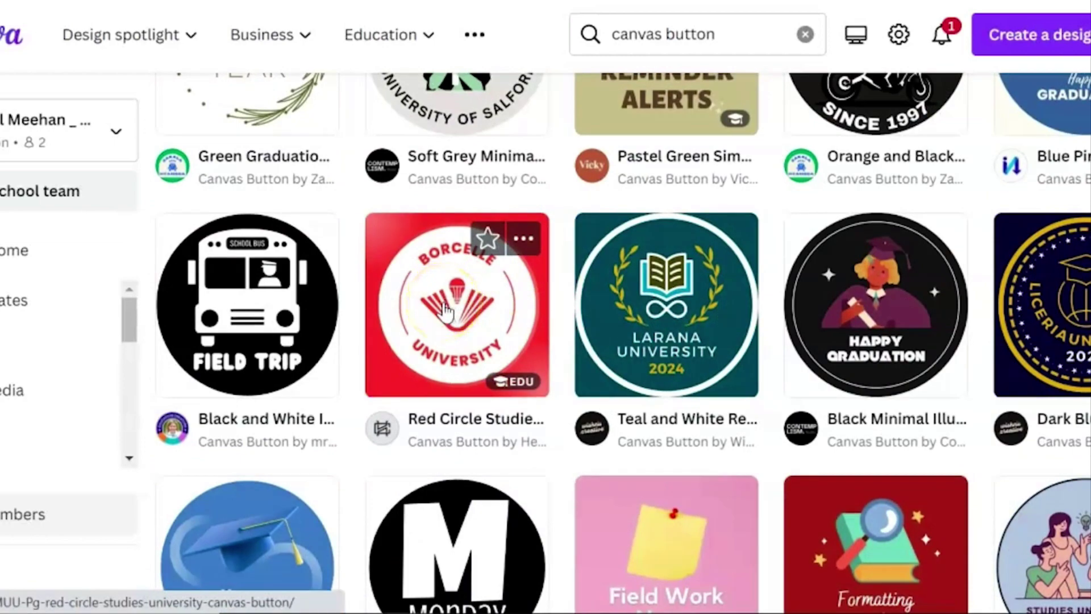
click(420, 335)
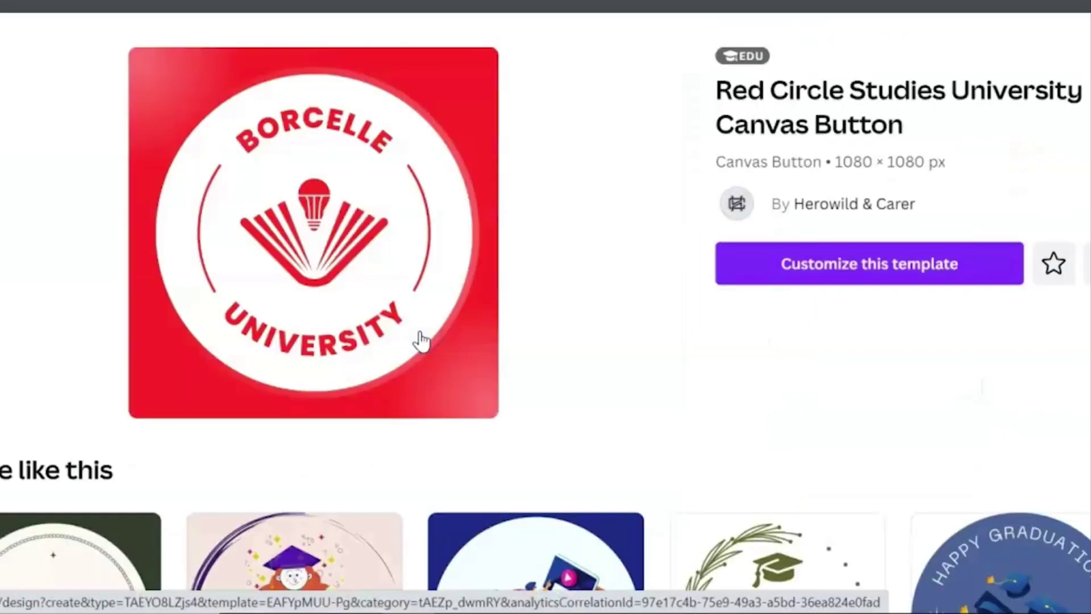
click(892, 265)
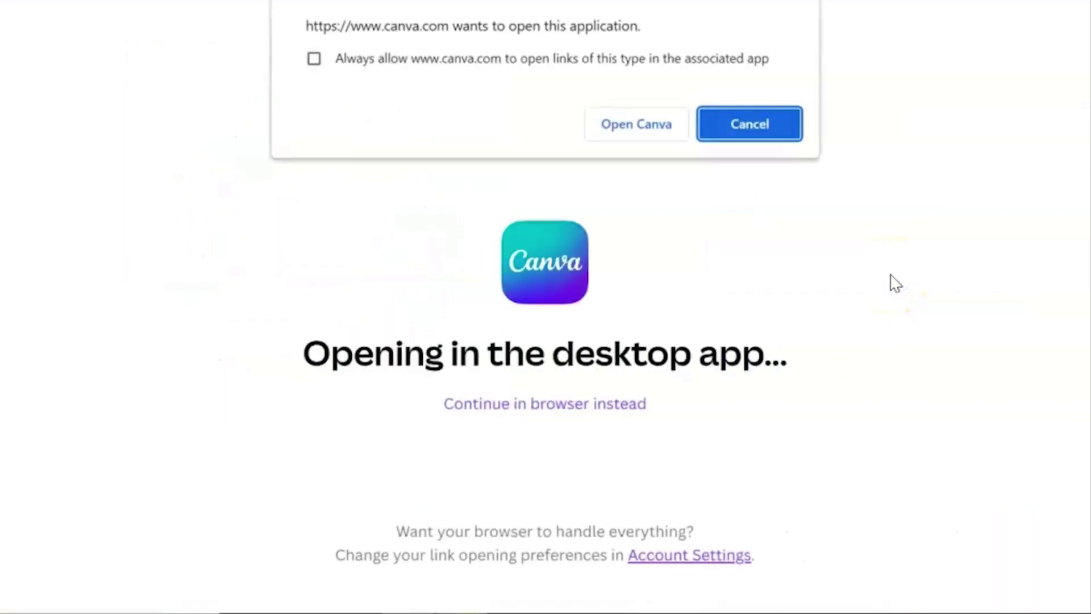
click(566, 413)
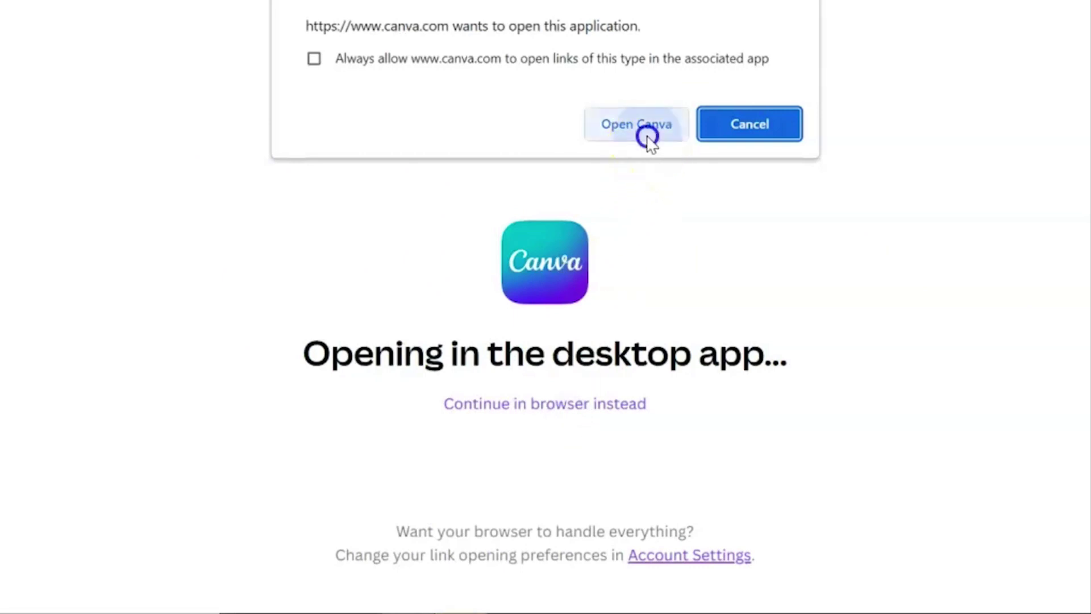
click(740, 128)
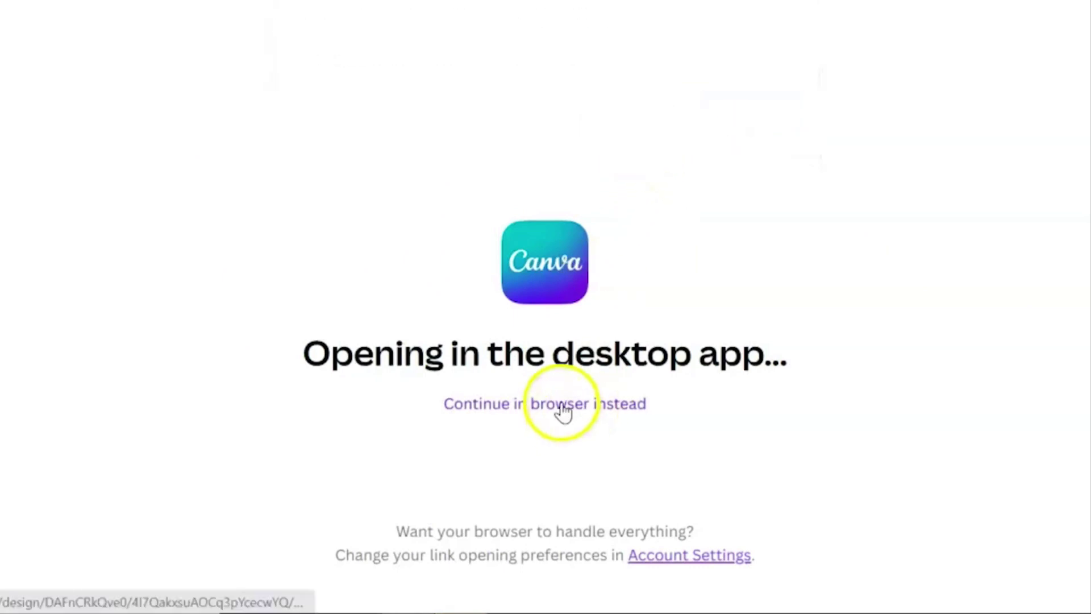
click(560, 414)
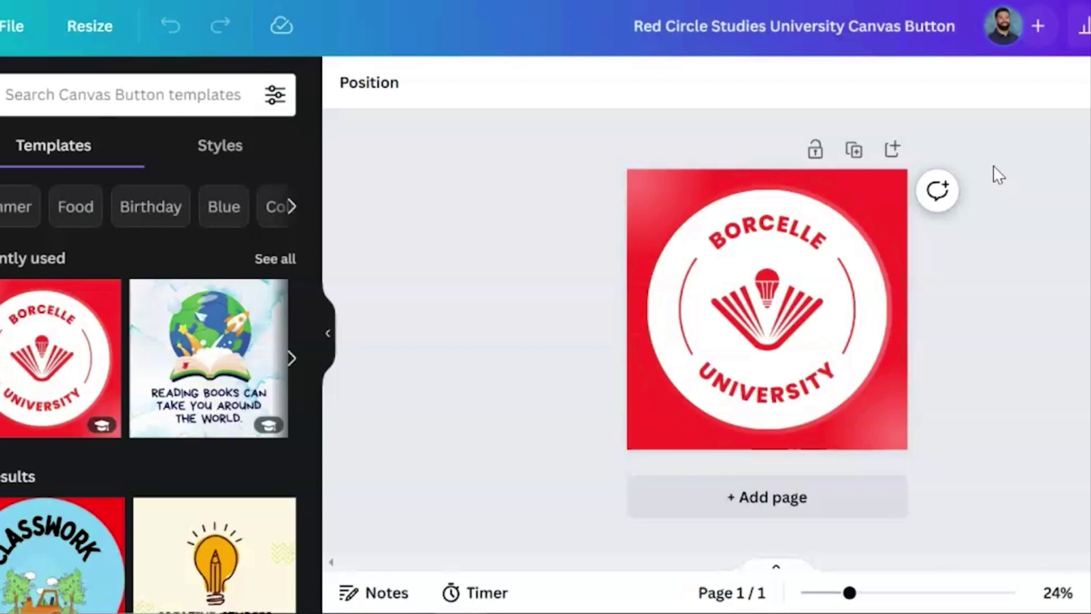
Step: Inspect the template's individual elements by selecting its curved text, ring shape, book and light bulb graphics in turn
click(780, 227)
click(685, 299)
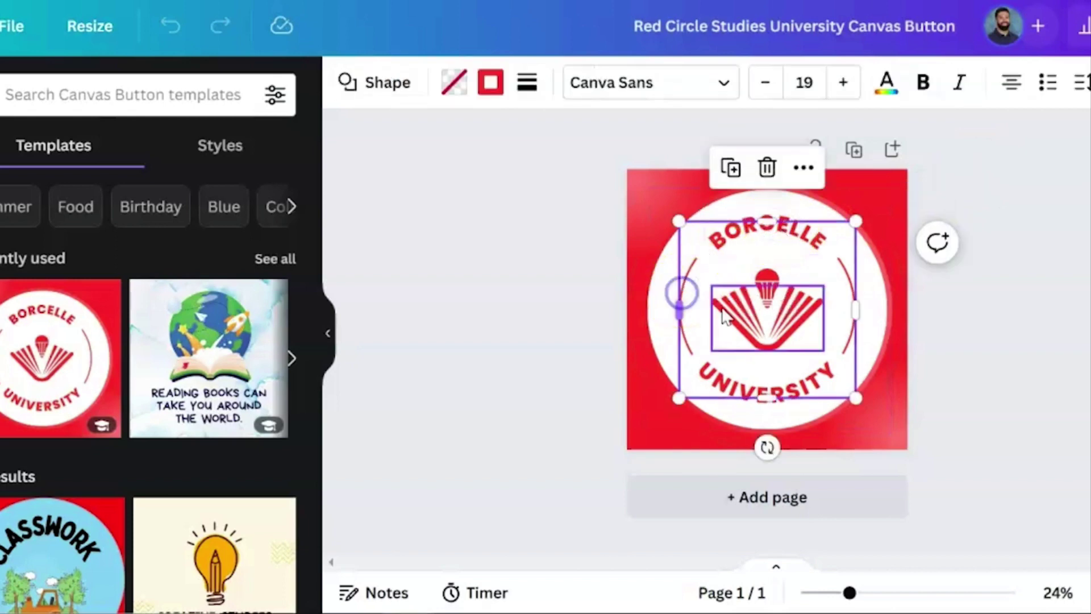
click(755, 316)
click(771, 284)
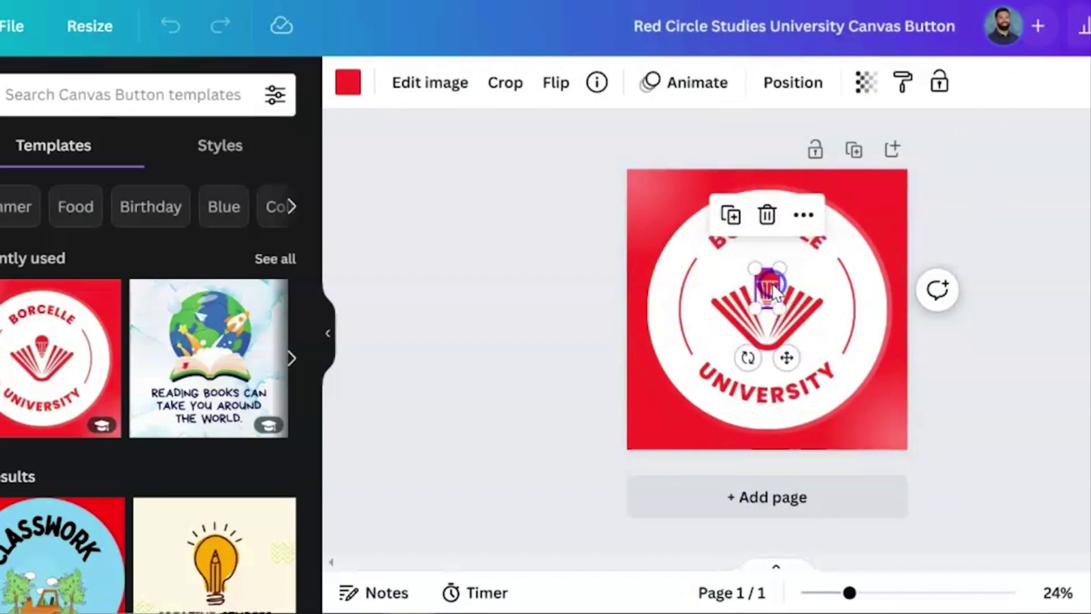
click(760, 387)
click(853, 319)
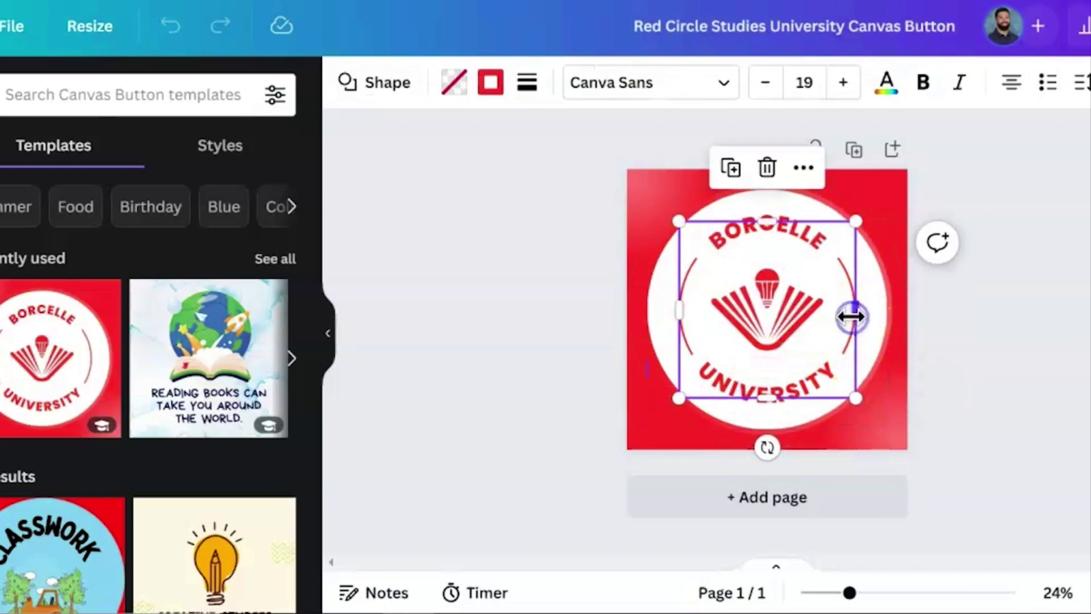
click(604, 333)
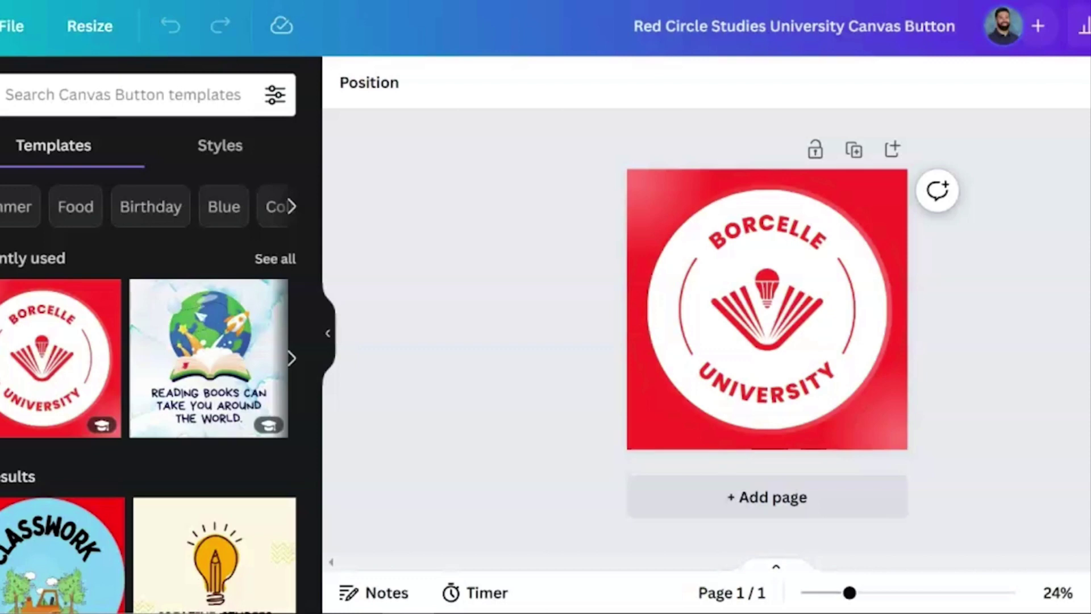
Step: Look through the recently used Canvas Button templates beside the design
click(291, 363)
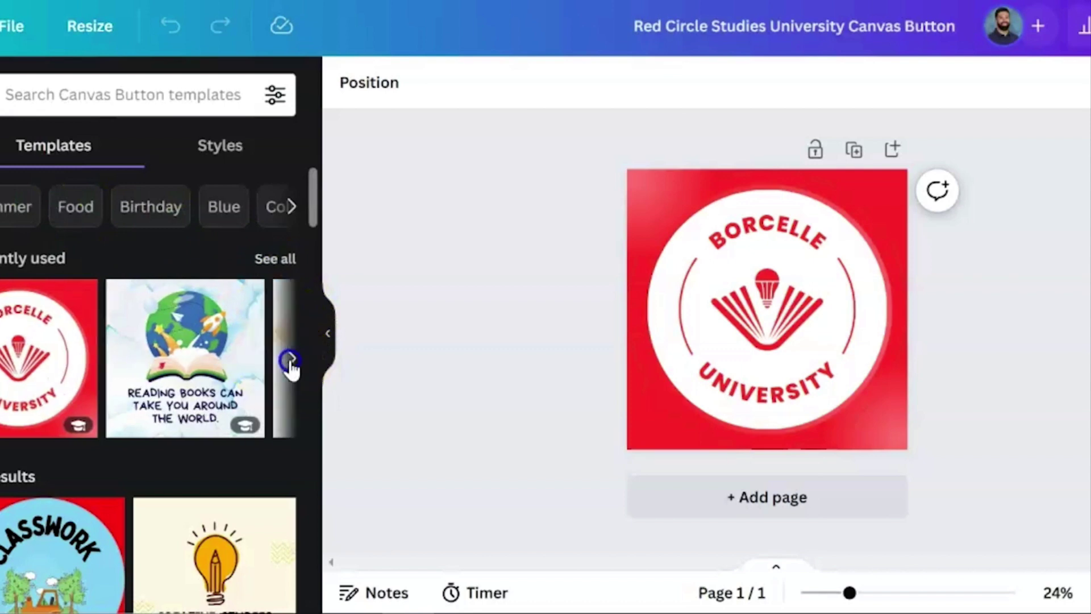
click(291, 363)
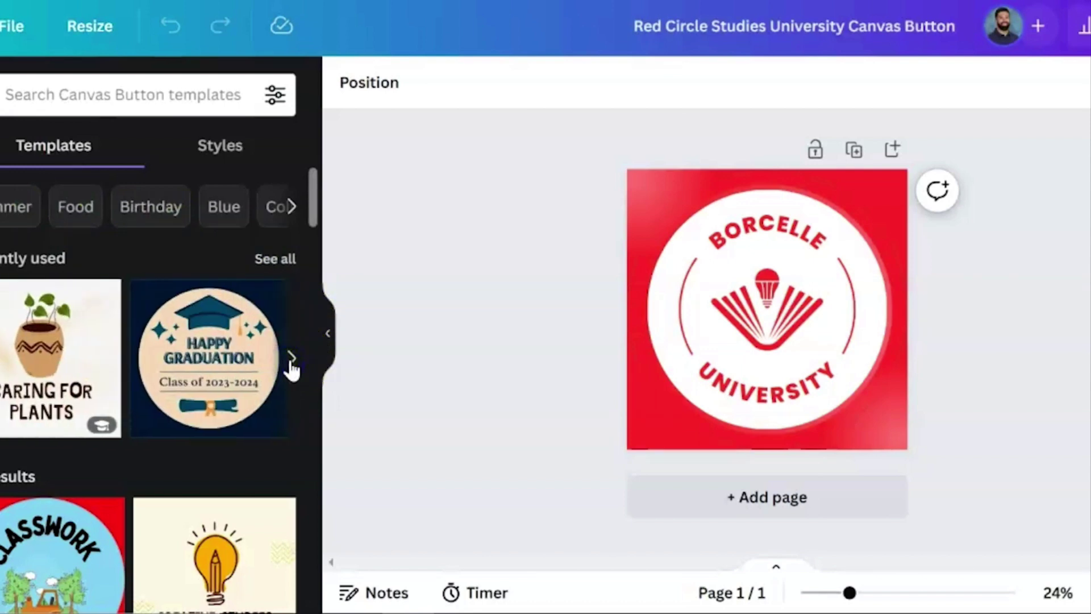
click(291, 363)
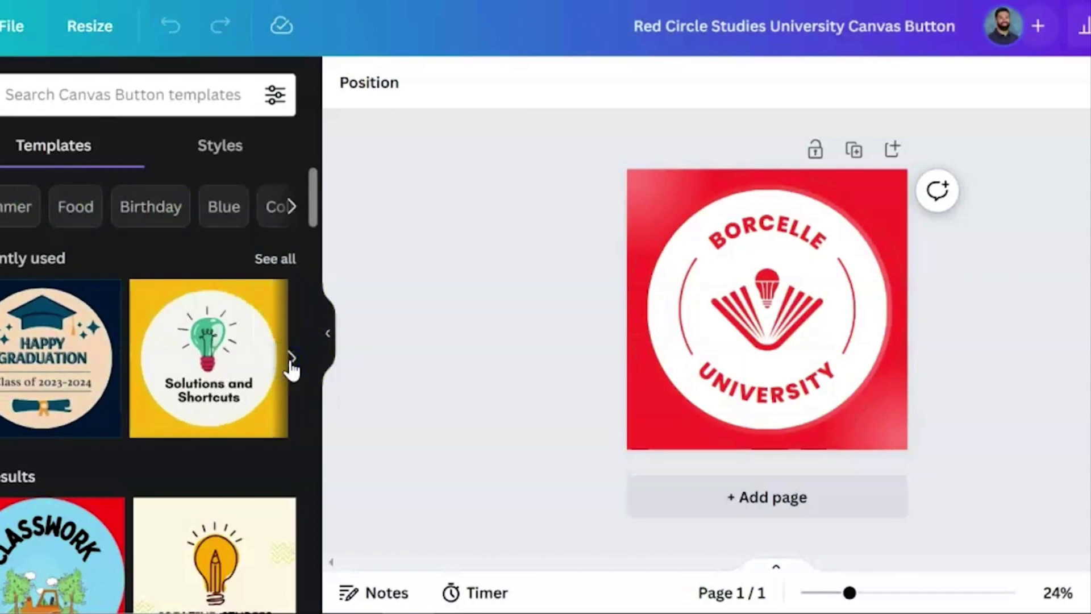
click(288, 301)
Step: Open the elements library and review its shapes, graphics, stickers and photos
click(1, 148)
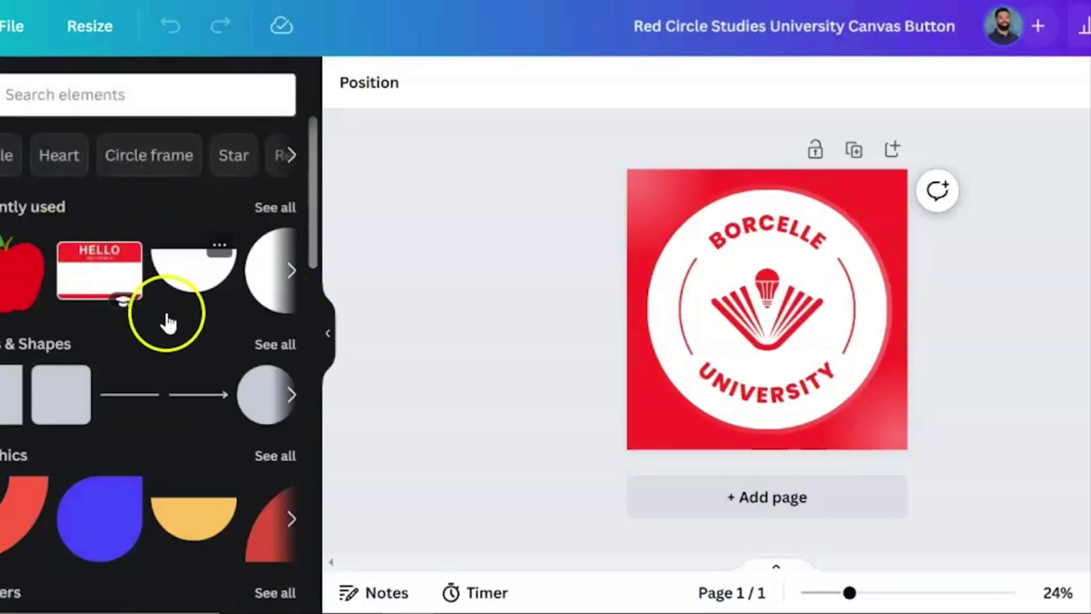
scroll(168, 323, down, 1)
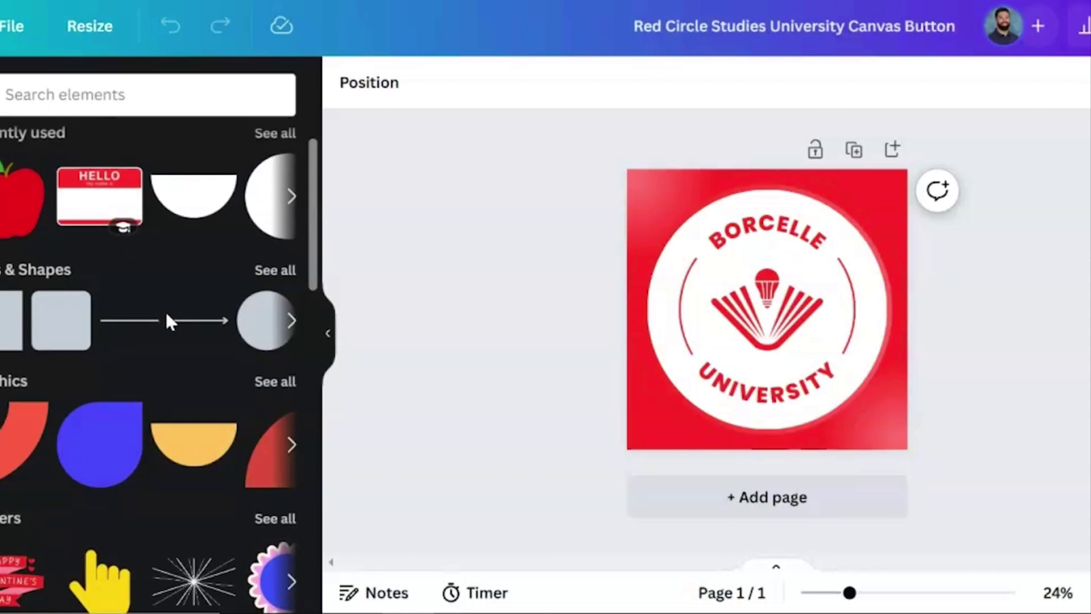
scroll(166, 313, down, 2)
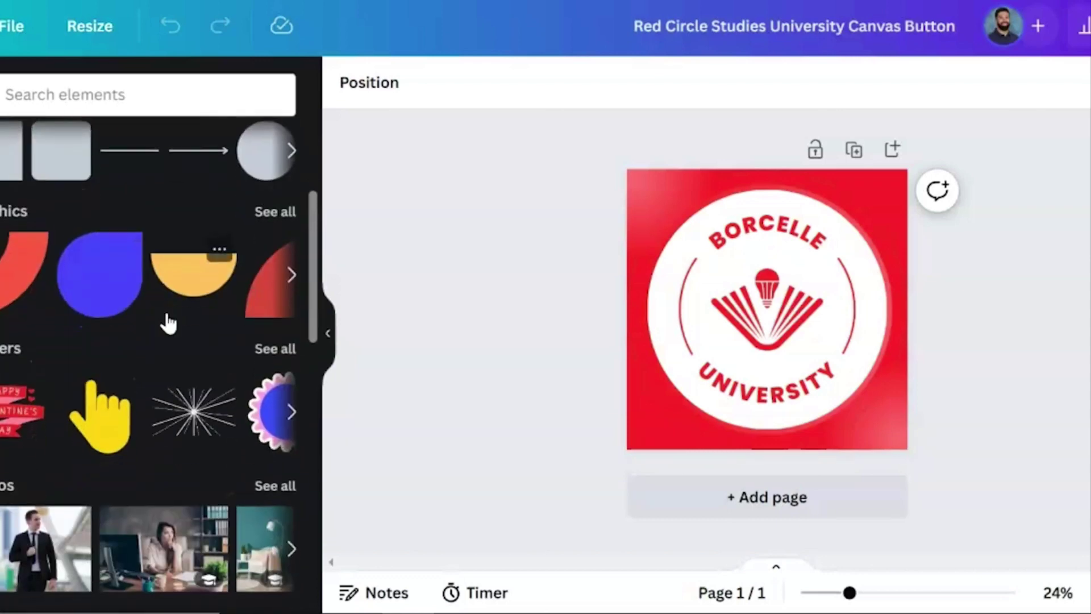
scroll(168, 323, up, 3)
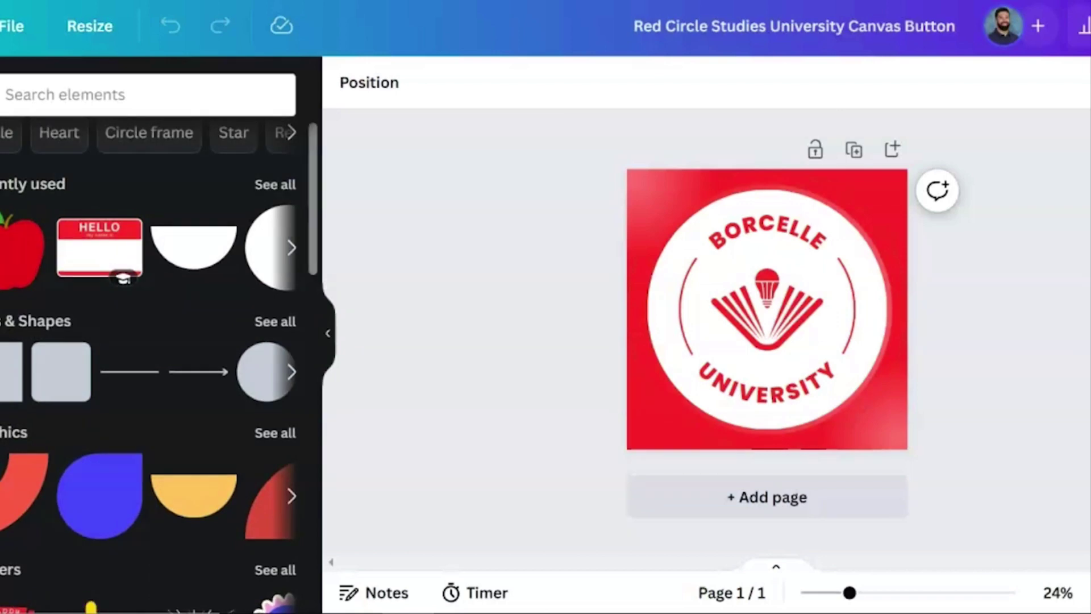
Step: Look through the uploaded images available for the button design
click(2, 188)
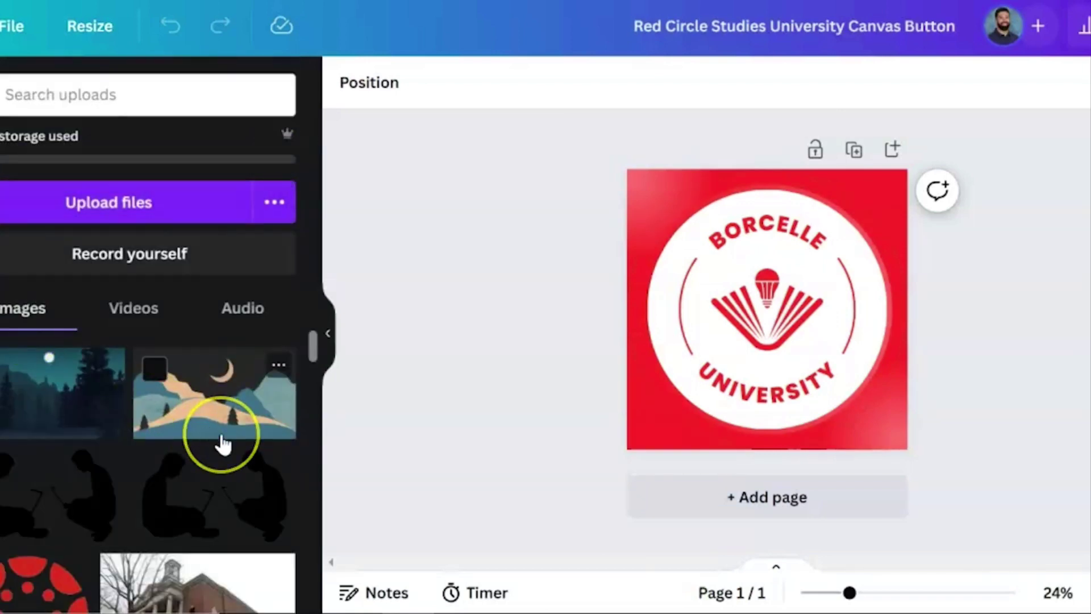
scroll(222, 442, down, 1)
scroll(222, 442, down, 6)
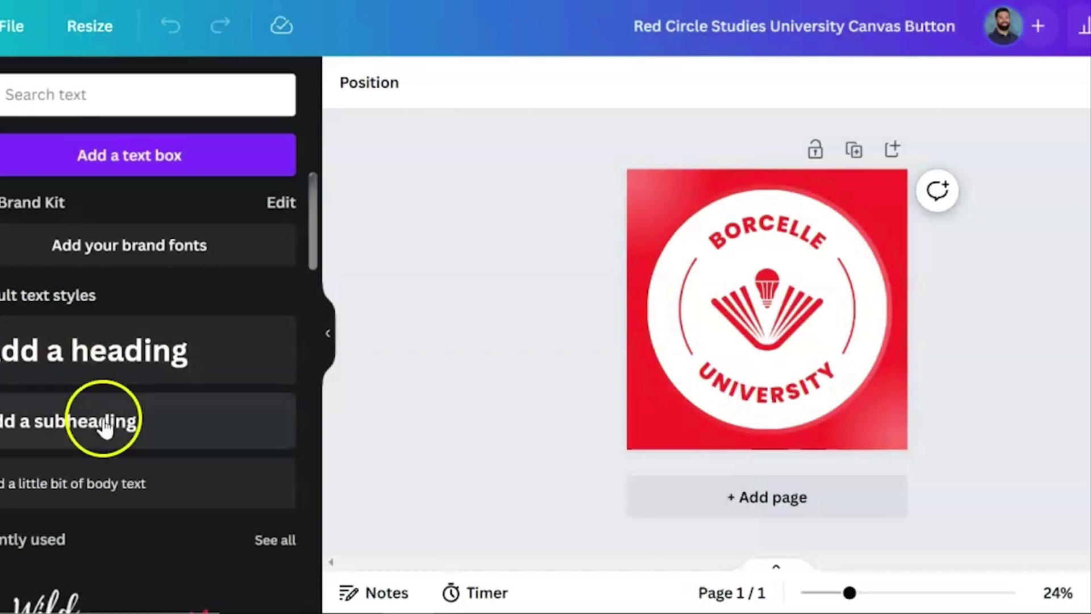
Step: Review the default text styles and font combinations that can be added to the design
scroll(106, 440, down, 8)
scroll(106, 440, down, 5)
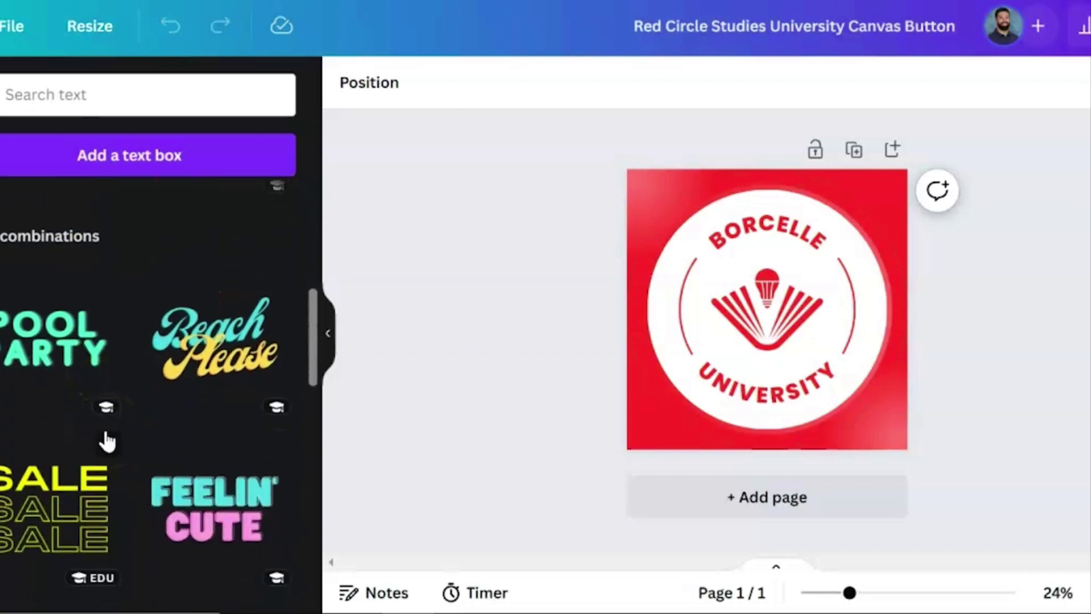
scroll(106, 440, down, 3)
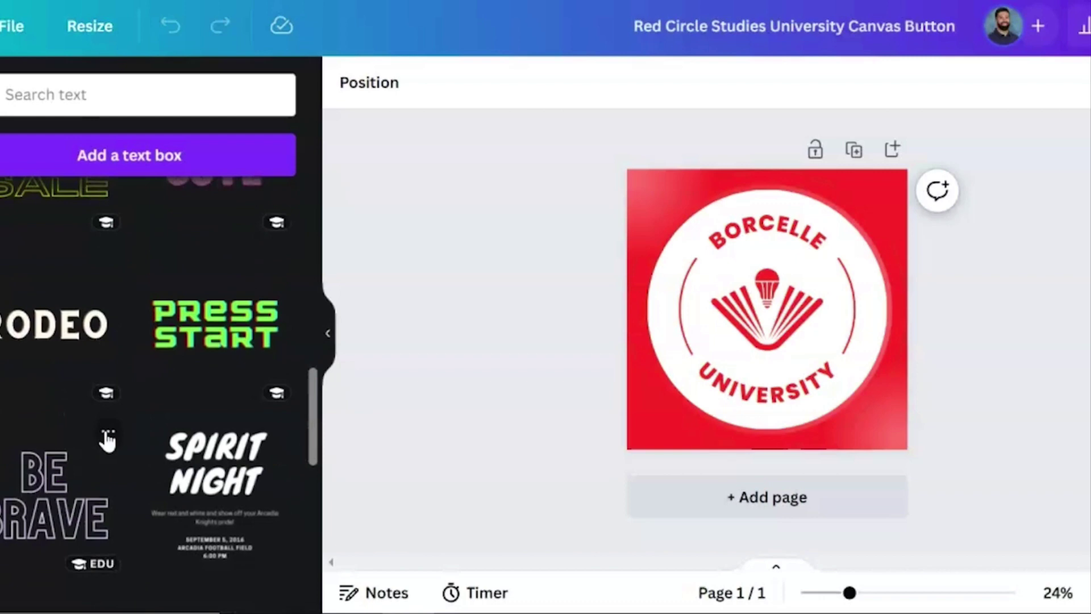
scroll(106, 440, down, 3)
scroll(106, 441, down, 5)
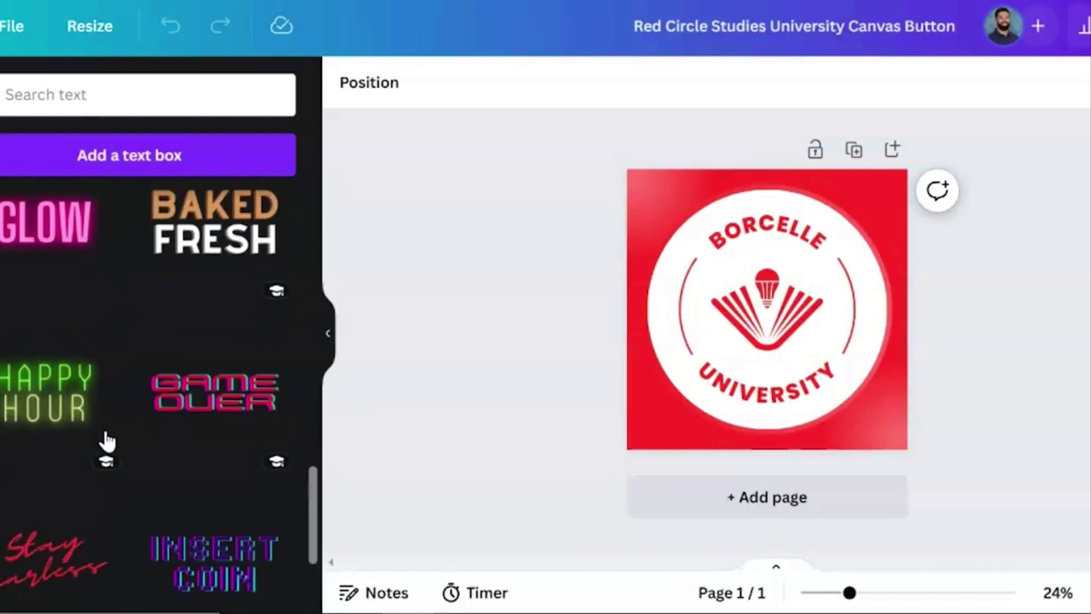
scroll(106, 440, up, 15)
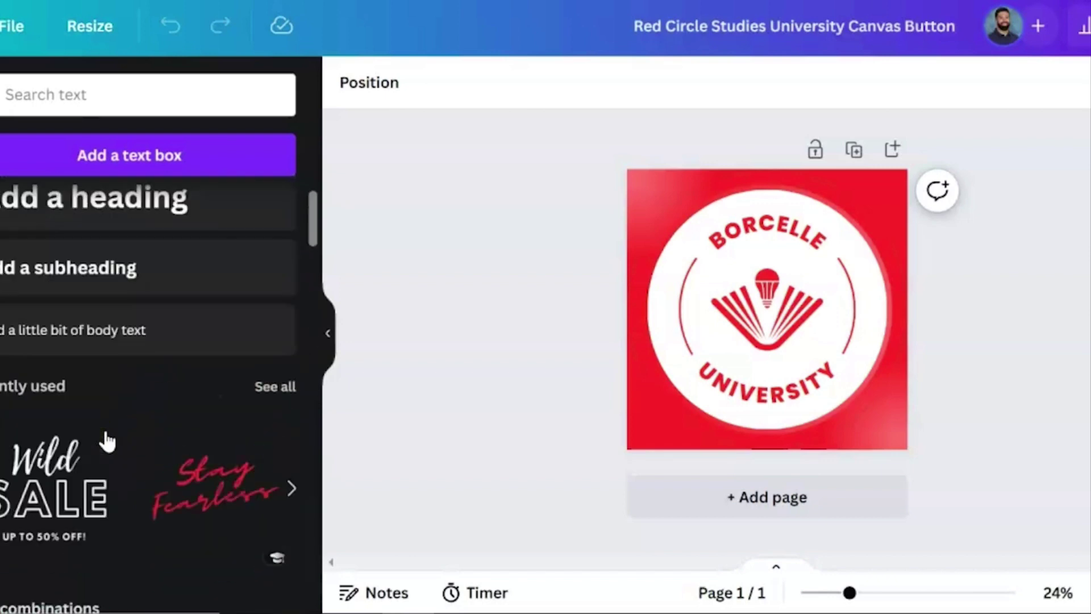
Step: Add a heading text box to the button design and browse the fonts available for it
click(126, 348)
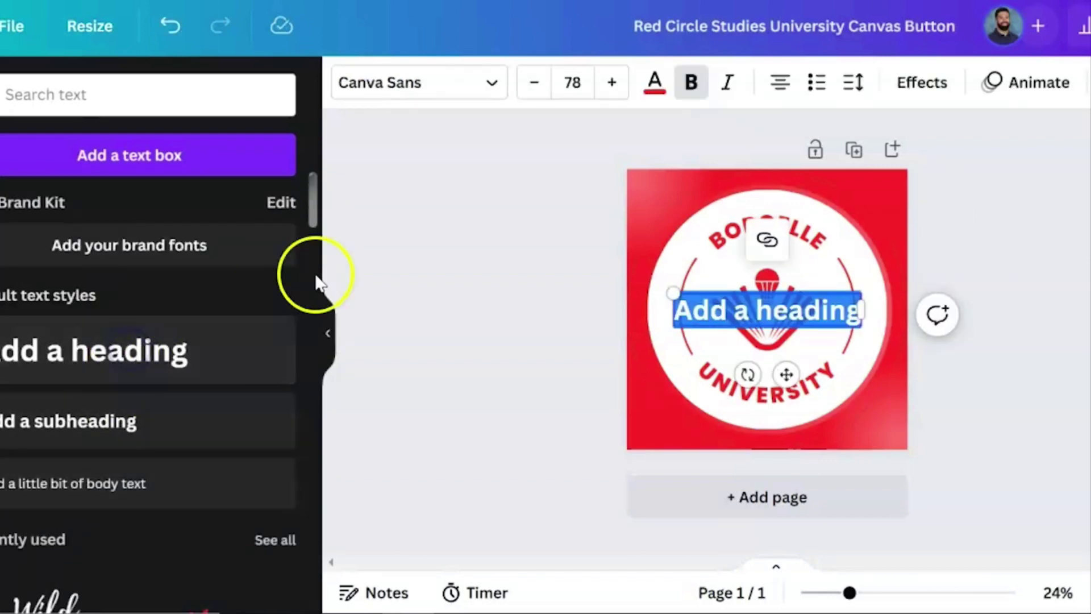
click(492, 83)
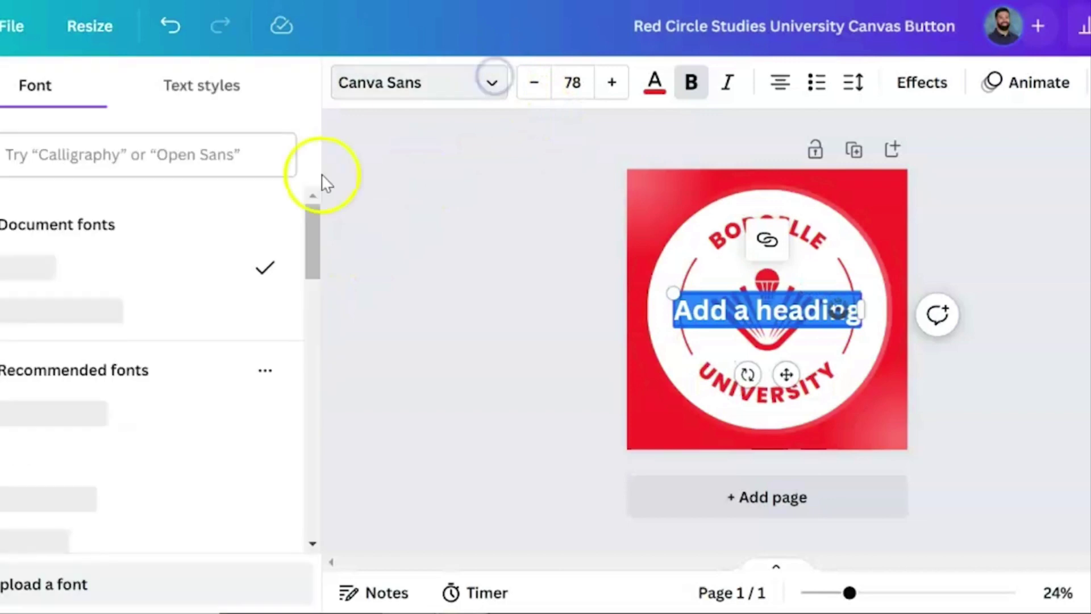
scroll(169, 485, down, 10)
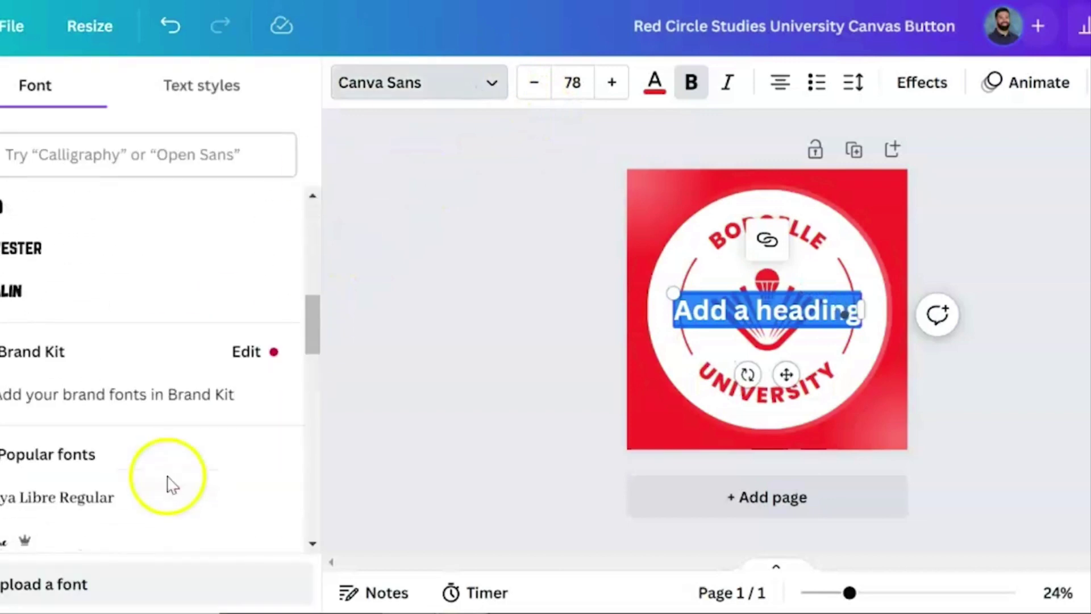
scroll(168, 486, down, 10)
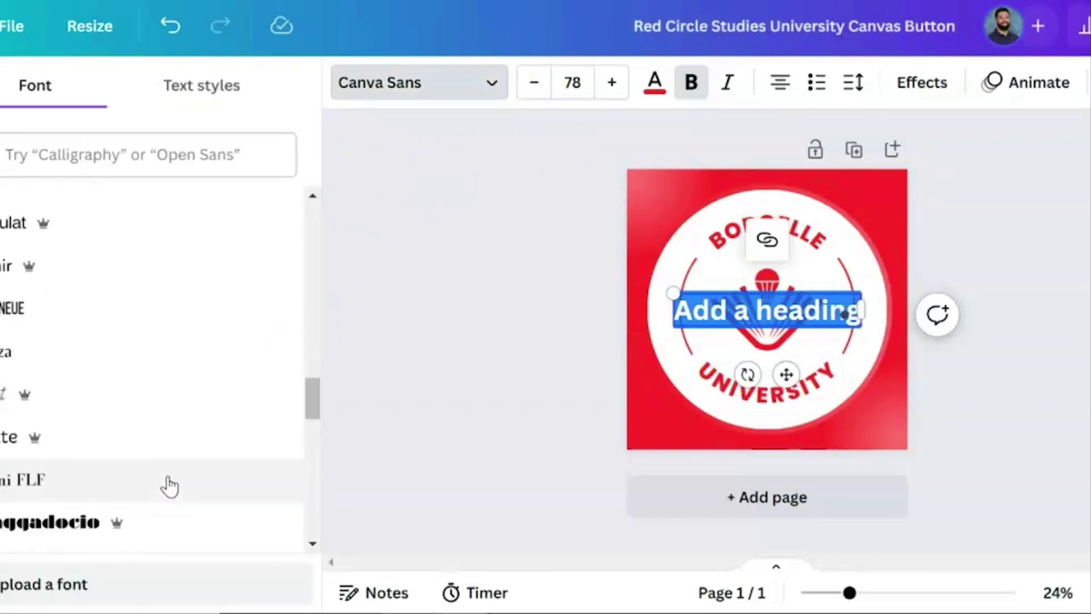
scroll(169, 486, down, 5)
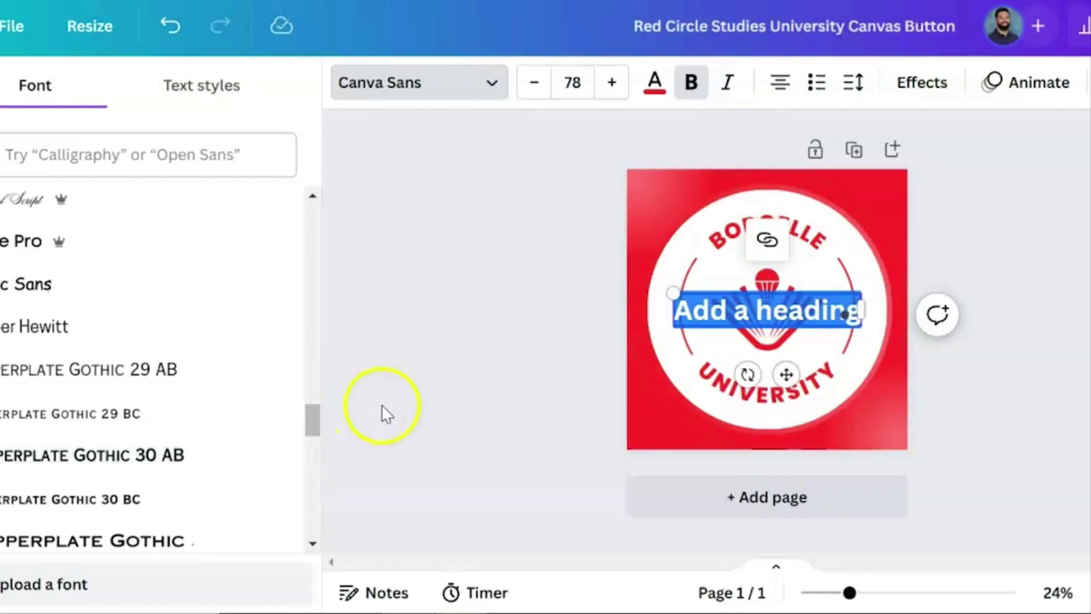
Step: Delete the "Add a heading" text box from the button design
click(422, 403)
click(532, 358)
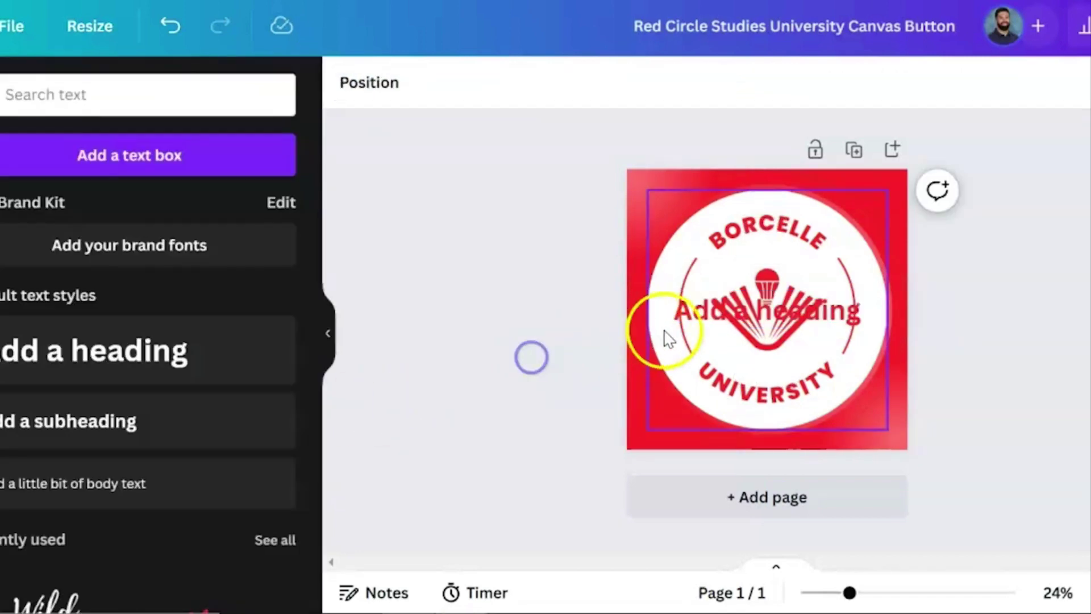
click(691, 313)
key(Delete)
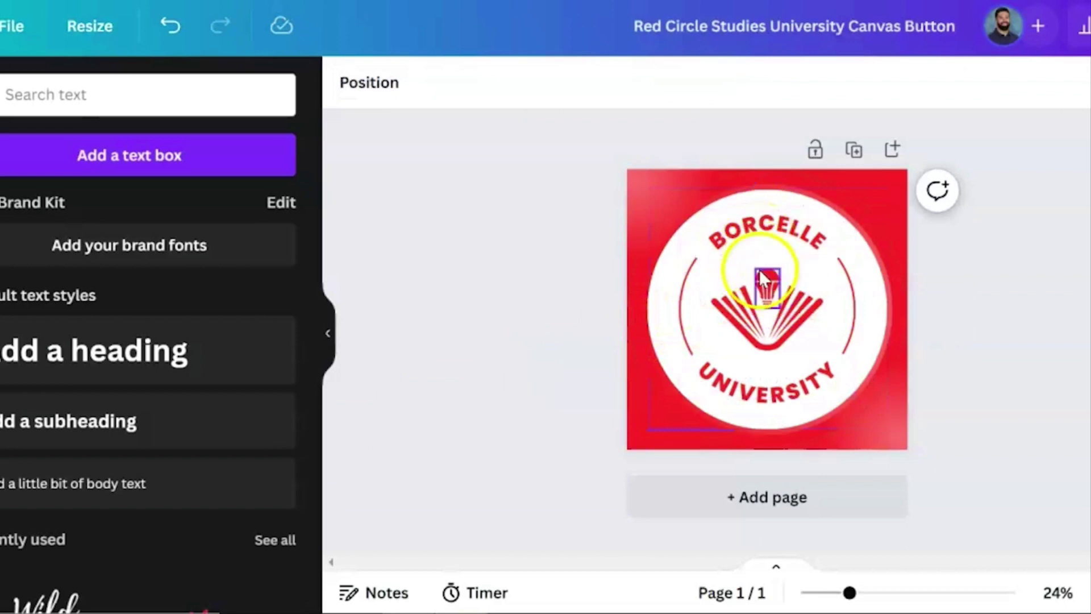
Step: Delete the open book and light bulb graphics from the centre of the white circle
click(746, 325)
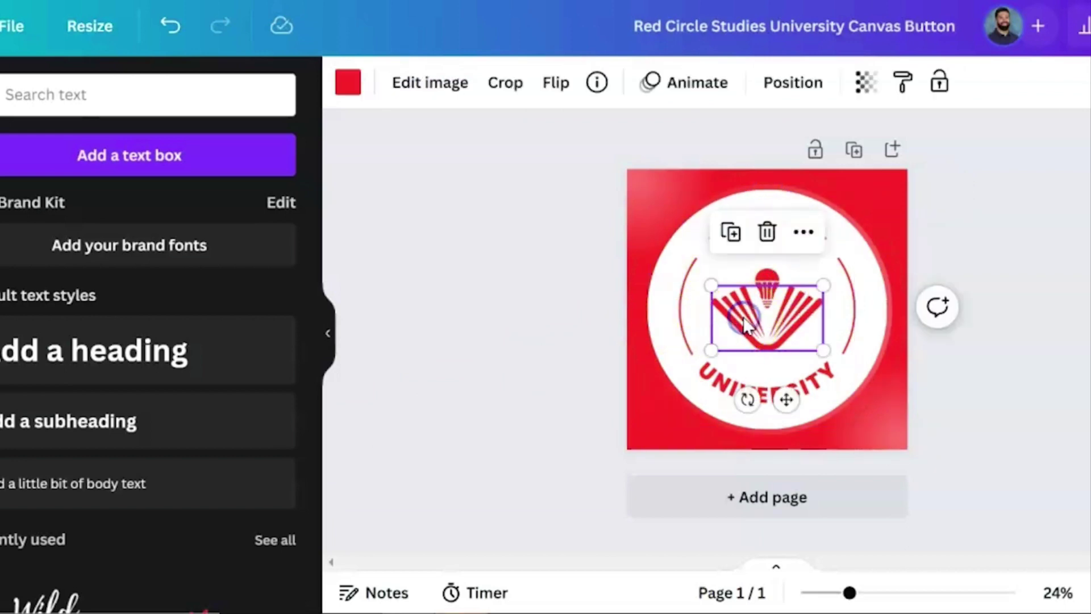
key(Delete)
click(775, 283)
key(Delete)
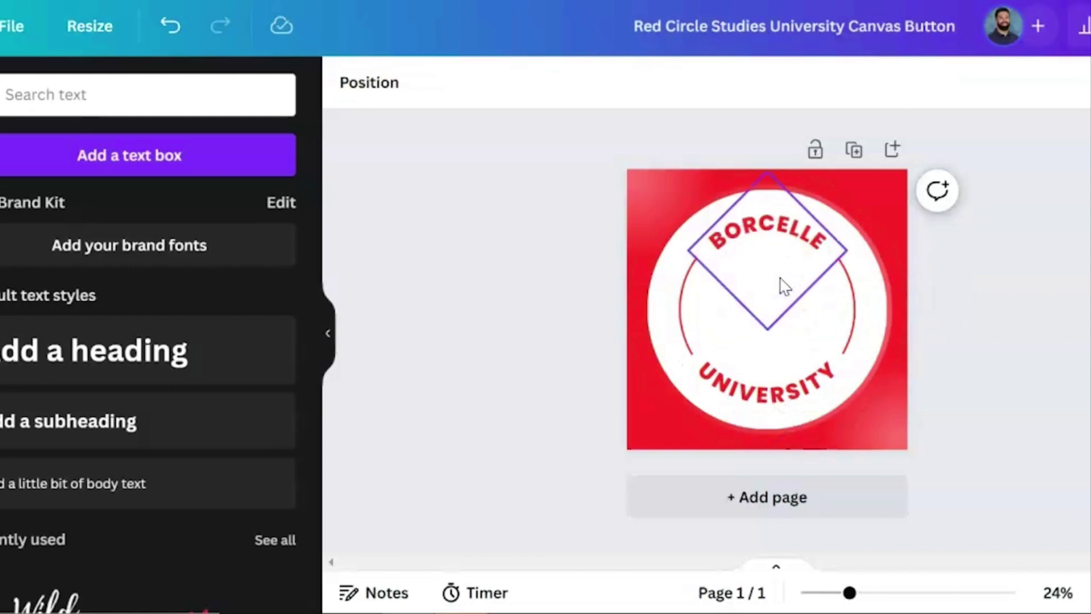
Step: Replace the curved BORCELLE text with ELA and delete the curved UNIVERSITY text
double_click(733, 229)
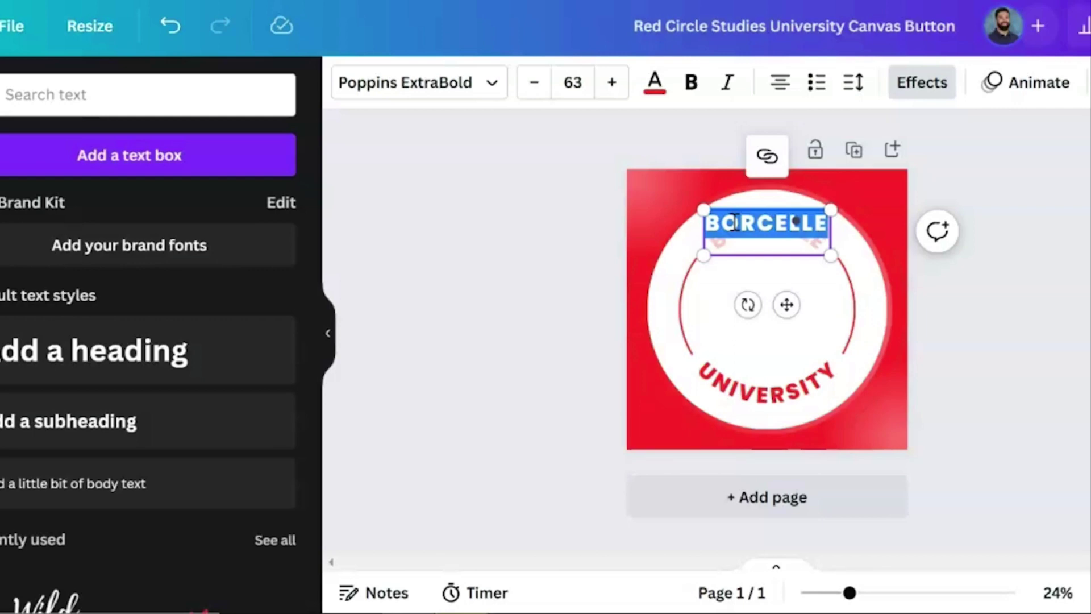
text(ELA)
double_click(745, 369)
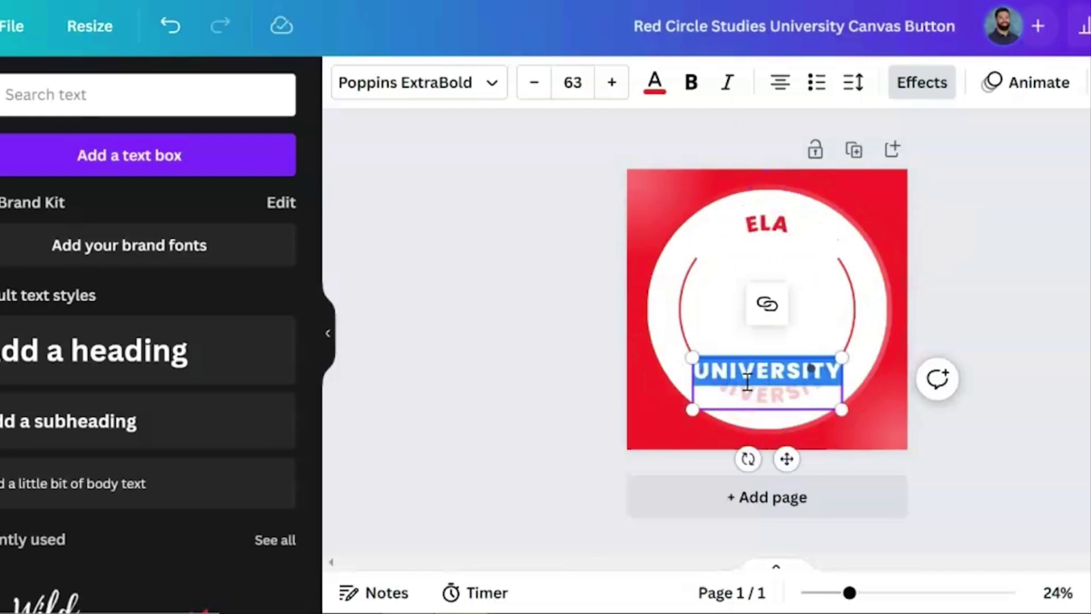
click(702, 404)
click(678, 404)
click(730, 388)
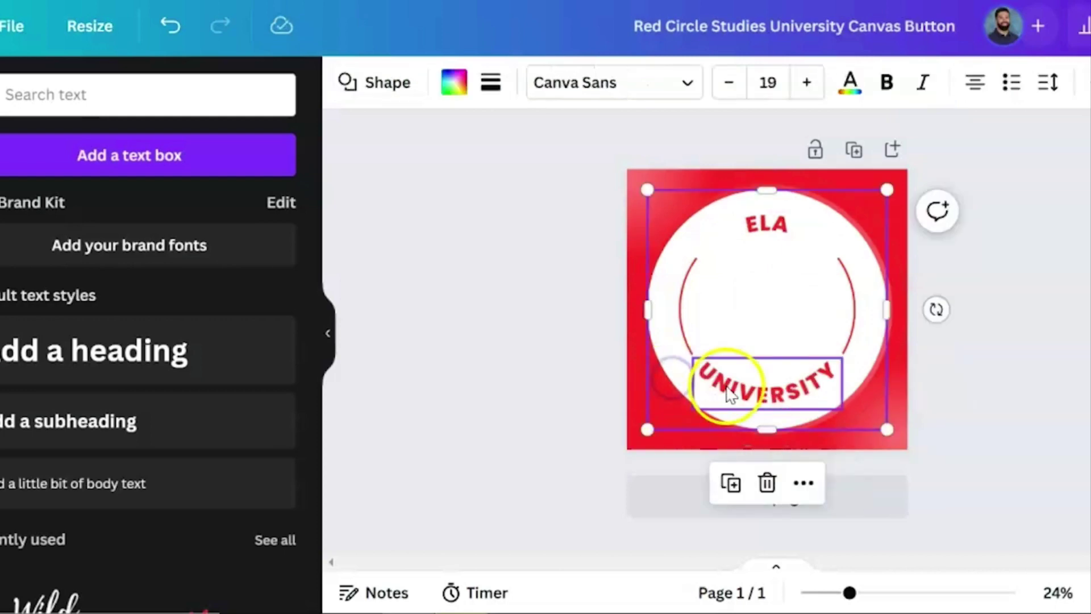
key(Delete)
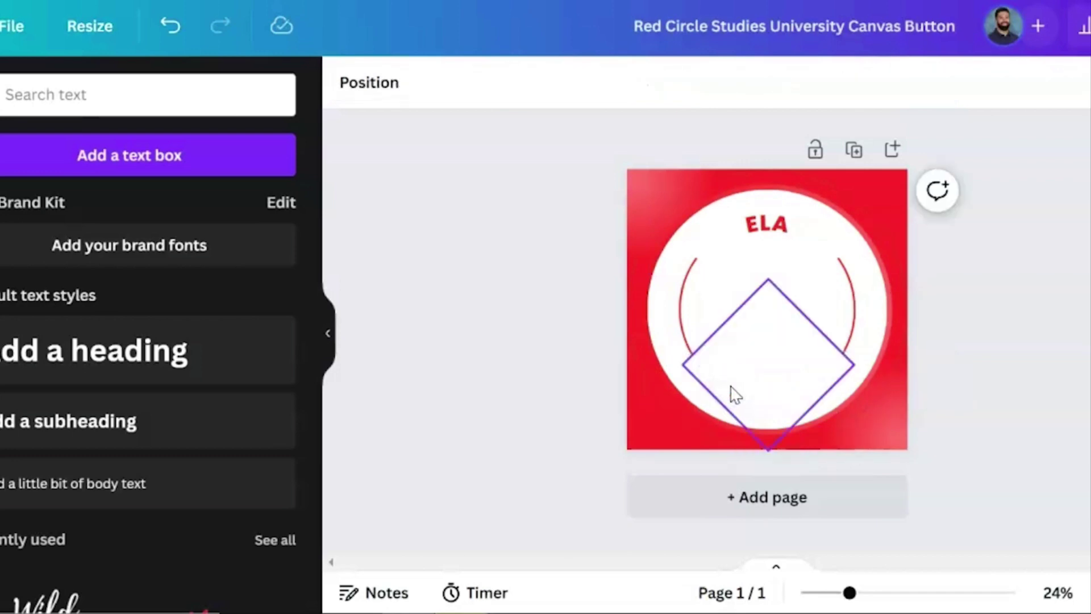
Step: Delete the thin red ring inside the white circle
click(862, 346)
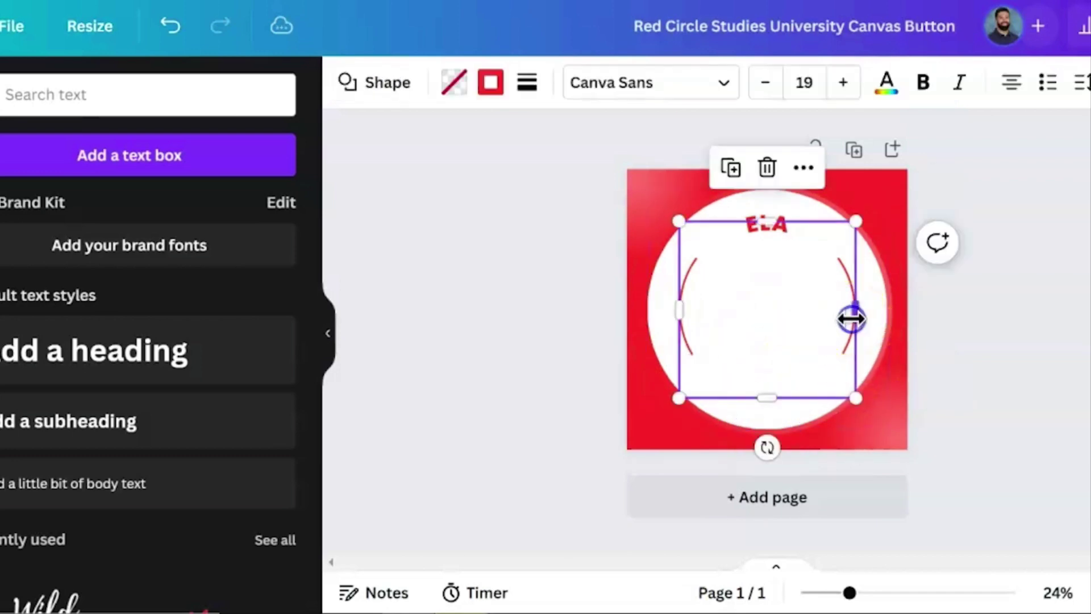
key(Delete)
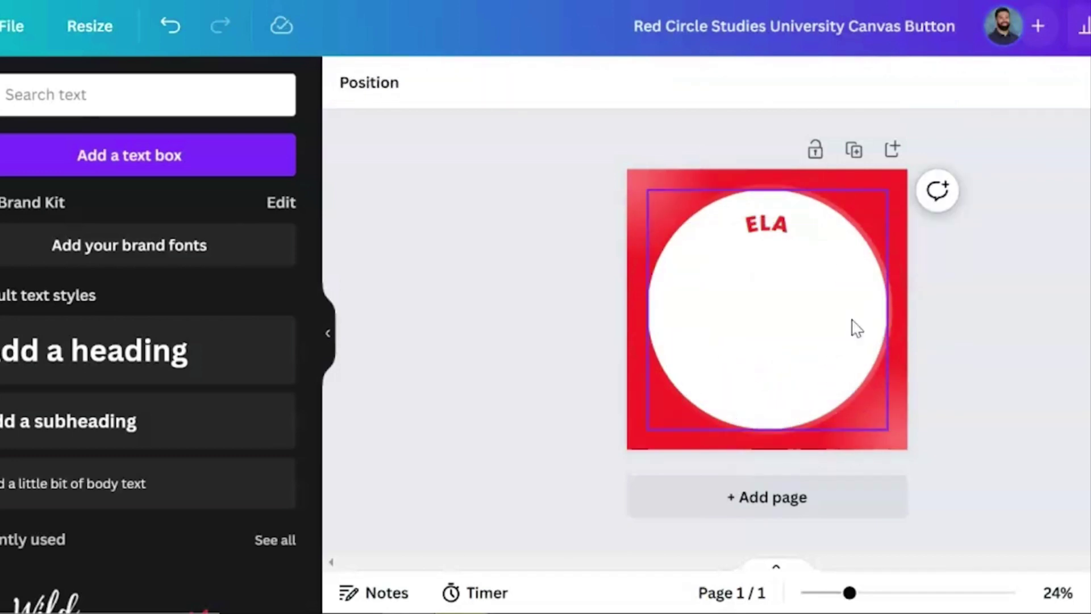
click(994, 374)
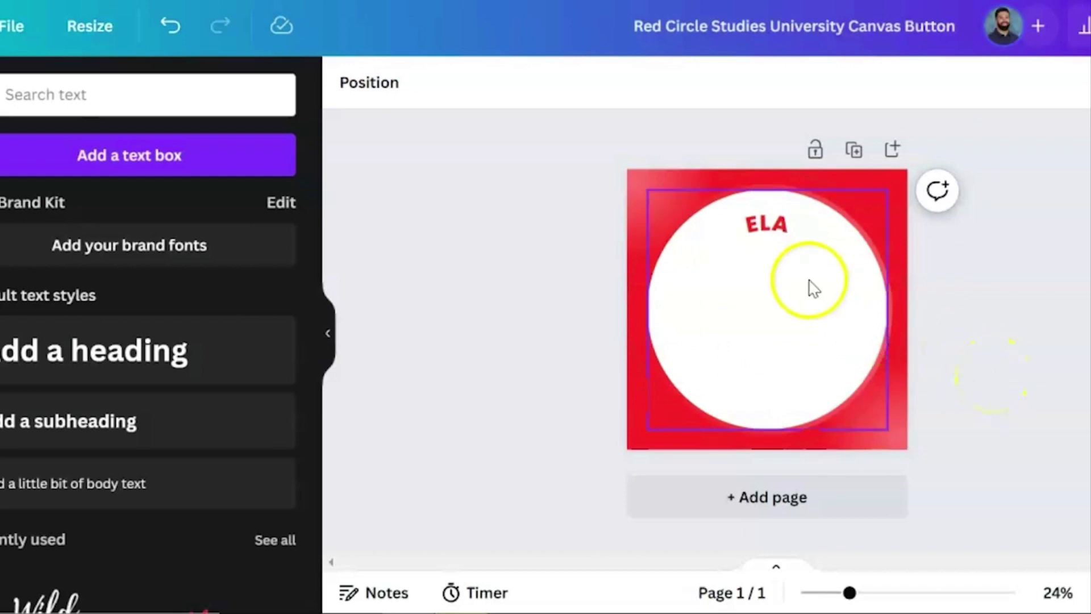
Step: Enlarge the curved ELA text to font size 94.6 and centre it just inside the white circle's upper edge
click(769, 243)
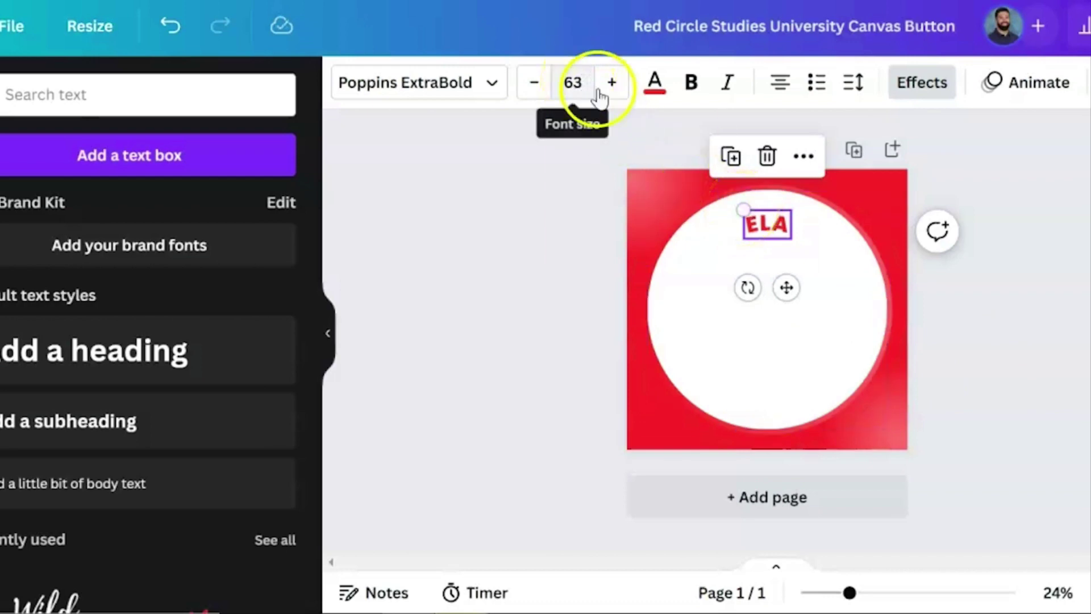
drag(743, 210, 706, 204)
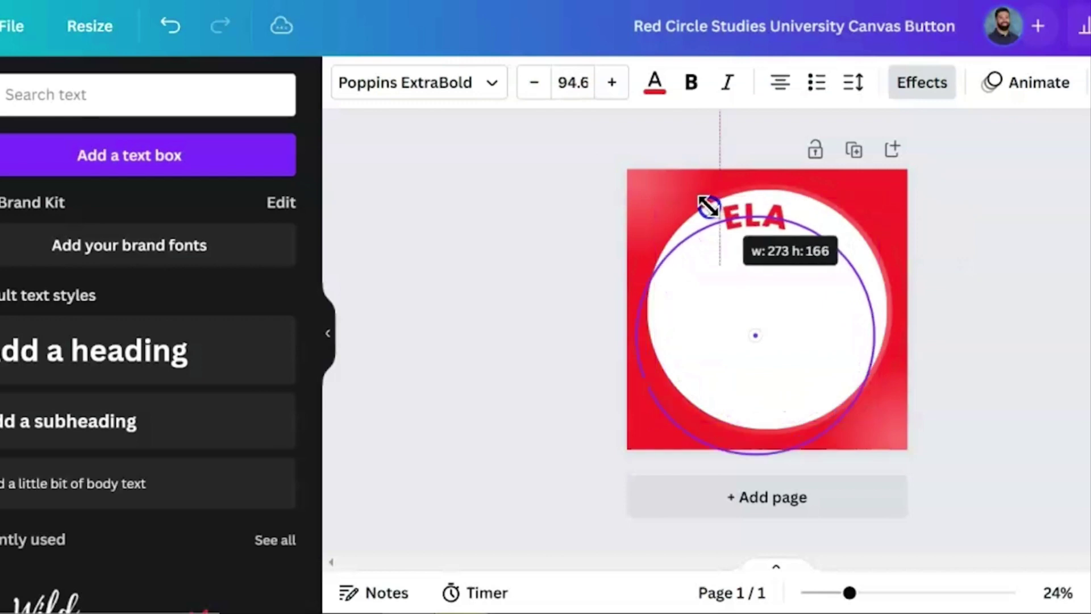
click(775, 282)
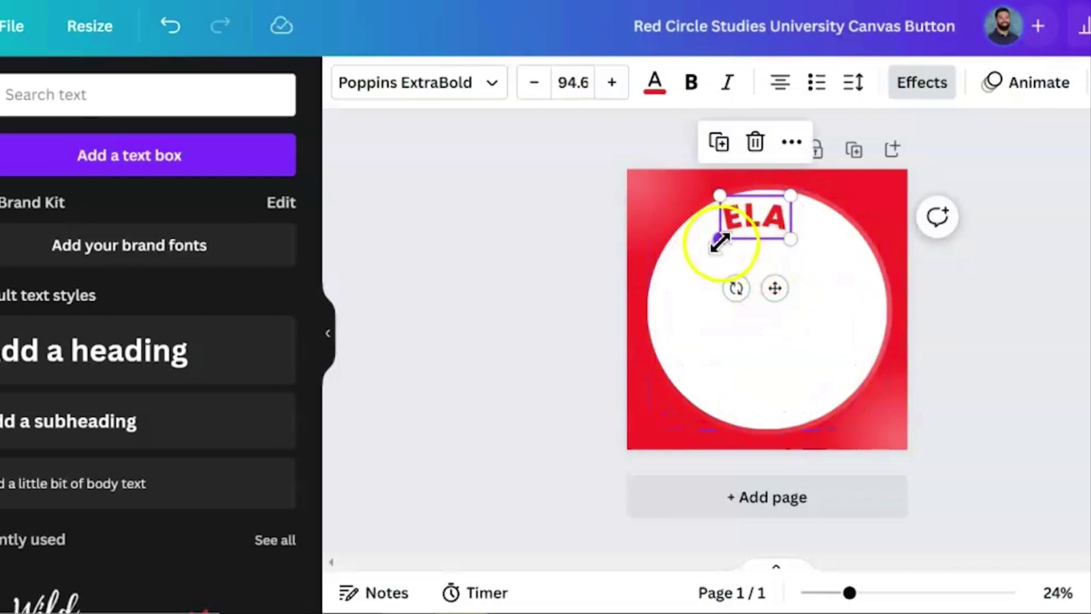
drag(756, 216, 773, 210)
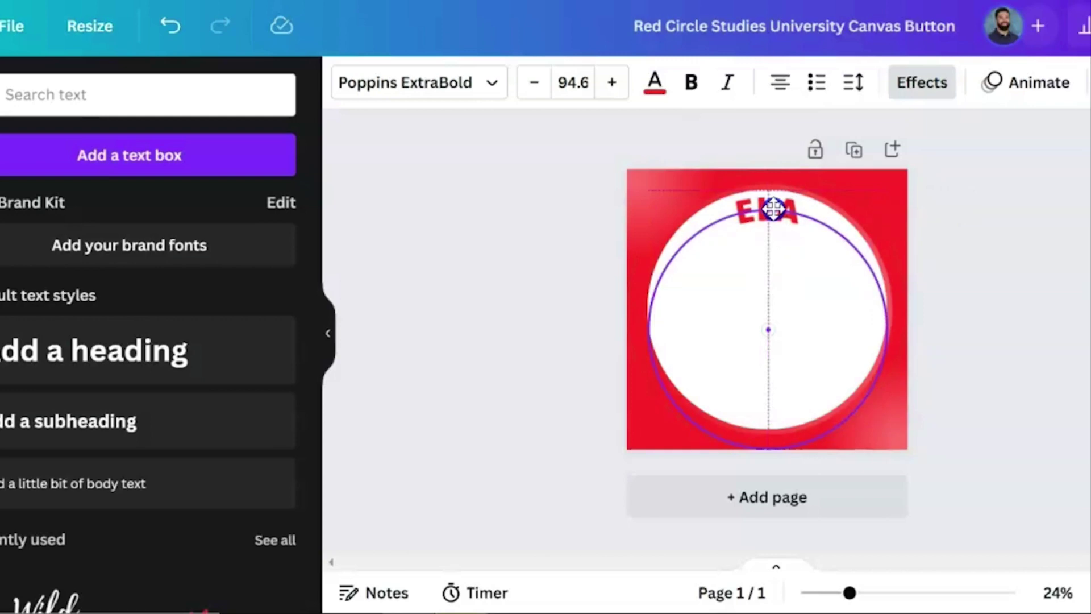
mouse_move(774, 209)
mouse_down()
mouse_move(772, 224)
mouse_move(748, 234)
mouse_move(776, 214)
mouse_up()
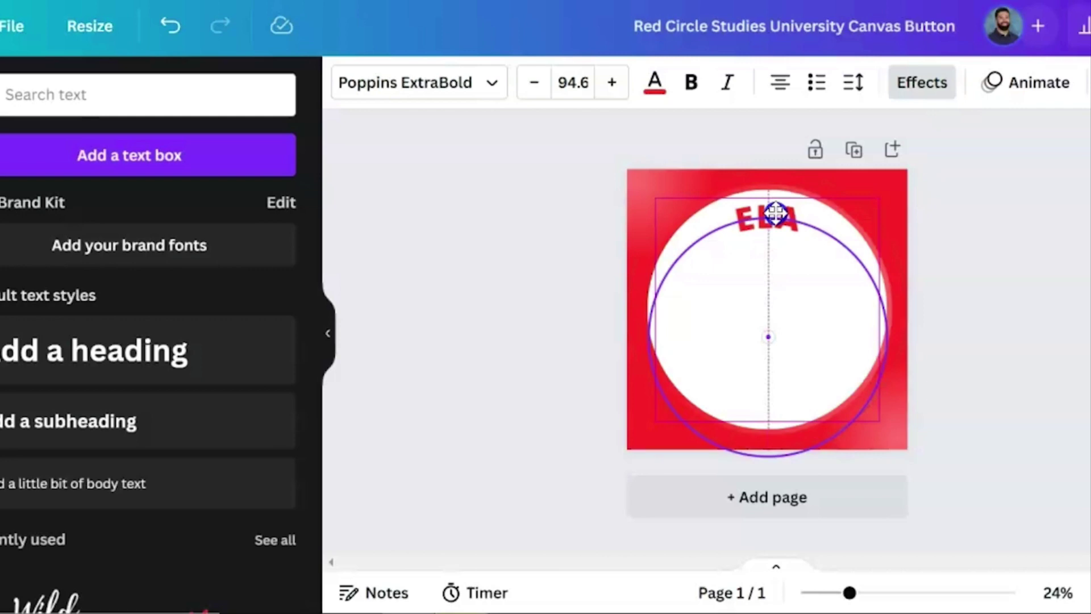
drag(776, 213, 776, 215)
click(706, 310)
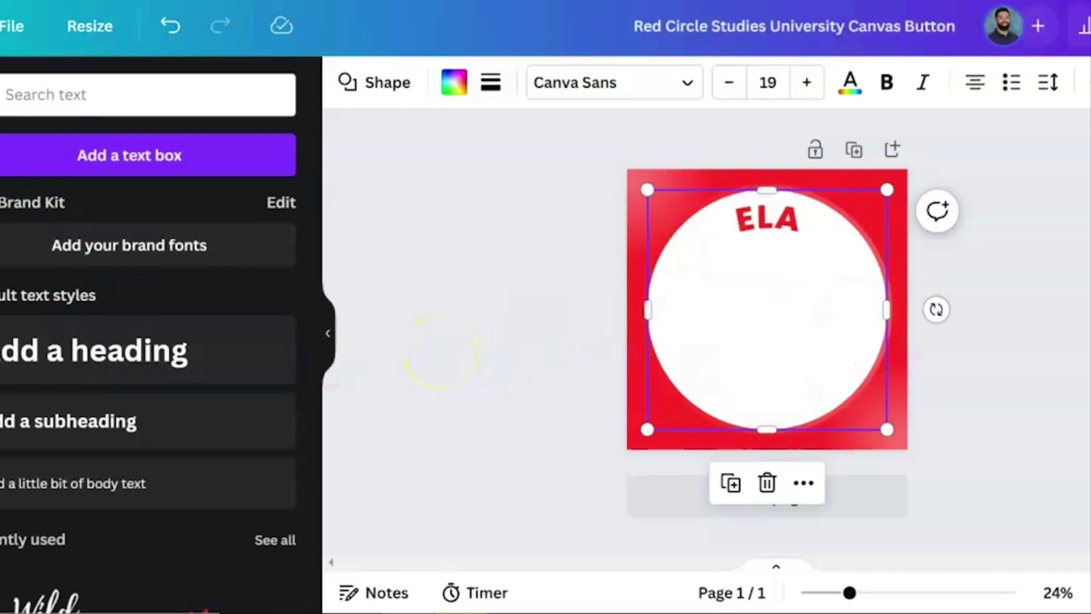
Step: Search the elements library for "book" and show all the matching graphics
click(91, 98)
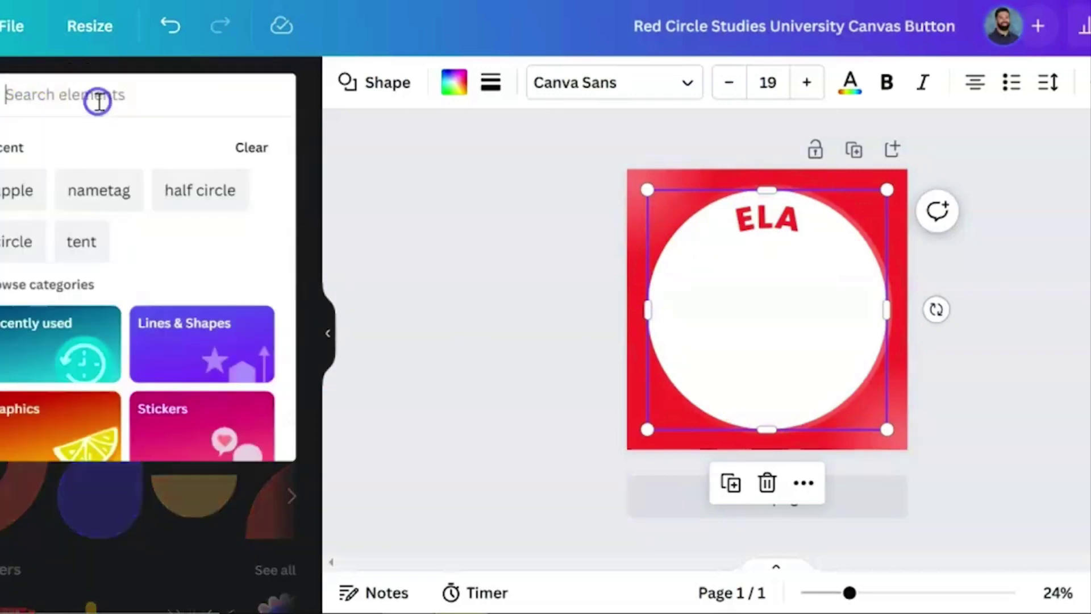
text(book)
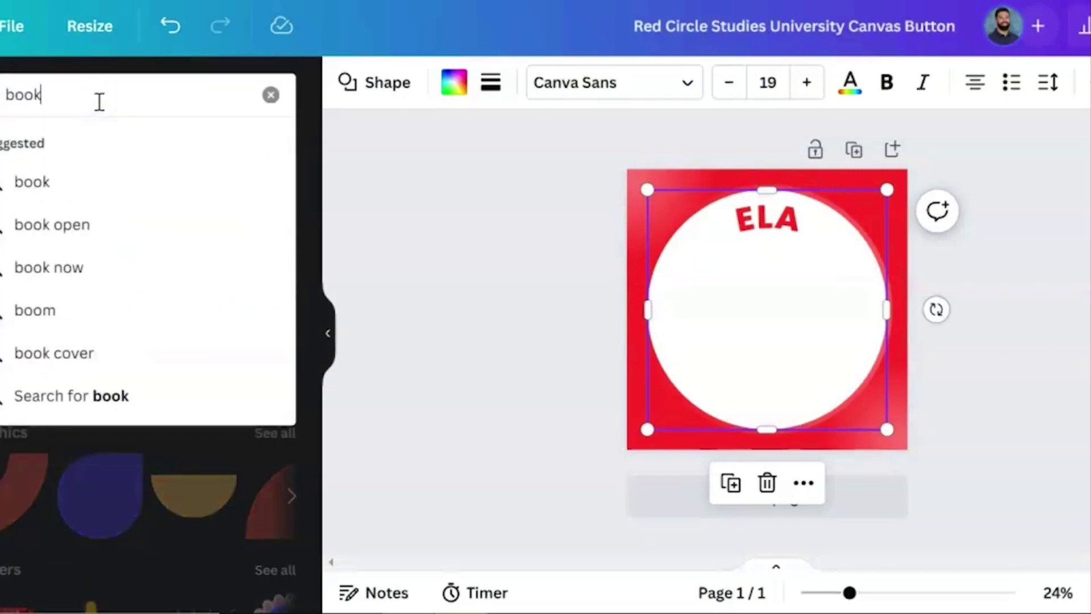
key(Return)
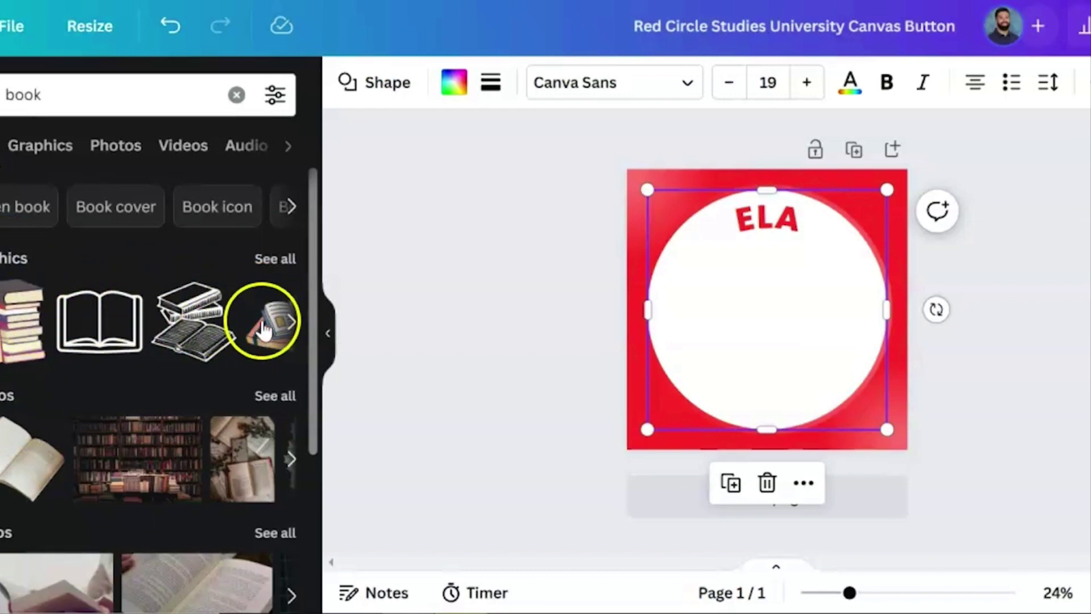
click(277, 261)
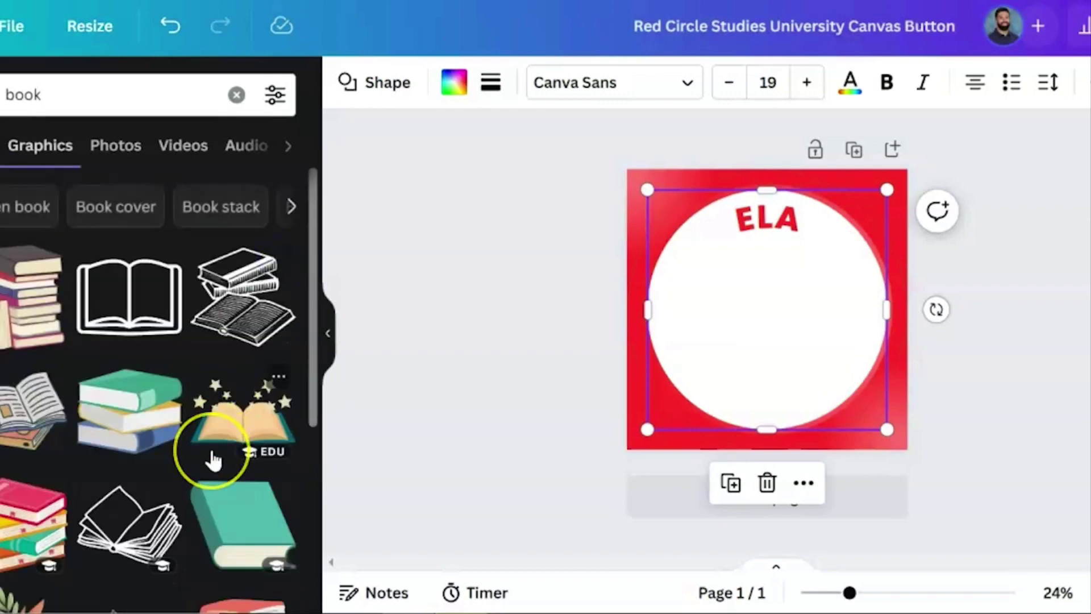
Step: Add the open cream book graphic with the teal cover and red bookmark to the design
scroll(213, 459, down, 3)
scroll(213, 459, down, 4)
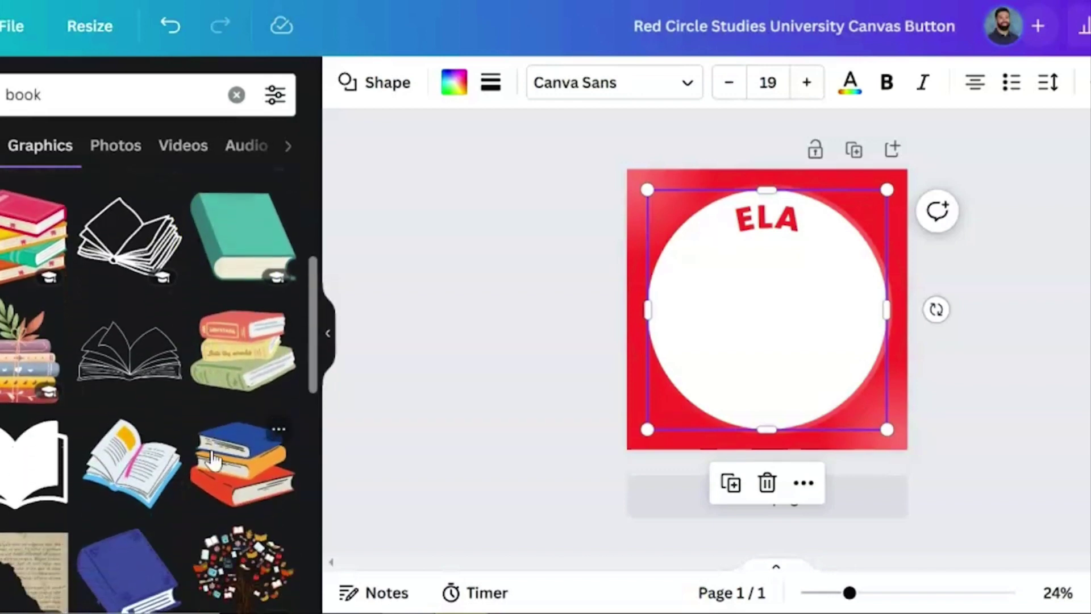
scroll(213, 459, down, 1)
scroll(213, 460, down, 2)
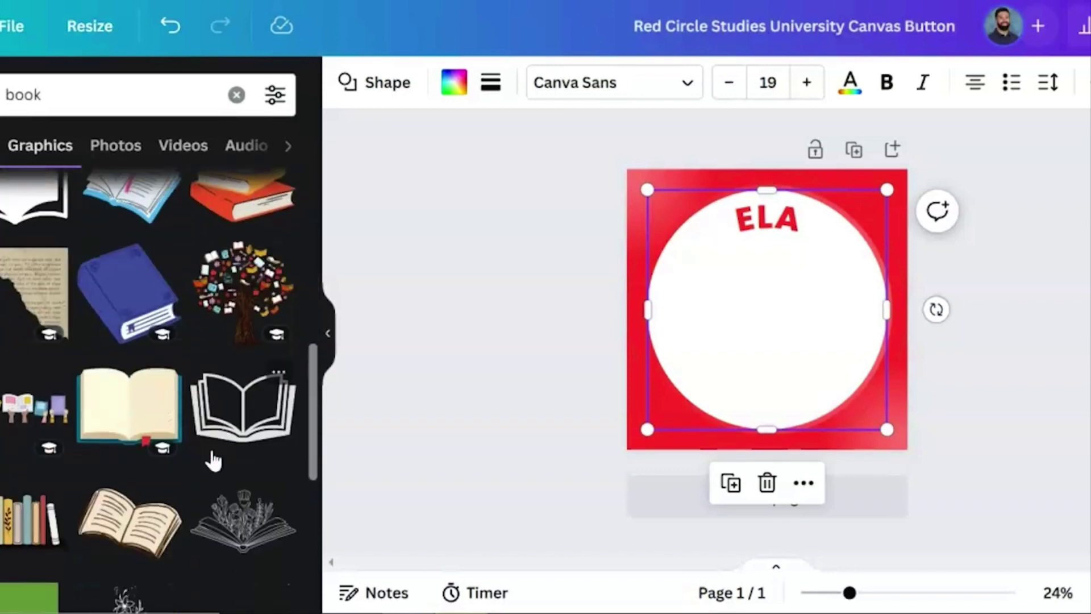
scroll(213, 459, down, 5)
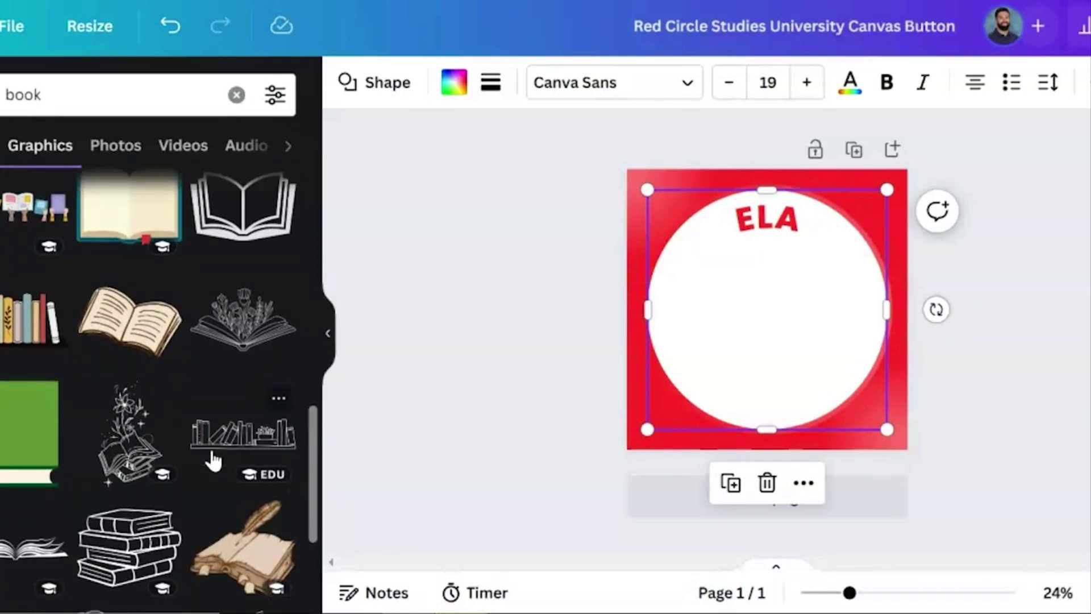
scroll(213, 459, down, 3)
scroll(213, 460, up, 6)
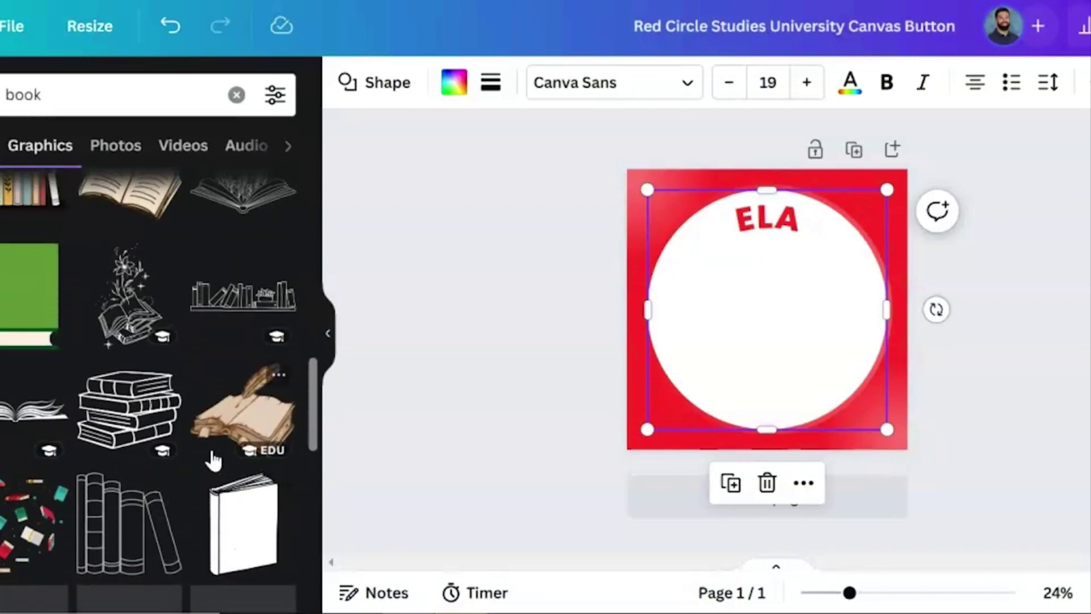
scroll(214, 459, up, 3)
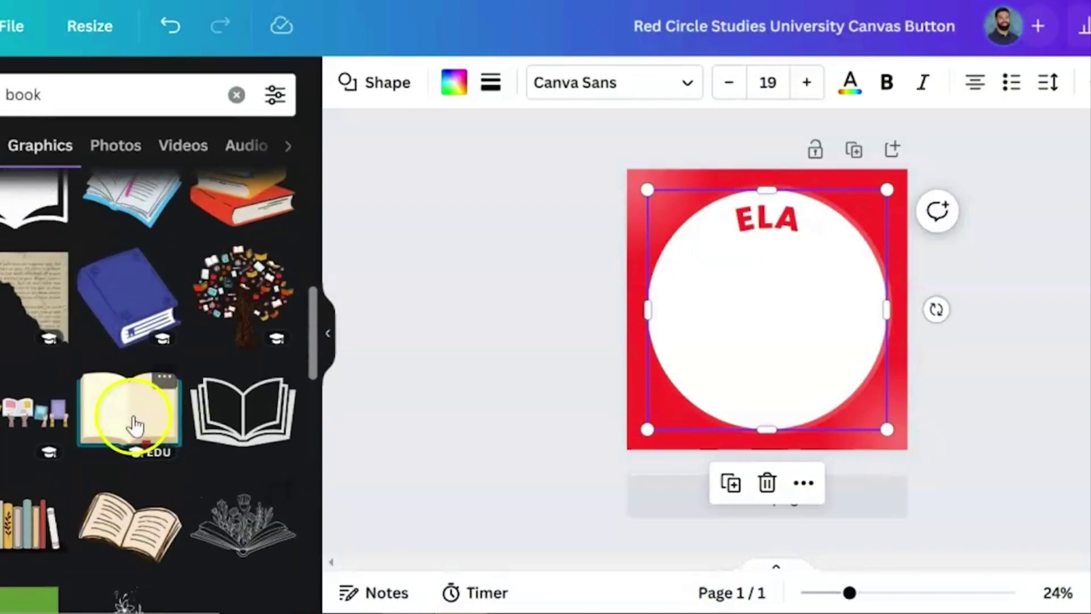
click(125, 408)
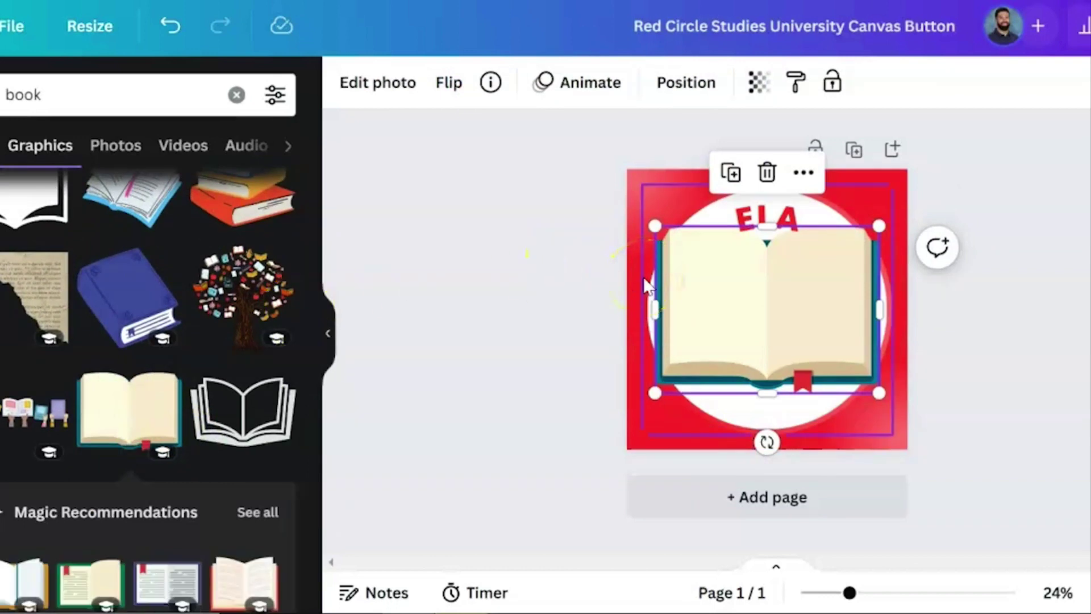
Step: Shrink the open book graphic and centre it inside the white circle beneath the ELA text
click(663, 236)
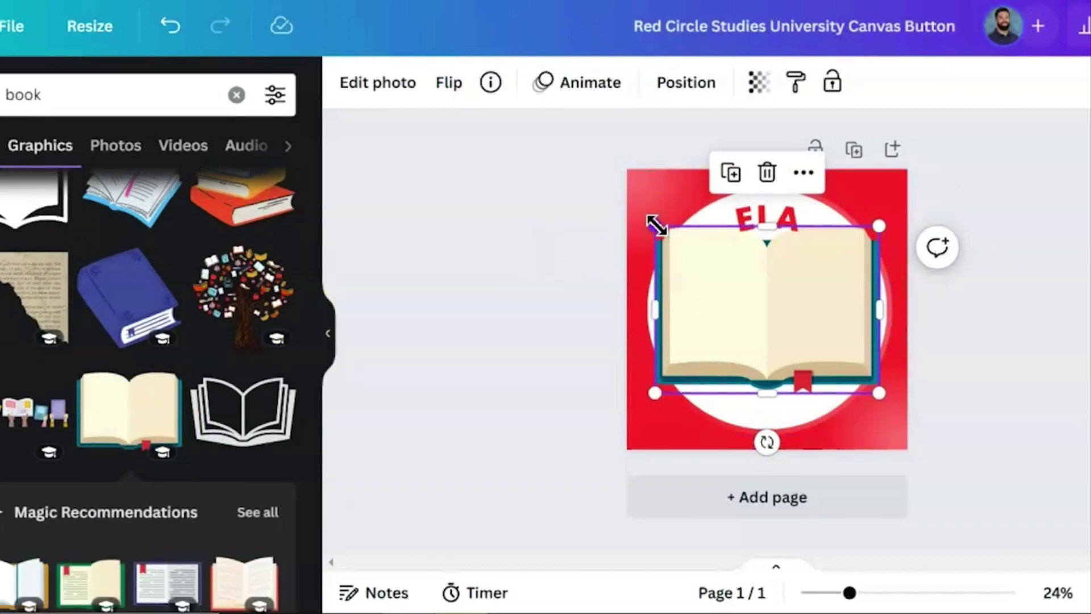
click(653, 384)
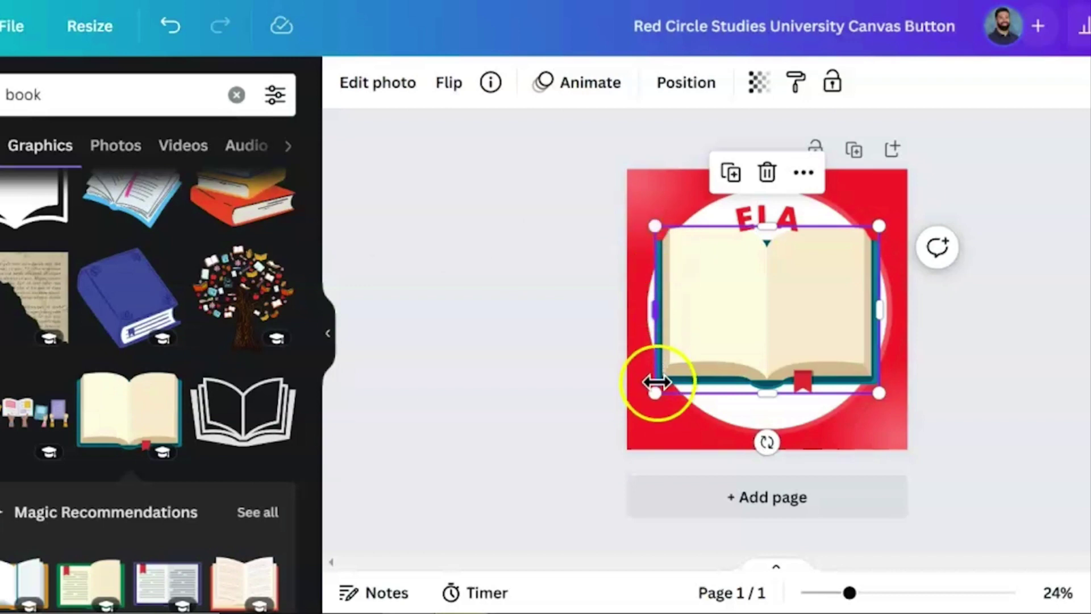
click(648, 224)
click(796, 226)
click(878, 226)
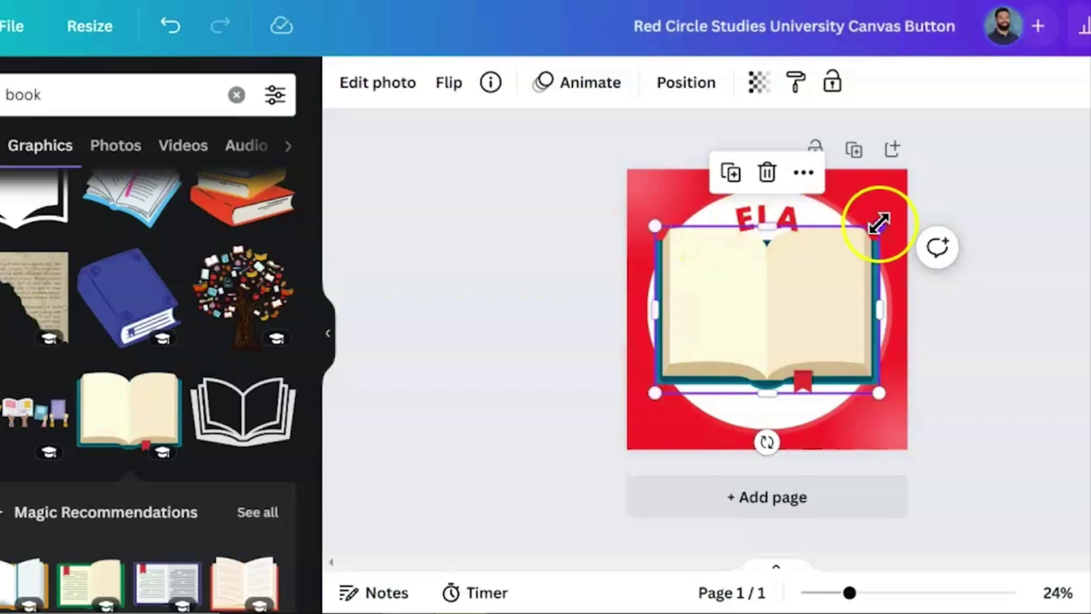
click(656, 224)
drag(659, 223, 709, 264)
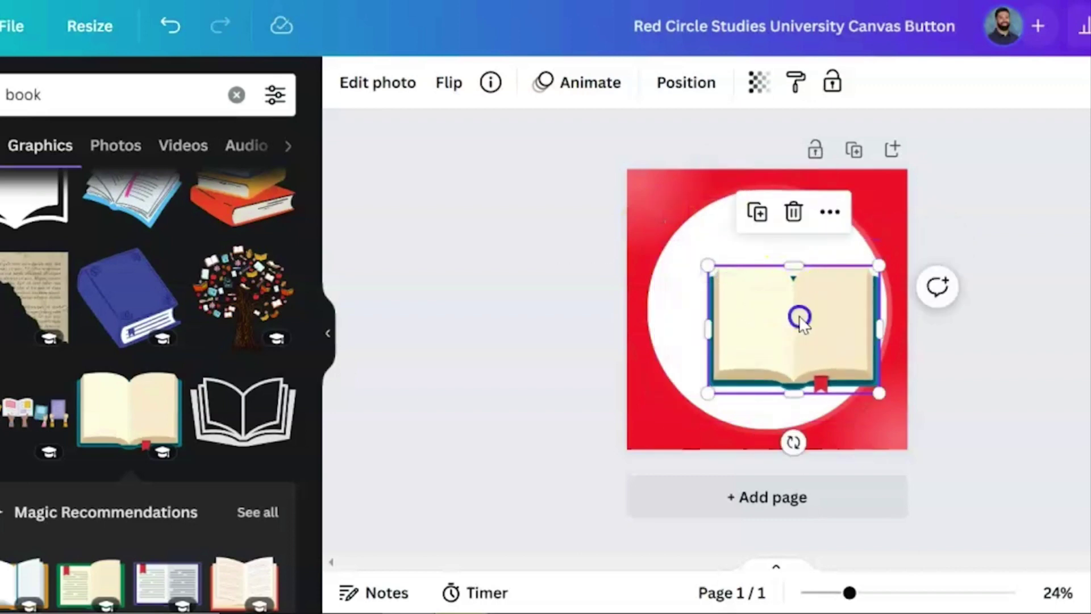
drag(796, 317, 772, 305)
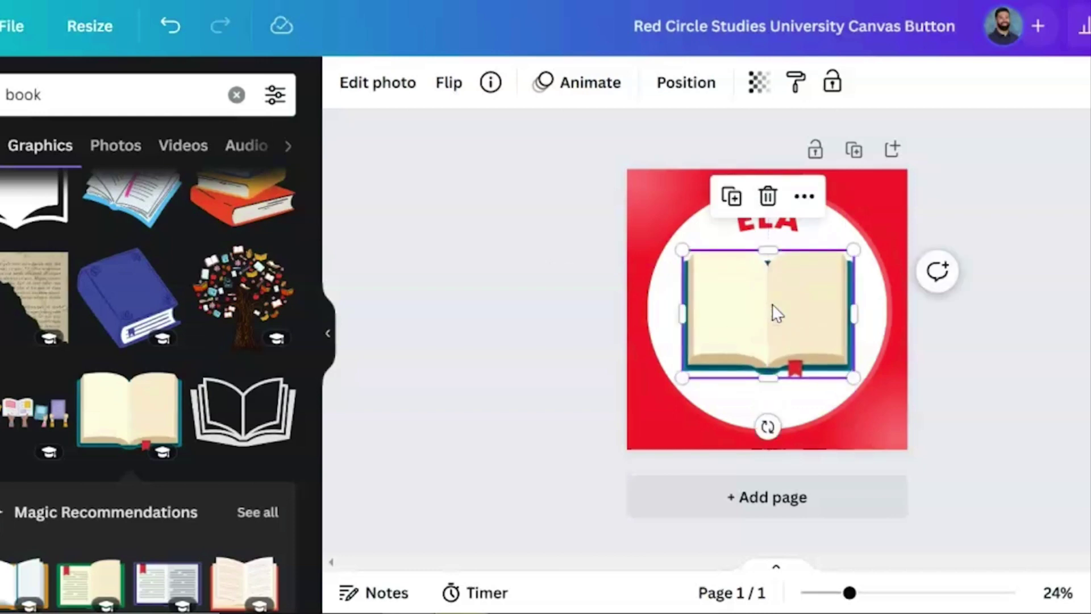
click(939, 392)
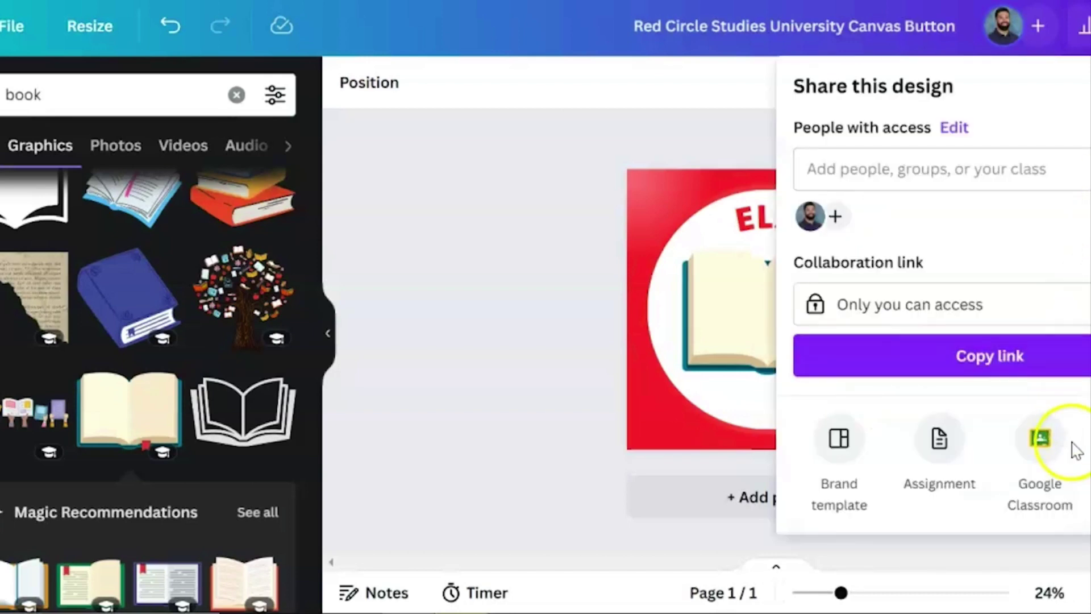
Step: Download the design as a PNG with a transparent background
scroll(1074, 450, down, 3)
scroll(1073, 450, down, 1)
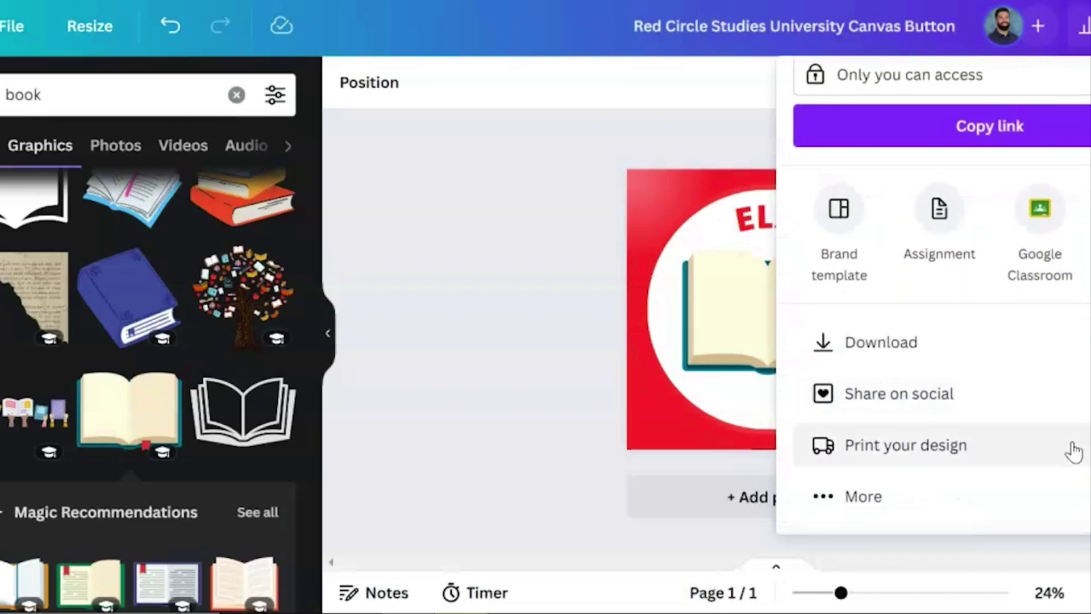
click(1080, 345)
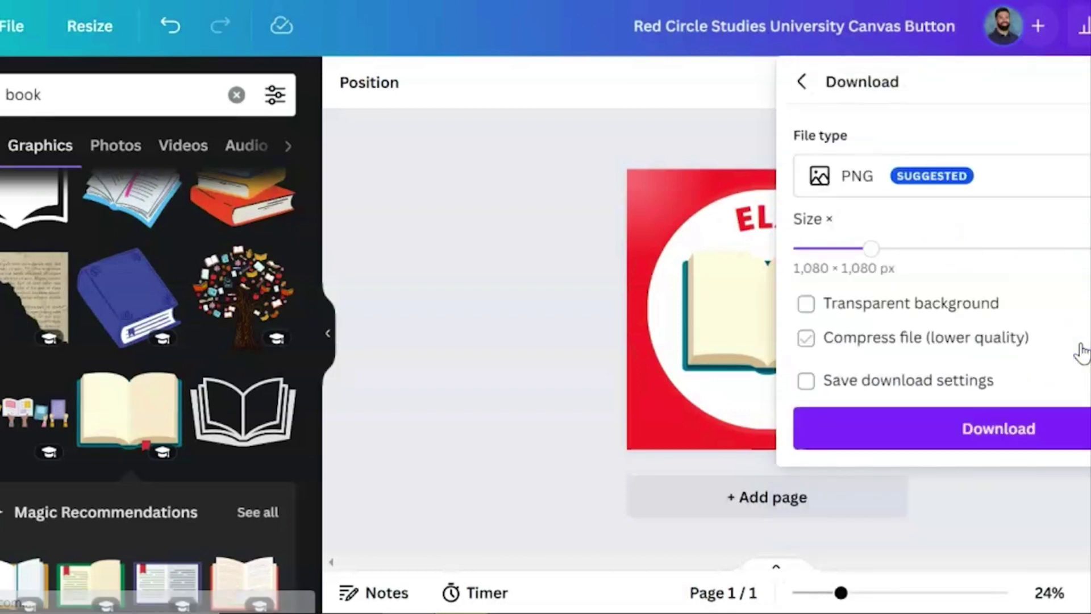
click(851, 199)
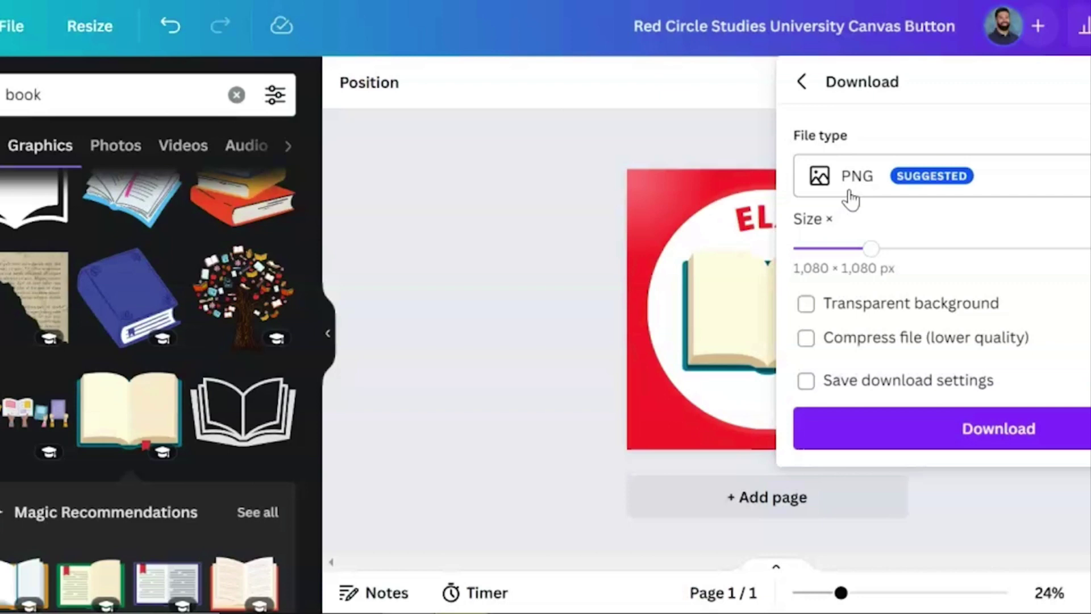
click(807, 305)
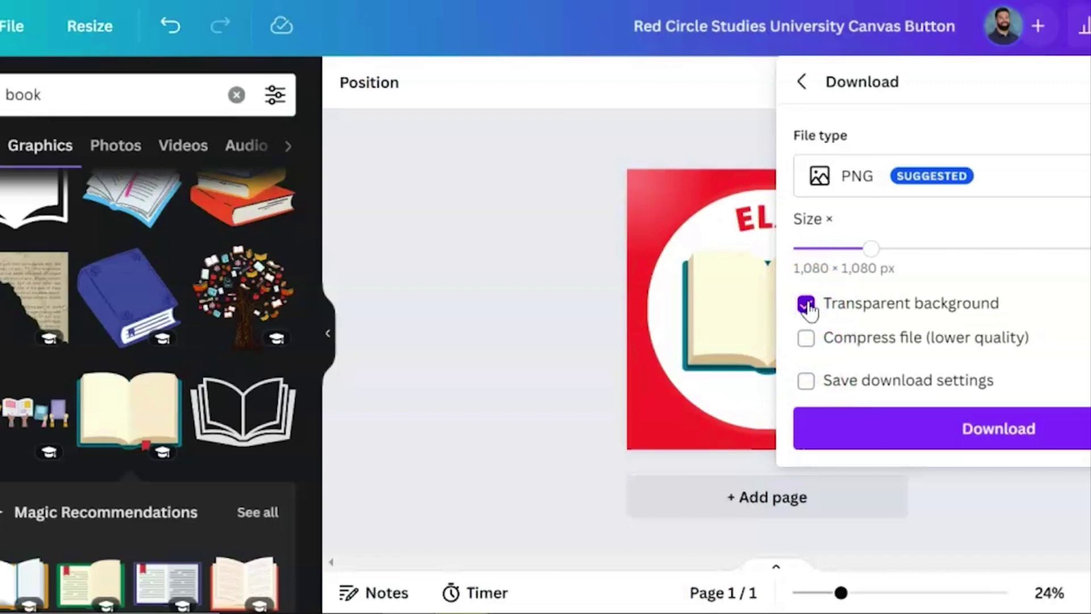
click(629, 434)
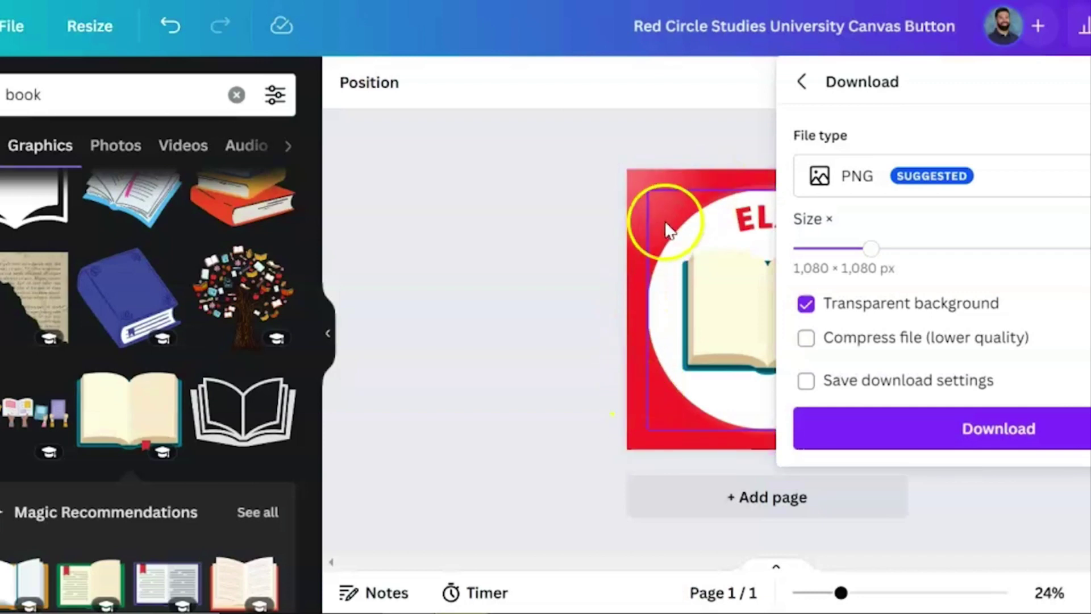
click(1006, 446)
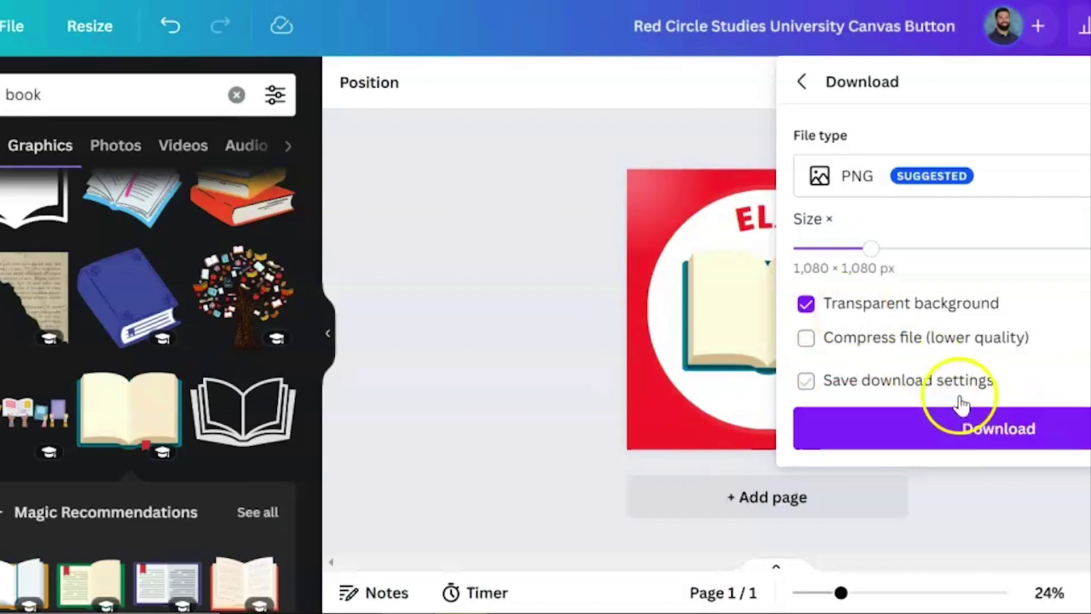
click(995, 426)
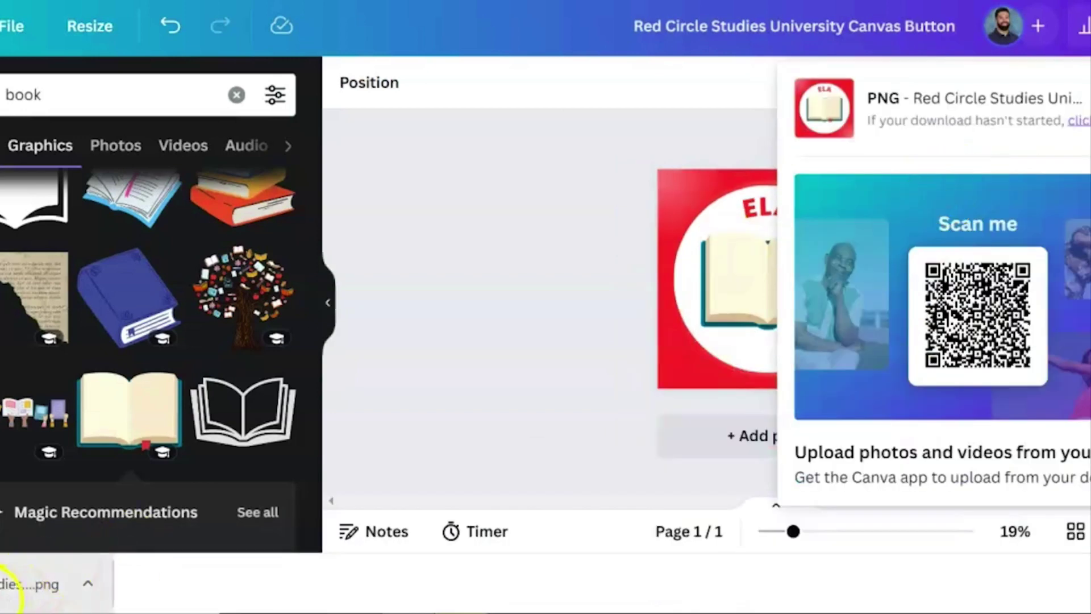
Step: Open the downloaded transparent PNG to check its background, and close the preview
click(14, 589)
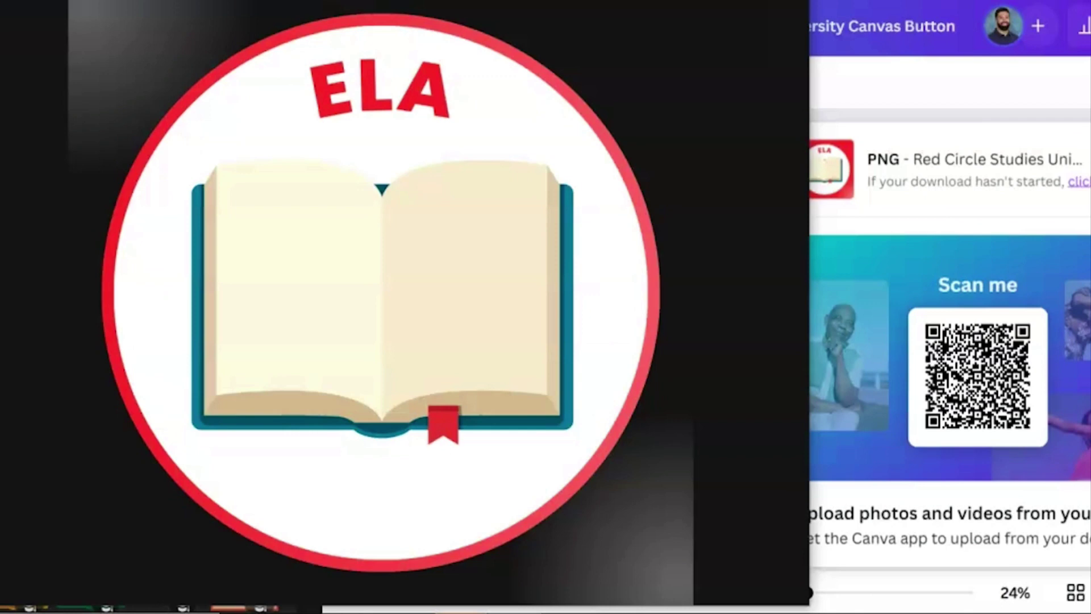
key(Escape)
click(638, 214)
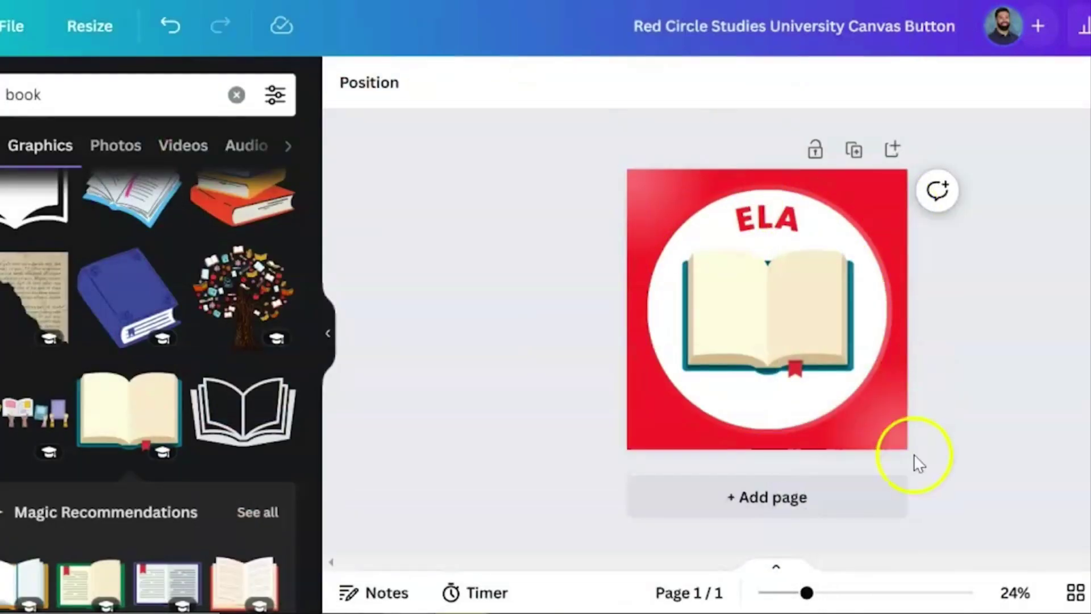
Step: Download the design again as a PNG without a transparent background, and preview the downloaded file
click(1089, 25)
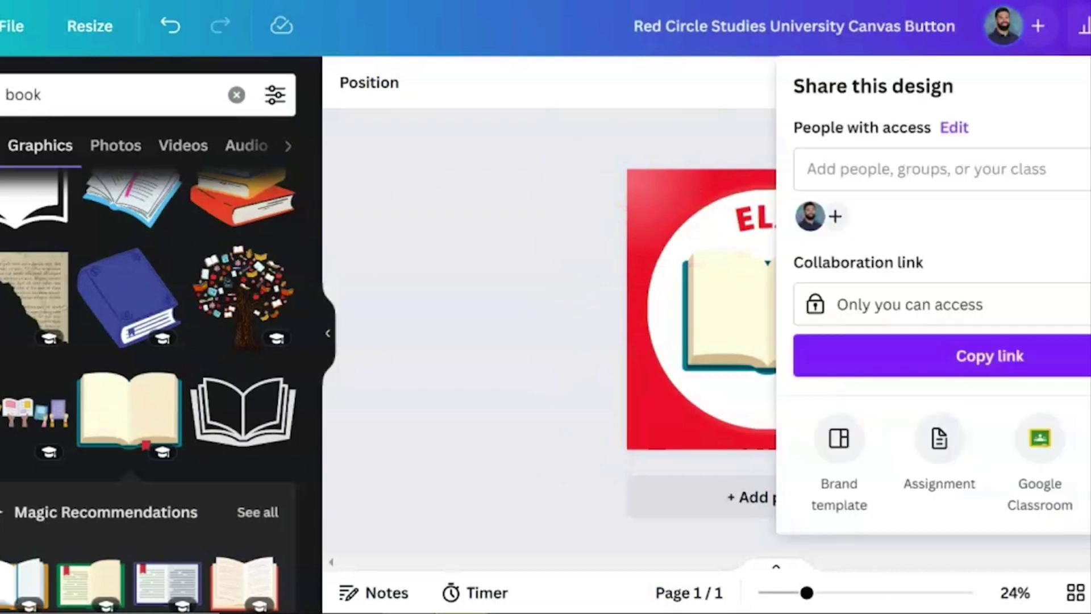
scroll(1072, 345, down, 4)
click(1041, 341)
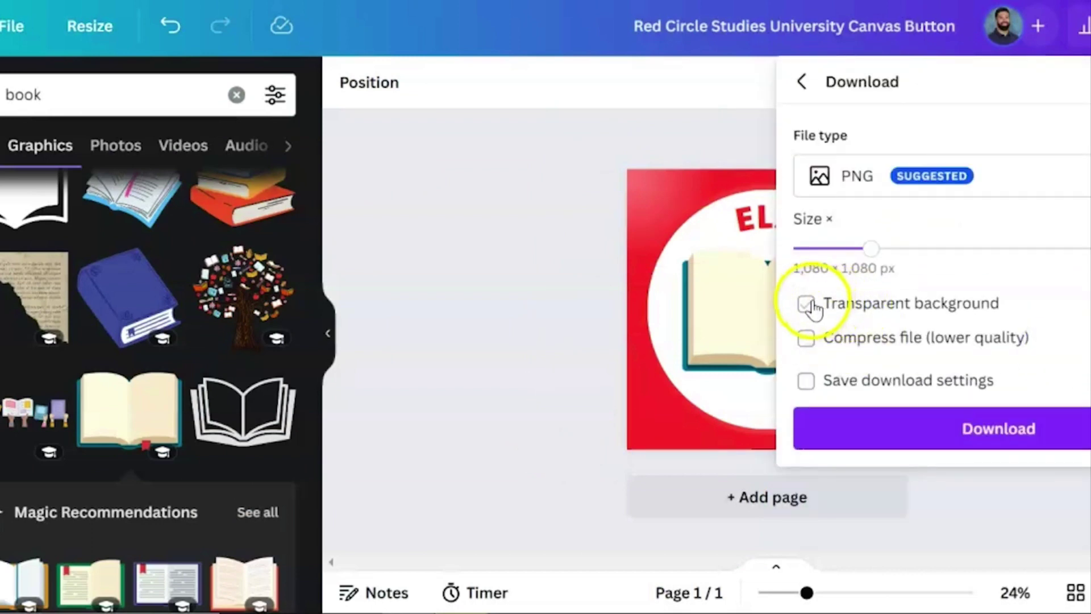
click(937, 434)
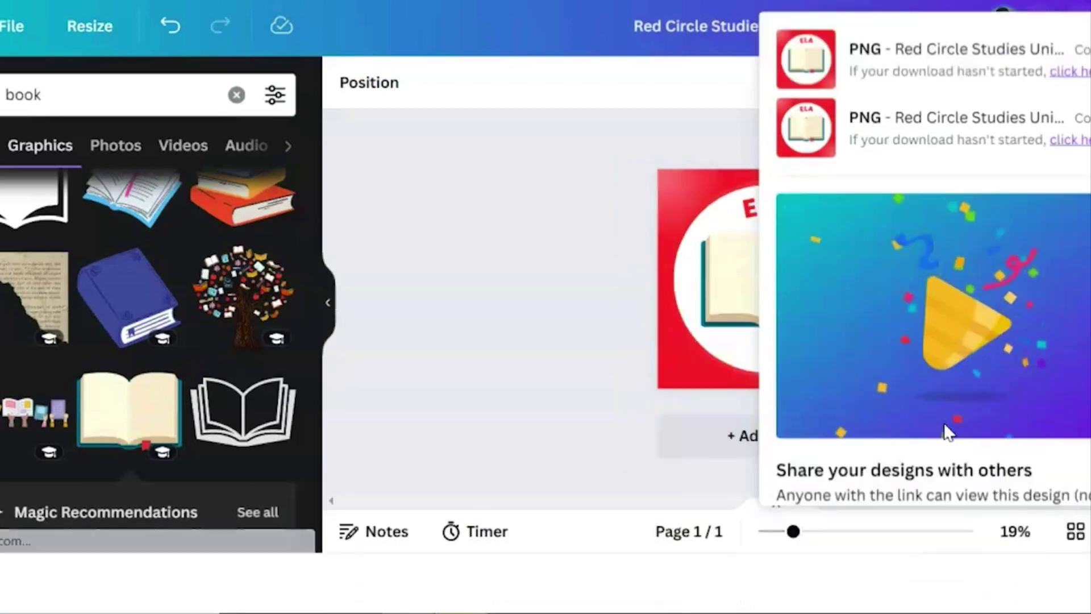
click(5, 586)
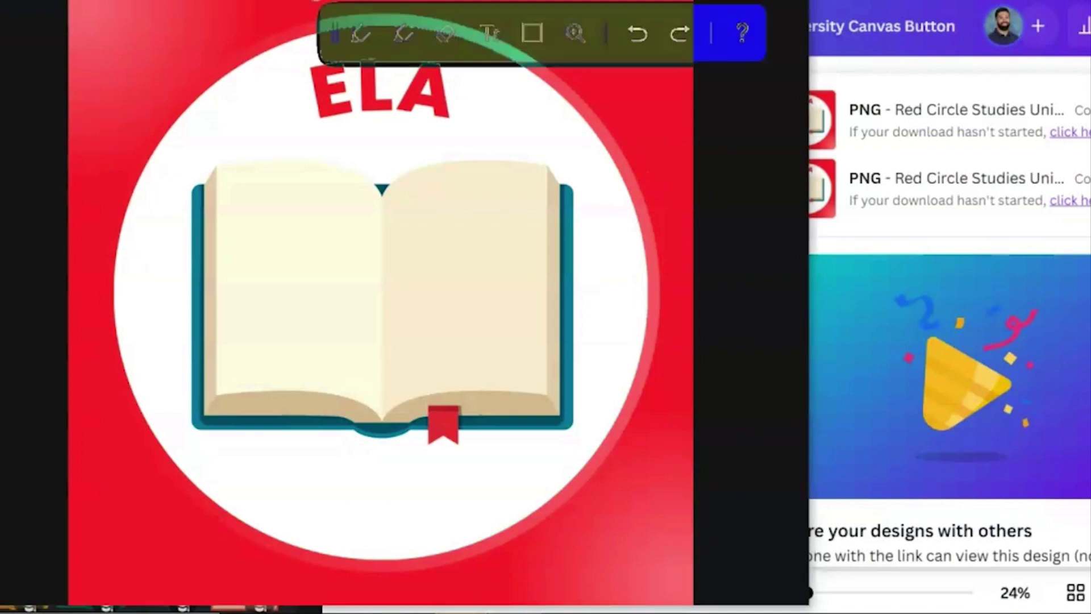
click(731, 84)
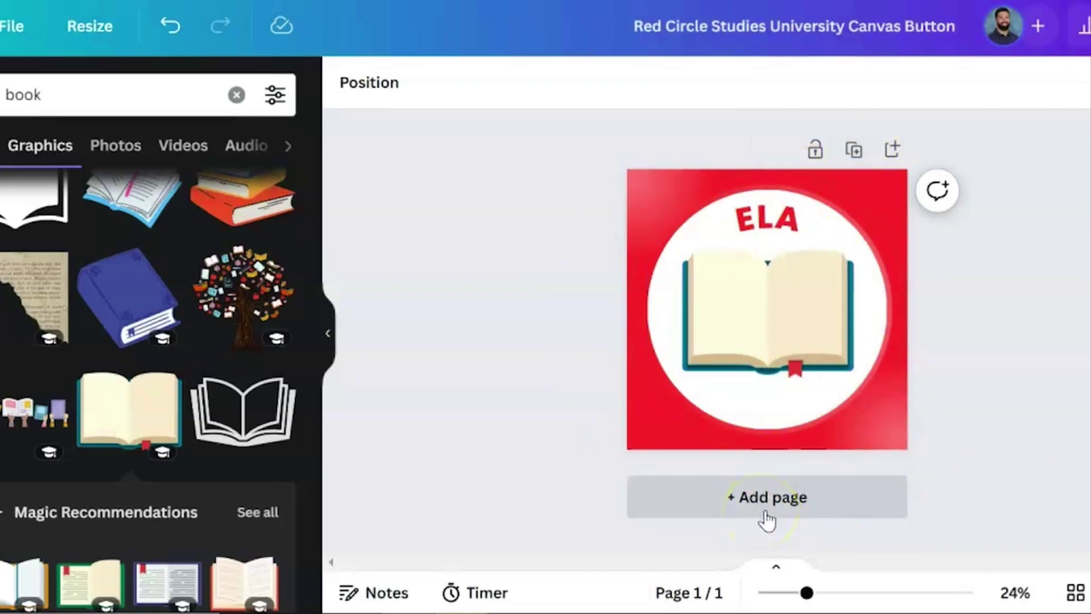
Step: Add a new page below the ELA button and delete the original ELA page
click(793, 498)
scroll(969, 343, up, 4)
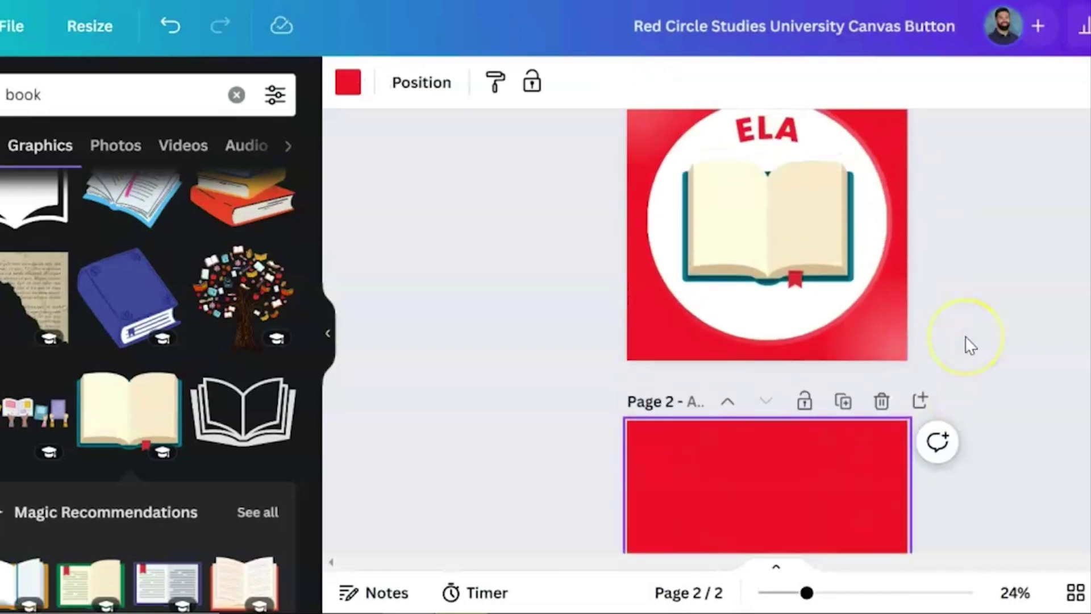
scroll(968, 343, up, 2)
click(883, 139)
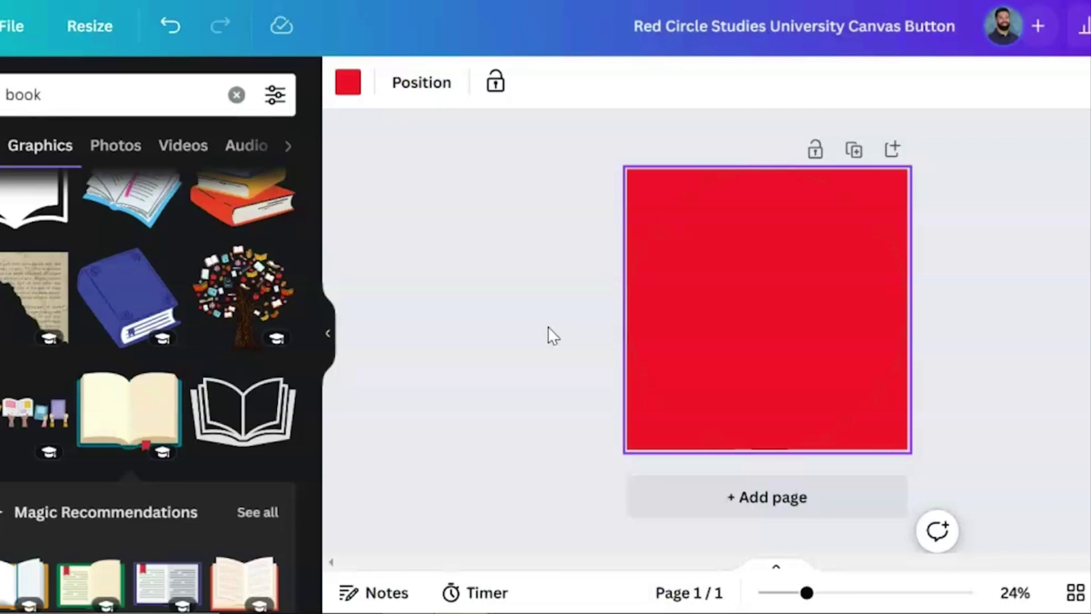
Step: Set the blank page's background colour to white (#ffffff)
click(350, 86)
scroll(272, 398, down, 5)
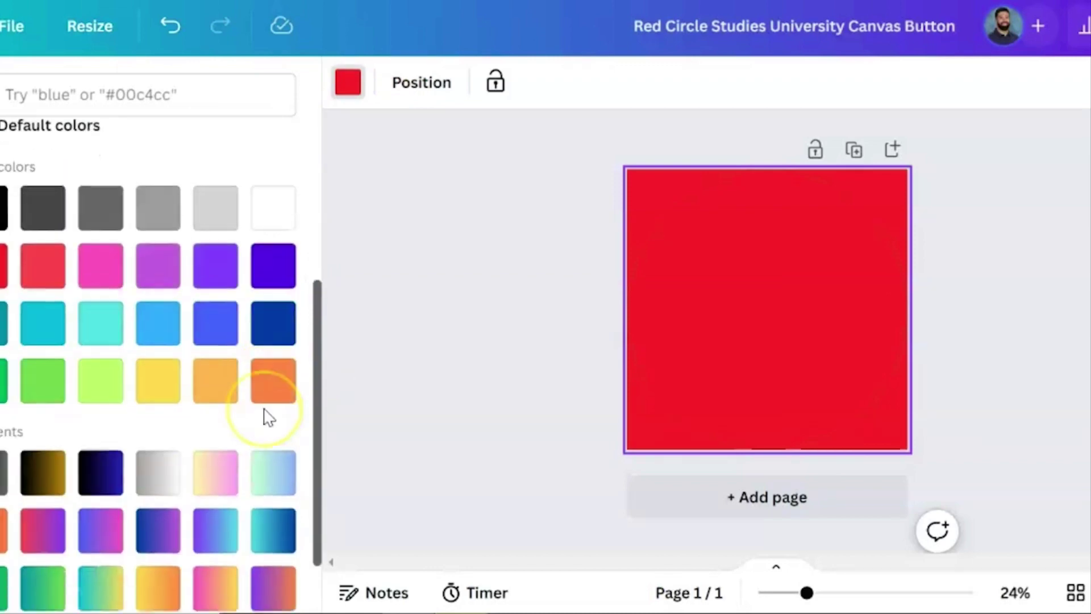
scroll(268, 417, down, 1)
scroll(269, 418, up, 5)
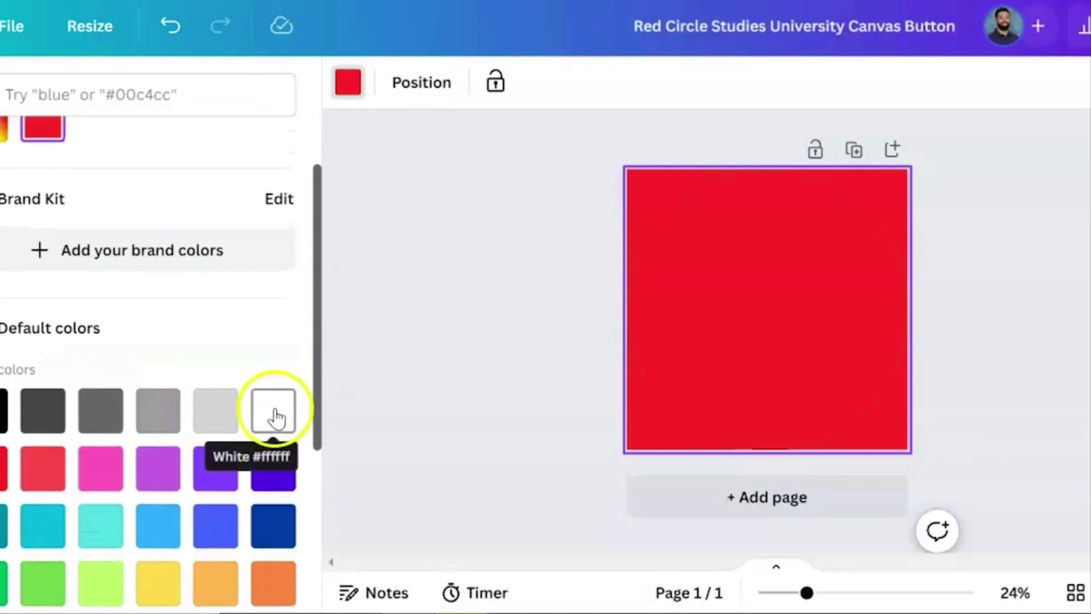
click(275, 417)
click(512, 290)
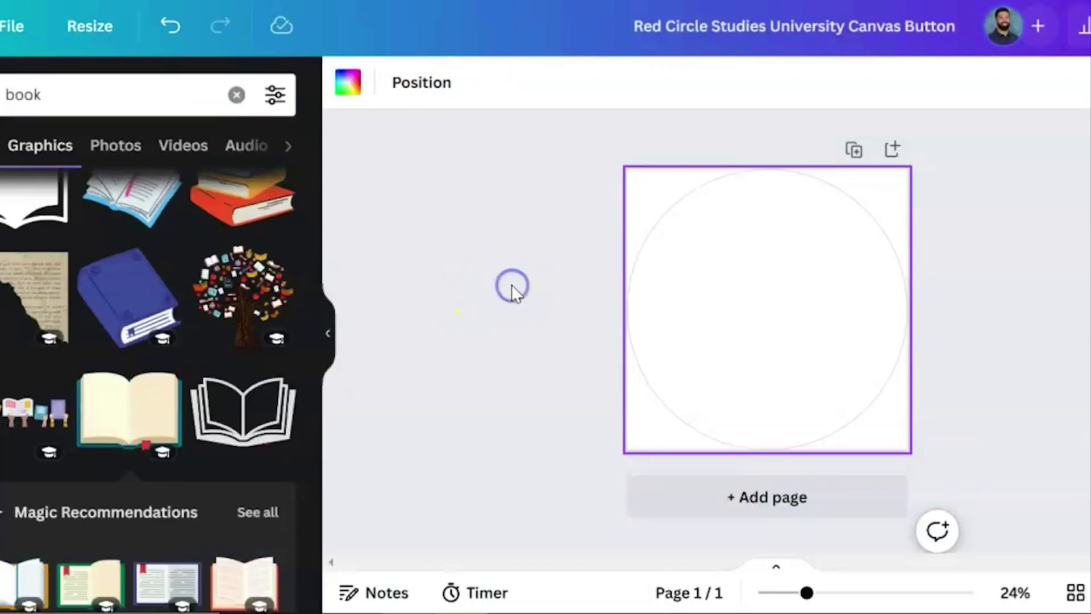
Step: Search the elements for "book" graphics and add the closed blue book to the blank page
click(511, 290)
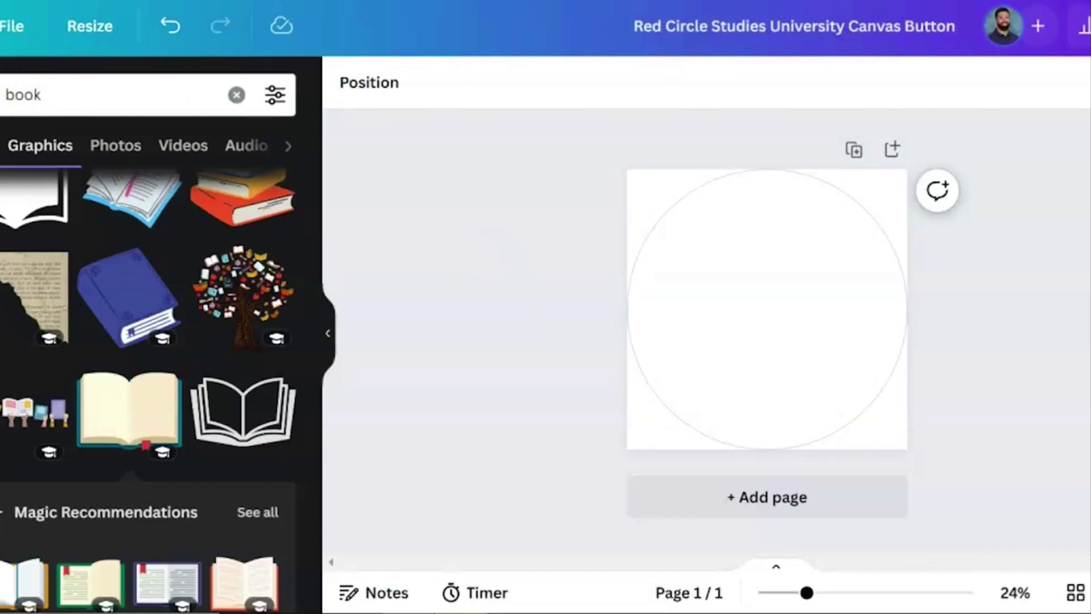
click(238, 95)
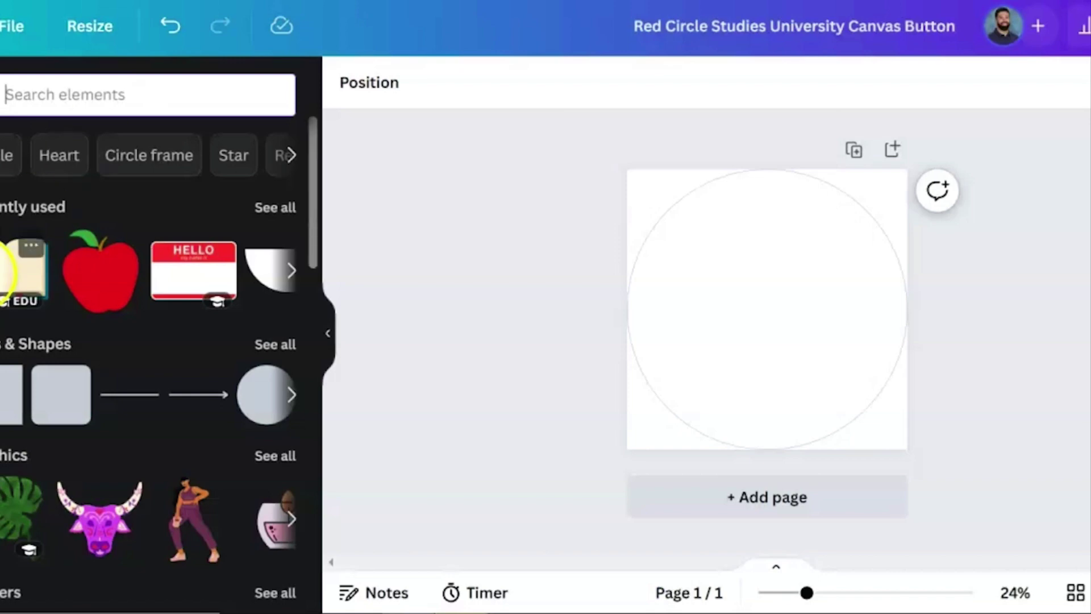
click(55, 112)
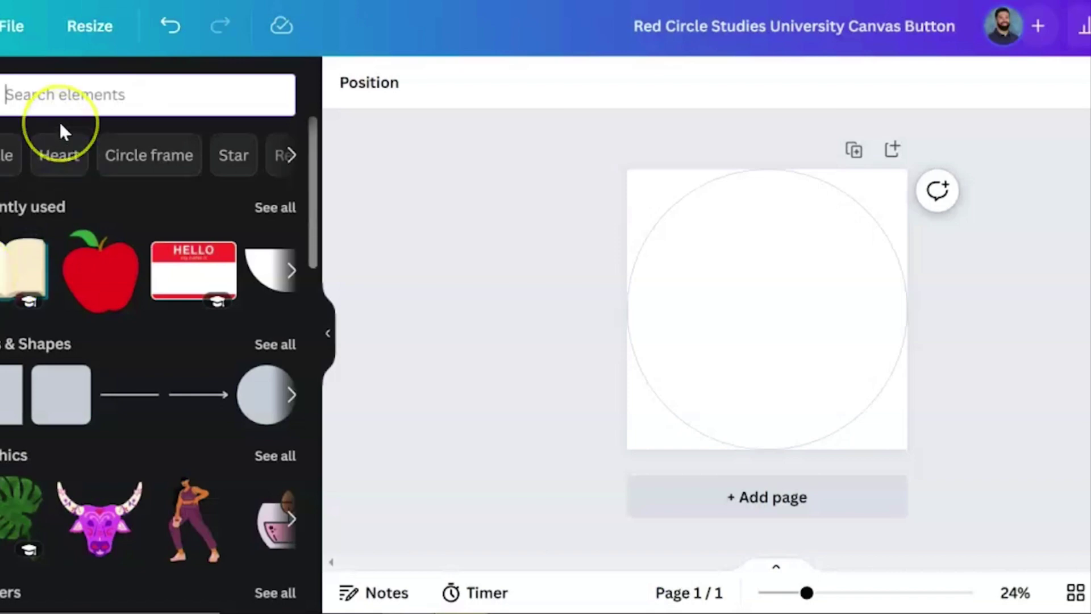
text(book)
key(Return)
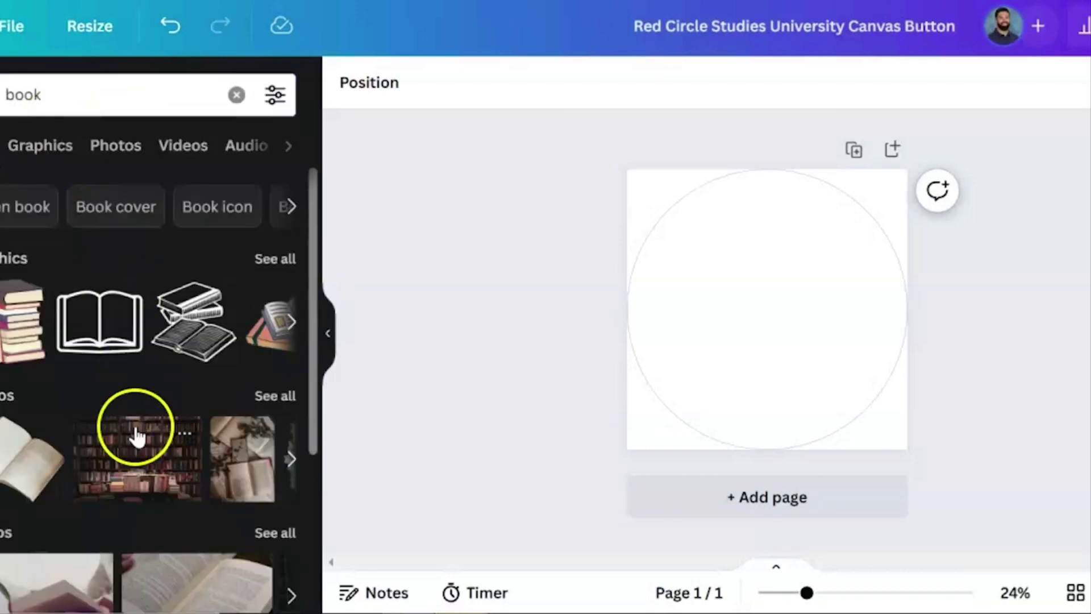
click(263, 261)
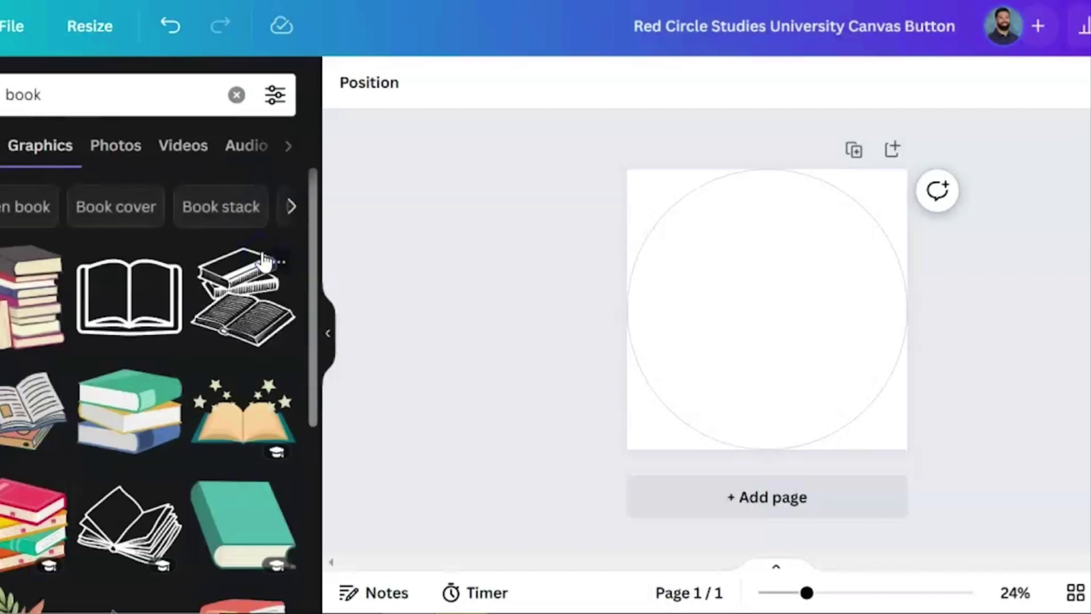
scroll(177, 375, down, 3)
scroll(180, 380, down, 5)
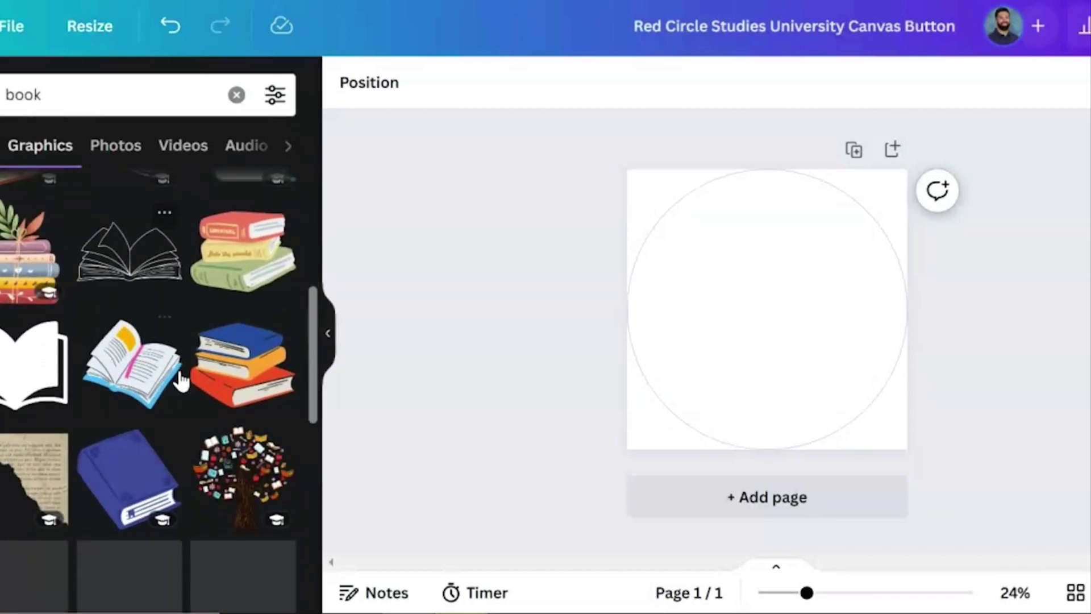
click(128, 385)
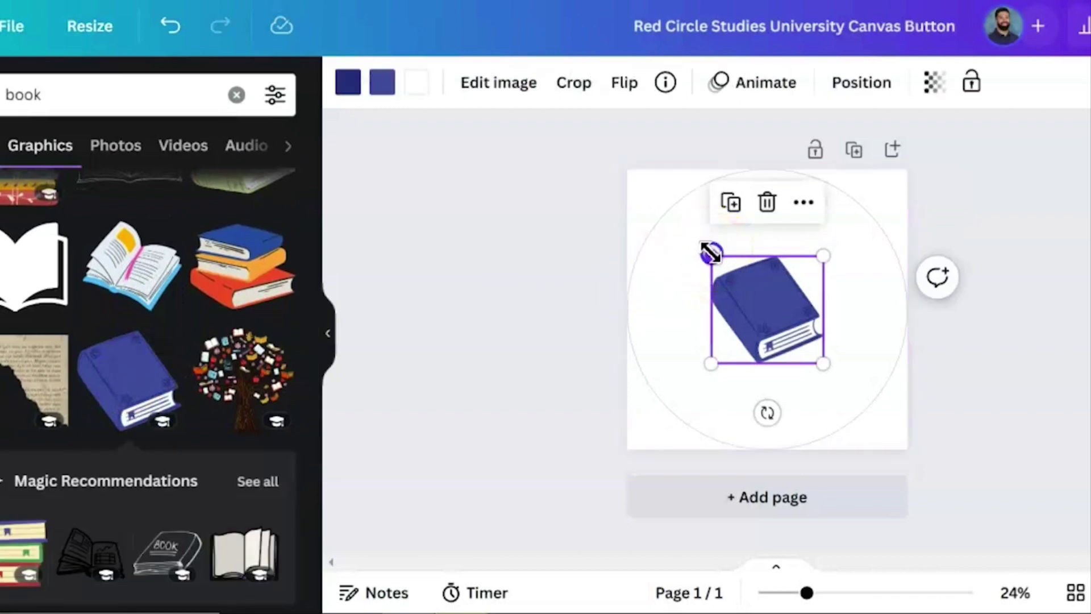
Step: Enlarge the blue book until it nearly fills the page, and centre it inside the circle outline
drag(711, 255, 625, 176)
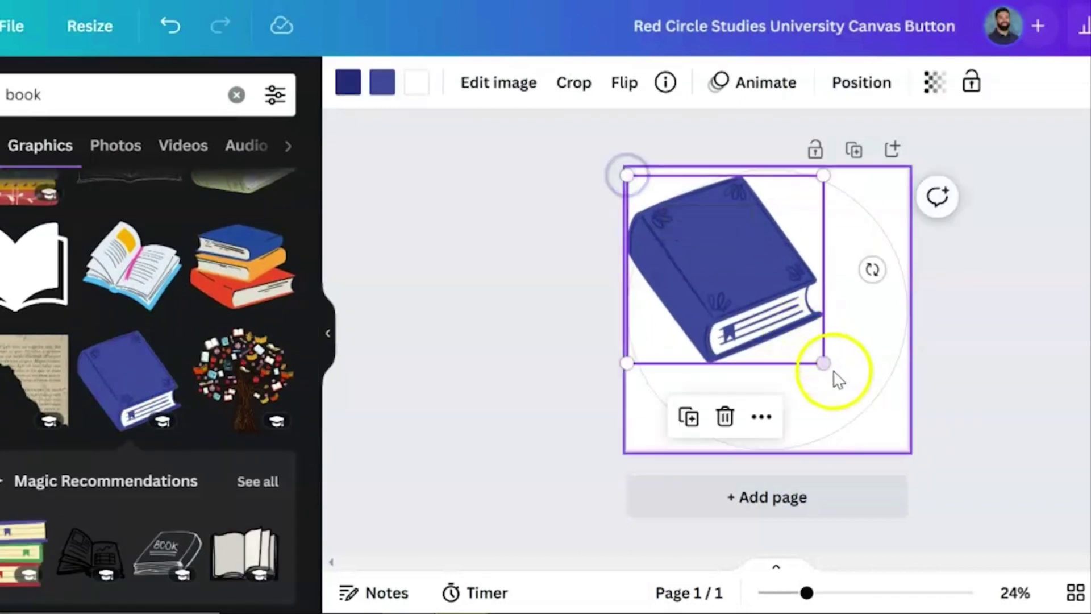
drag(824, 365, 894, 431)
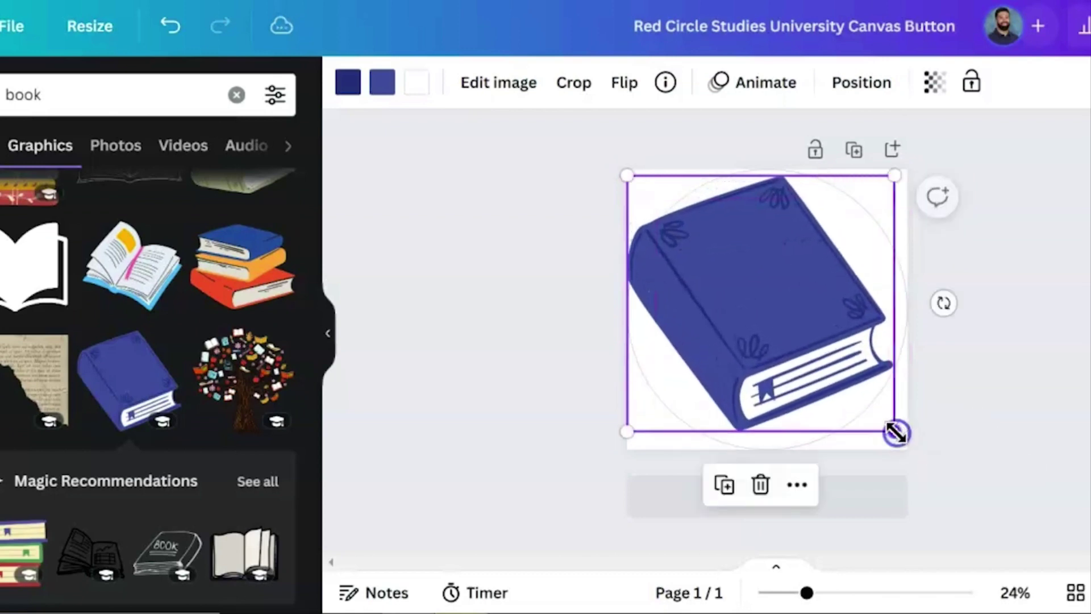
drag(745, 309, 753, 311)
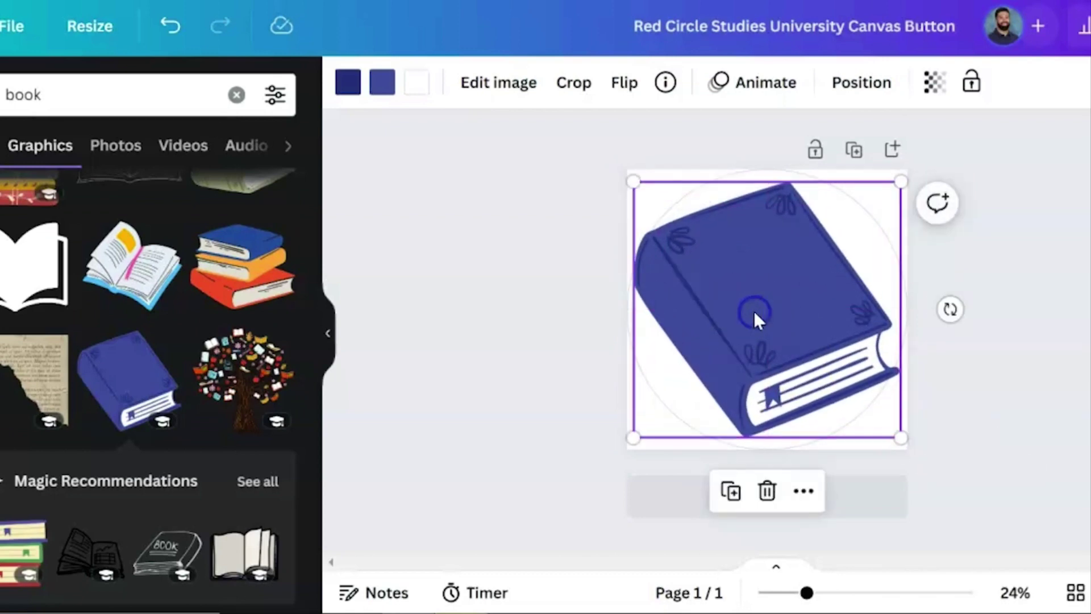
drag(900, 181, 881, 193)
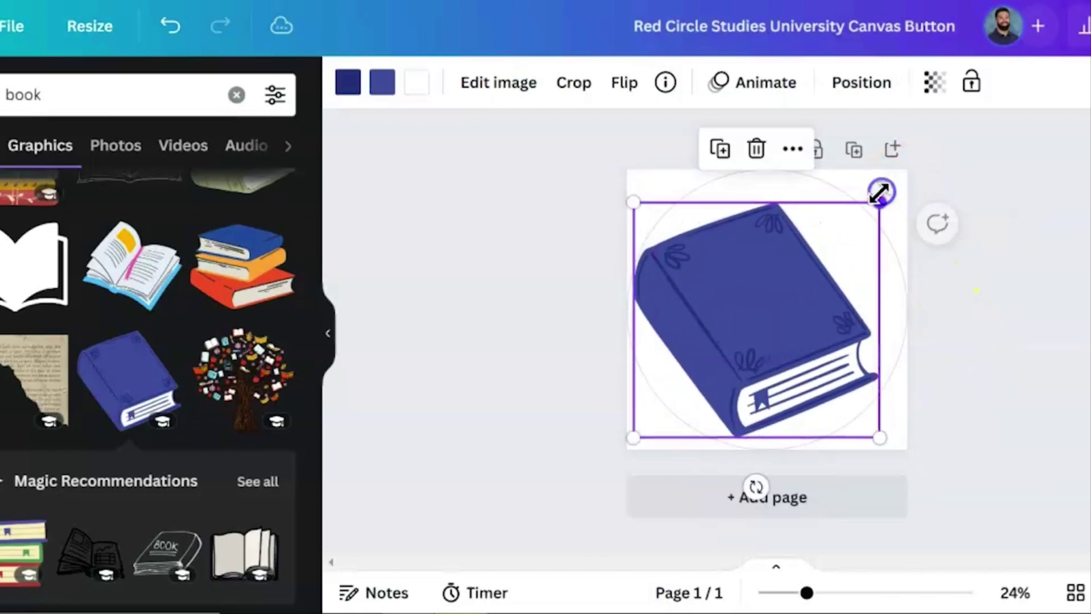
mouse_move(785, 300)
mouse_down()
mouse_move(800, 287)
mouse_move(803, 299)
mouse_up()
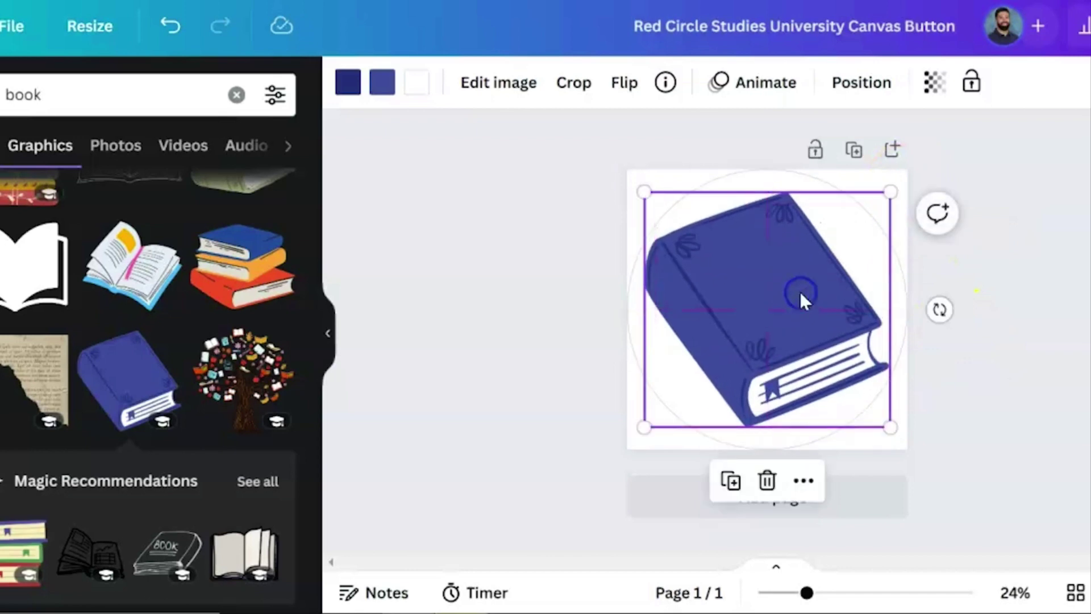
click(558, 308)
click(732, 278)
click(591, 375)
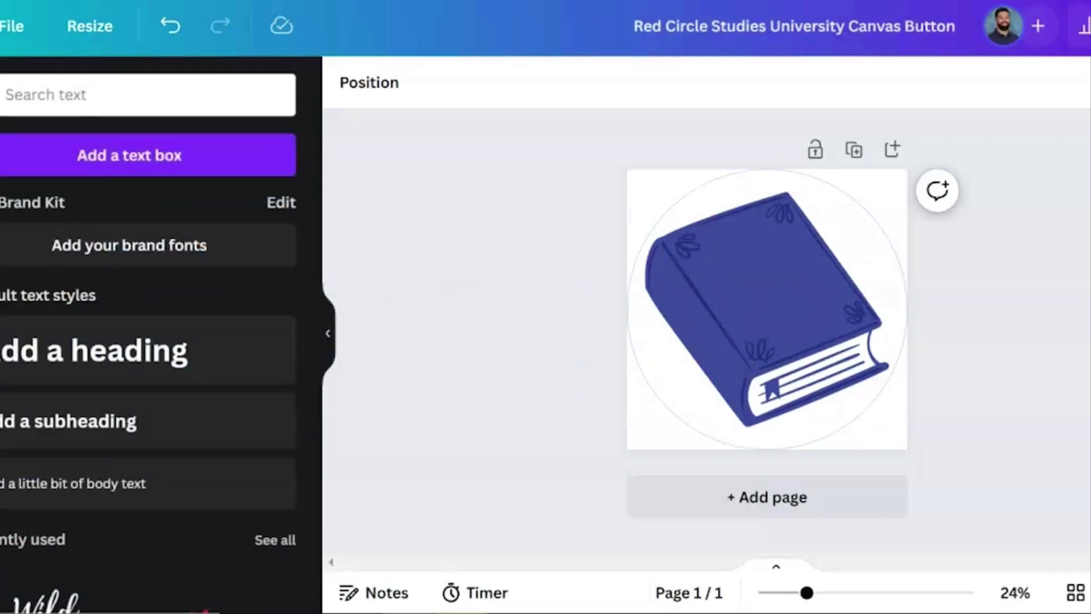
Step: Add a heading reading "English" and move it up onto the book's cover
click(168, 350)
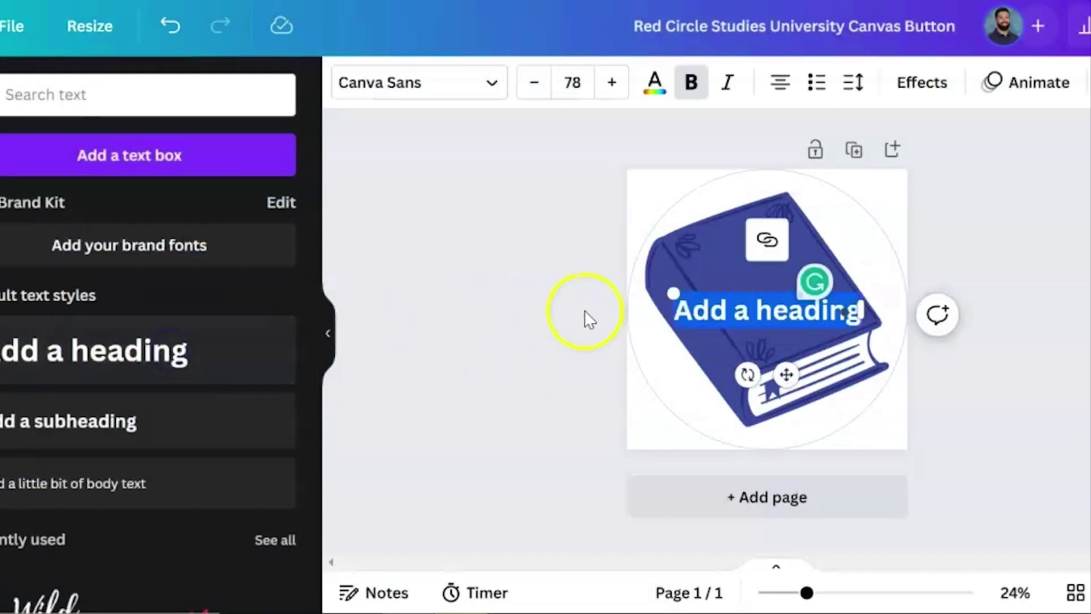
text(En)
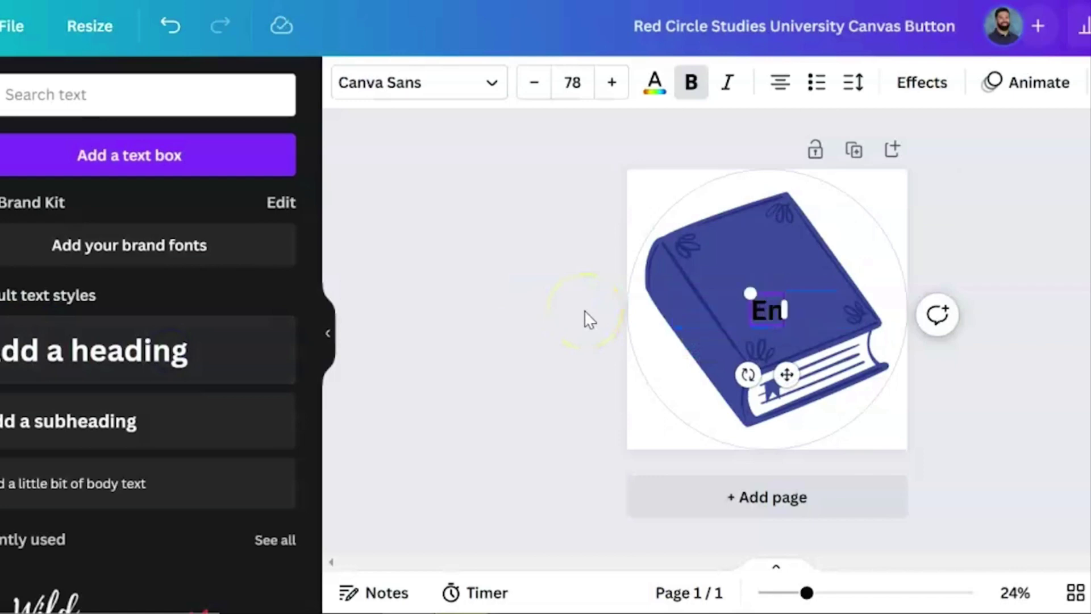
text(glish)
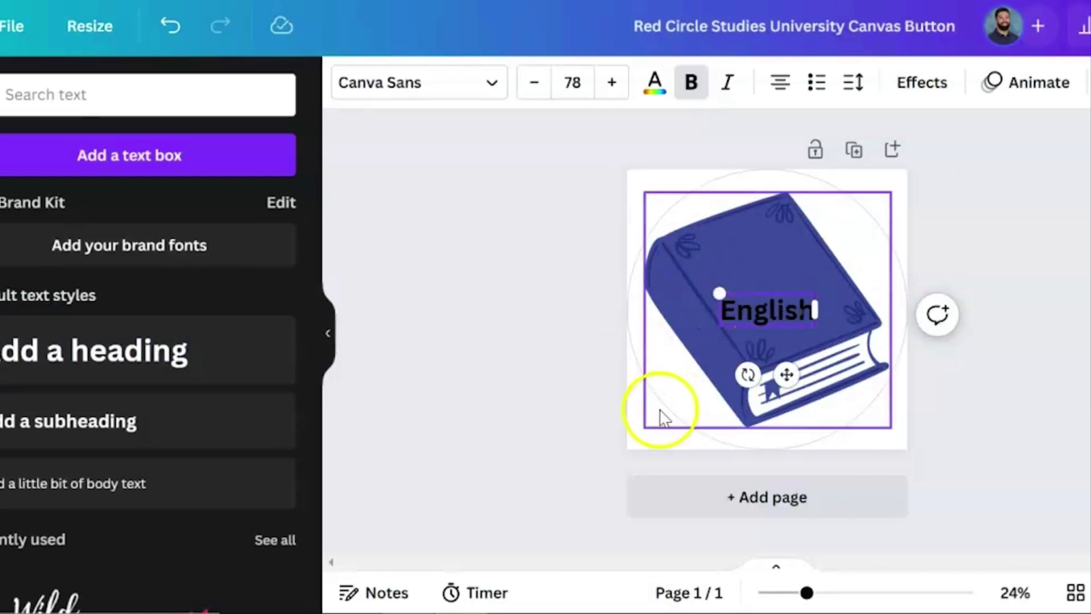
click(660, 412)
click(770, 301)
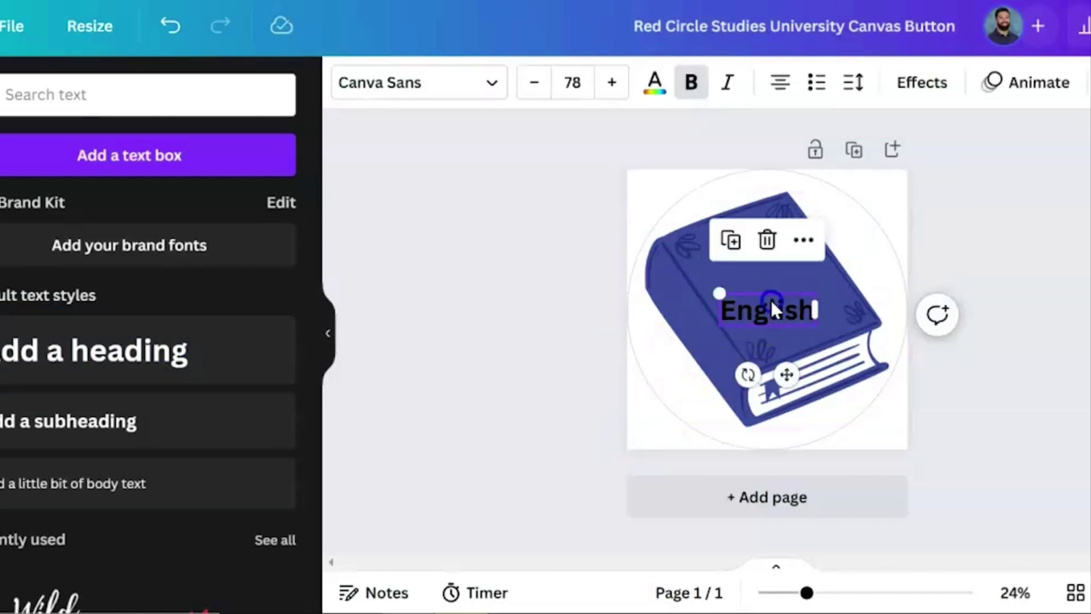
drag(771, 302, 771, 273)
Step: Change the heading's font to Gagalin and its colour to white
click(484, 79)
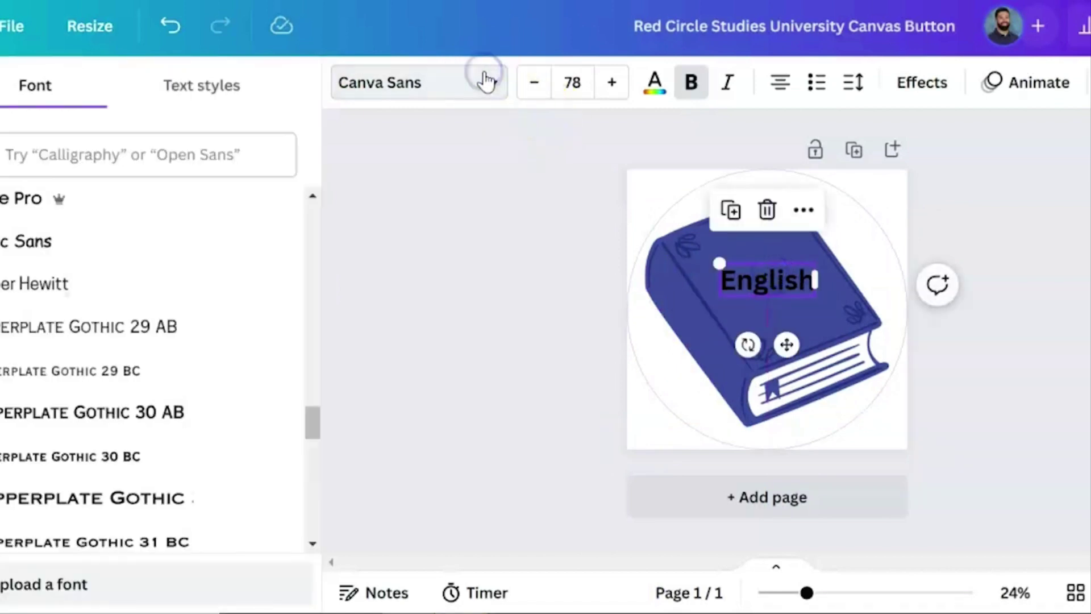
scroll(215, 358, down, 5)
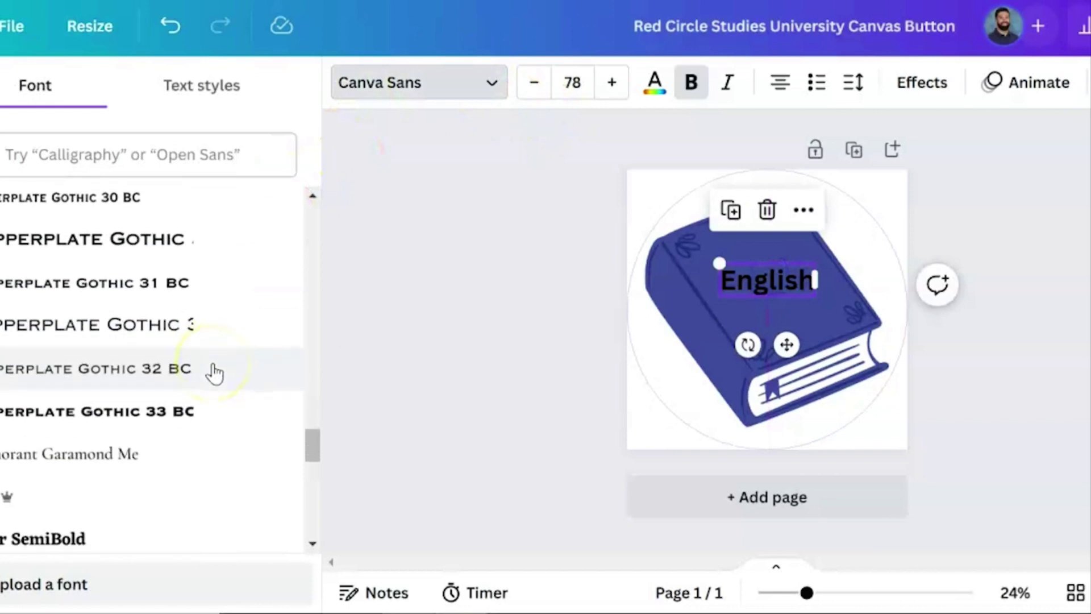
scroll(214, 372, down, 10)
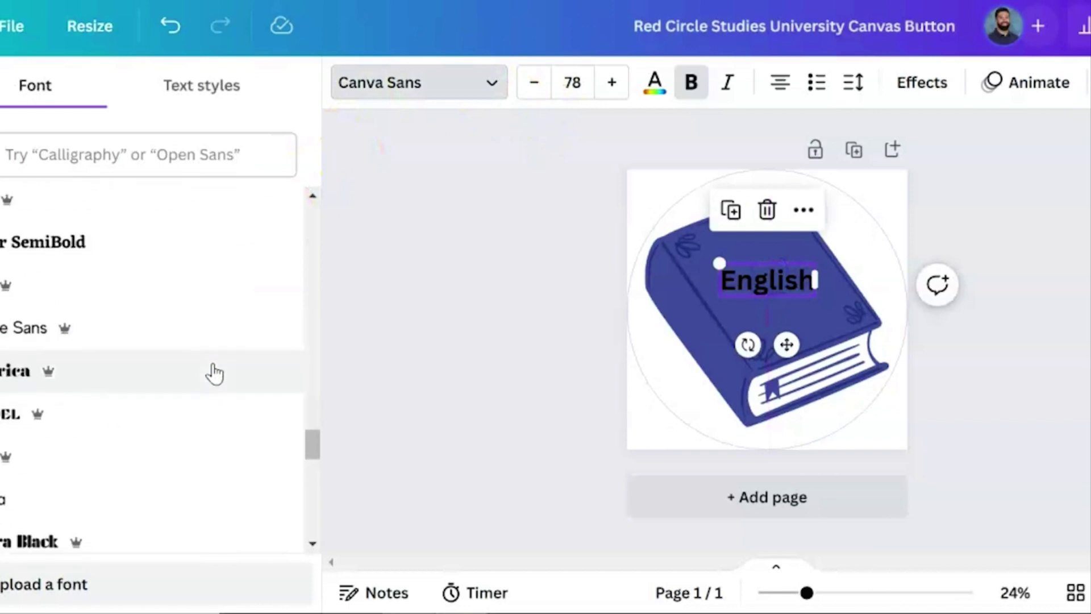
click(184, 368)
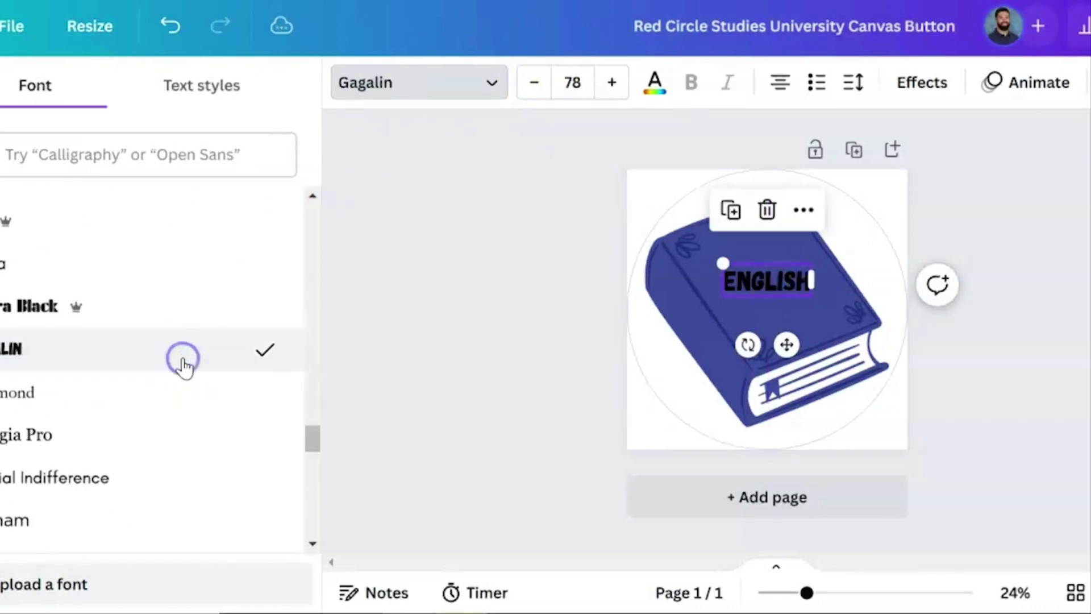
click(657, 84)
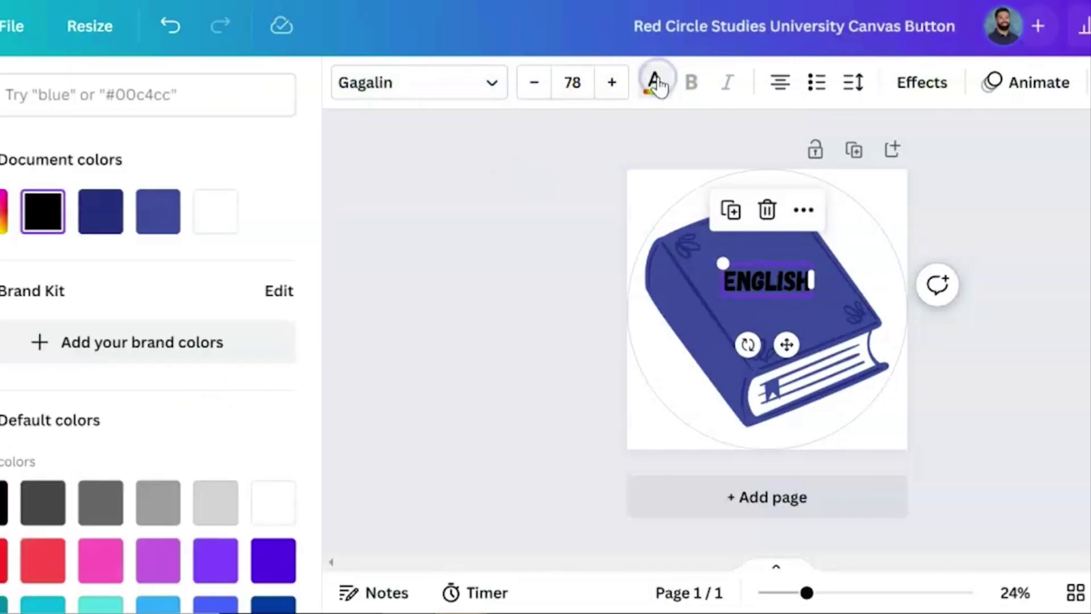
click(206, 215)
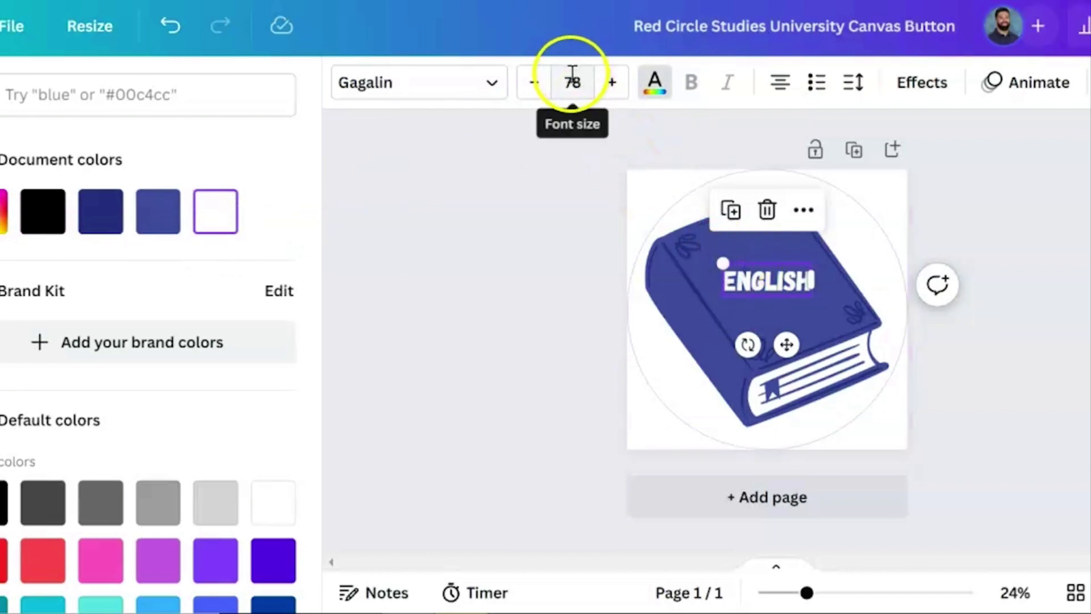
Step: Enlarge the heading to font size 119 and position it across the upper part of the book cover
drag(722, 263, 653, 231)
mouse_move(762, 268)
mouse_down()
mouse_move(751, 275)
mouse_move(773, 285)
mouse_up()
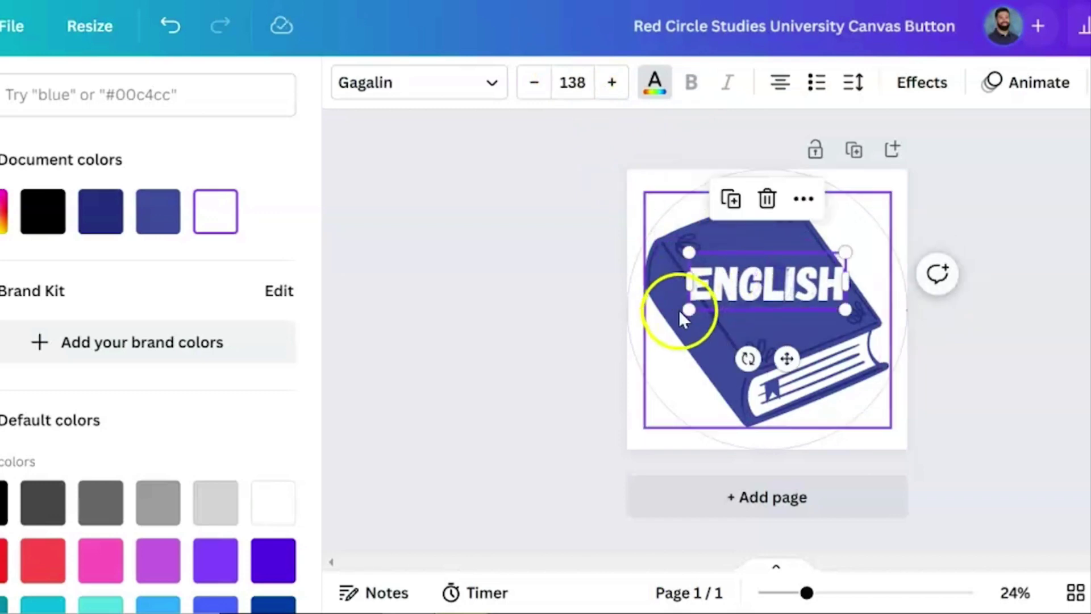
drag(683, 318, 760, 284)
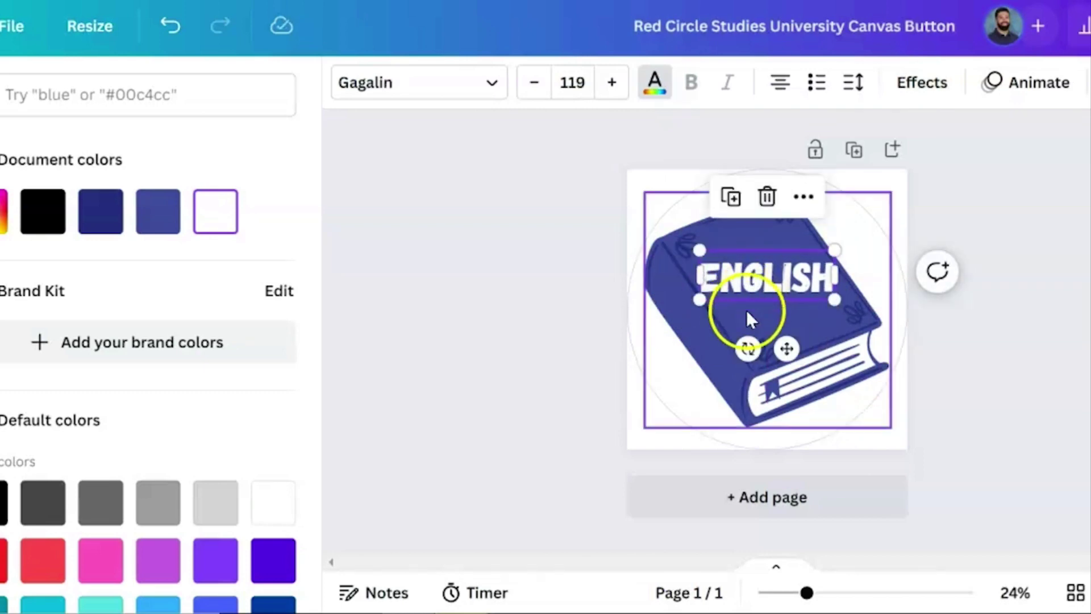
Step: Rotate the heading to match the cover's slant, reduce it to font size 99, and fit it within the upper cover
click(748, 348)
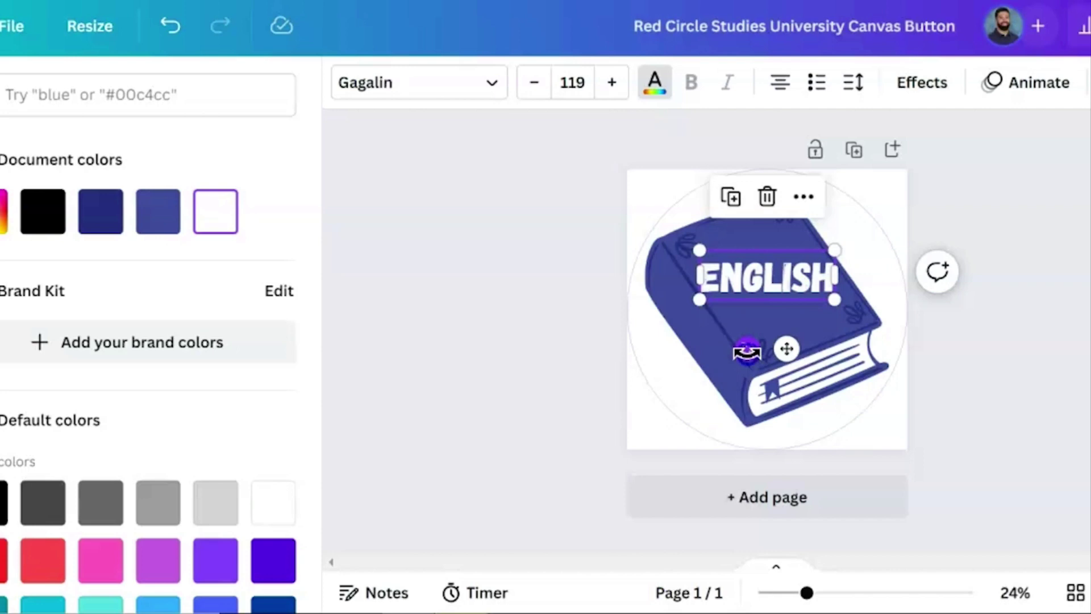
drag(747, 352, 782, 353)
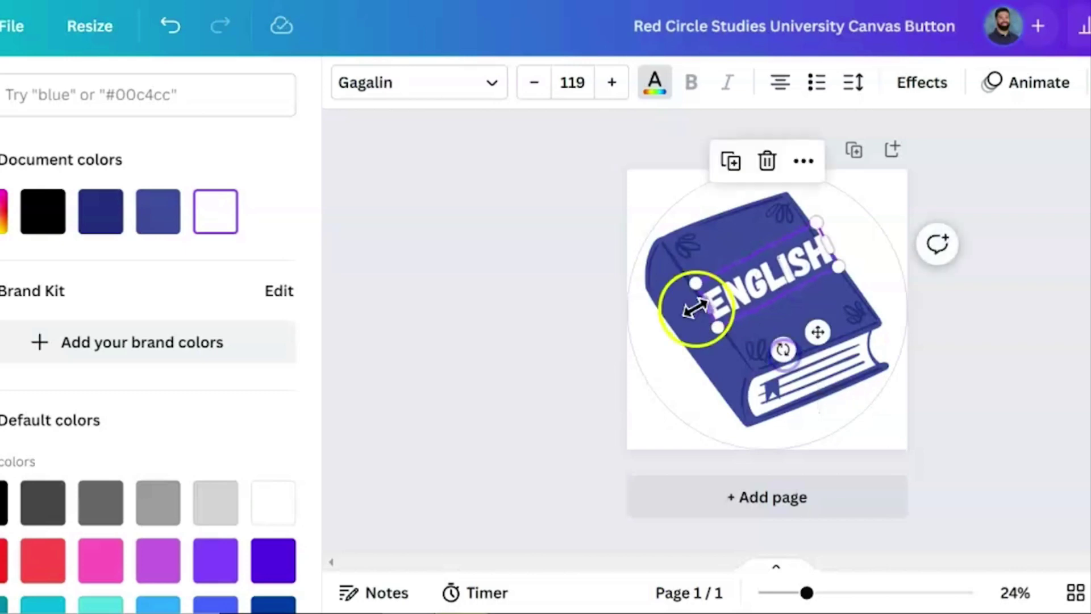
drag(718, 329, 724, 308)
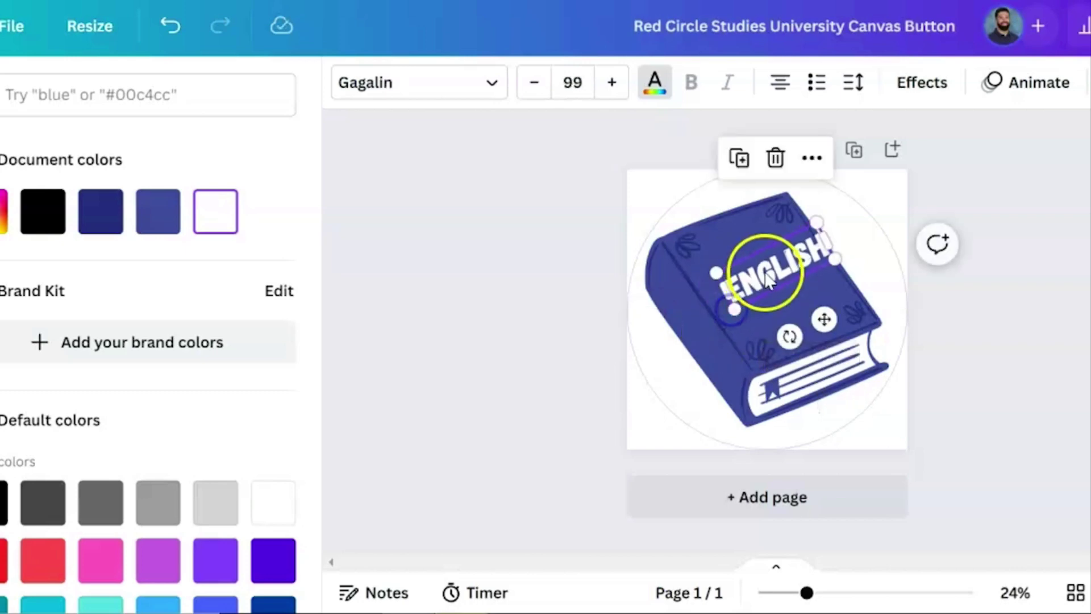
drag(764, 251, 746, 263)
click(974, 351)
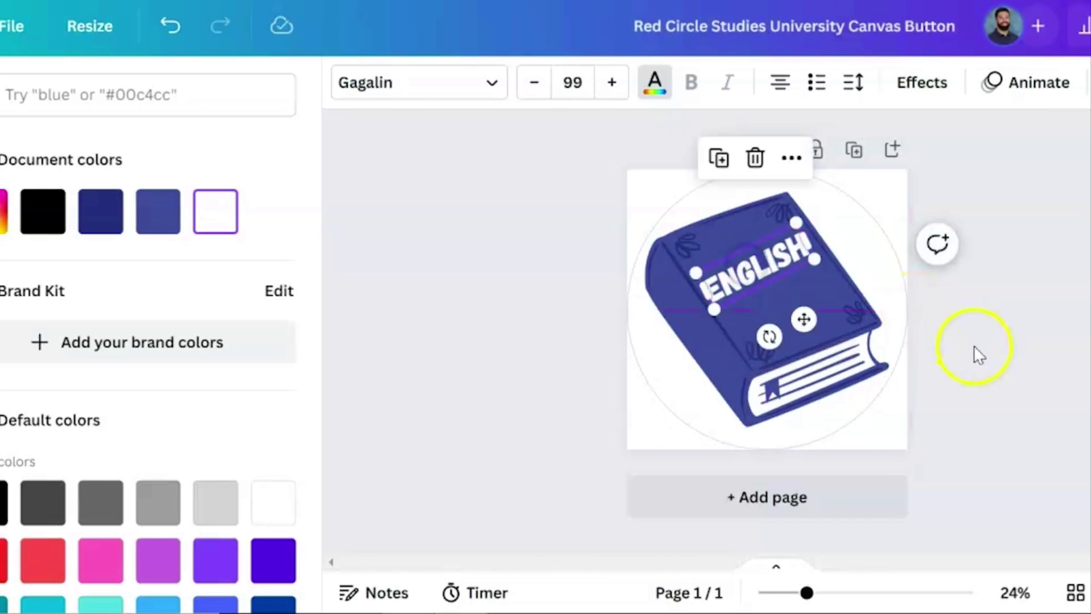
click(756, 276)
click(576, 283)
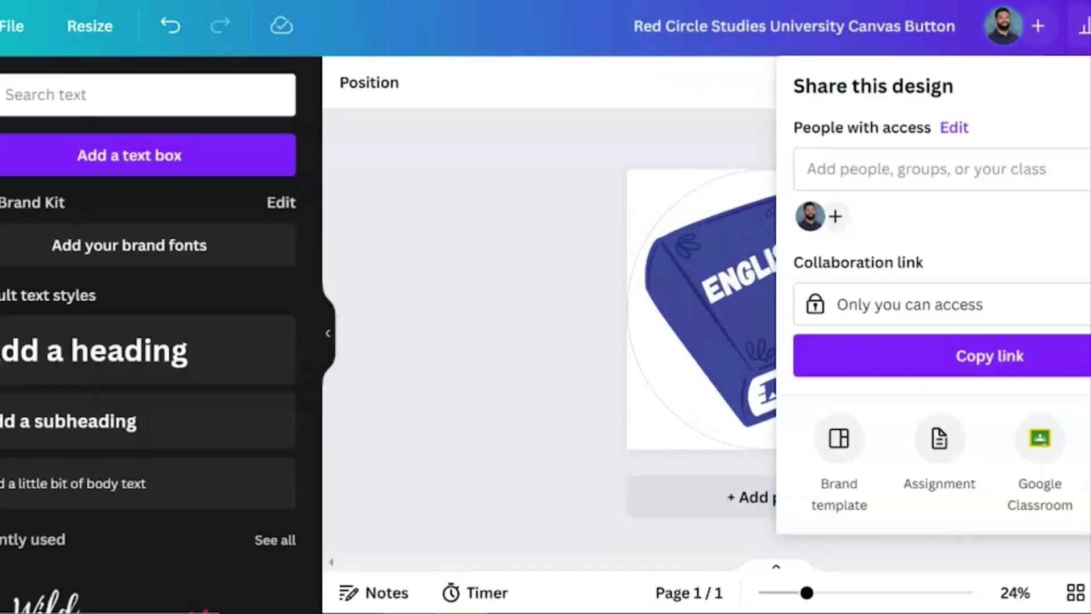
Step: Download the English book design as a PNG with a transparent background
scroll(1064, 376, down, 4)
click(1048, 358)
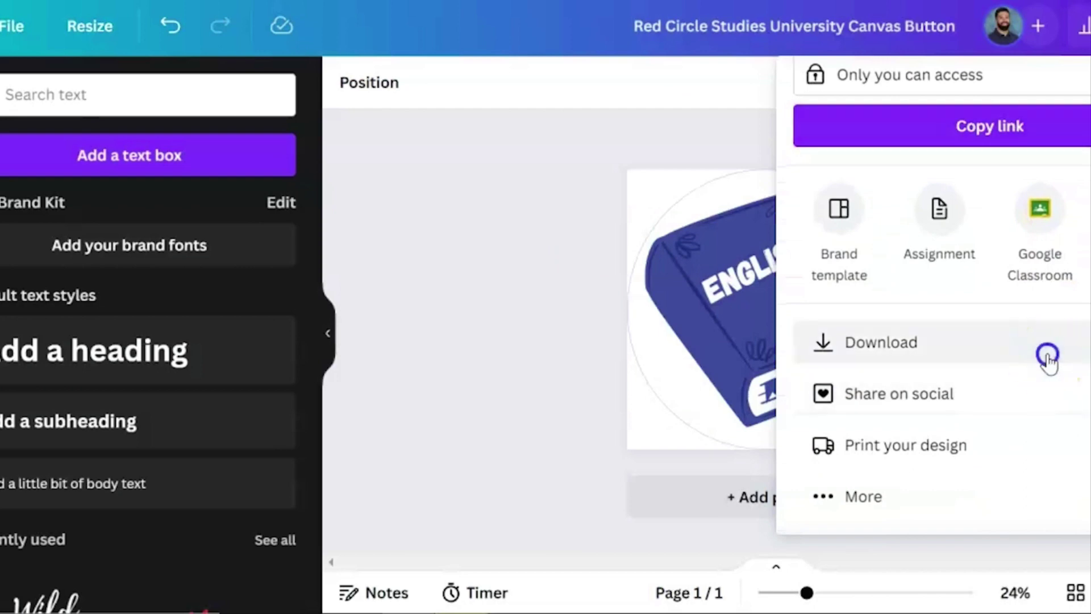
click(808, 305)
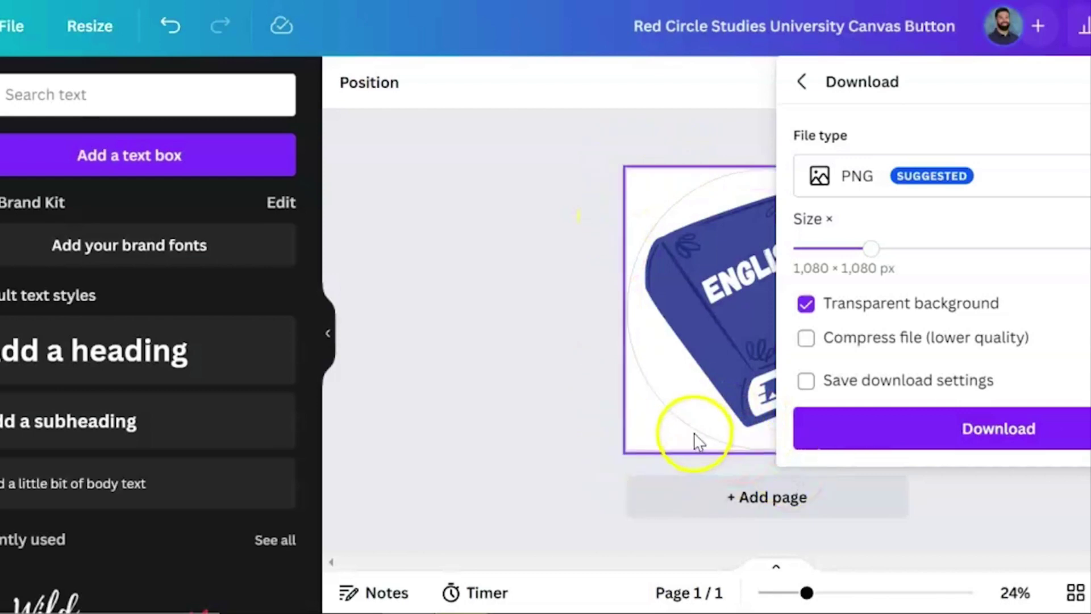
click(999, 433)
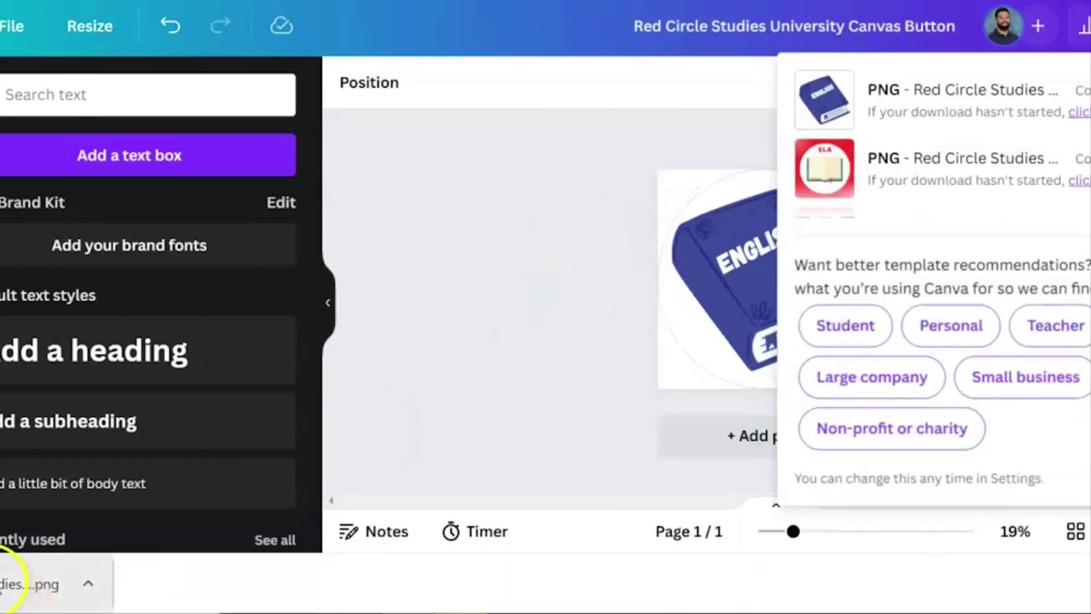
Step: Open the downloaded English book PNG to check its transparency, and return to the design
click(7, 585)
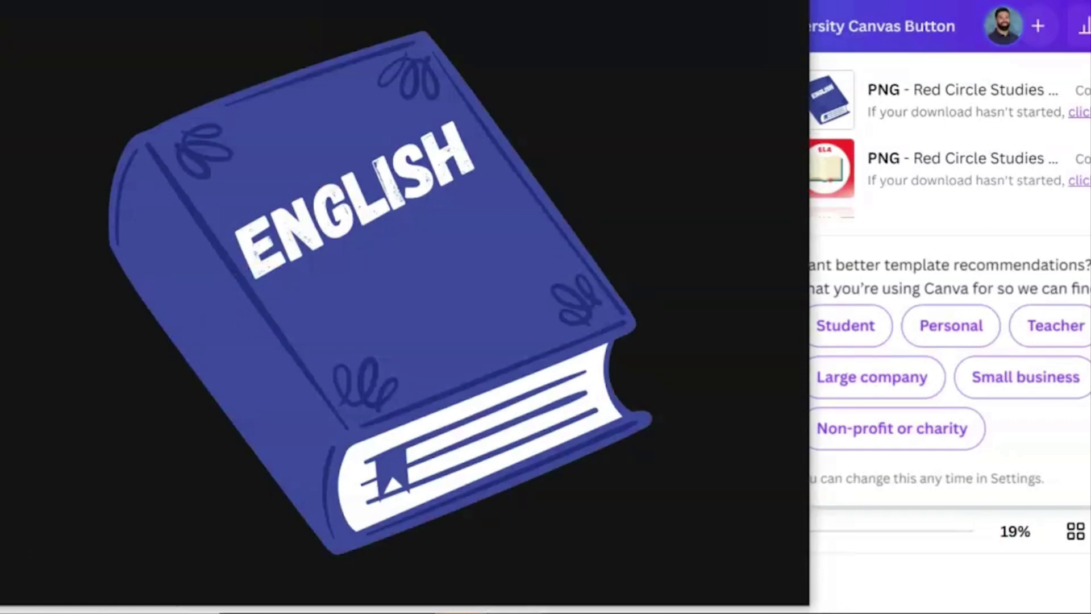
click(687, 131)
click(558, 257)
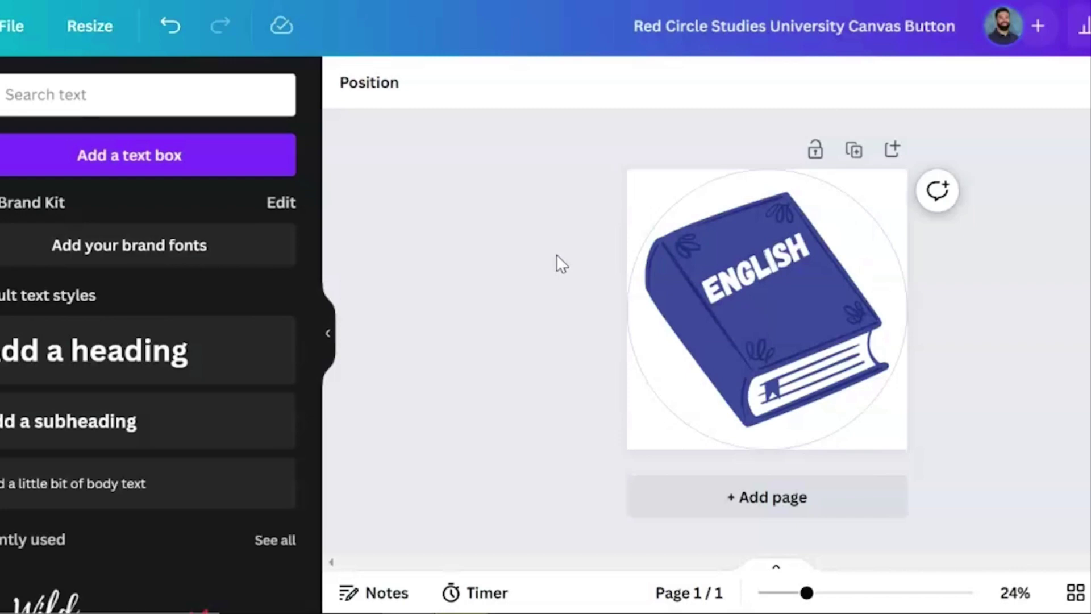
click(649, 275)
click(739, 284)
click(547, 294)
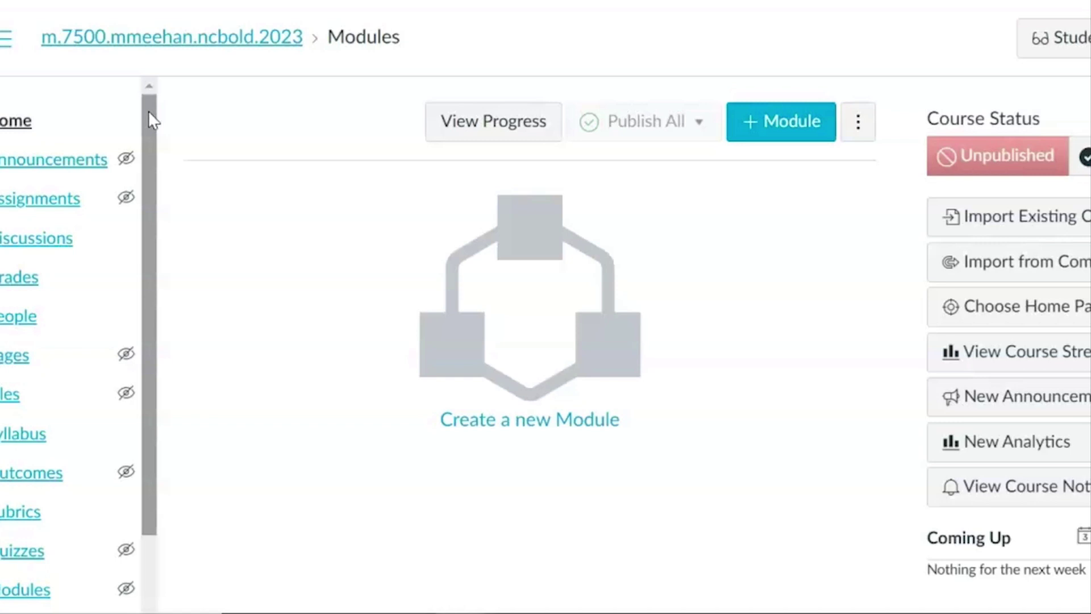
Step: Switch to the Canvas course and start a new page titled "Home Page"
click(13, 363)
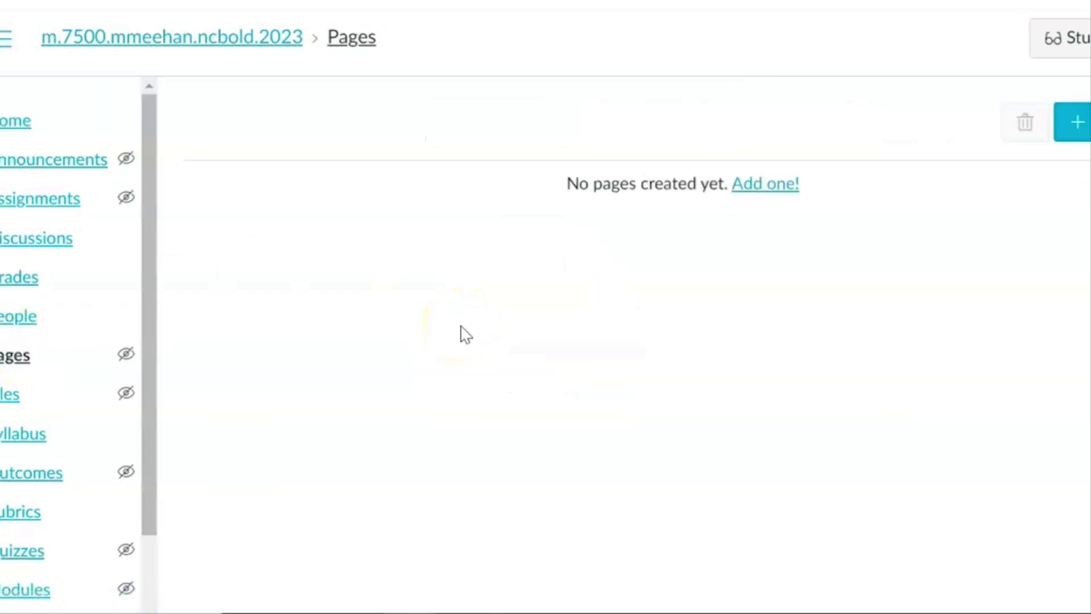
click(1086, 136)
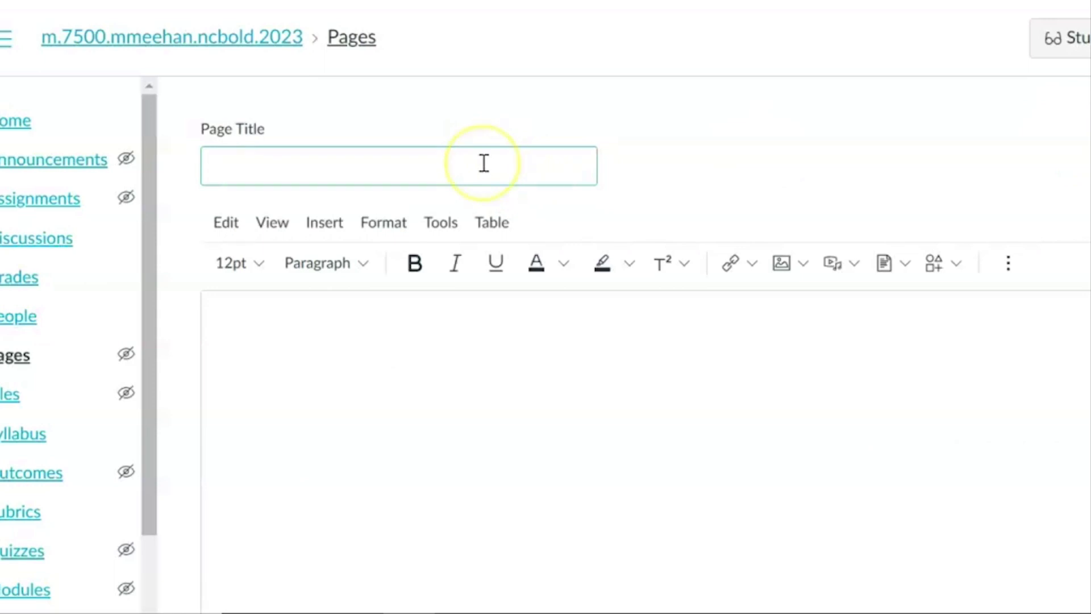
text(Home Page)
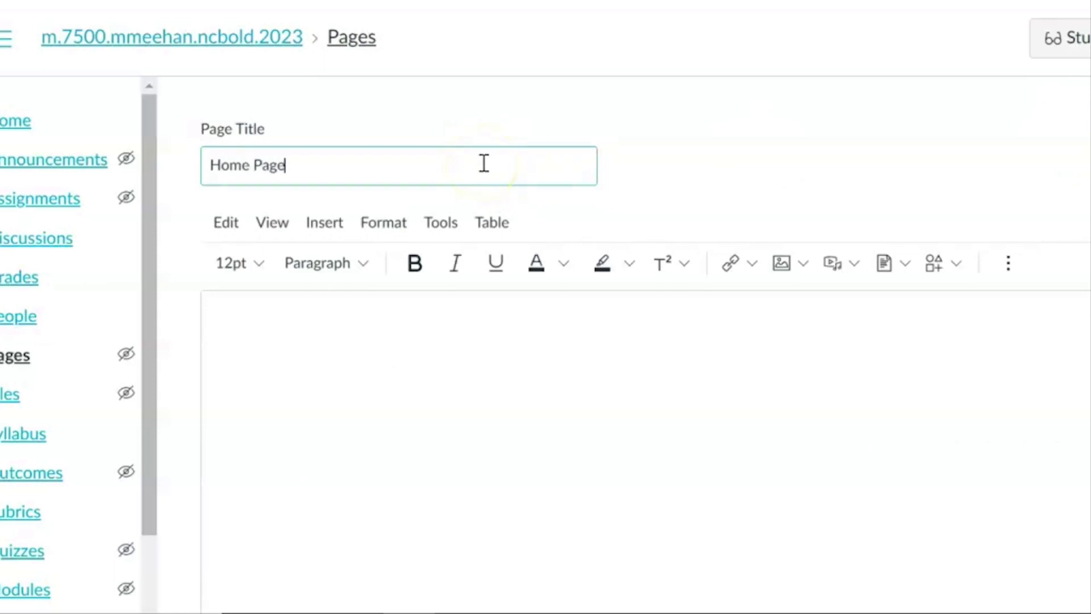
Step: Add "Welcome to my course!" as a Heading 2 in the page body, followed by a new line
click(531, 390)
scroll(532, 390, down, 1)
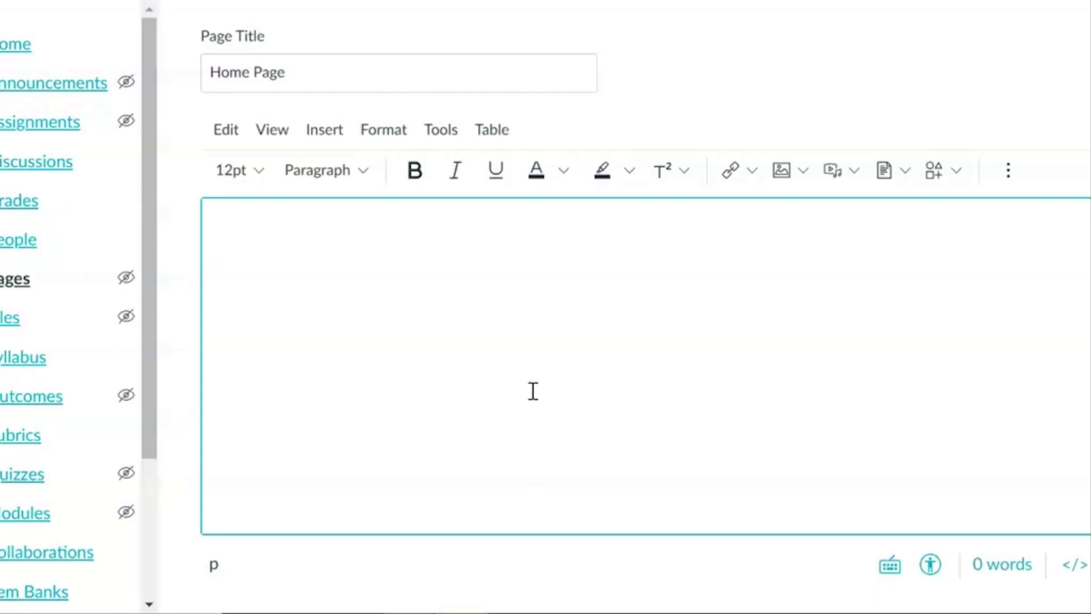
click(359, 181)
click(335, 212)
text(We)
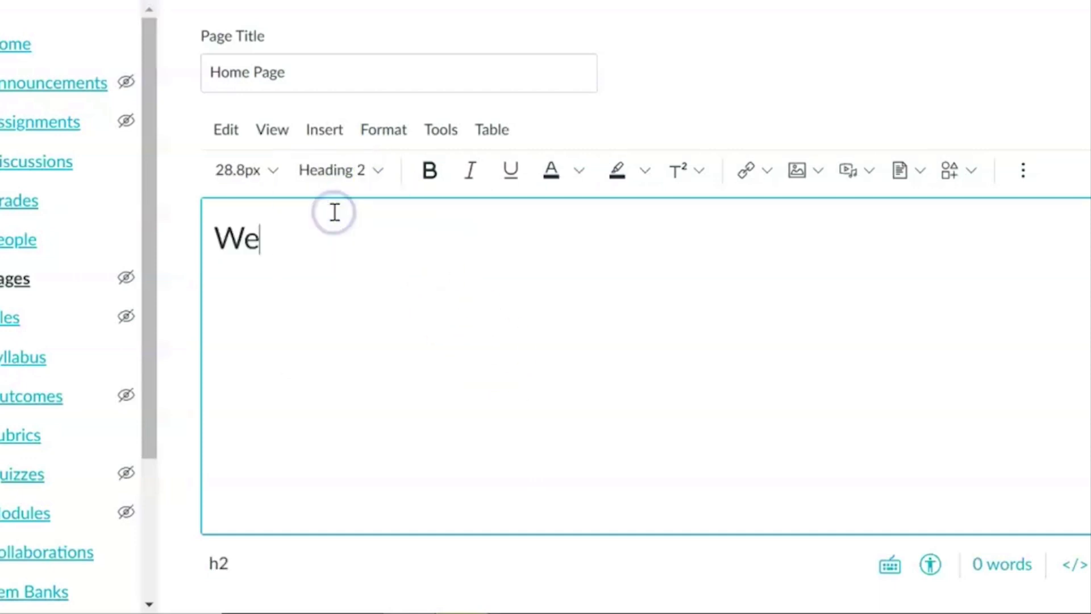
text(lcome to my course!)
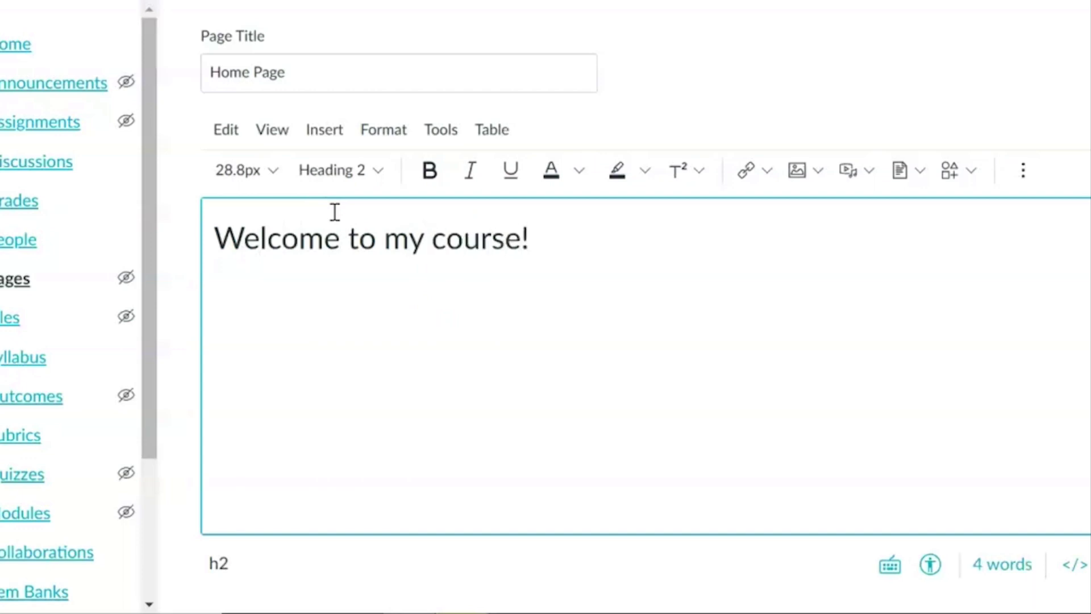
key(Return)
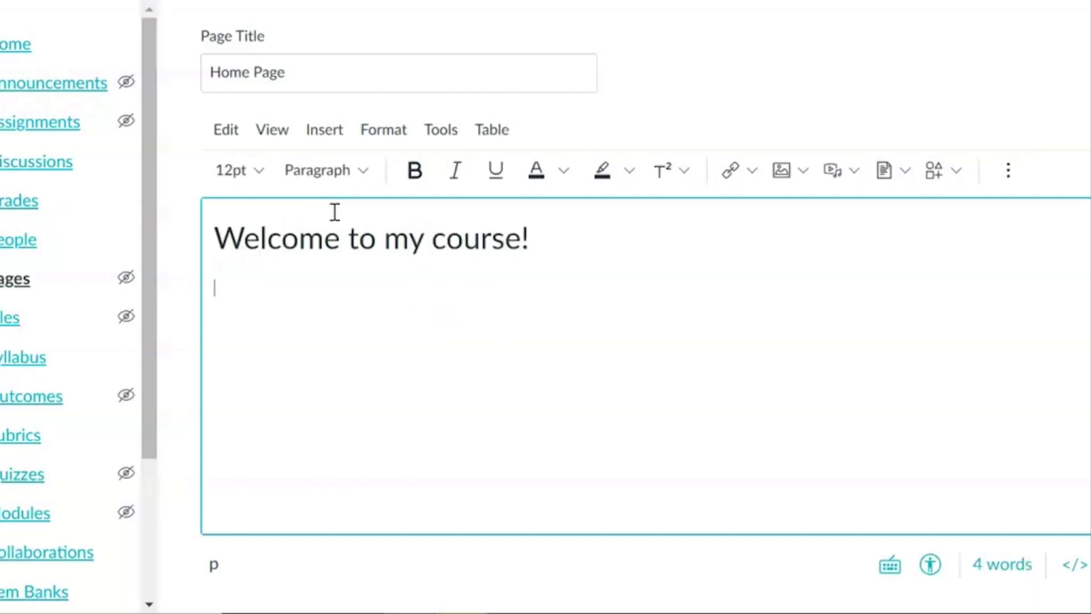
Step: Insert a table with three columns and two rows below the welcome heading
click(239, 295)
click(325, 133)
mouse_move(401, 391)
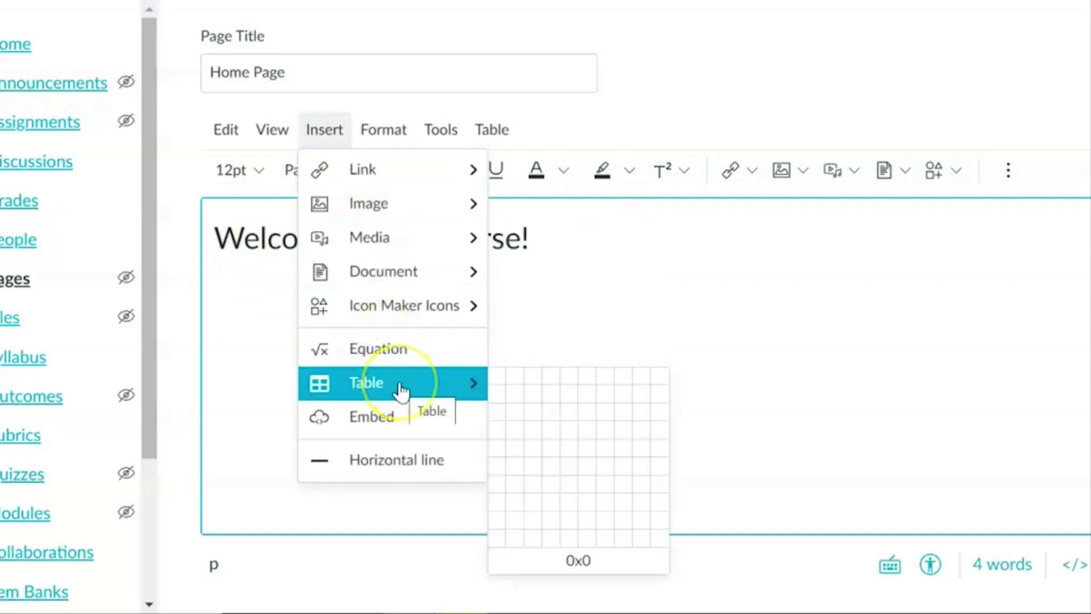
click(531, 397)
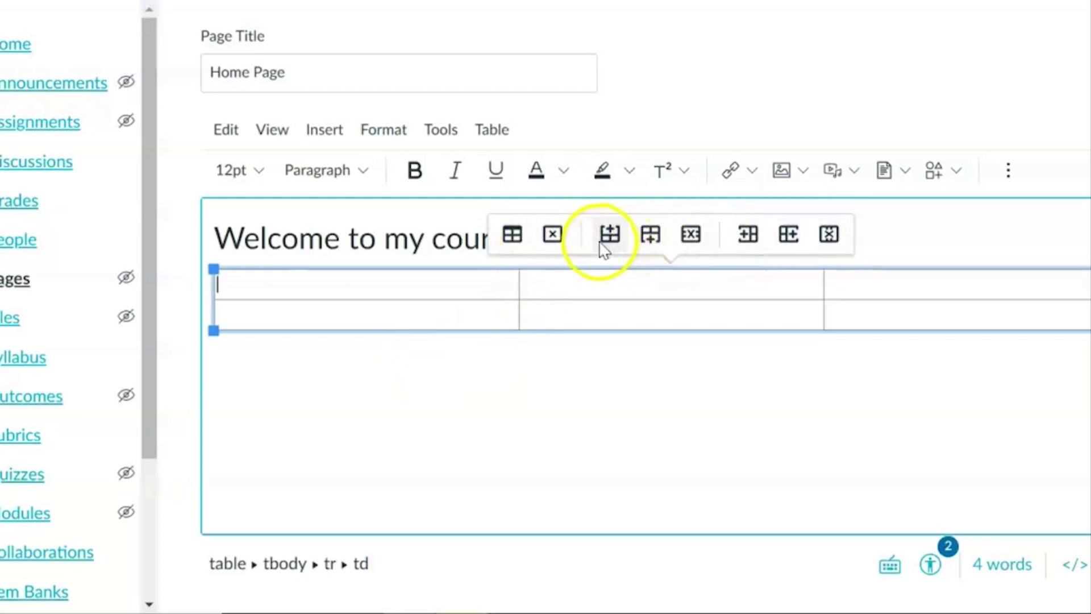
Step: Set the table's border width to 0 and its alignment to Center in the table properties
click(513, 236)
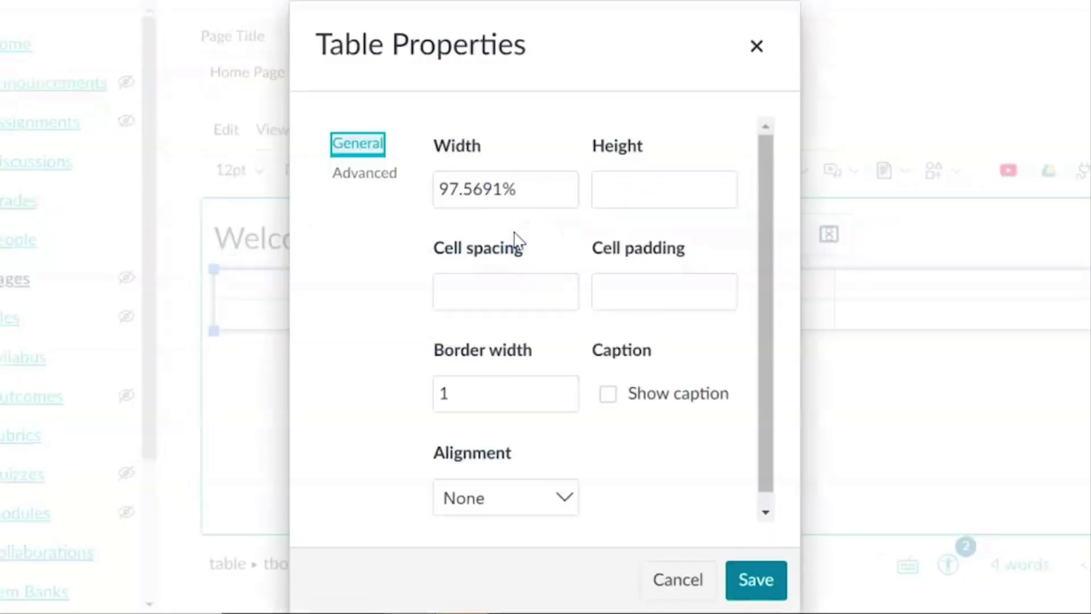
click(506, 369)
double_click(493, 390)
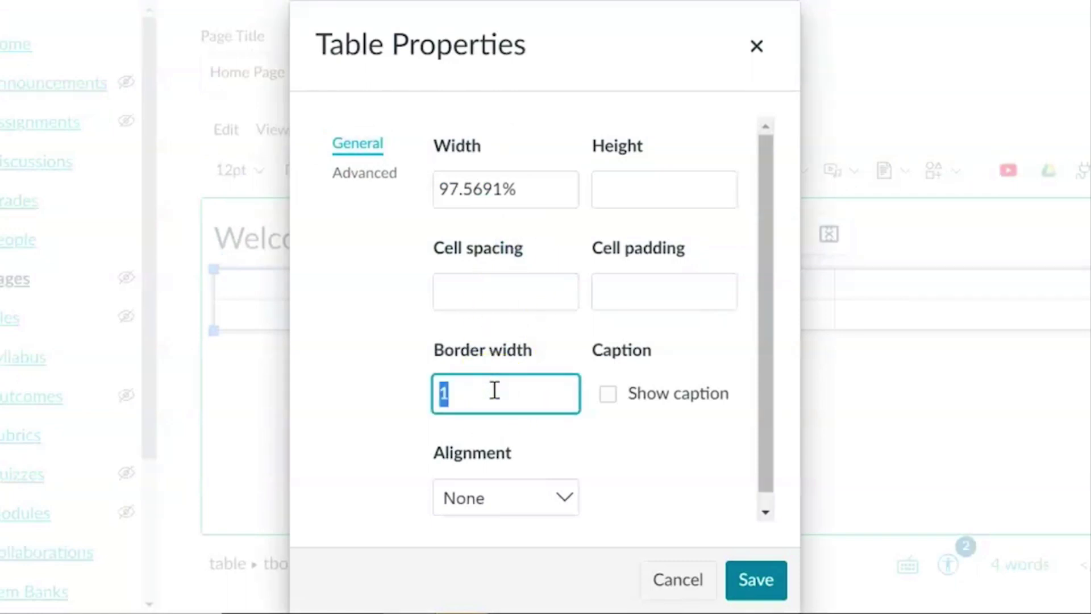
text(0)
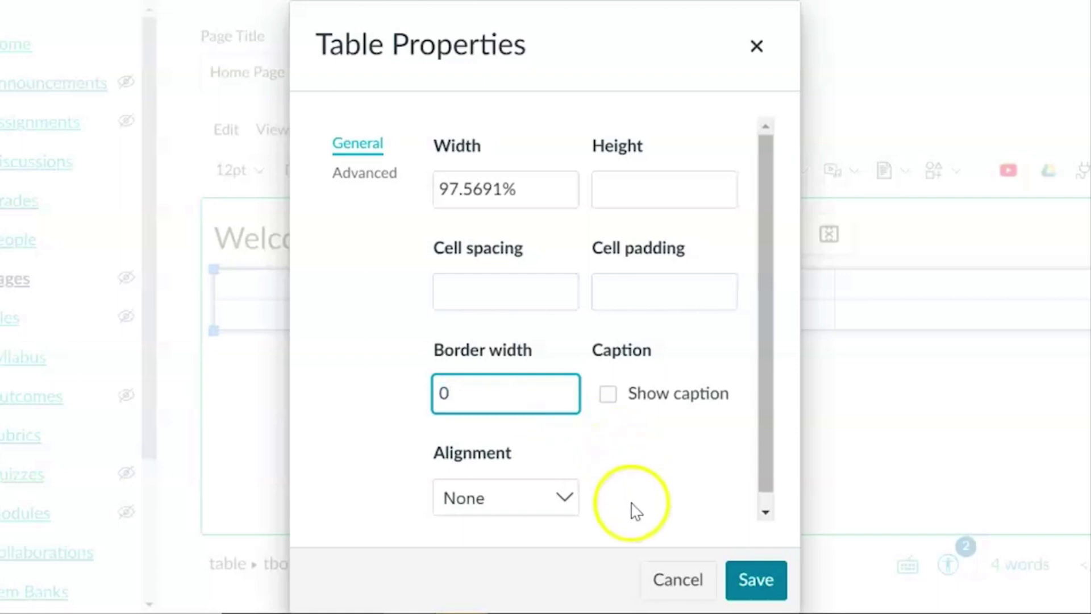
click(545, 506)
click(518, 438)
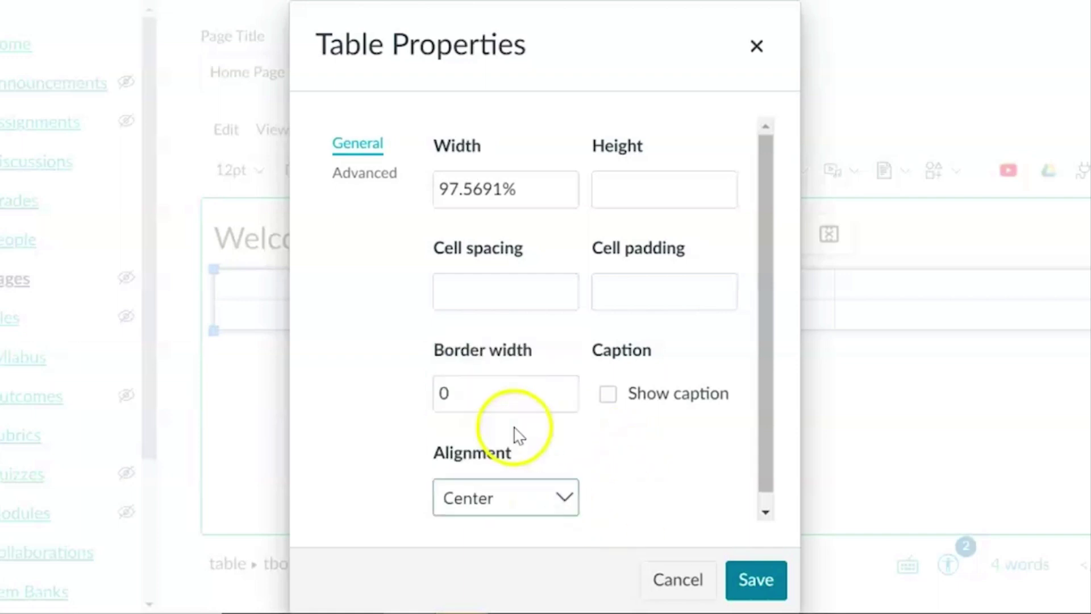
click(595, 487)
click(756, 578)
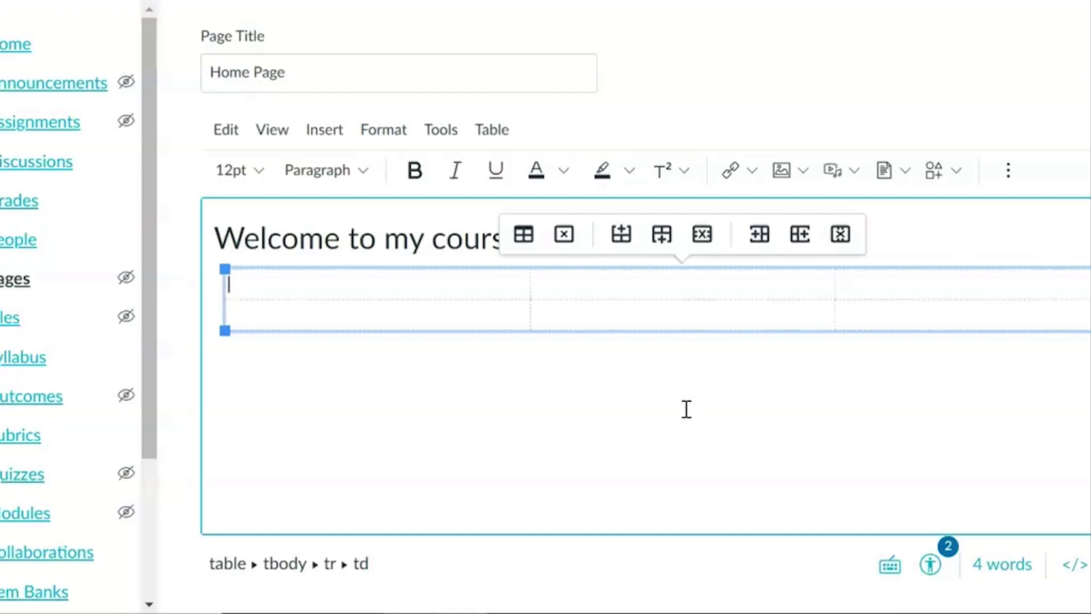
click(372, 282)
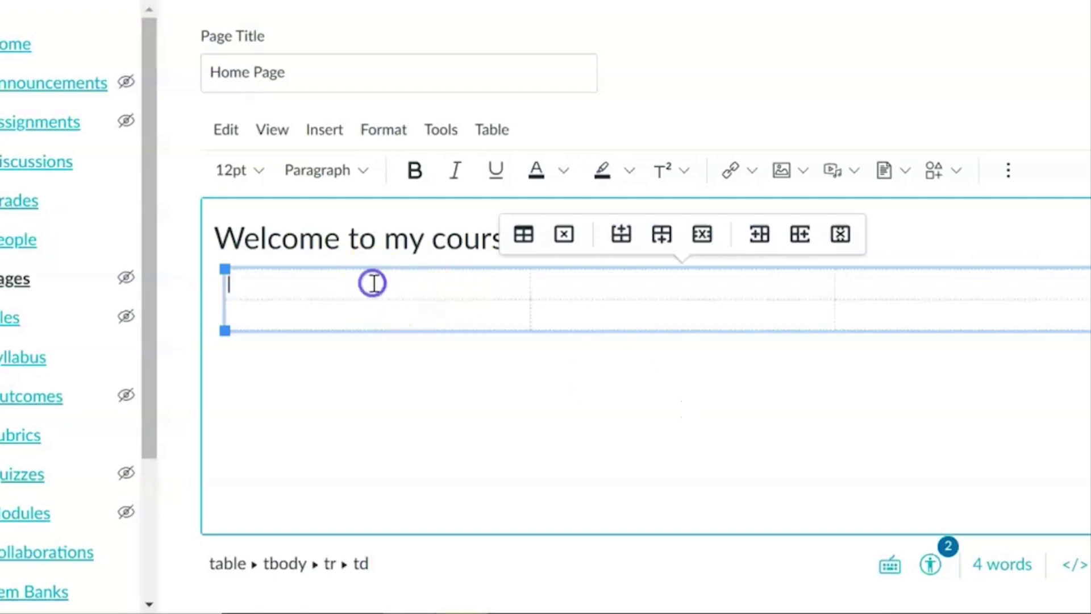
click(590, 292)
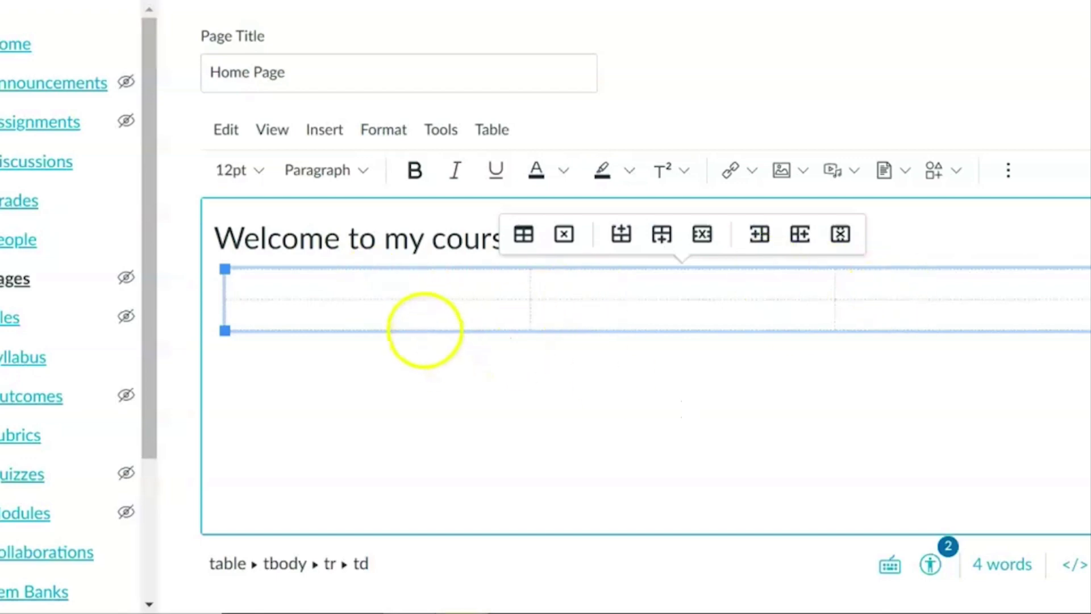
click(419, 318)
click(582, 319)
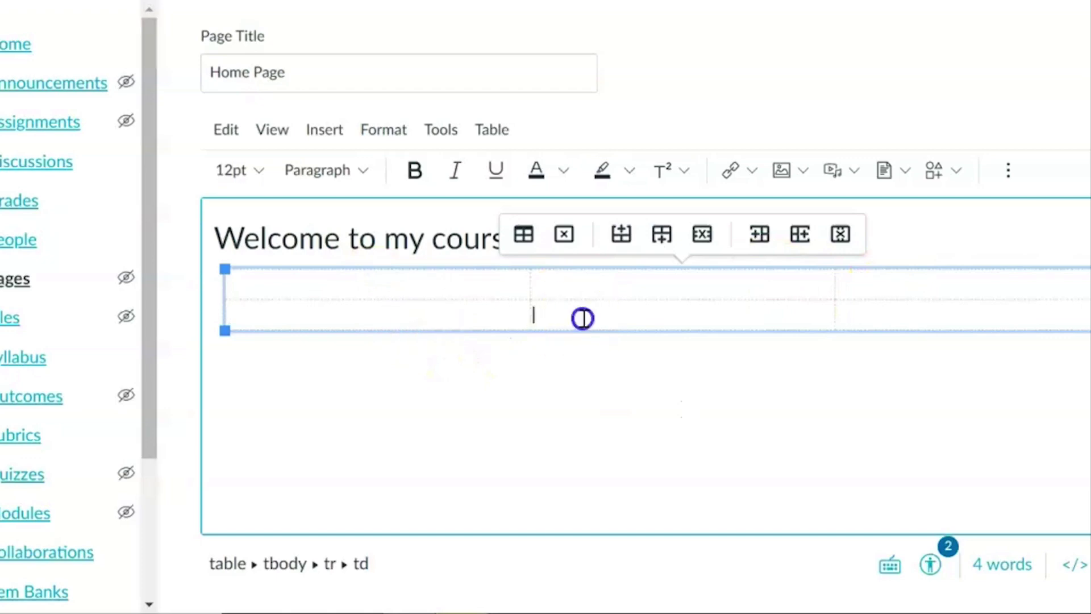
Step: Upload "Red Circle Studies University Canvas Button (5).png" from Downloads and insert it into the table's first cell
click(372, 282)
click(794, 177)
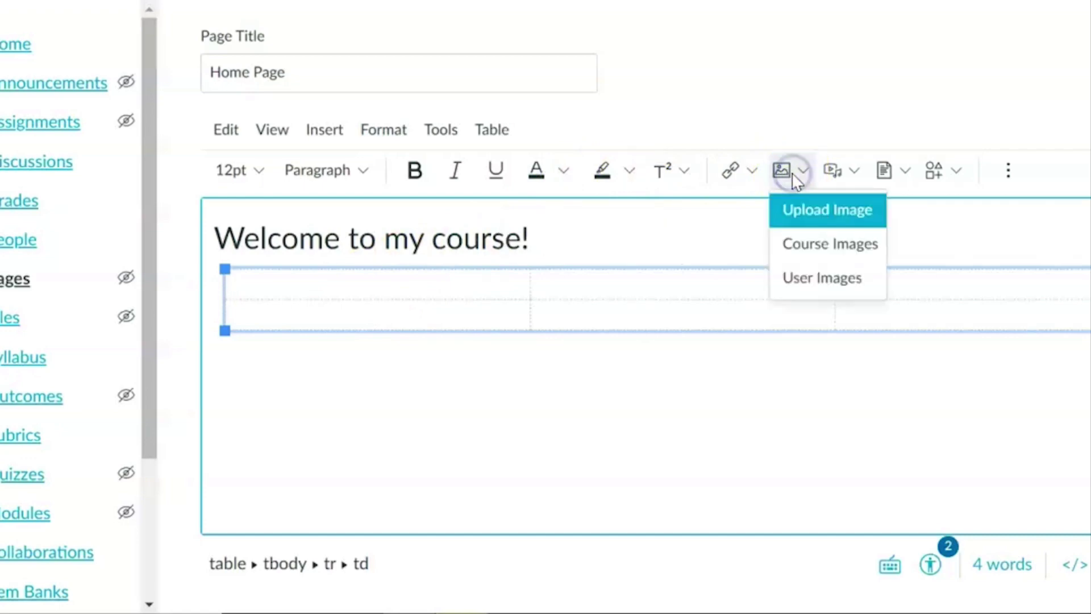
click(815, 213)
click(817, 213)
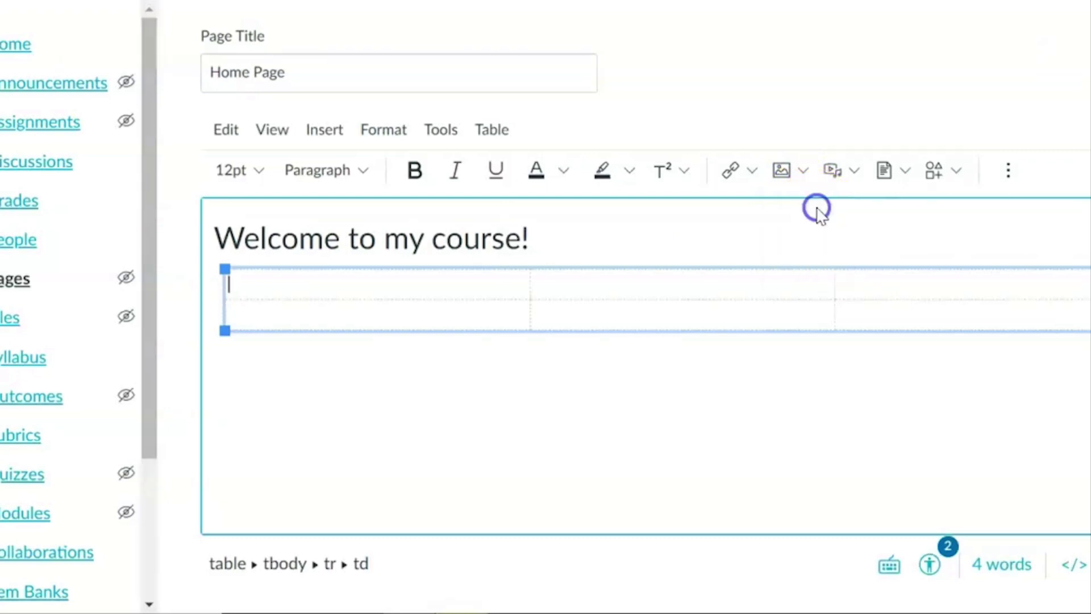
scroll(629, 349, down, 3)
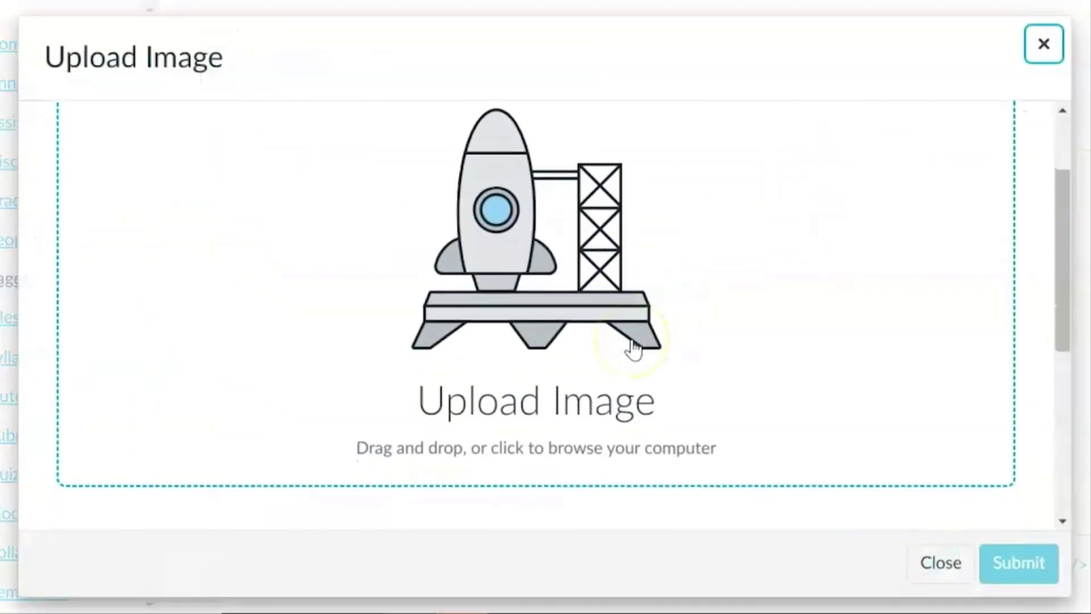
scroll(634, 349, up, 1)
scroll(634, 348, down, 1)
click(513, 294)
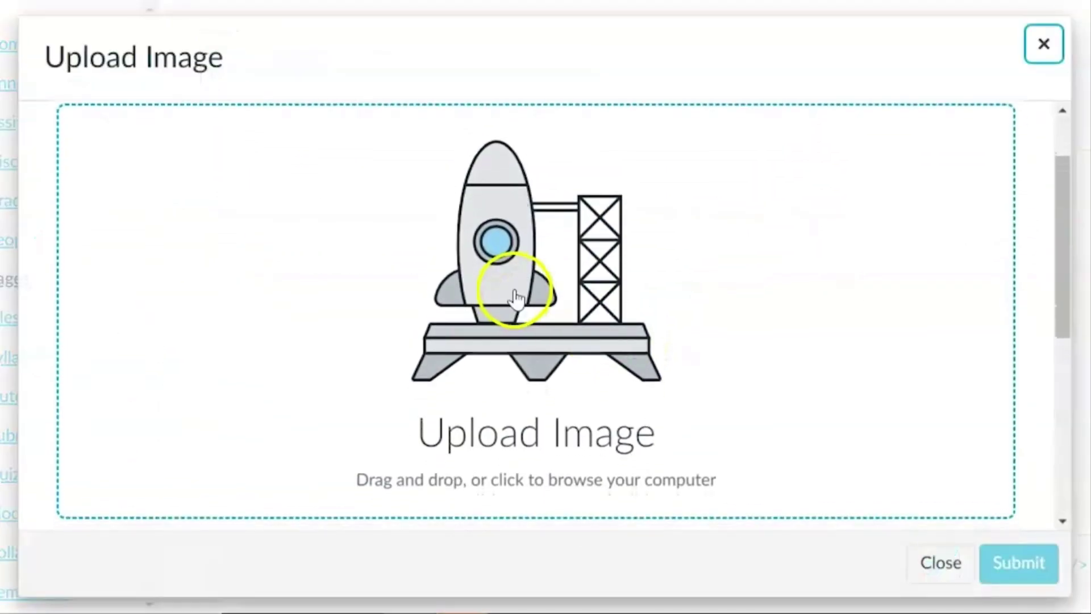
scroll(513, 292, down, 1)
click(511, 291)
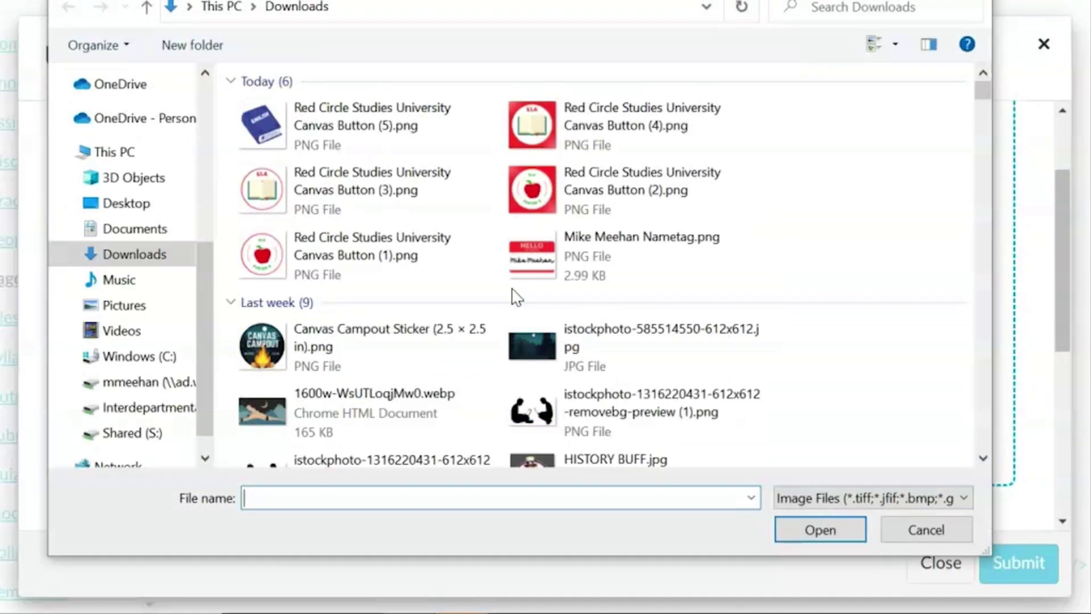
click(370, 110)
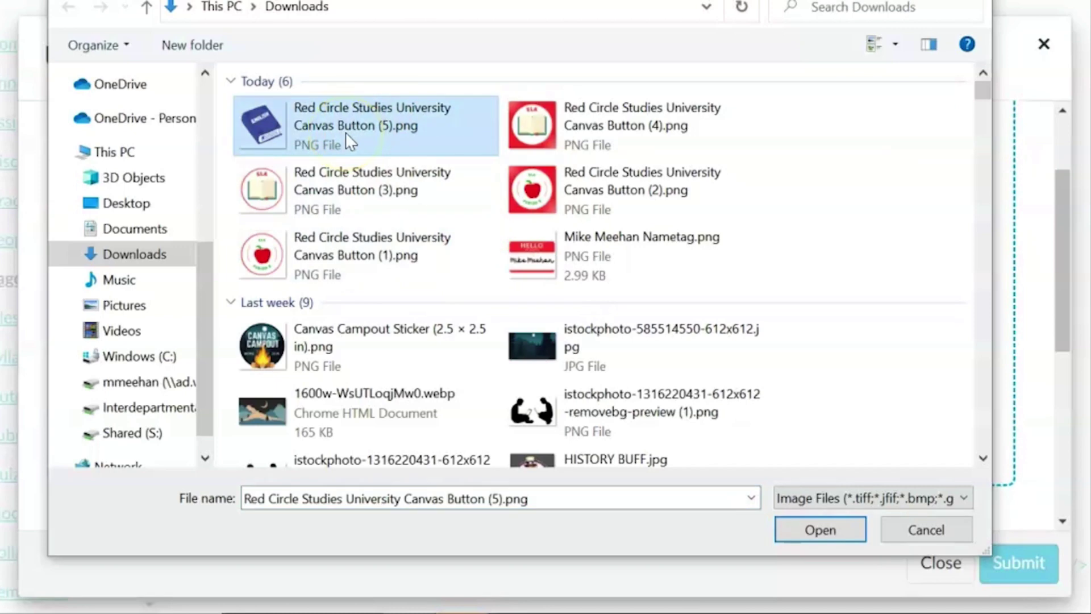
click(817, 524)
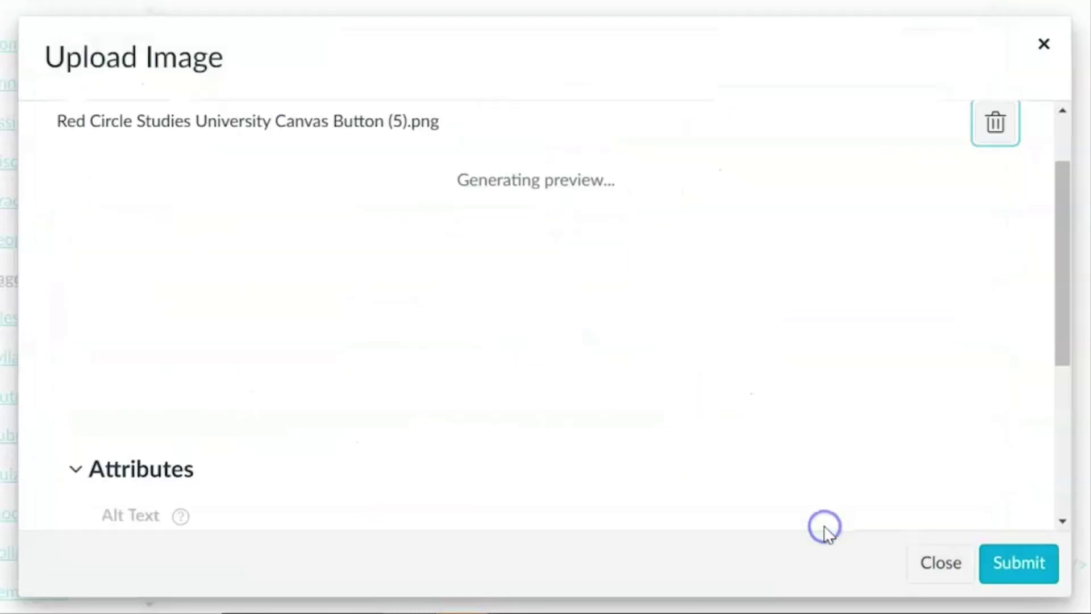
click(534, 262)
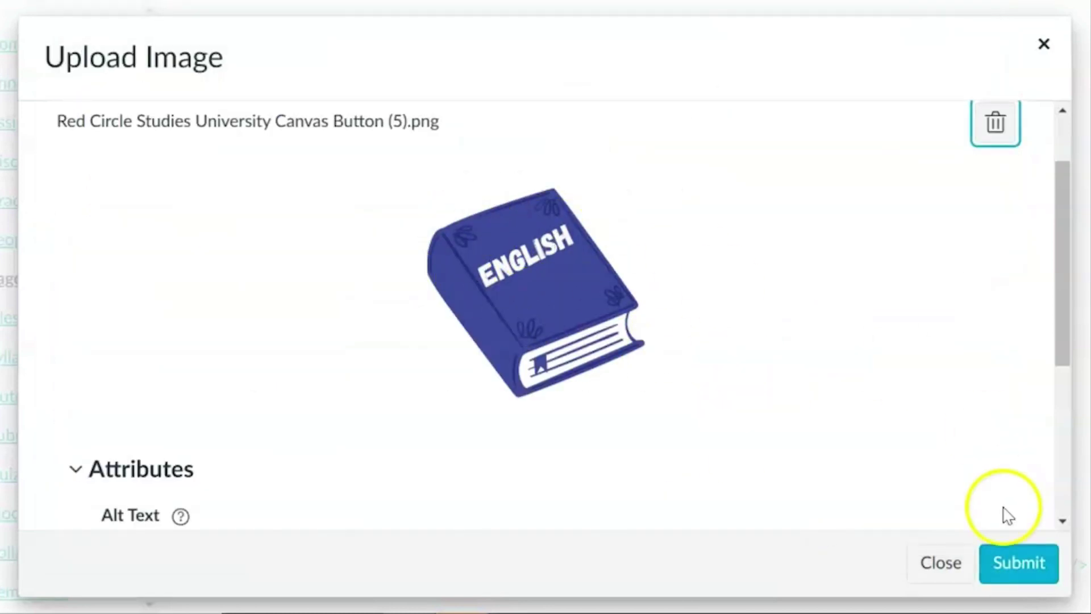
click(1009, 564)
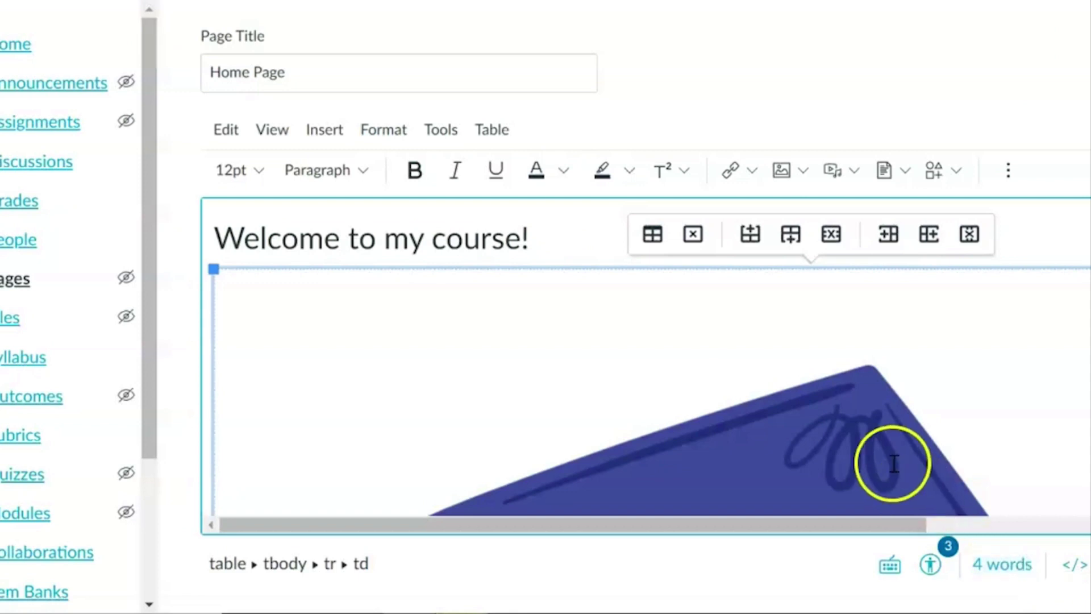
Step: Set the English book image's size to Small, 200 x 200px, in its image options
click(731, 373)
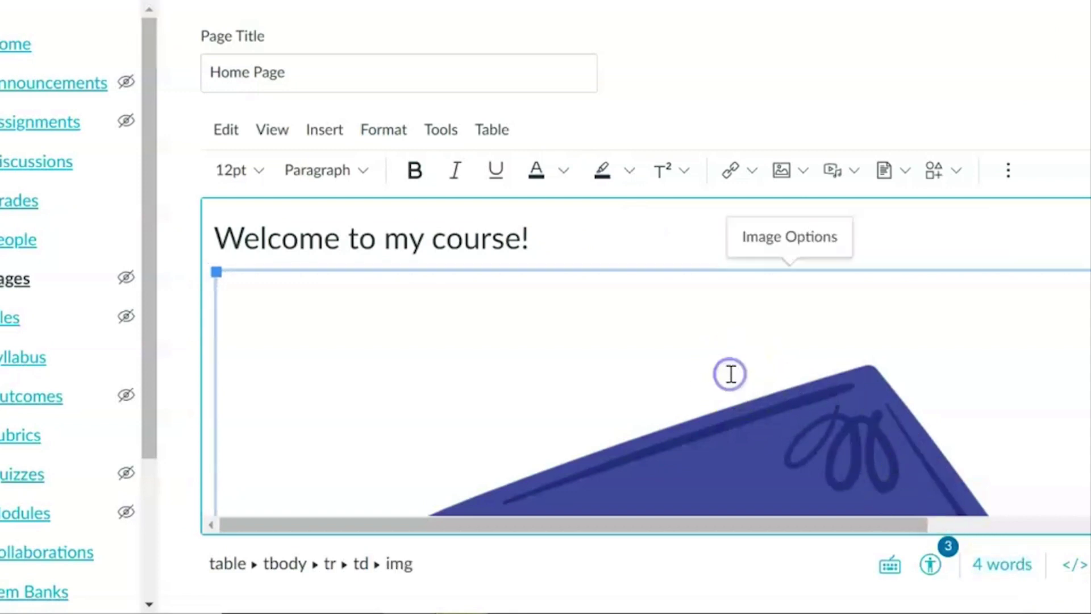
click(789, 246)
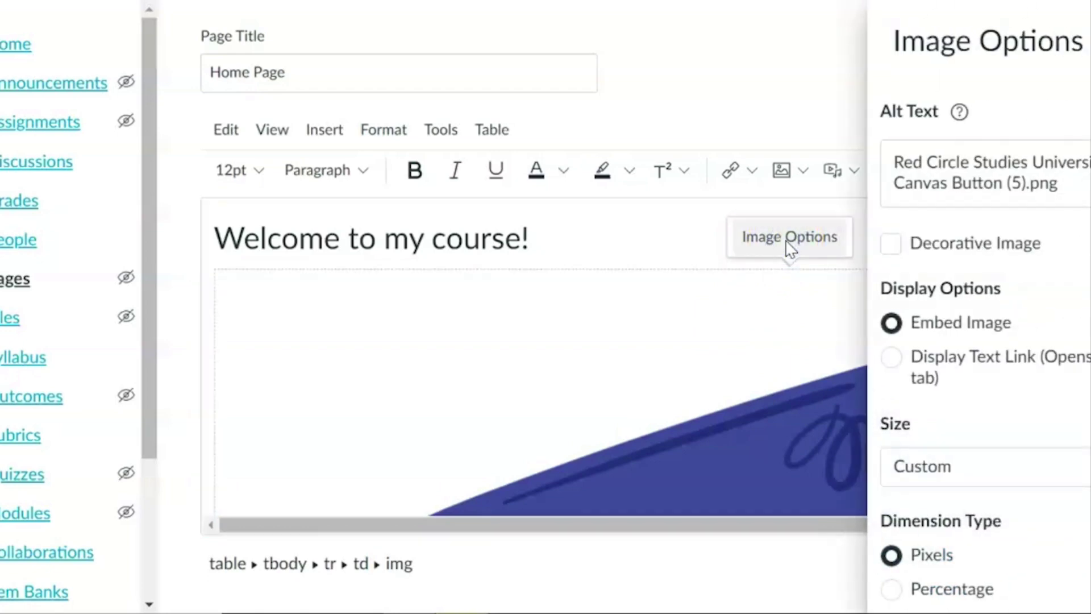
click(969, 473)
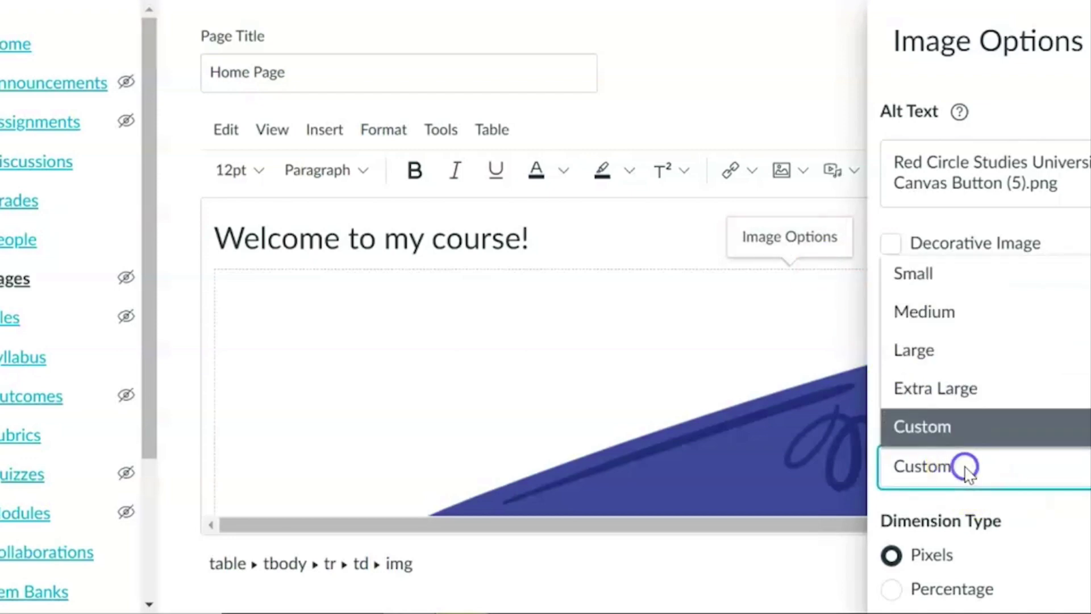
click(953, 283)
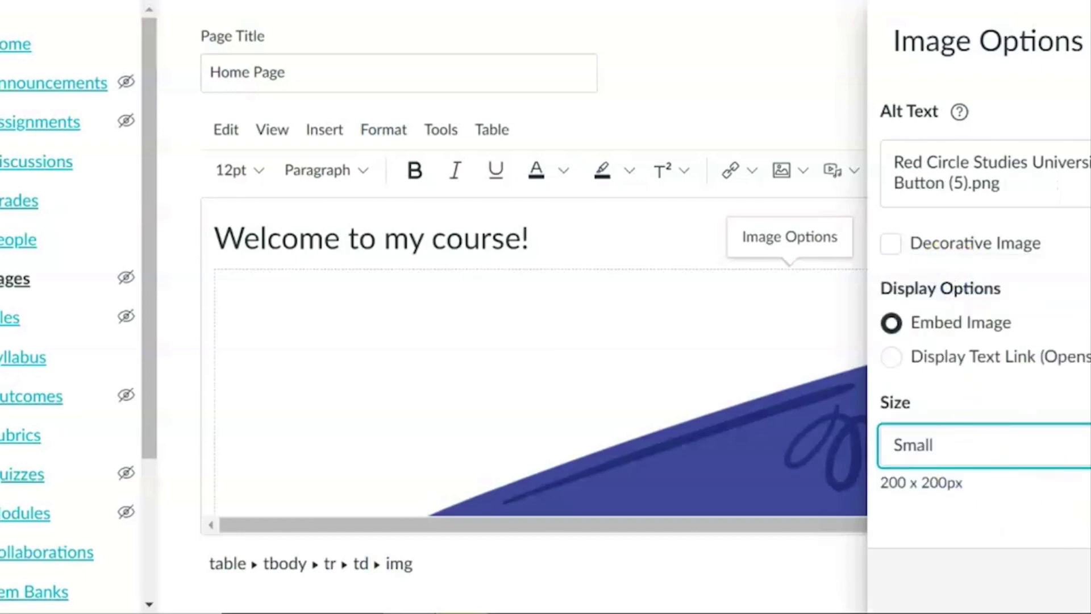
click(350, 374)
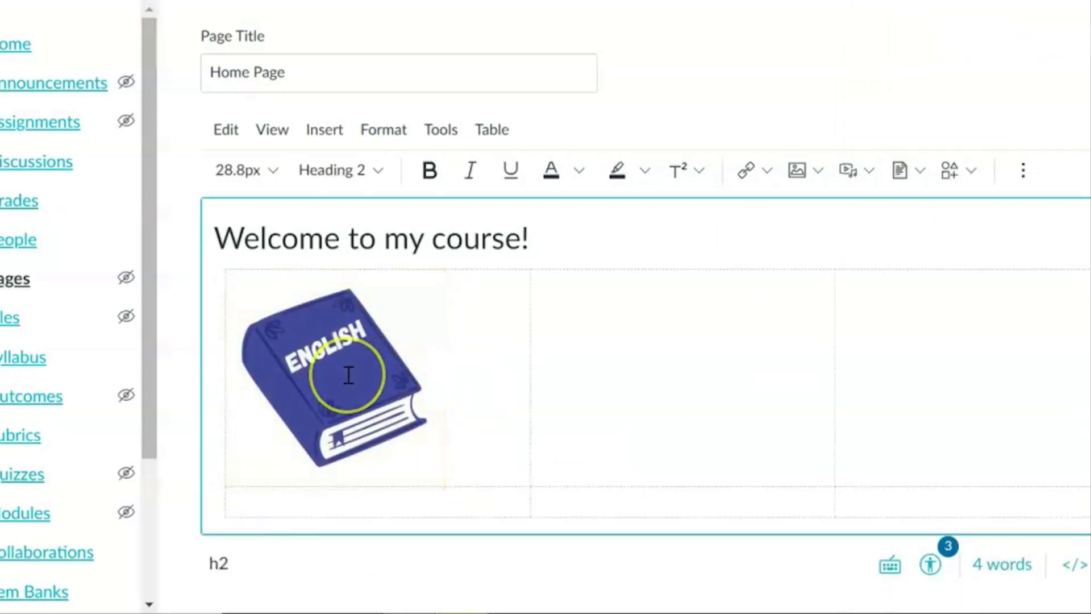
Step: Center-align the English book image within the table's first cell
click(348, 375)
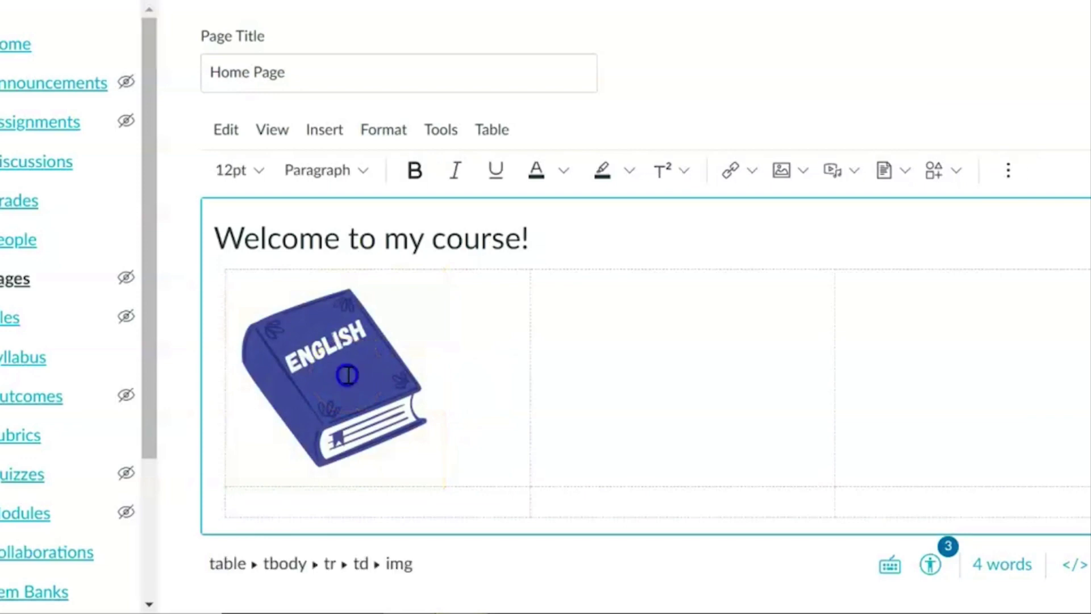
click(1008, 170)
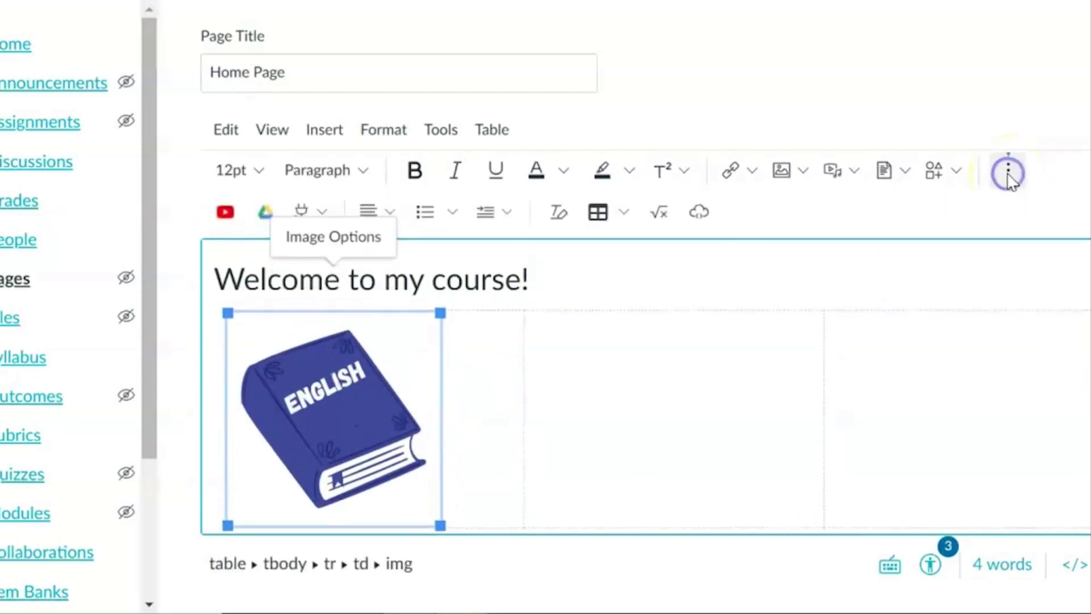
click(386, 216)
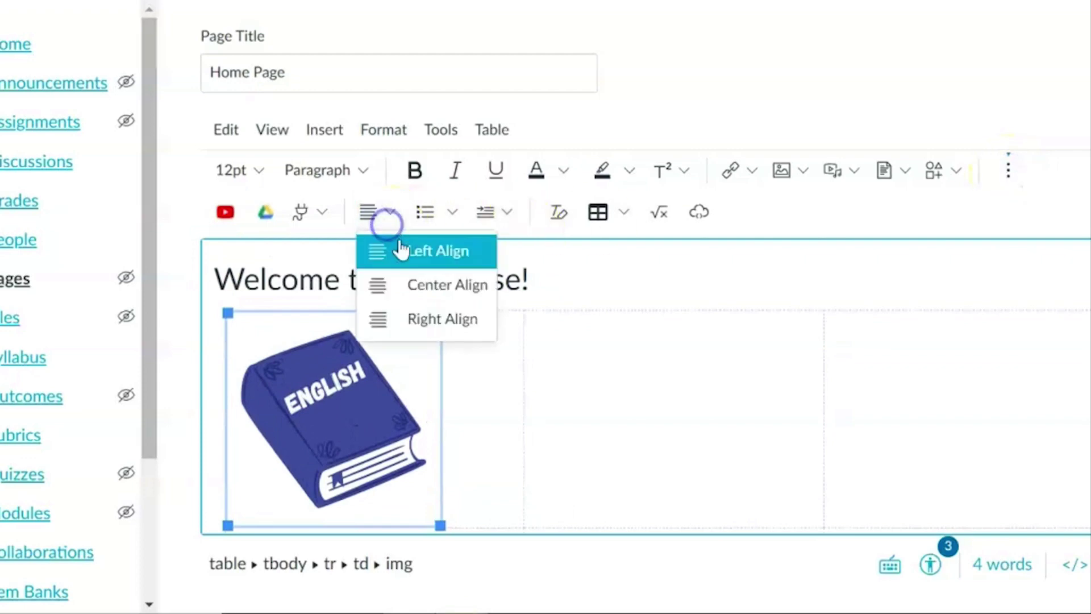
click(415, 284)
click(584, 385)
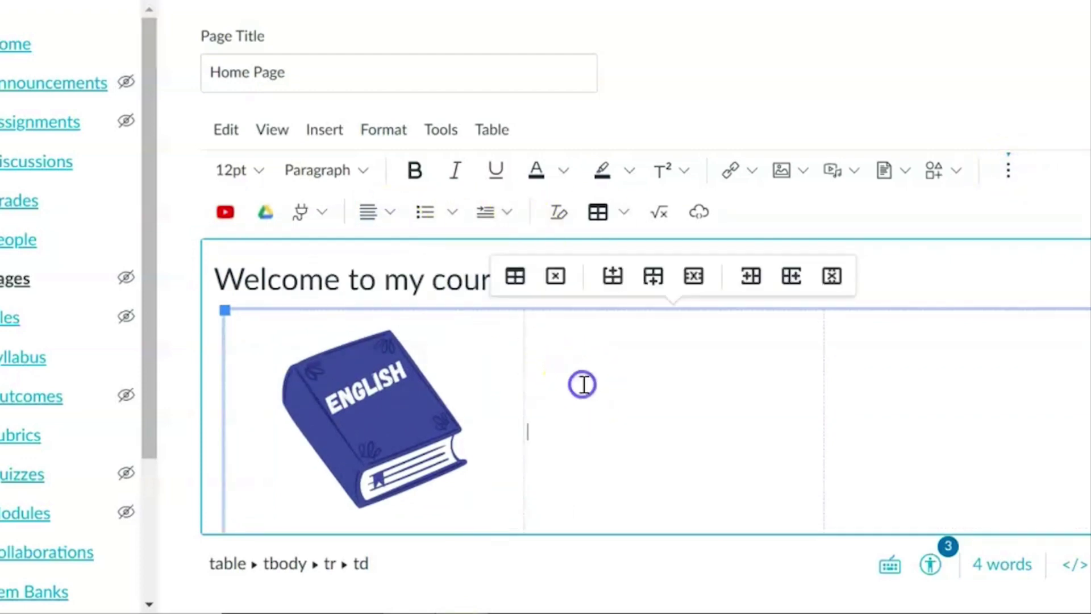
Step: Save the Home Page and check the English book image on the saved page
scroll(584, 385, down, 1)
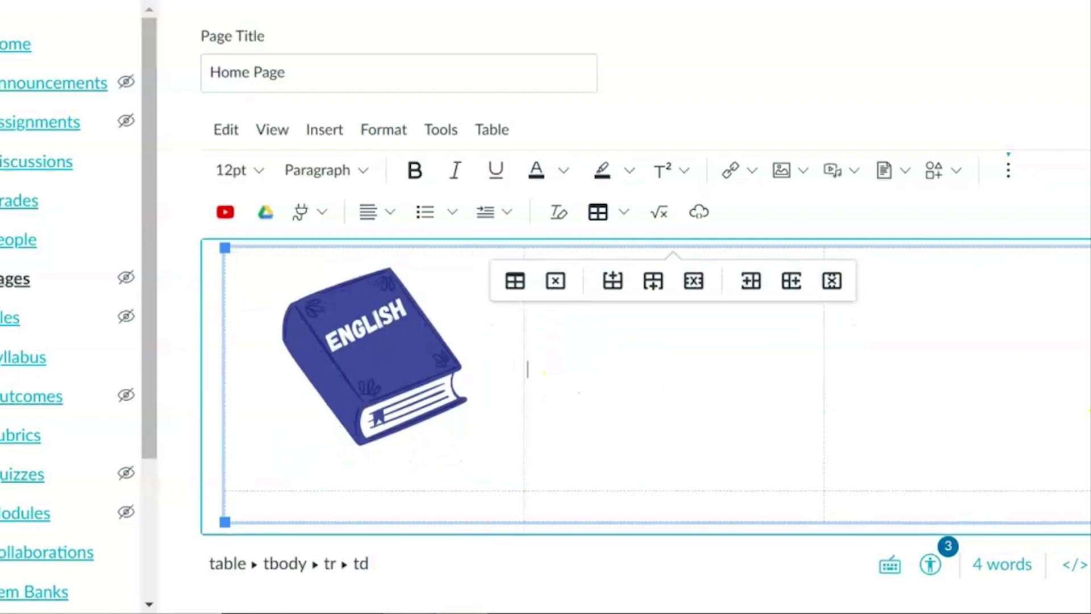
scroll(645, 350, down, 2)
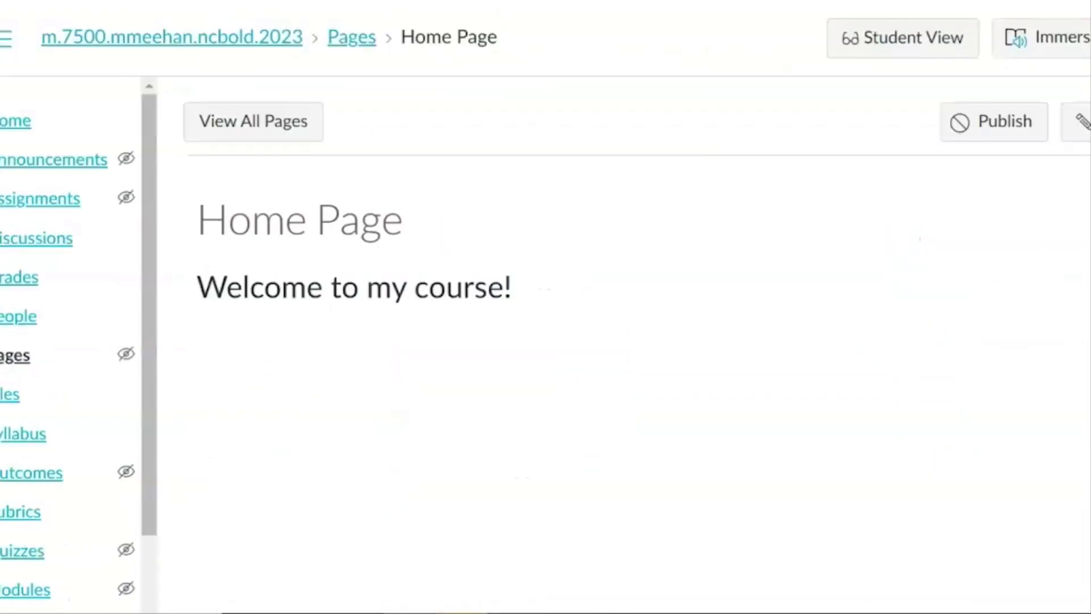
scroll(625, 341, down, 1)
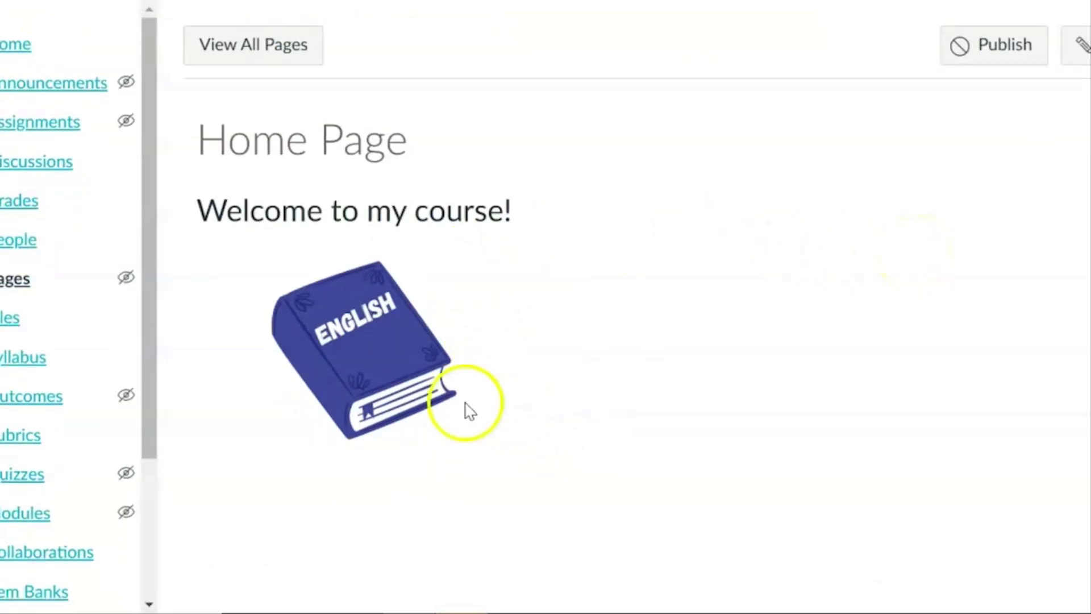
click(370, 344)
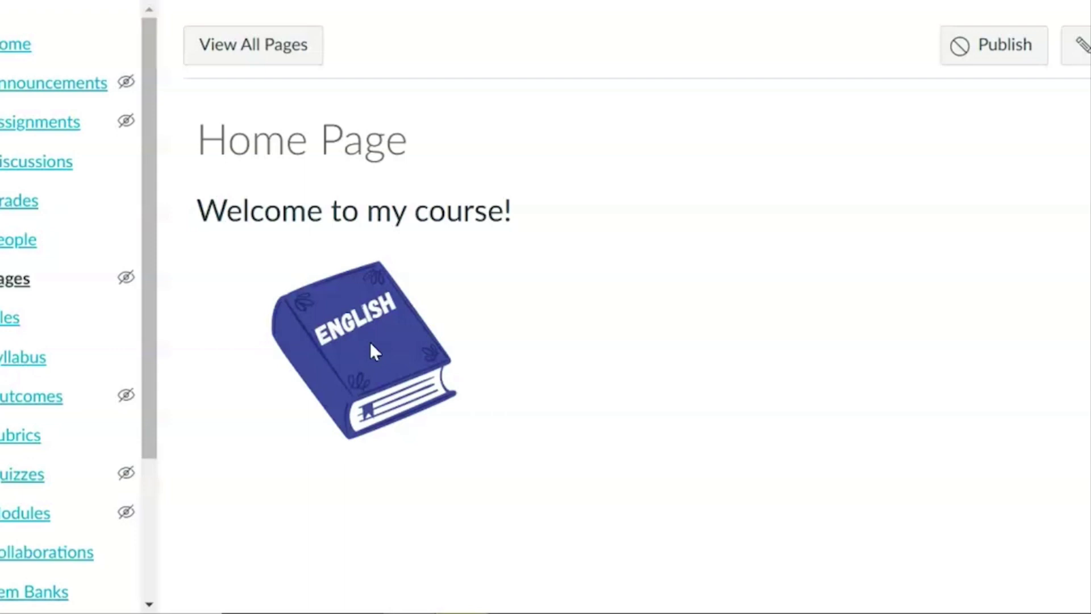
Step: Add a course module named "📘English" with the blue book emoji in front, and publish the module only
click(32, 518)
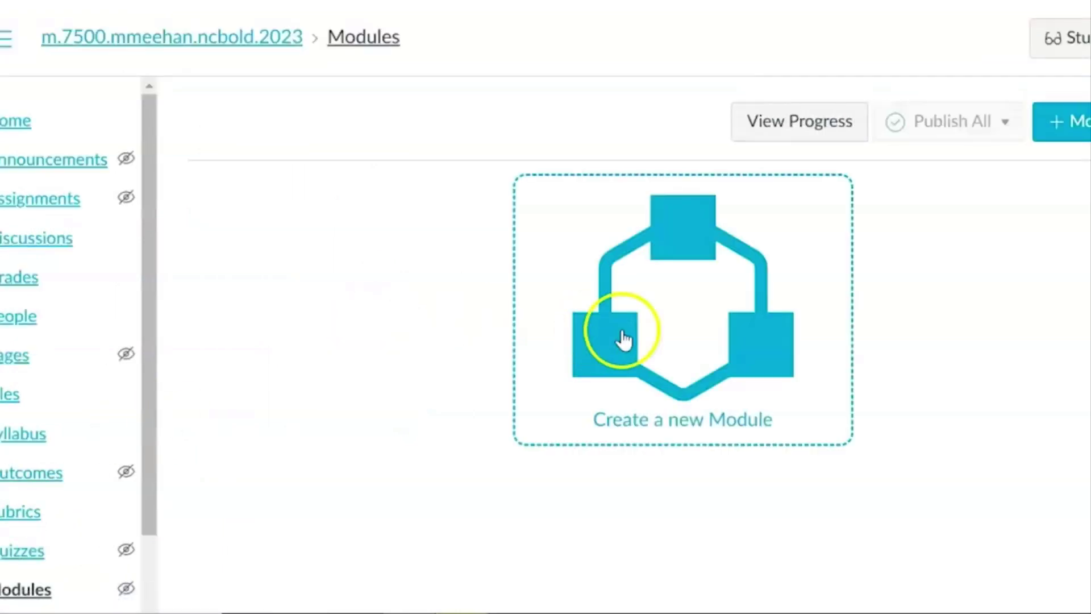
click(1081, 123)
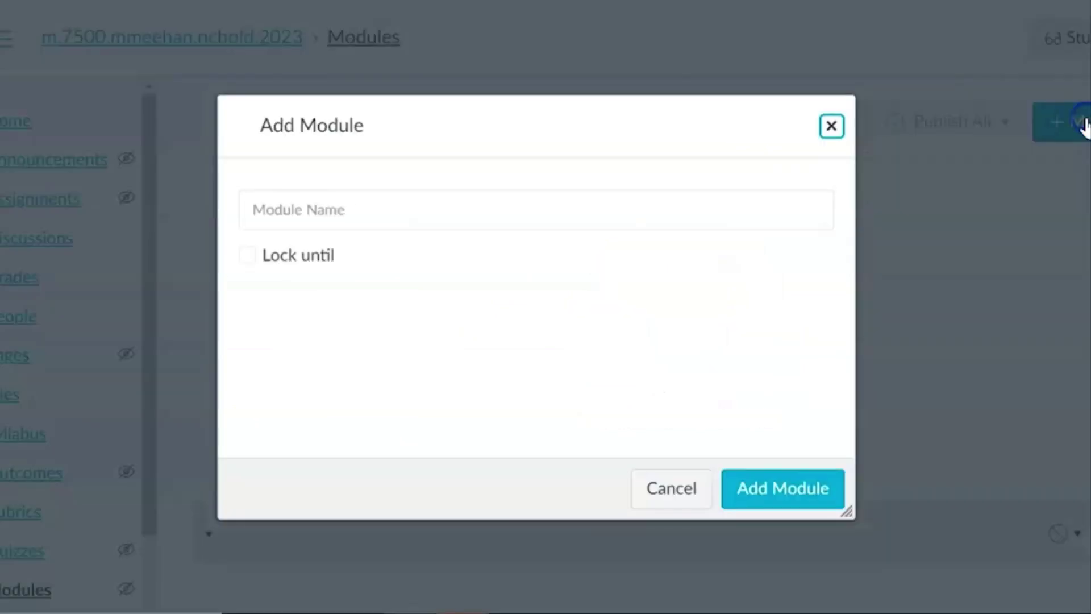
click(676, 206)
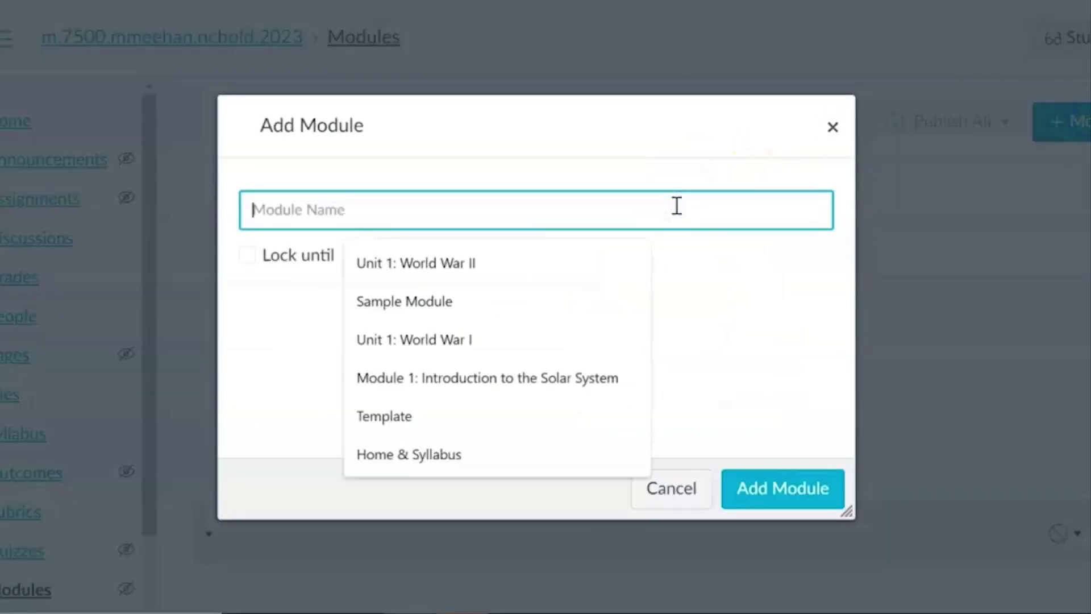
key(super+period)
text(book)
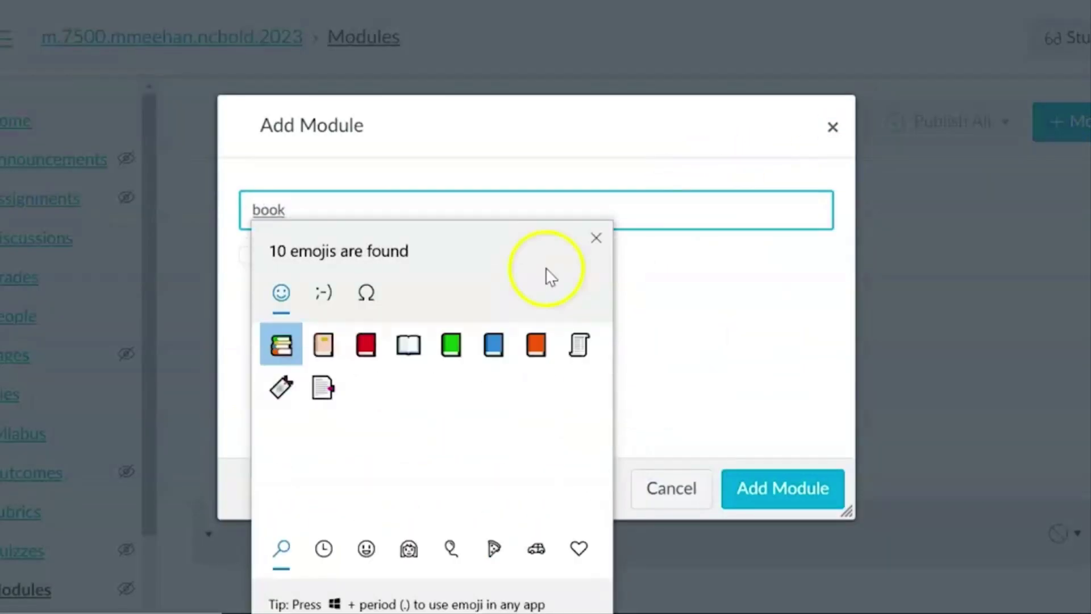
click(494, 344)
text(En)
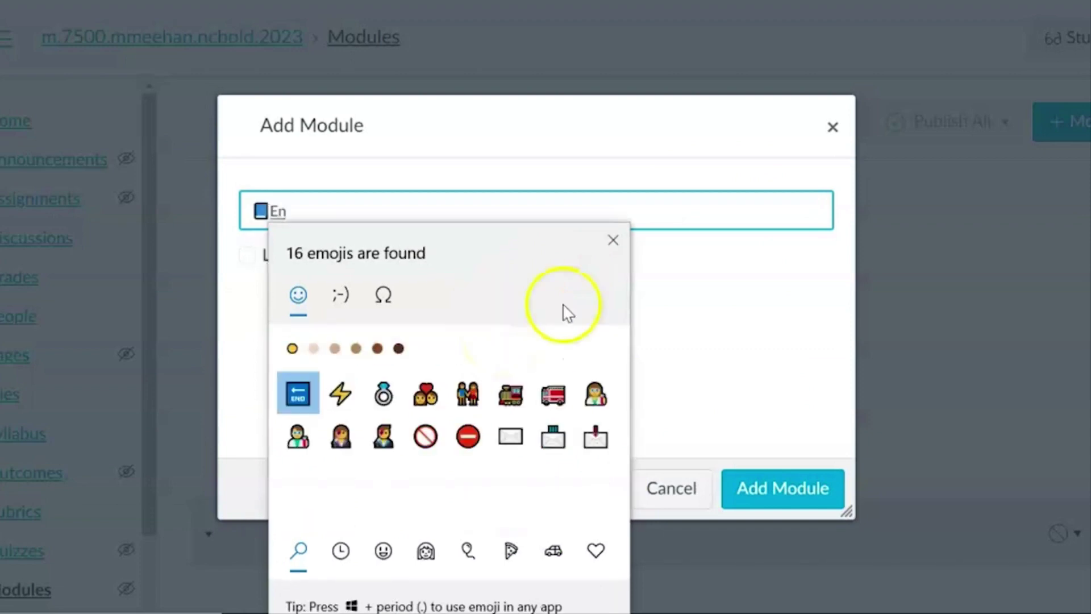
click(614, 241)
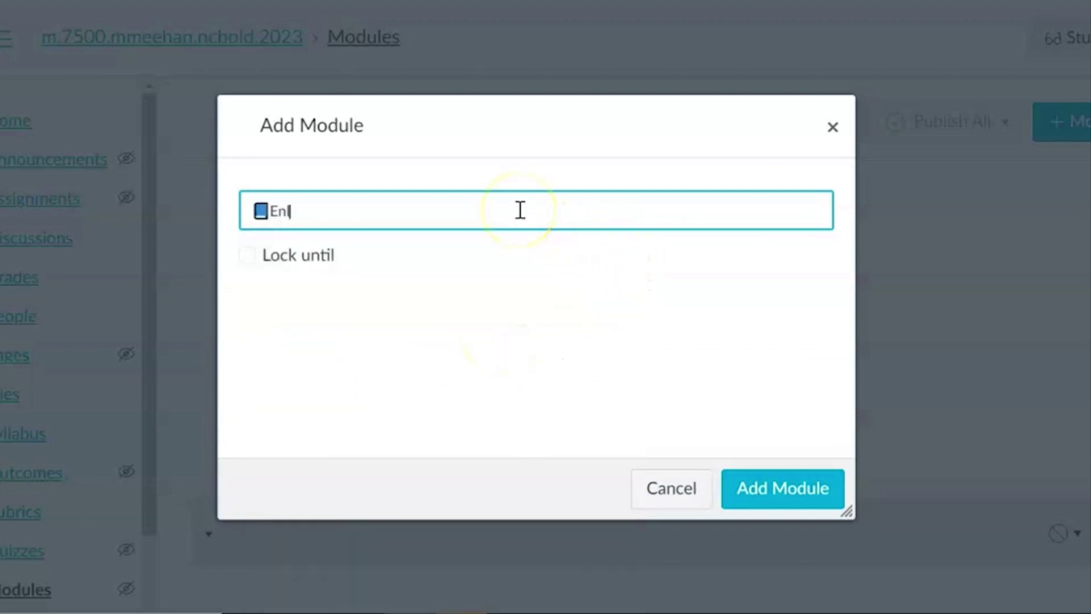
text(glish)
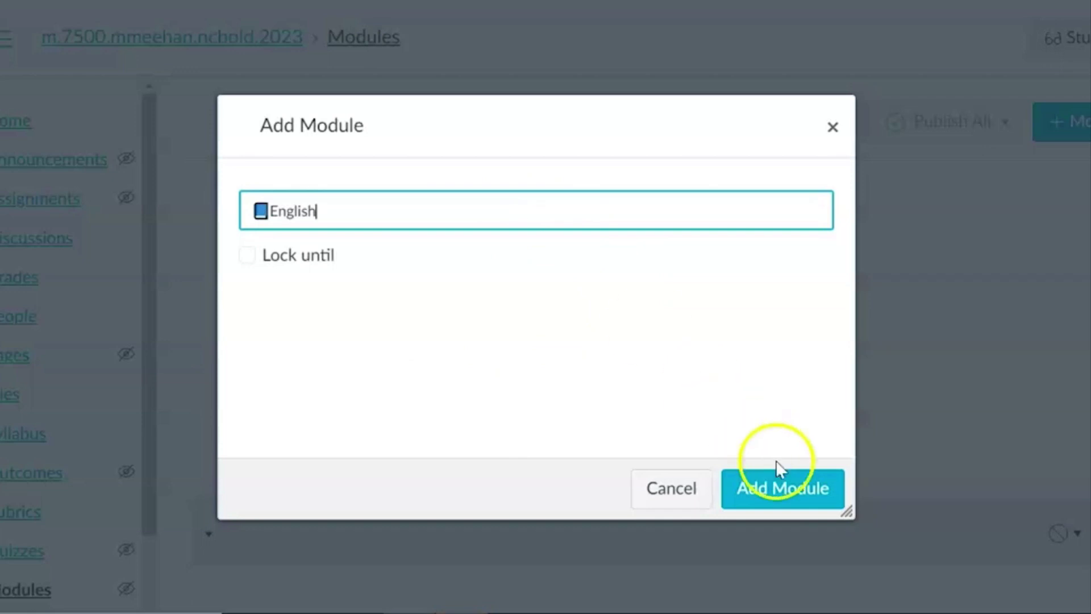
click(787, 492)
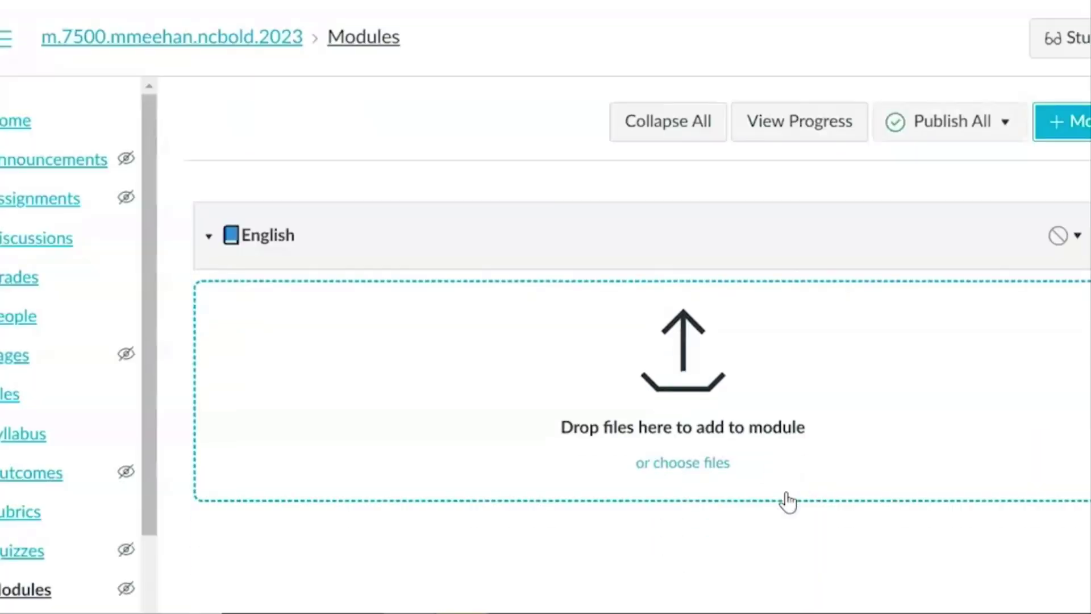
click(1054, 235)
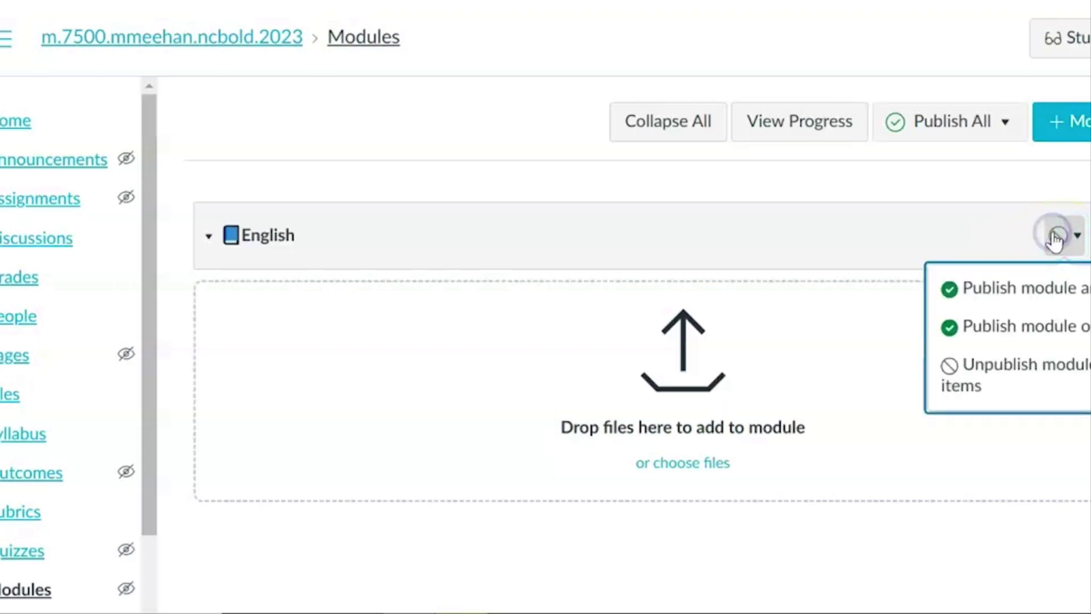
click(1039, 325)
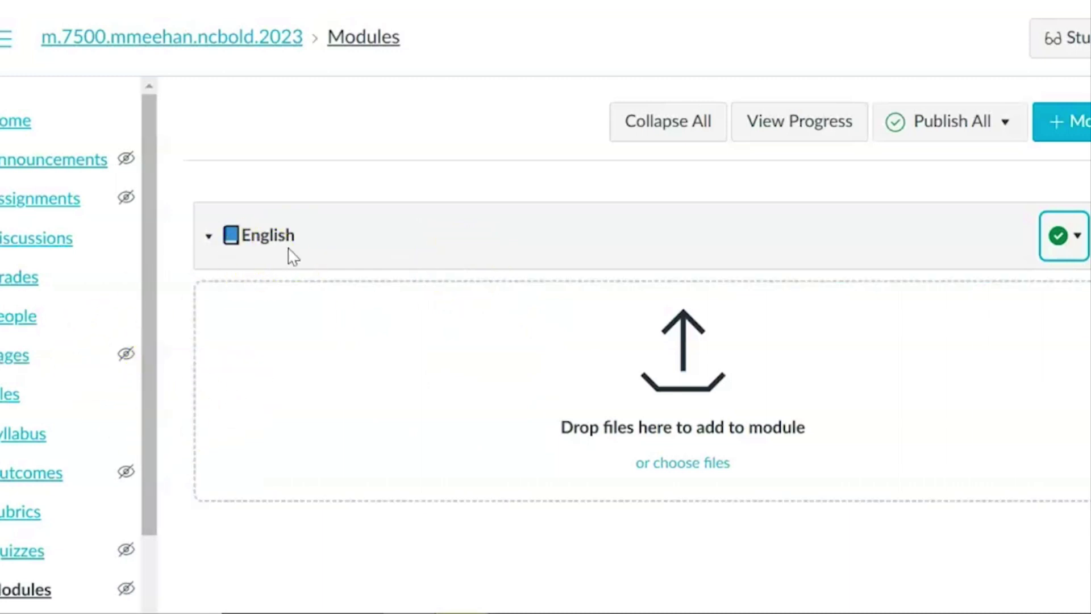
Step: Edit the Home Page and add a course link from the English book image to the 📘English module
click(22, 357)
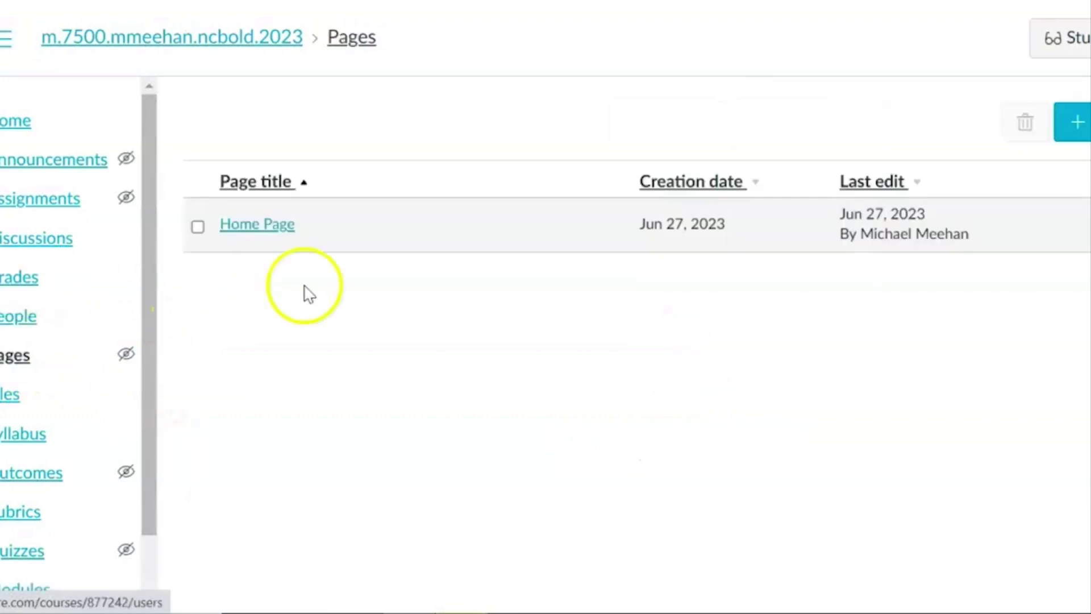
click(266, 227)
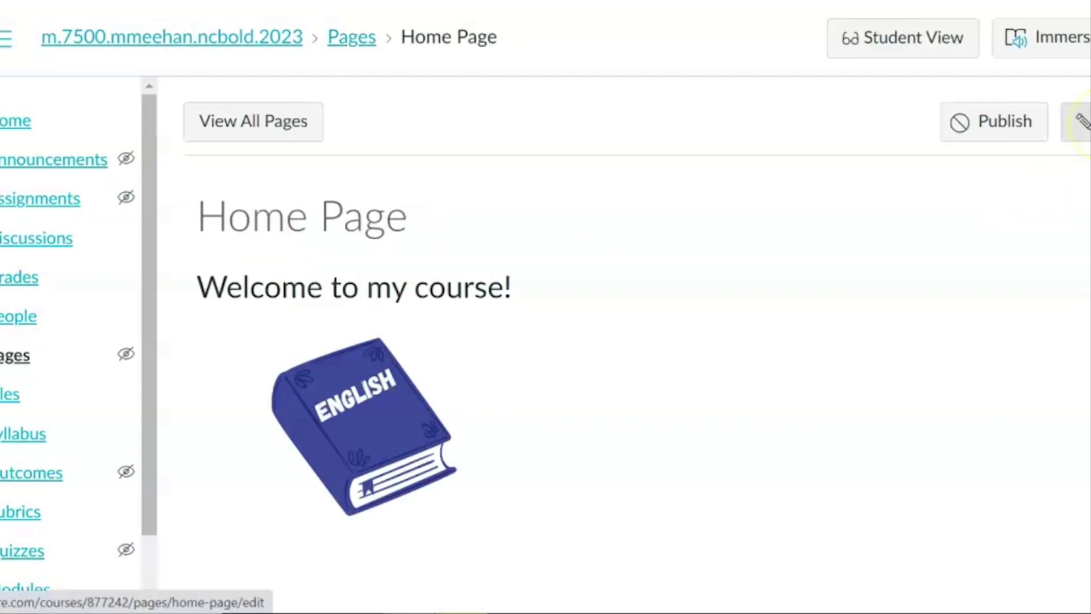
click(1079, 122)
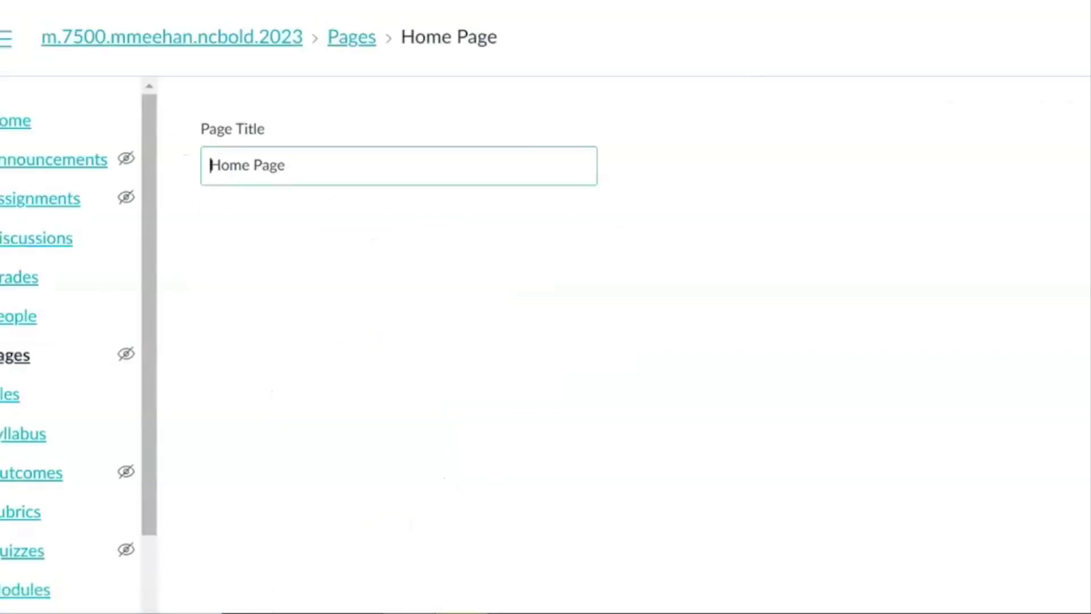
click(391, 454)
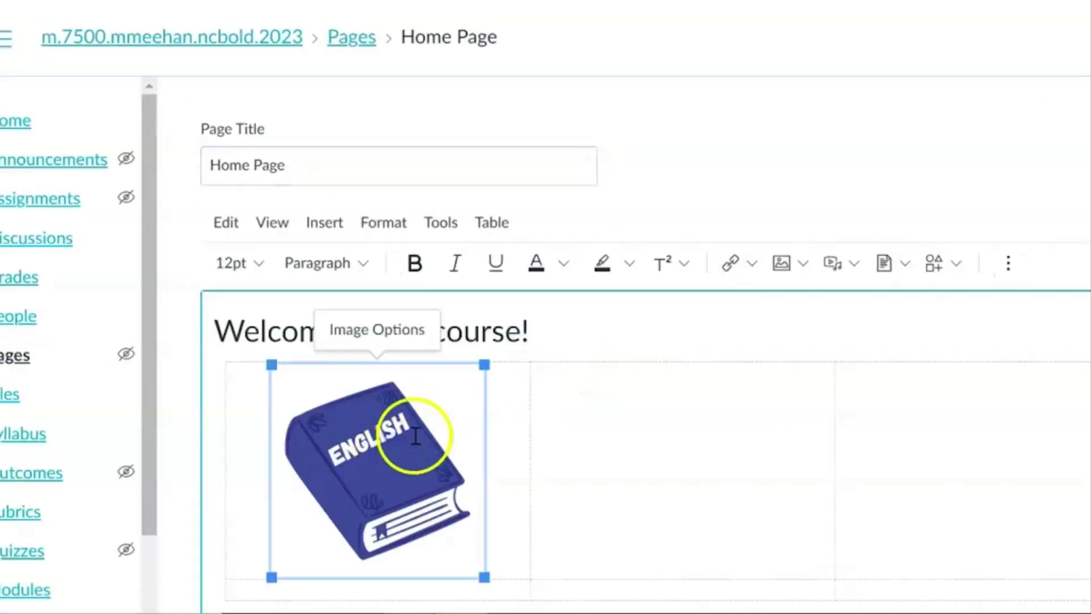
click(749, 268)
click(759, 322)
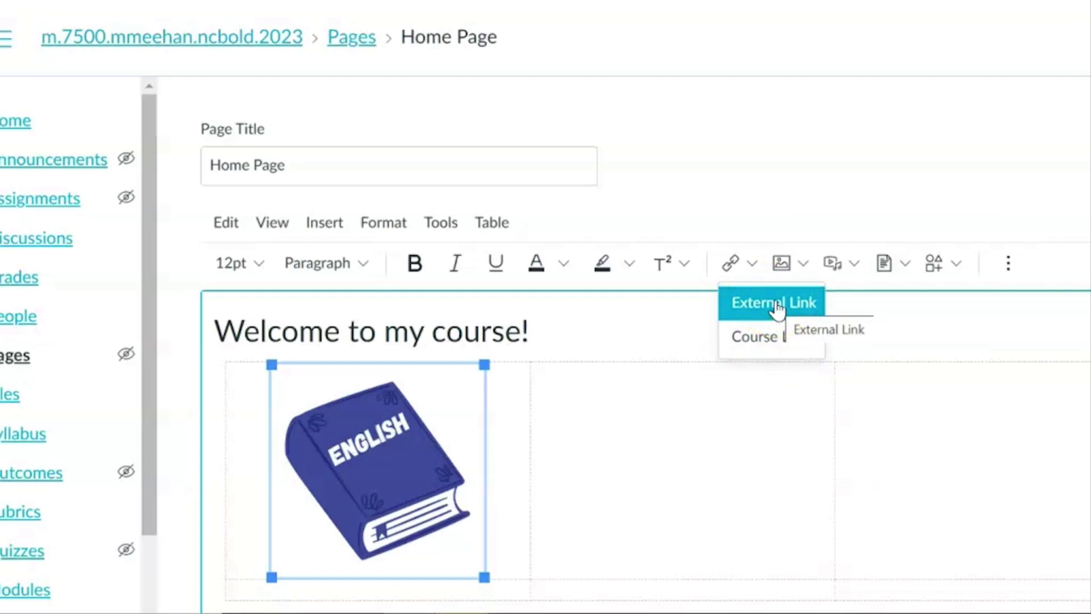
click(779, 340)
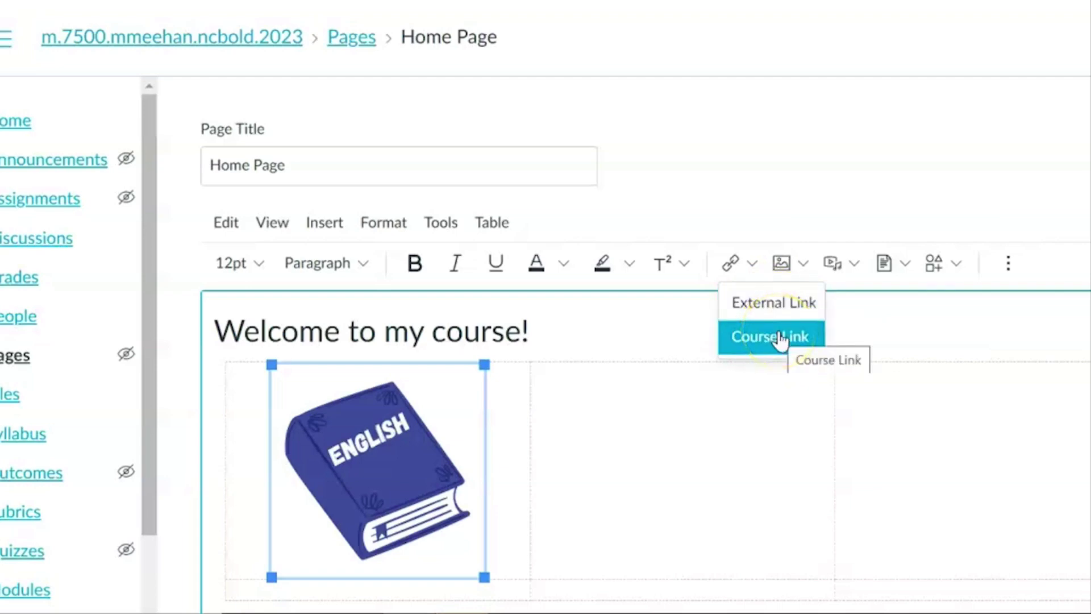
click(780, 339)
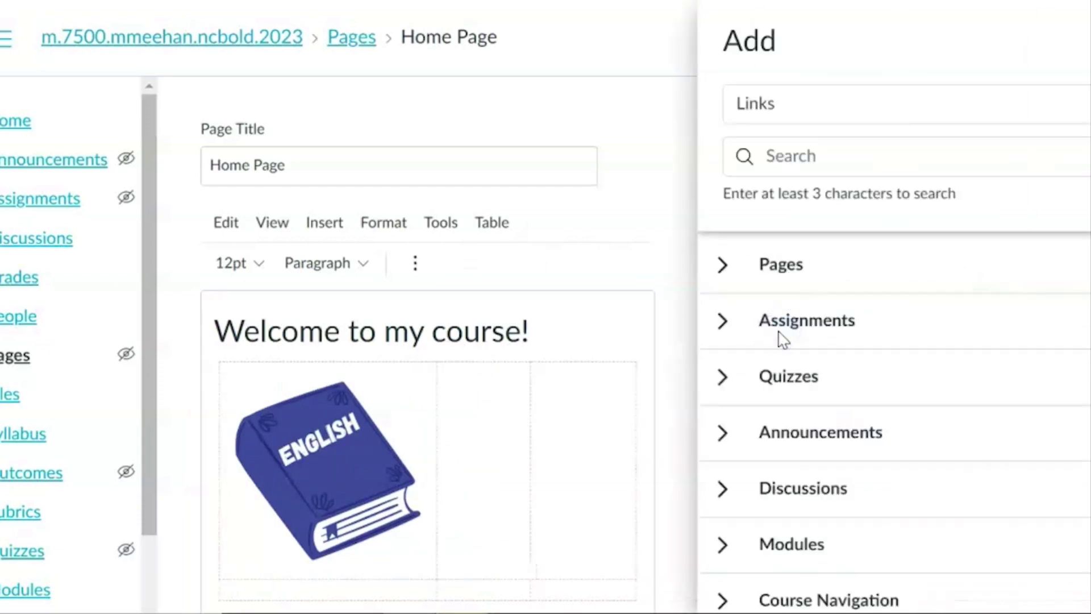
click(723, 529)
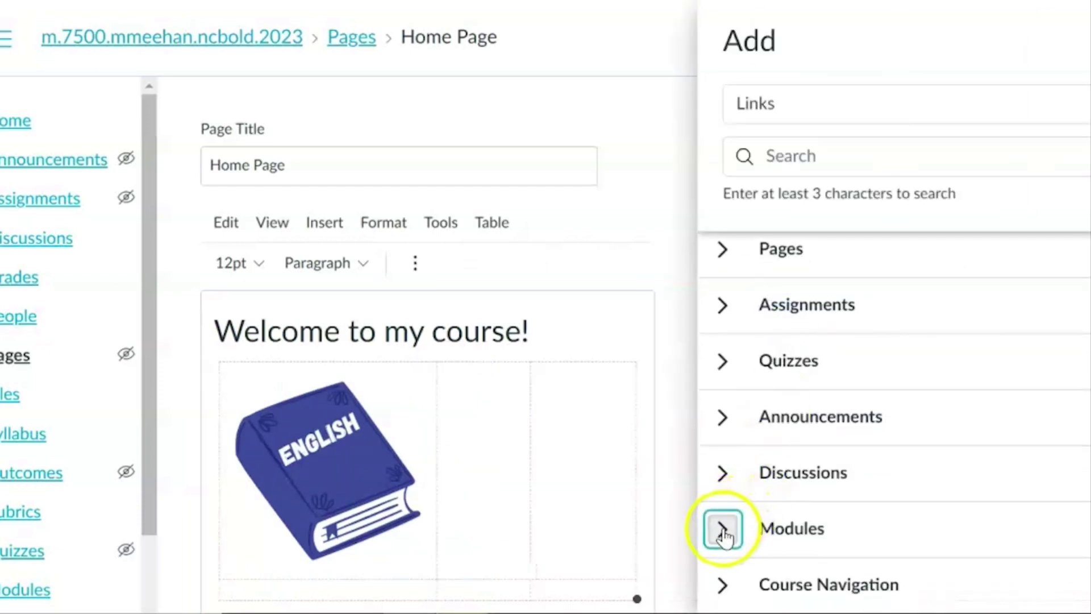
click(807, 535)
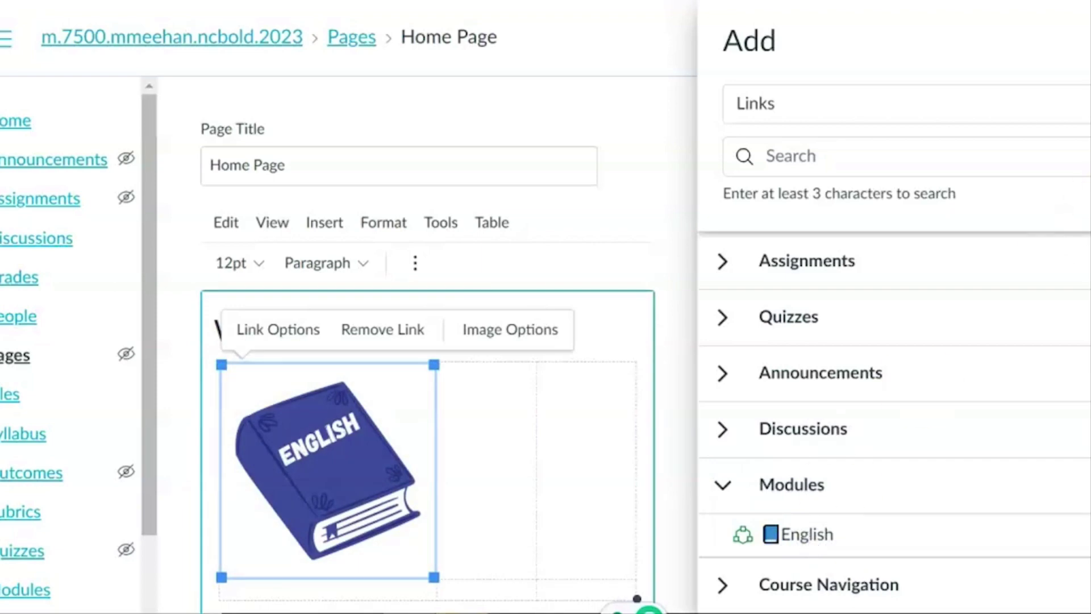
click(1035, 307)
Step: Save the Home Page and test the English book button's link to the module
scroll(646, 398, down, 1)
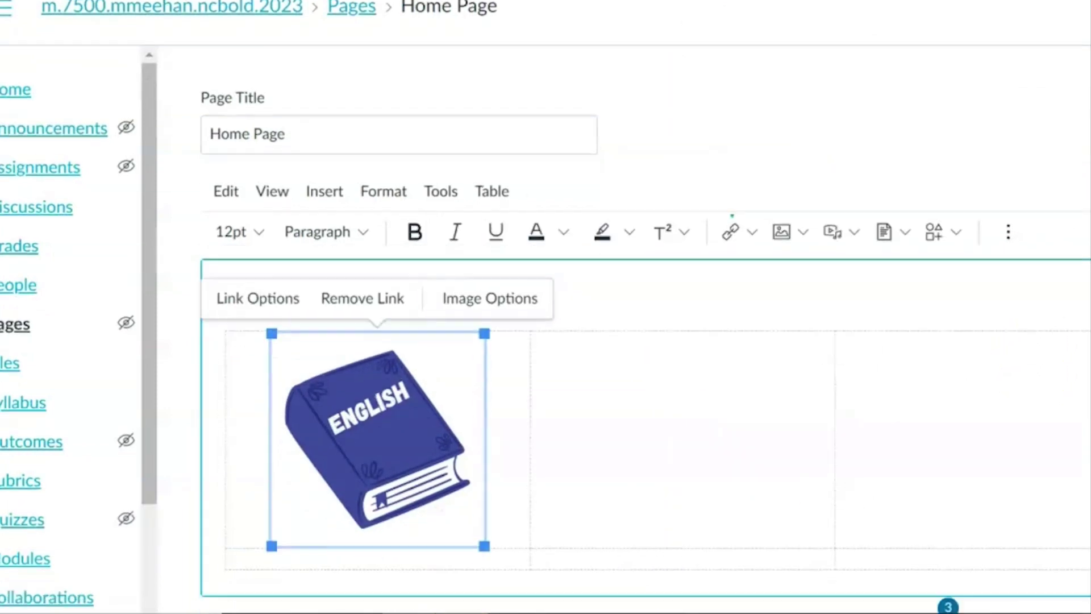
scroll(646, 349, down, 3)
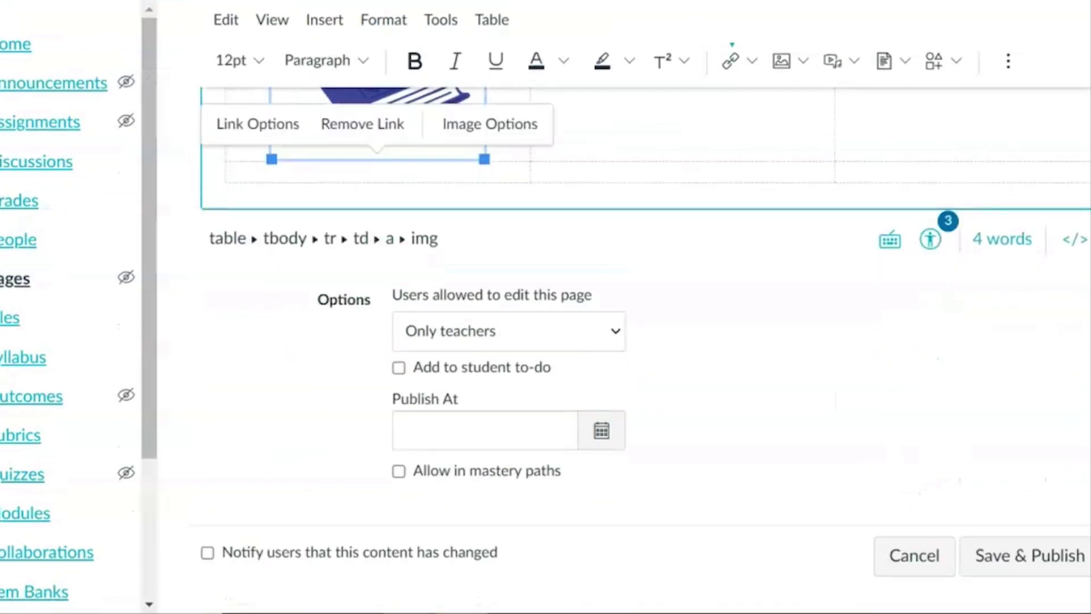
click(1071, 555)
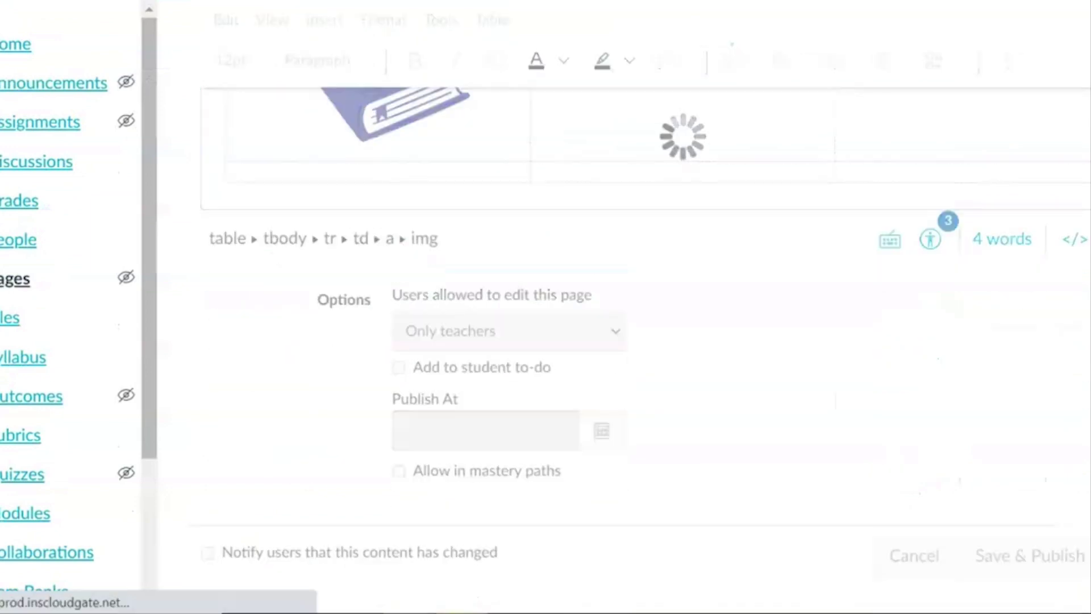
scroll(808, 353, down, 2)
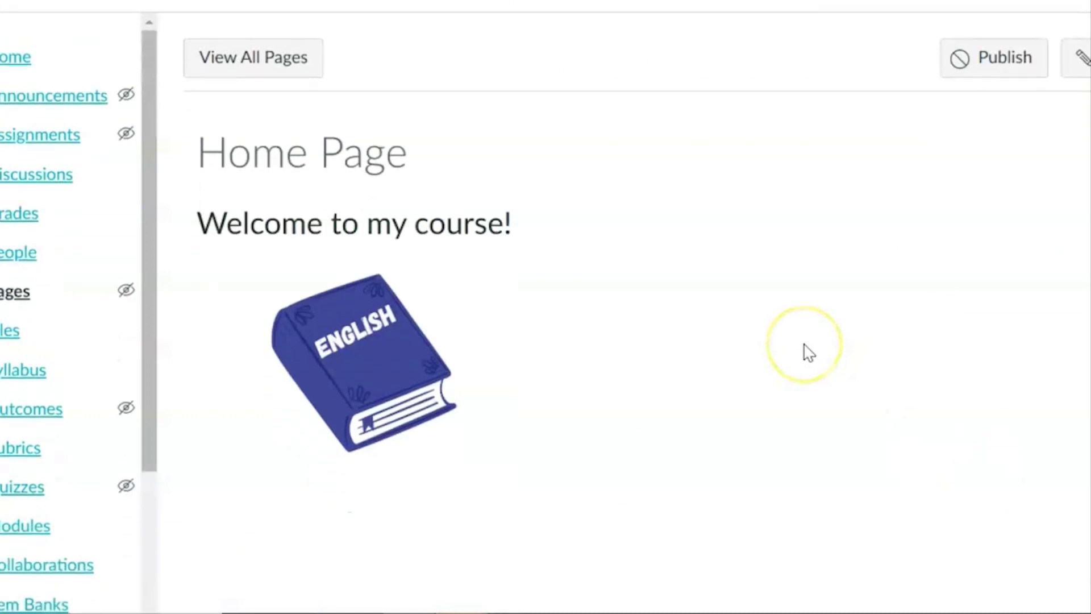
scroll(808, 352, down, 1)
click(380, 341)
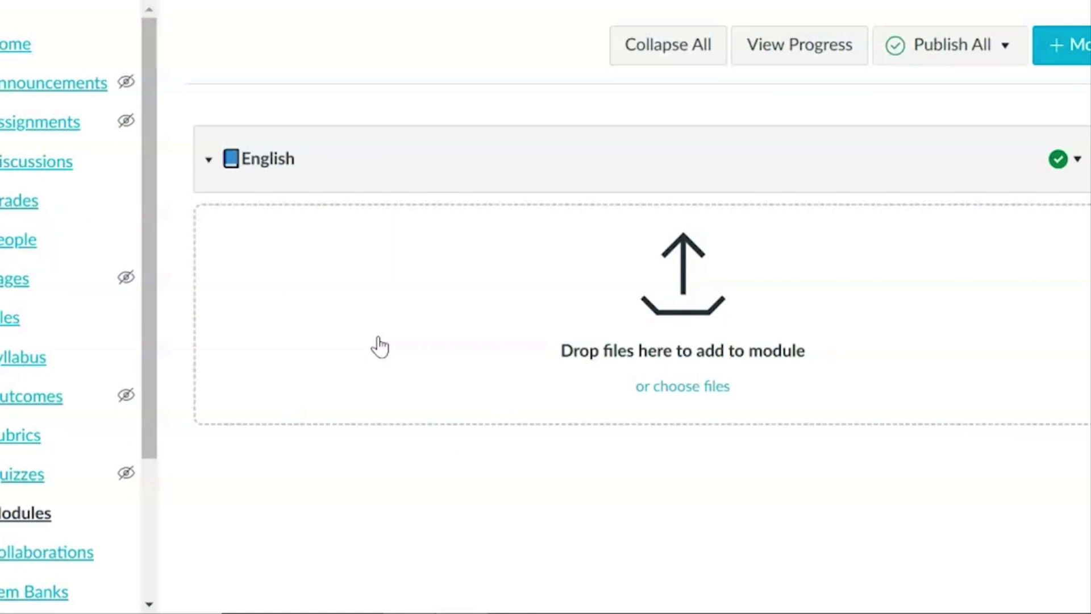
Step: Publish the Home Page in the course's Pages list and set it as the front page
click(28, 292)
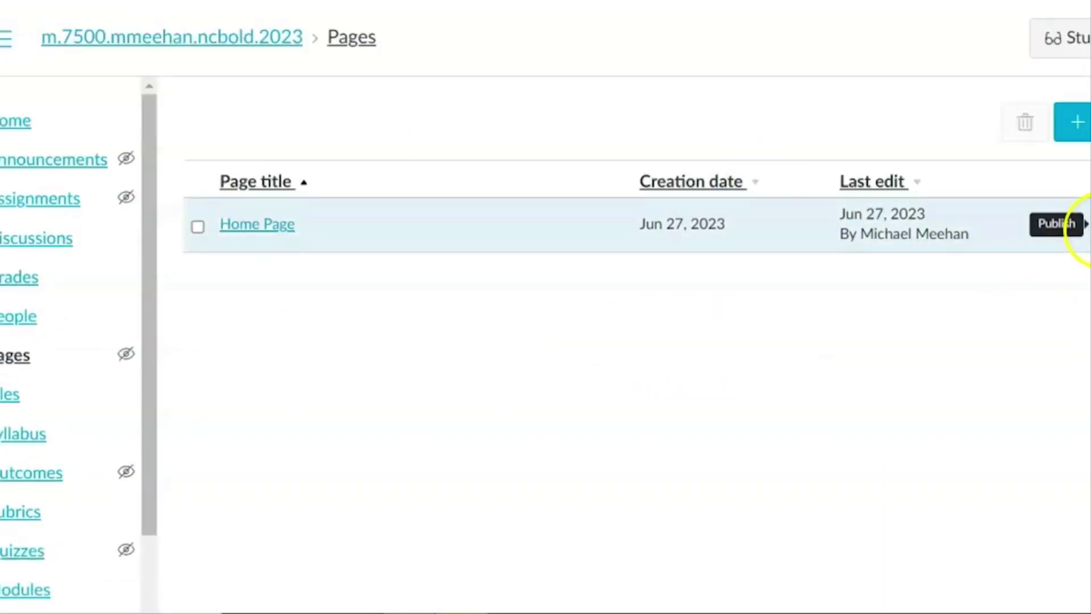
click(1087, 224)
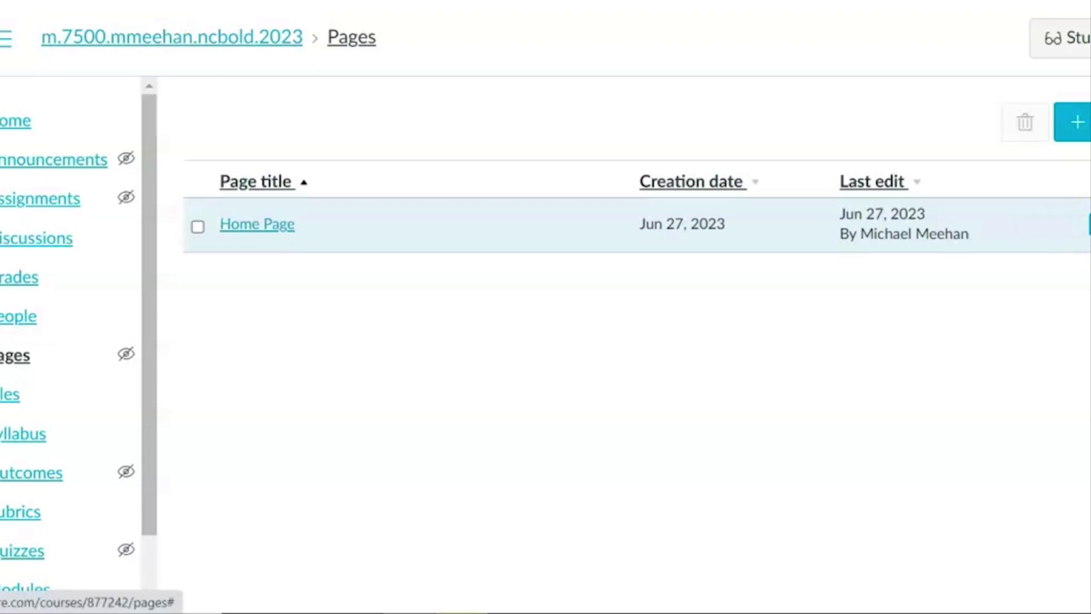
click(1090, 225)
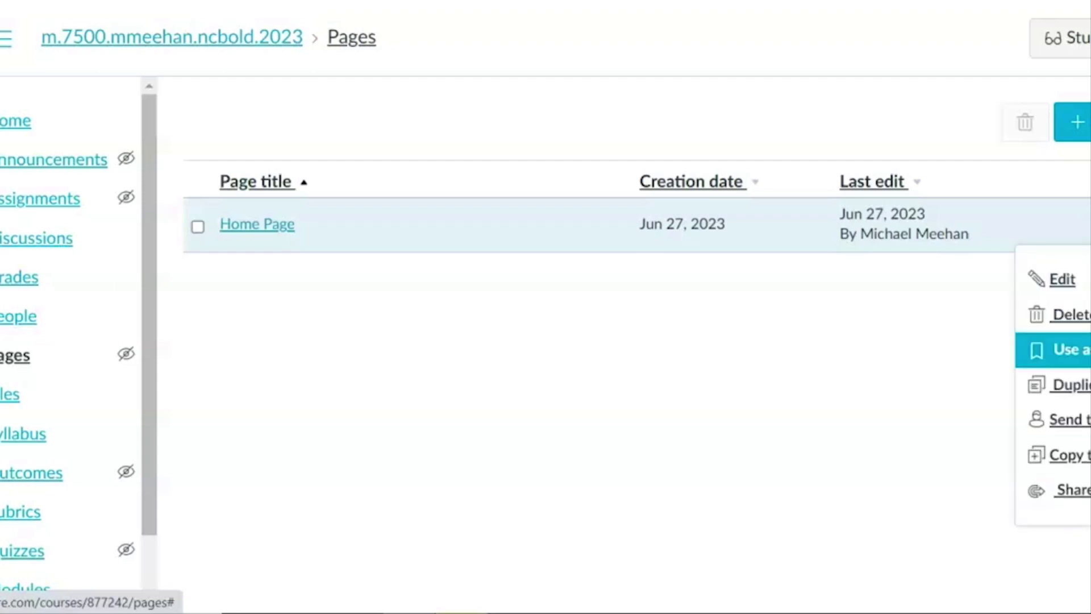
click(1068, 350)
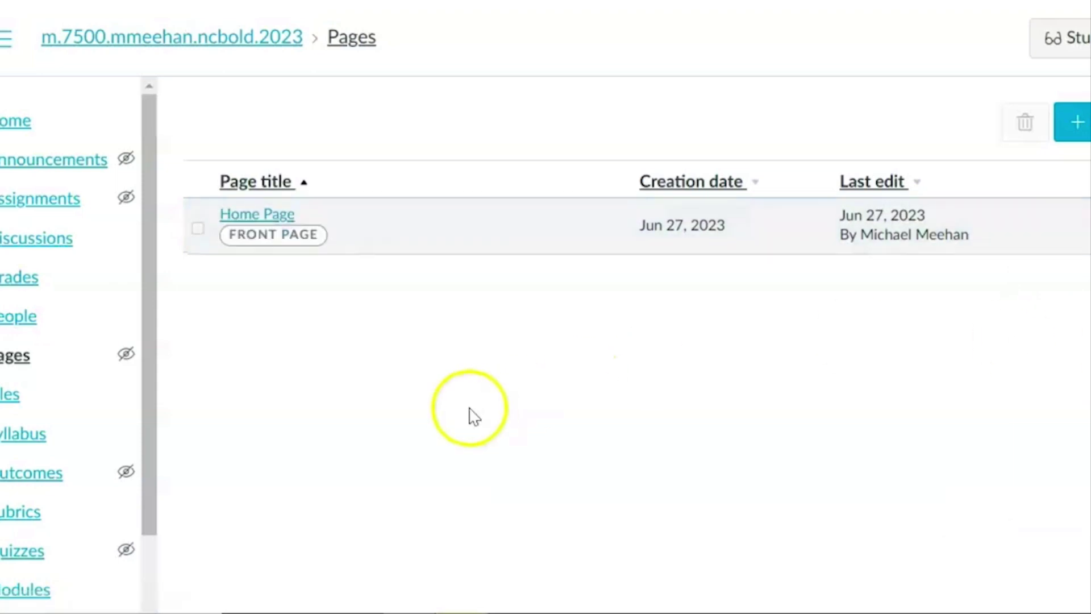
Step: Set the course home page to display the Pages Front Page instead of Course Modules and save the choice
click(29, 130)
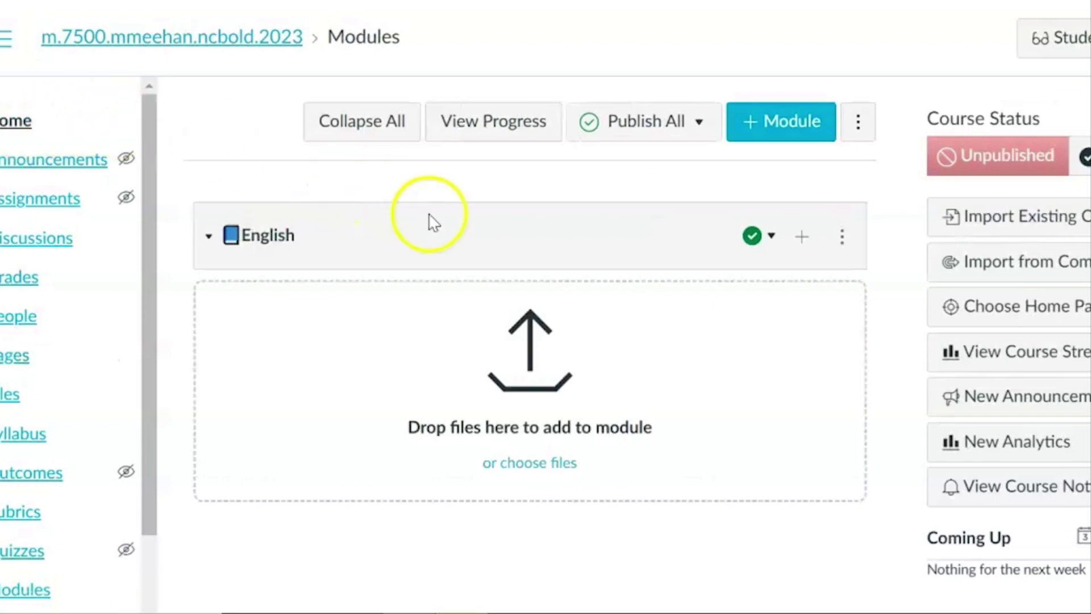
drag(447, 237, 455, 240)
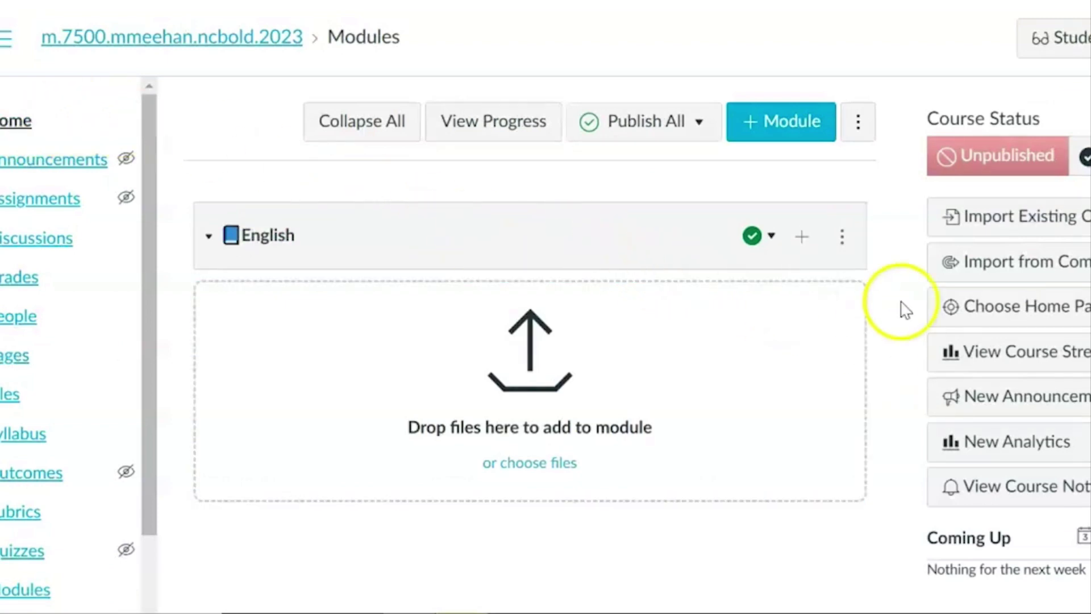
click(1083, 312)
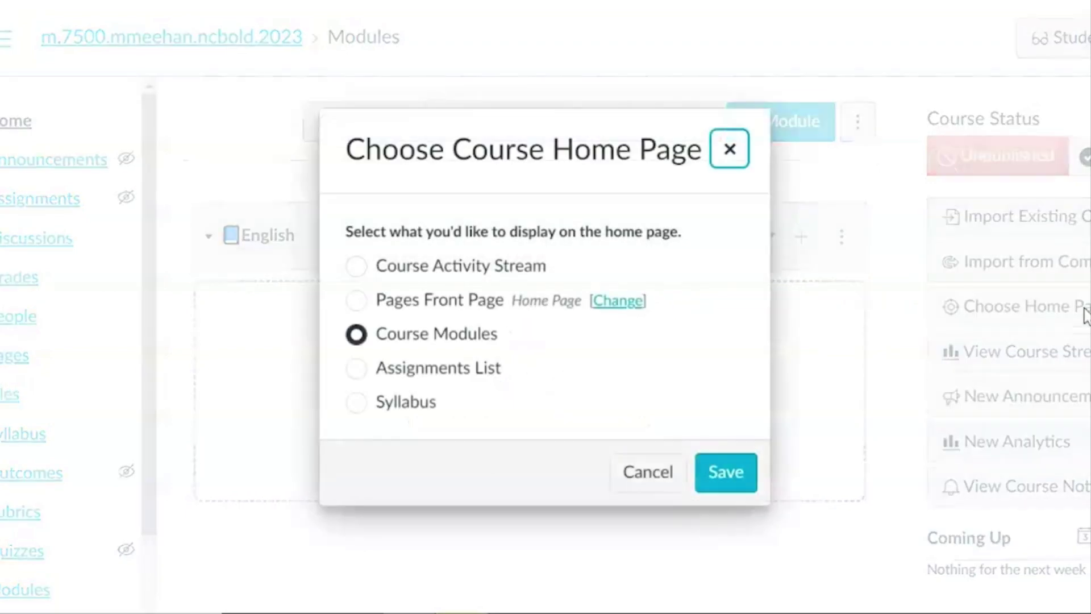
click(356, 300)
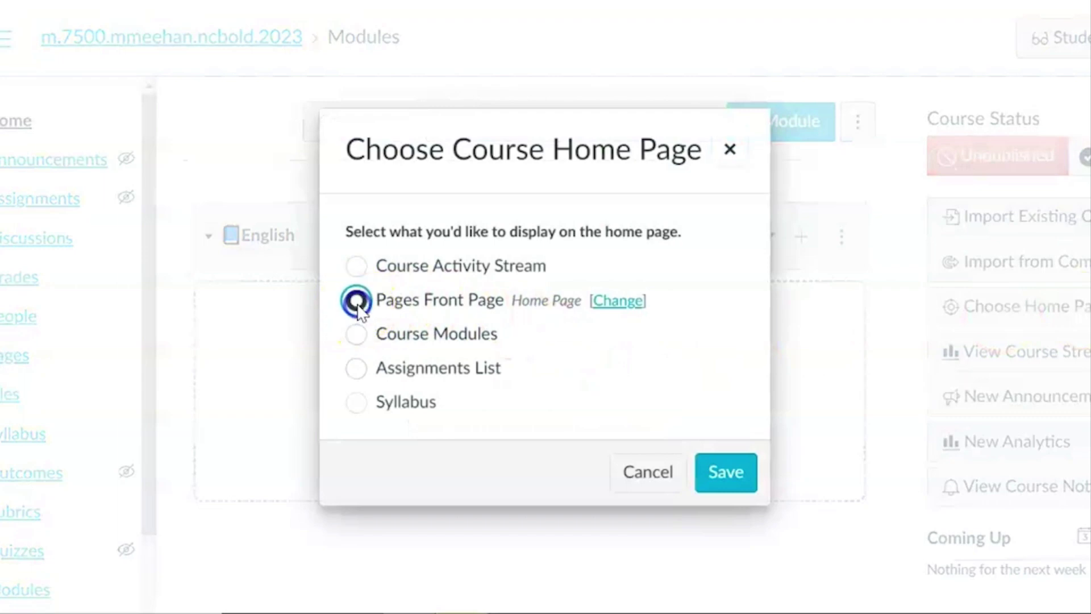
click(719, 473)
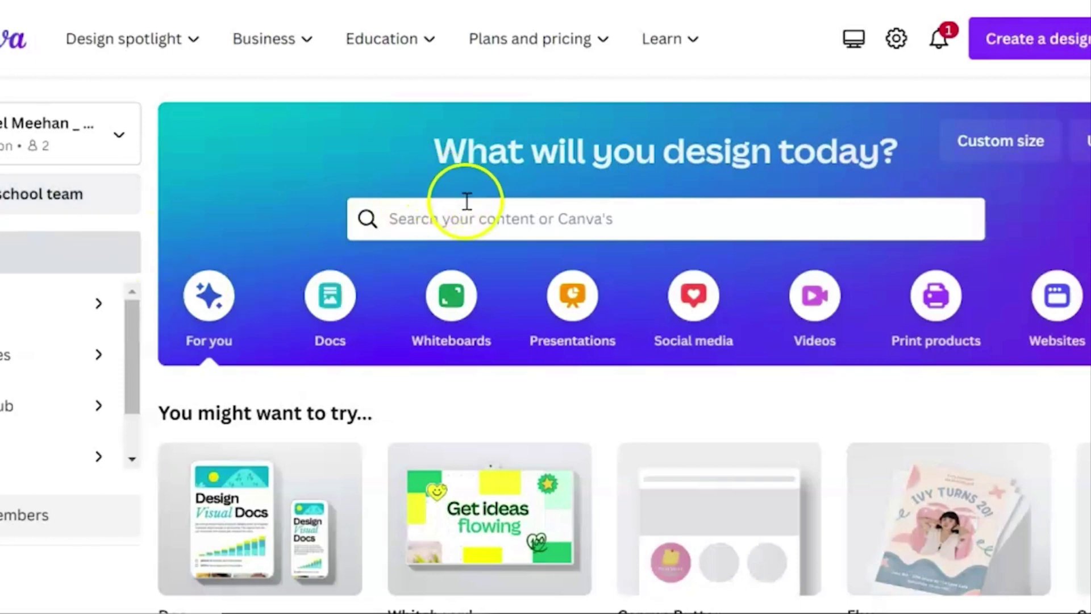
Step: Switch to Canva, search for "canvas banner" and open the Canvas Banner 1000 × 250 px templates
click(436, 217)
text(canvas banner)
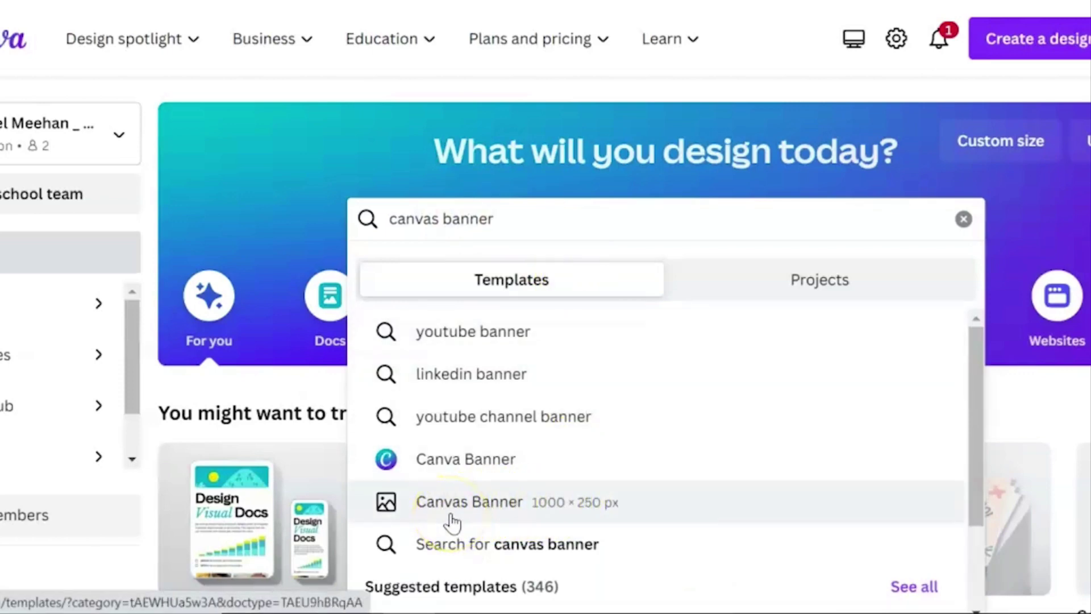
click(419, 513)
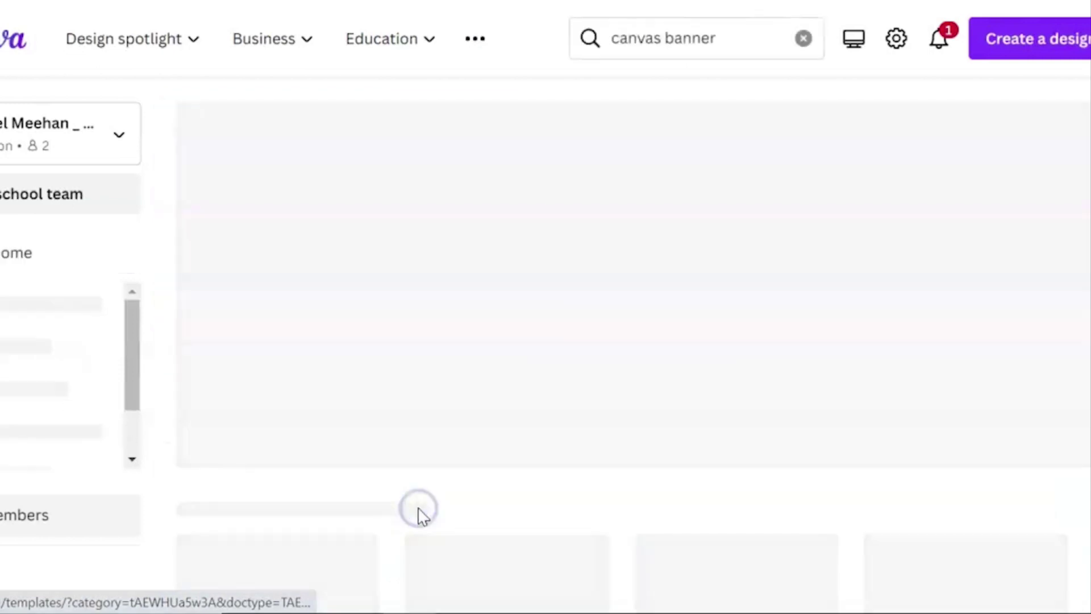
Step: Browse the Canvas Banner templates for a suitable welcome banner design
scroll(423, 517, down, 5)
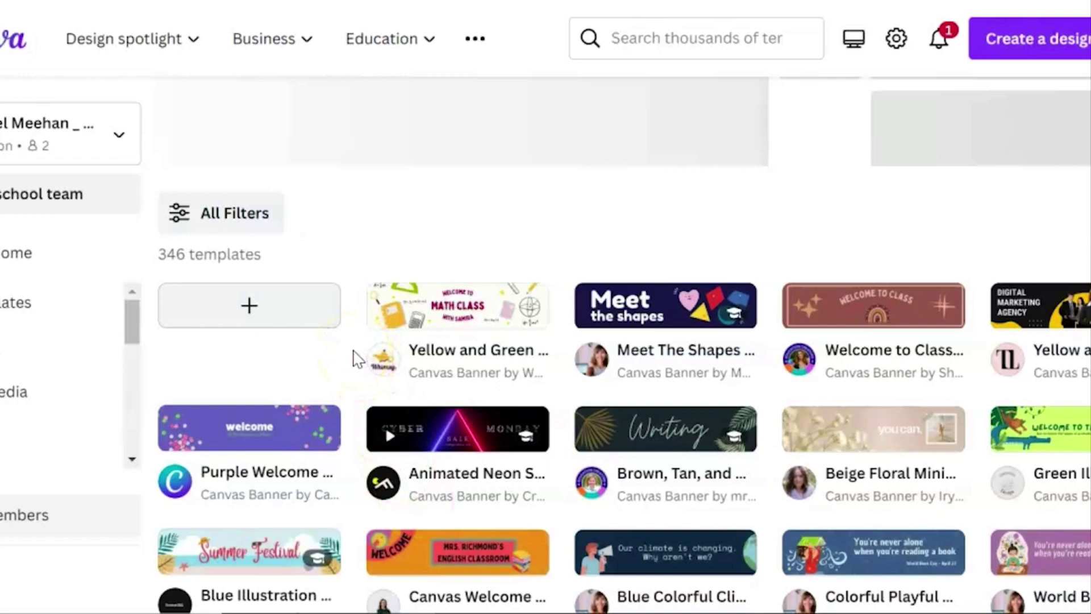
scroll(357, 359, down, 2)
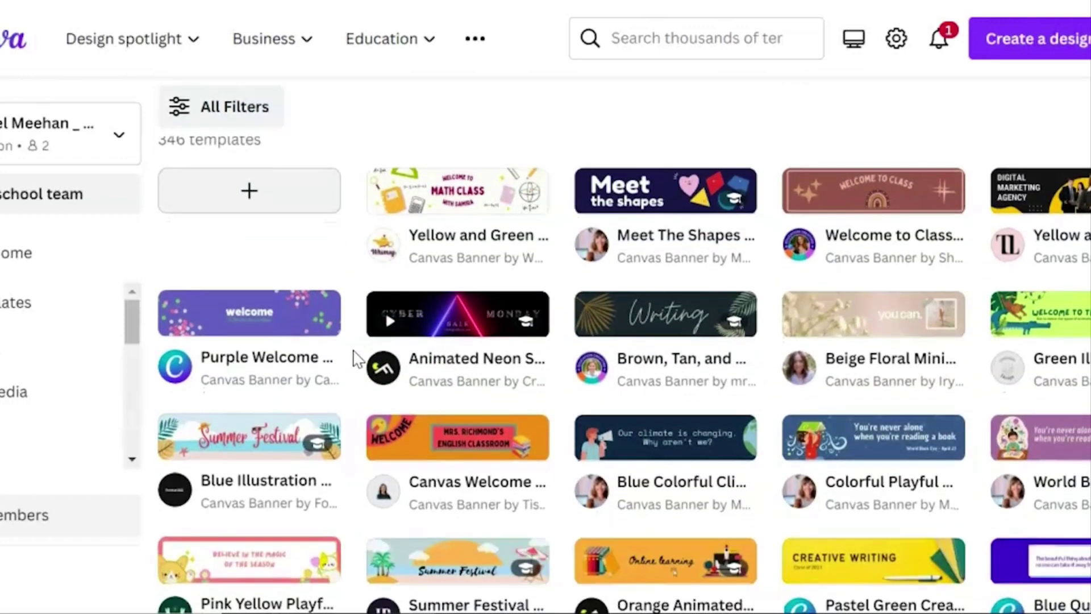
scroll(357, 359, down, 2)
scroll(357, 359, down, 2)
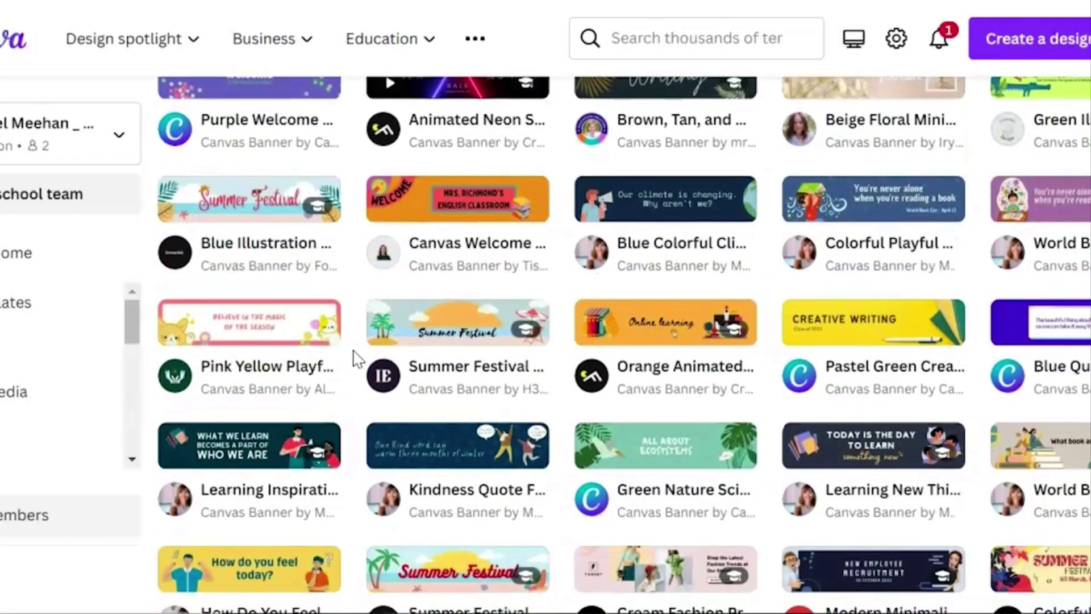
scroll(357, 359, down, 2)
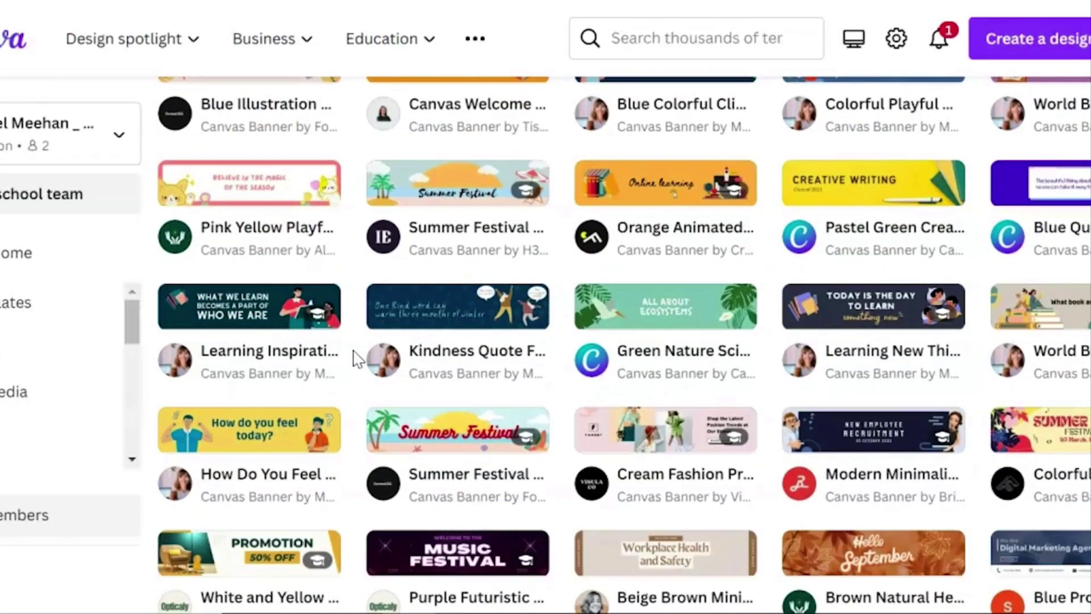
scroll(357, 359, down, 2)
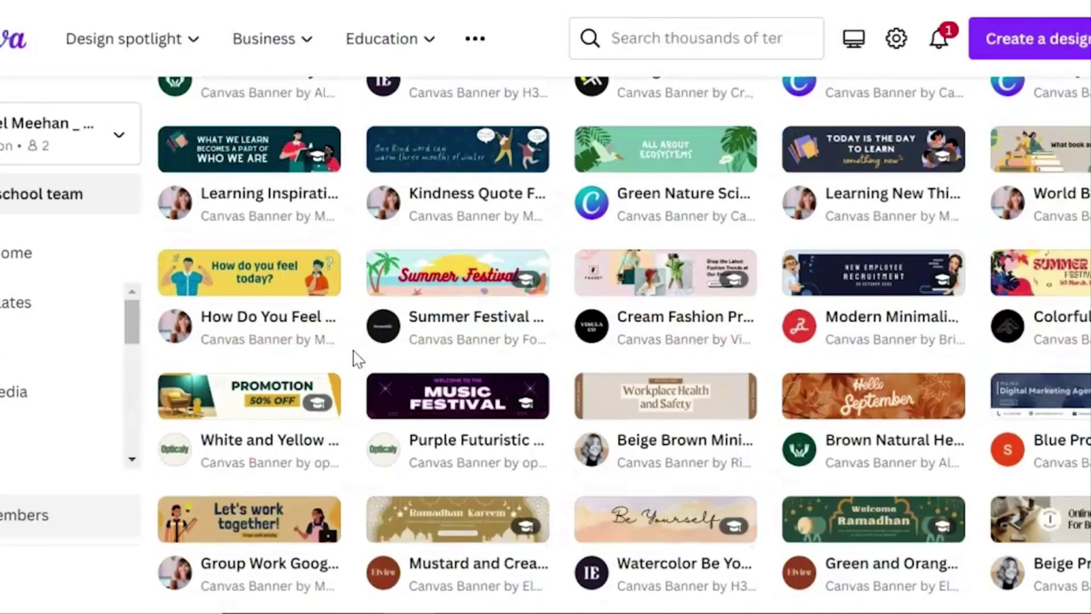
scroll(356, 359, down, 2)
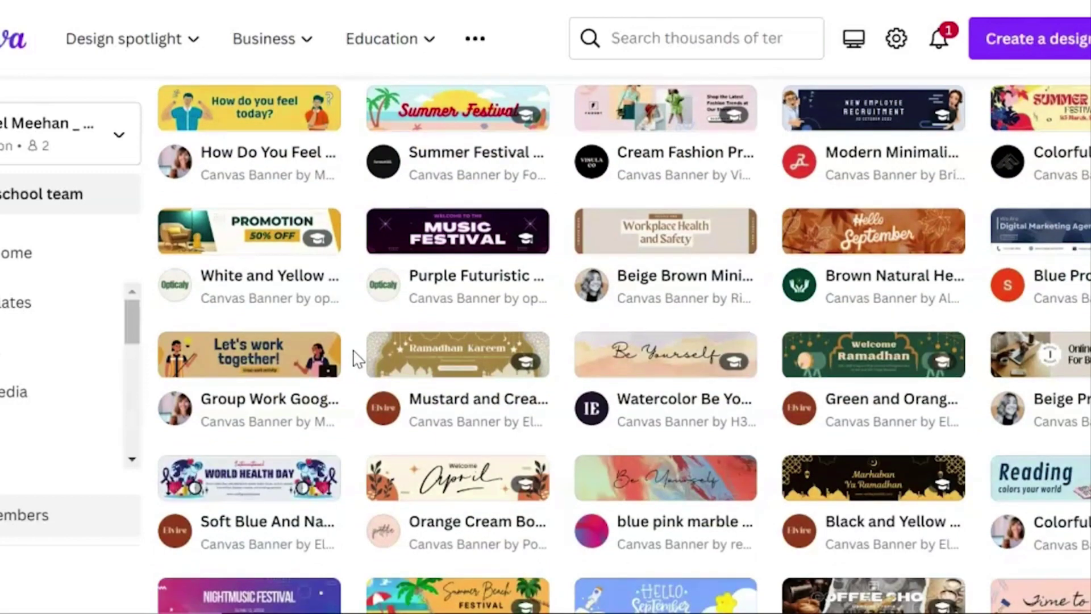
scroll(357, 359, down, 2)
scroll(357, 359, up, 12)
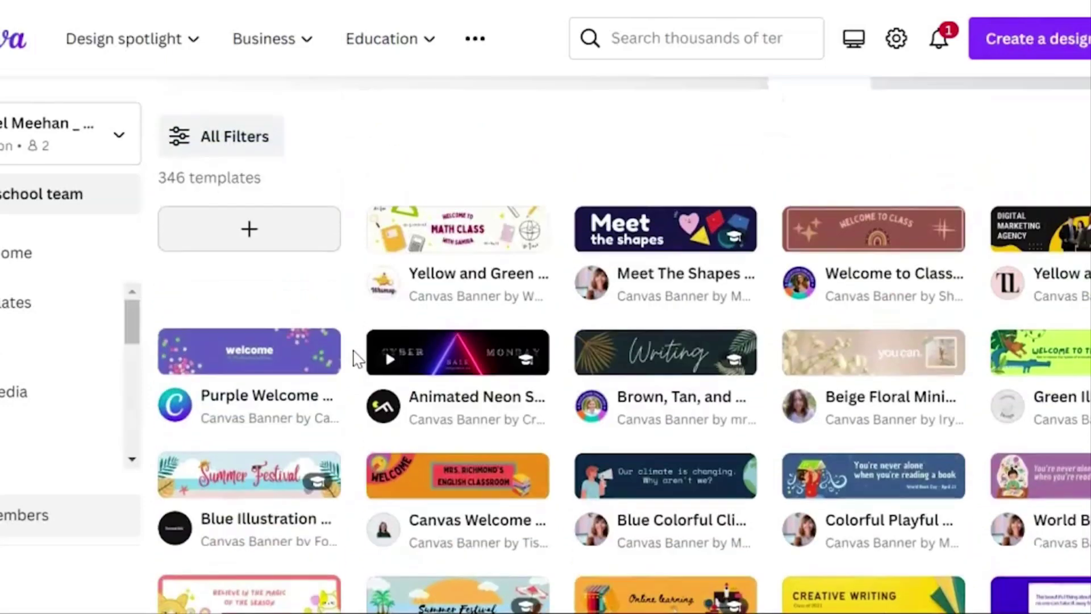
click(248, 236)
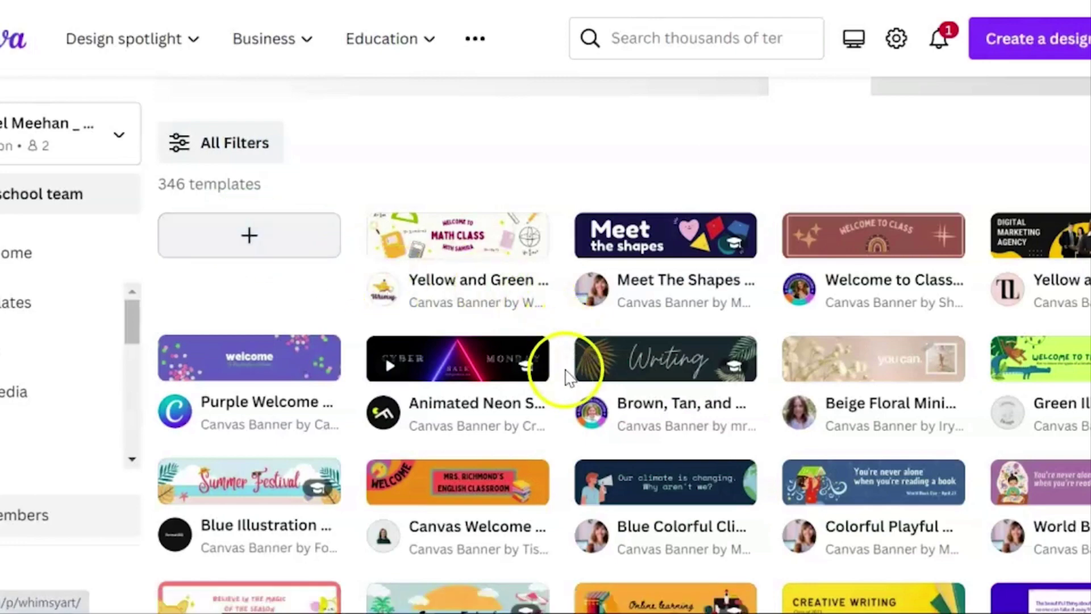
scroll(568, 378, down, 3)
scroll(568, 380, up, 3)
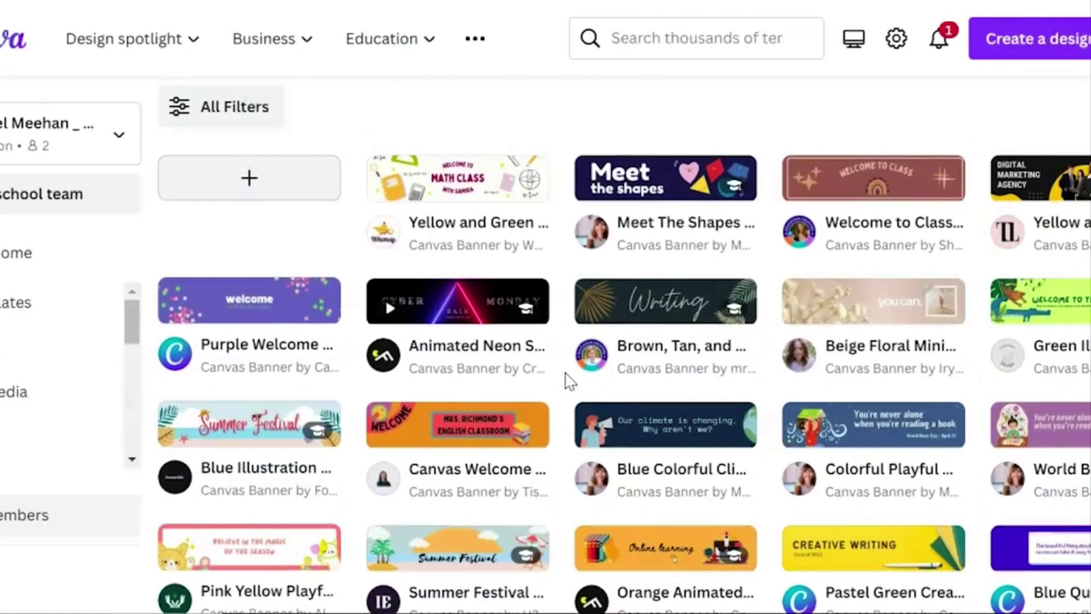
Step: Open the Purple Welcome Canvas Banner template for customizing, continuing in the browser instead of the desktop app
click(232, 304)
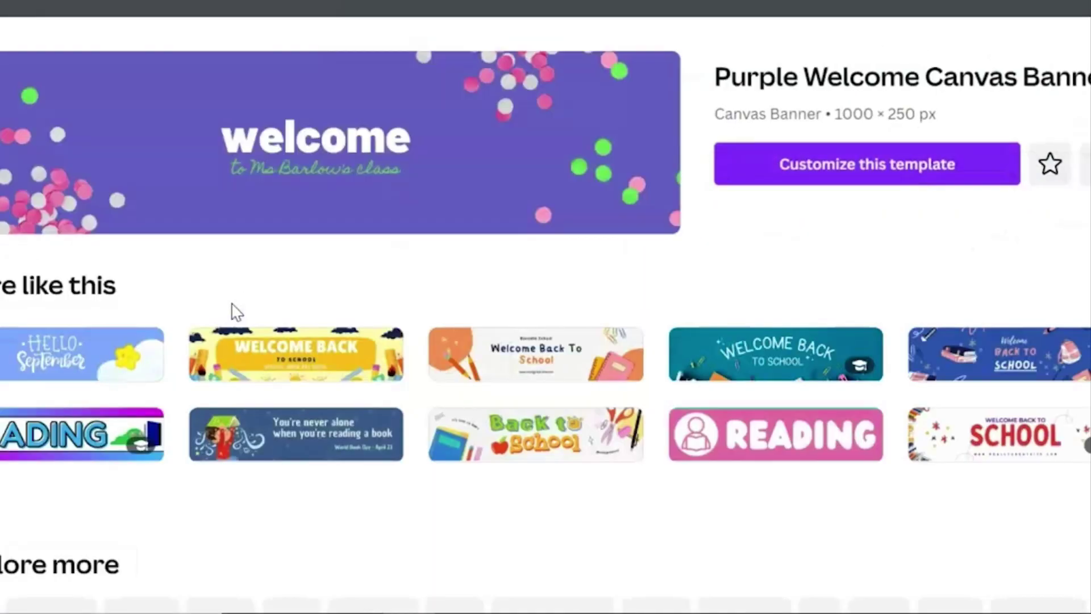
click(863, 180)
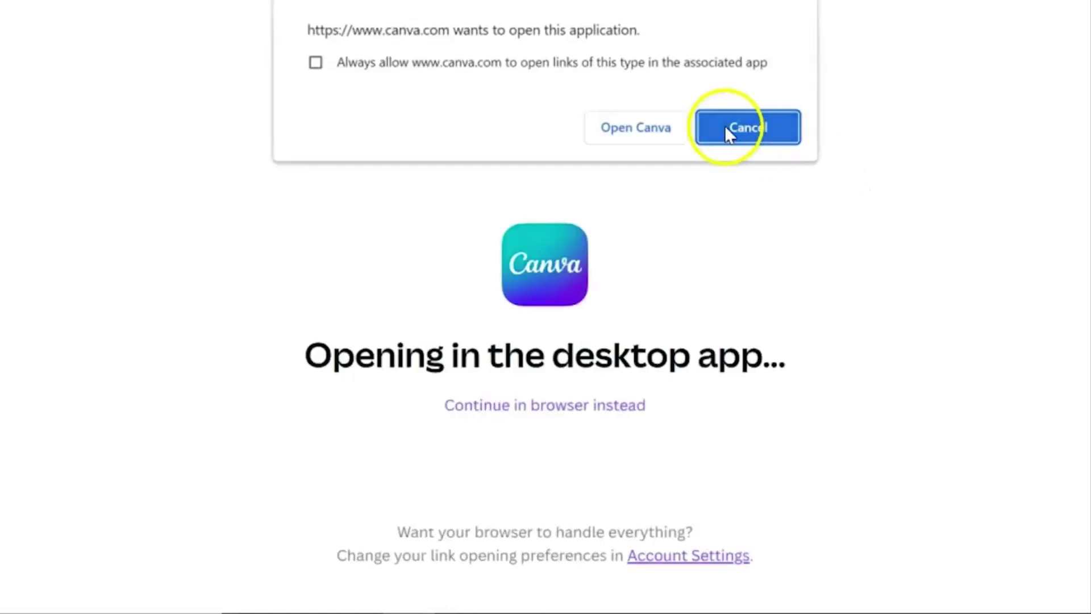
click(733, 132)
click(574, 407)
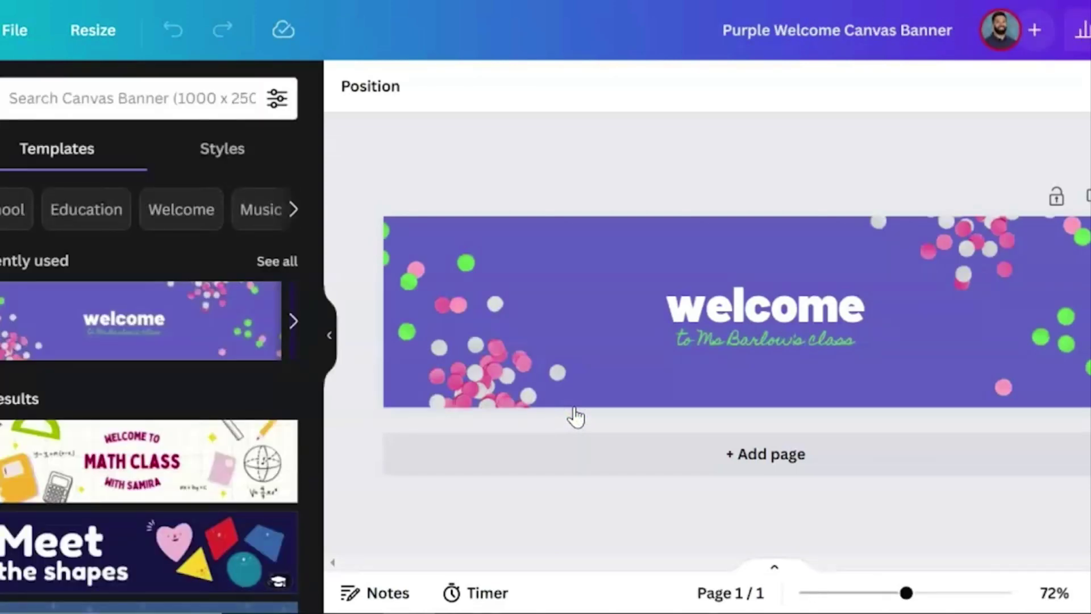
Step: Examine the banner's editable parts by selecting the welcome heading and the confetti graphic beside it
click(706, 302)
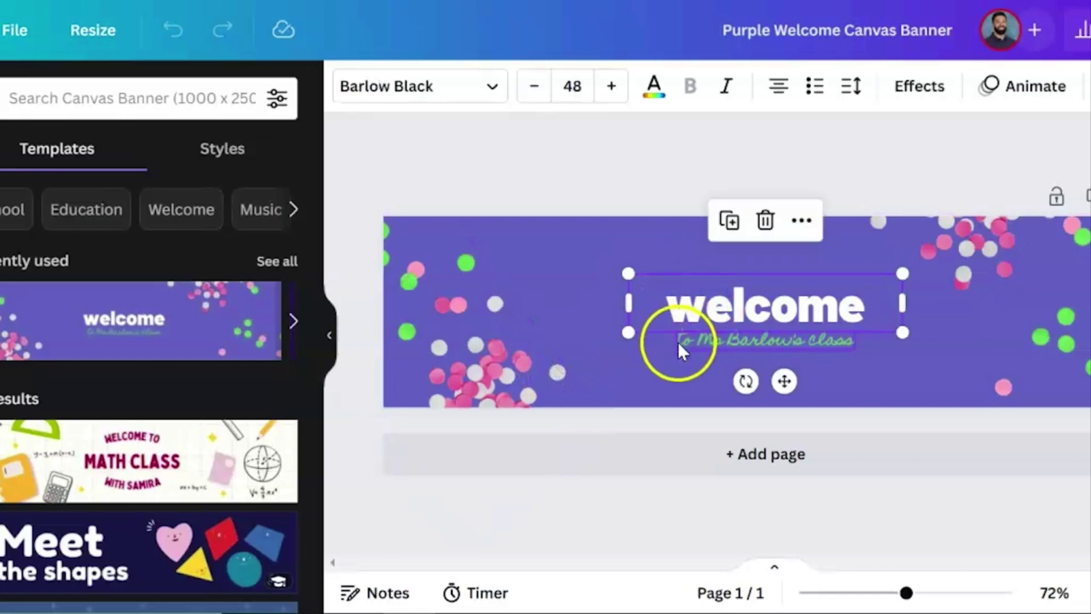
click(689, 308)
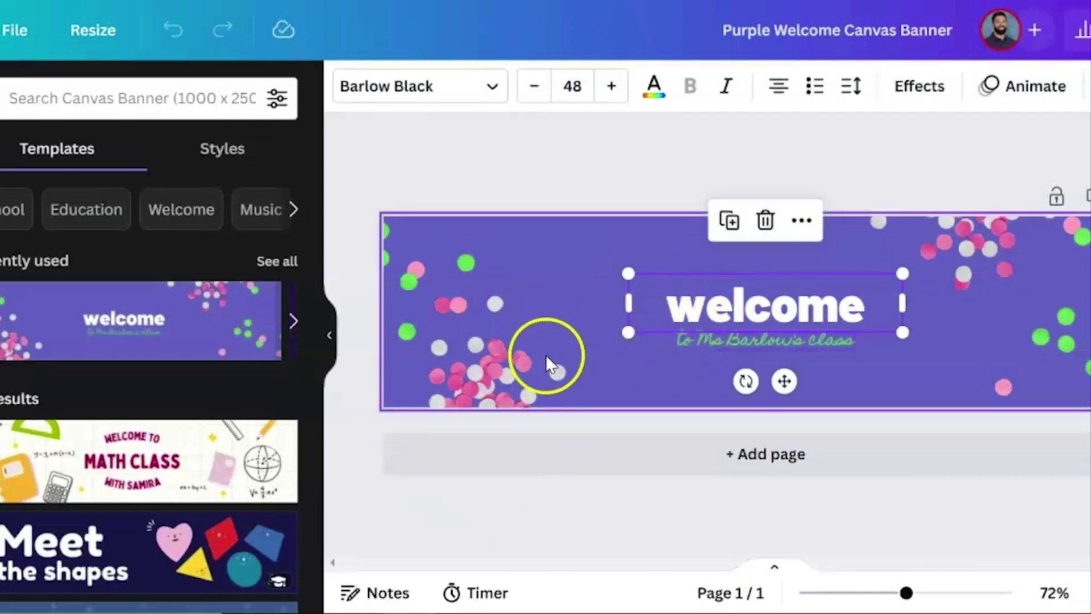
click(476, 352)
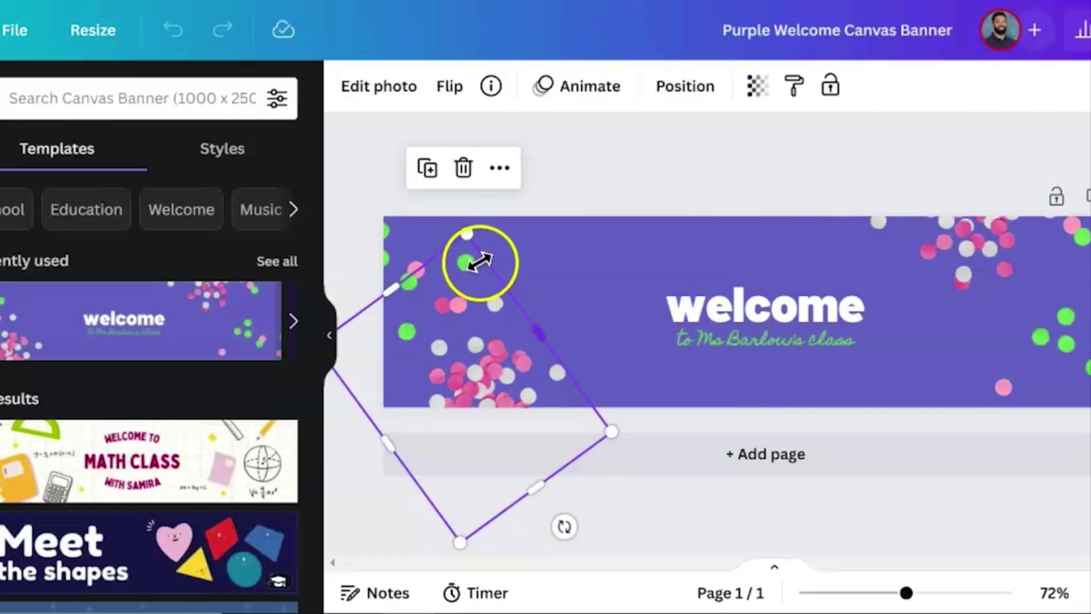
click(594, 282)
click(446, 301)
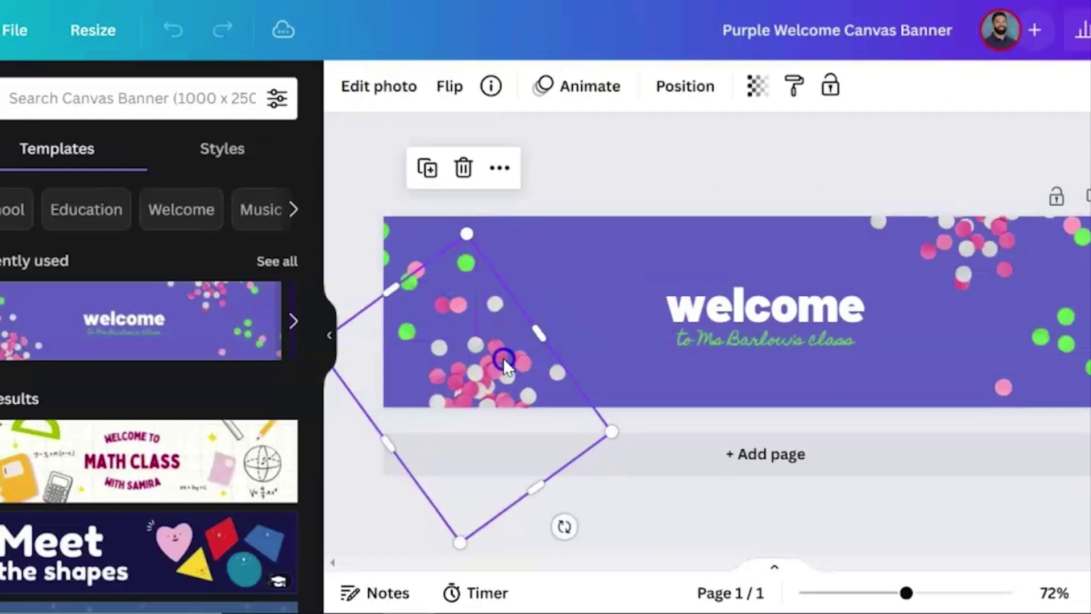
click(425, 388)
click(541, 200)
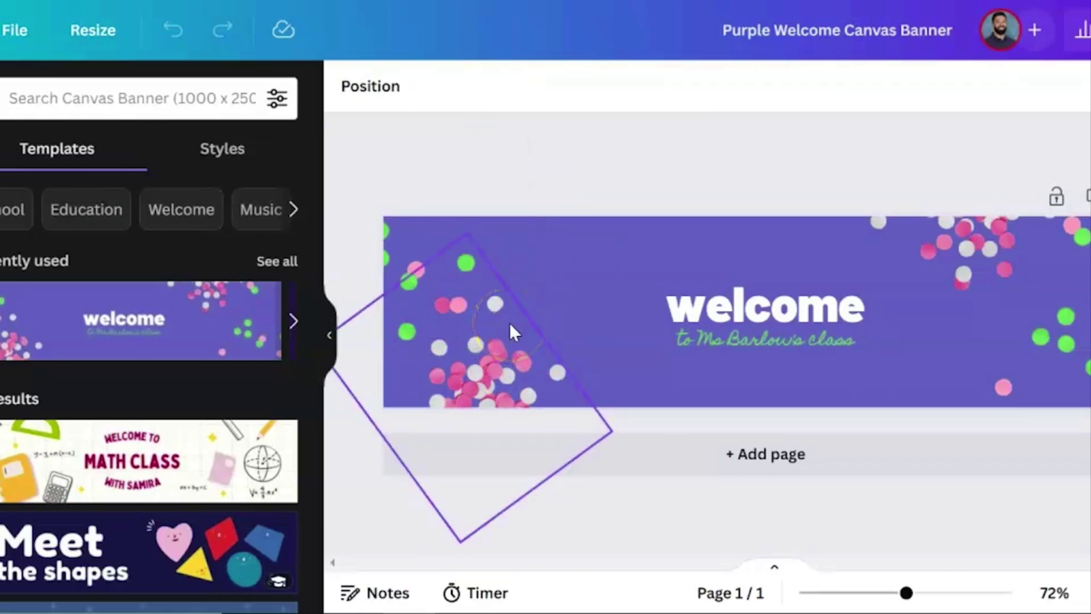
click(736, 289)
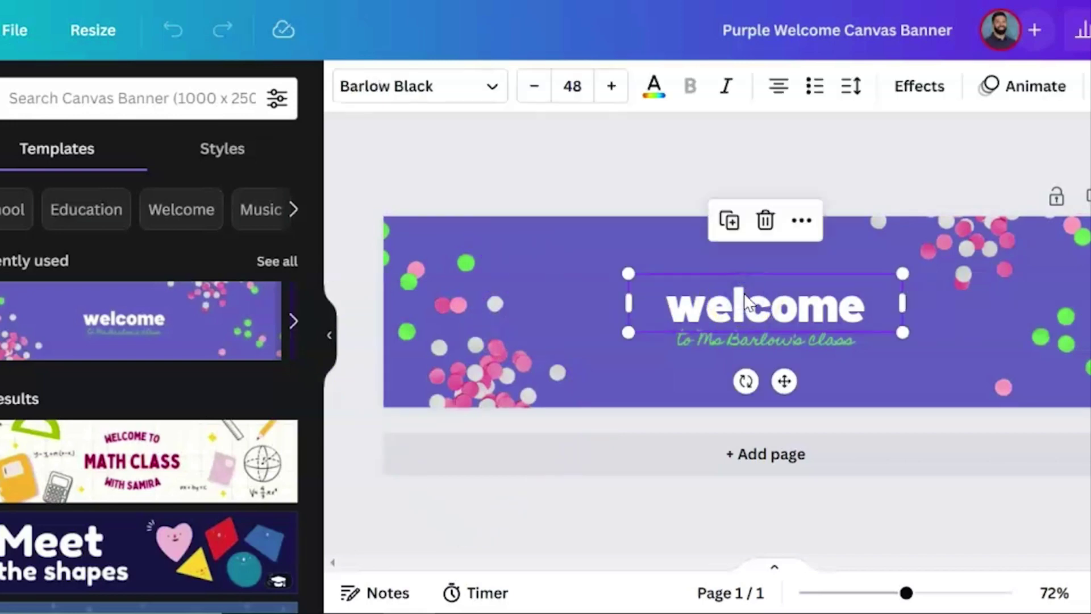
click(629, 274)
click(628, 274)
Step: Look through the recently used templates, elements, uploads and text styles available for the banner
click(292, 323)
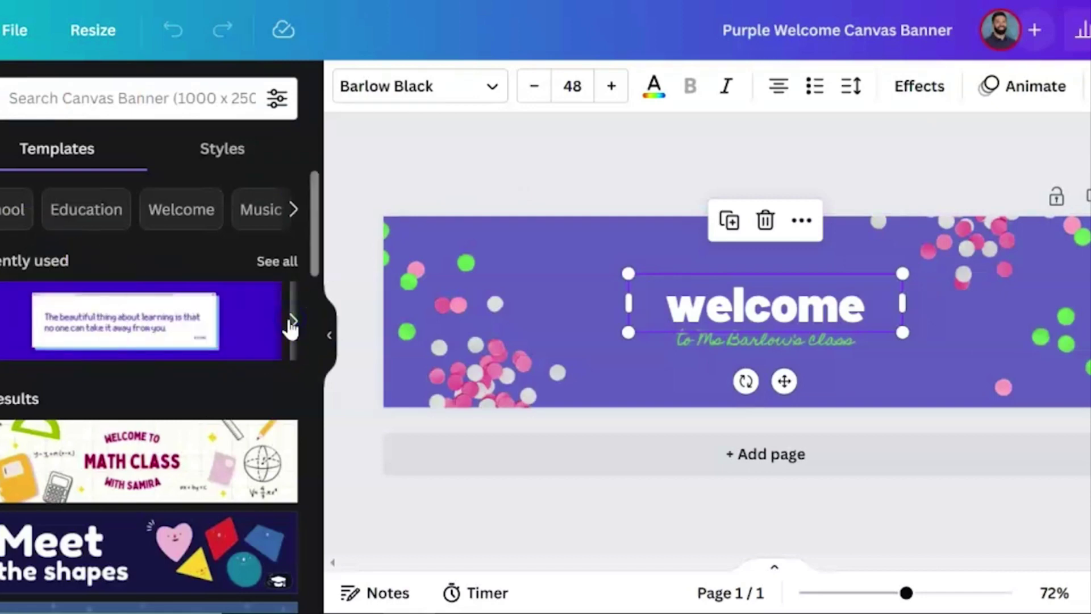
click(291, 324)
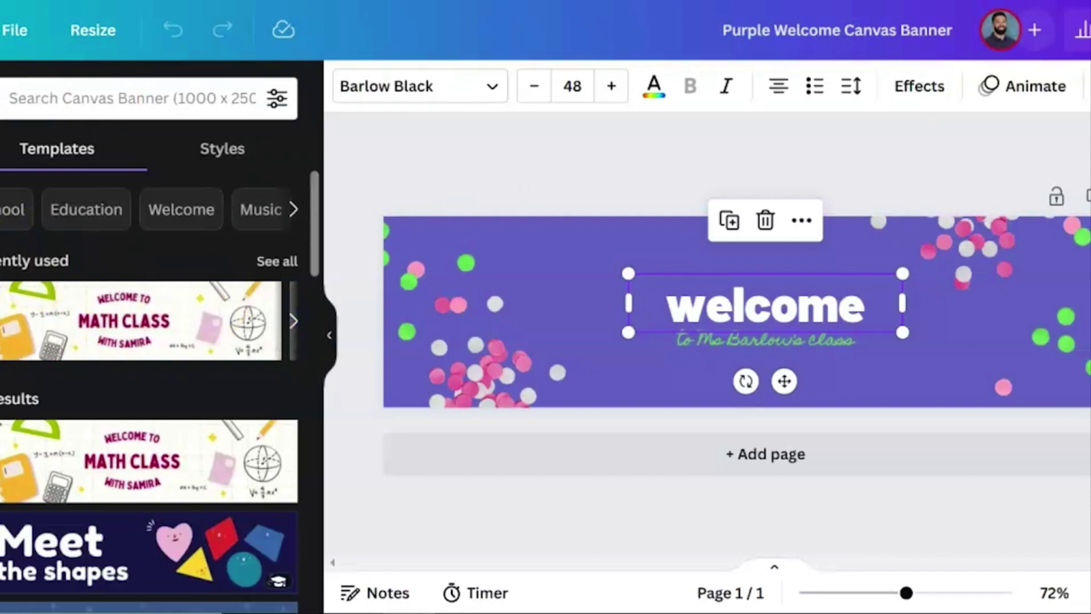
click(1, 148)
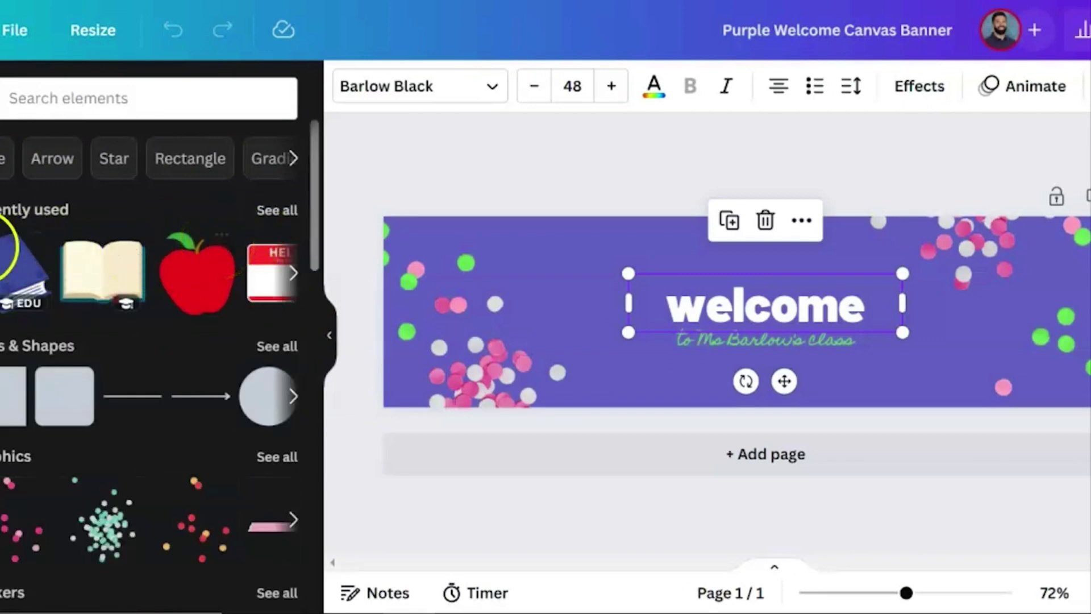
click(1, 199)
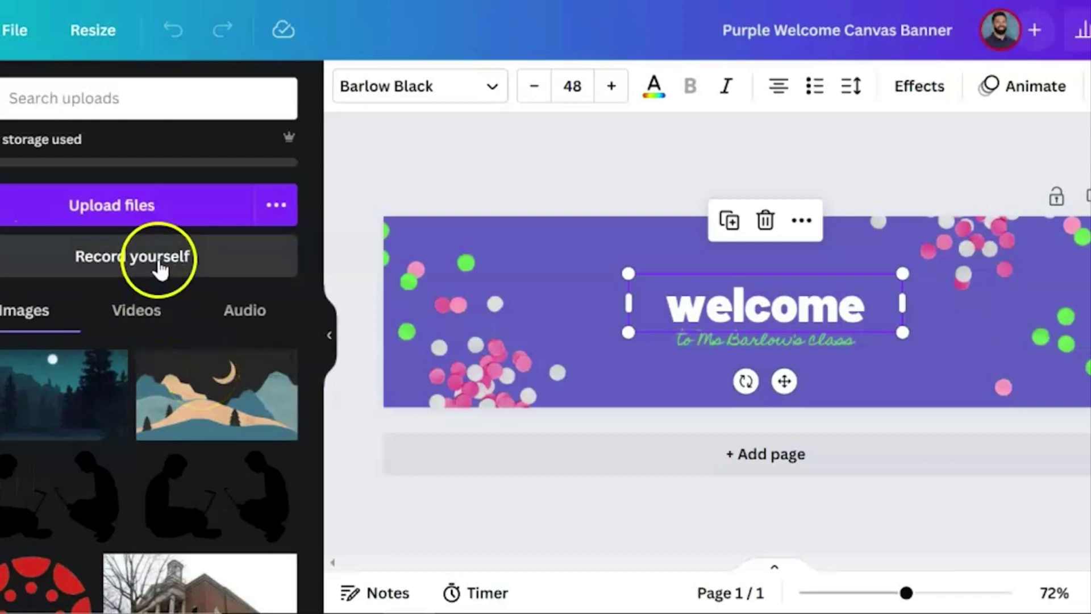
click(1, 250)
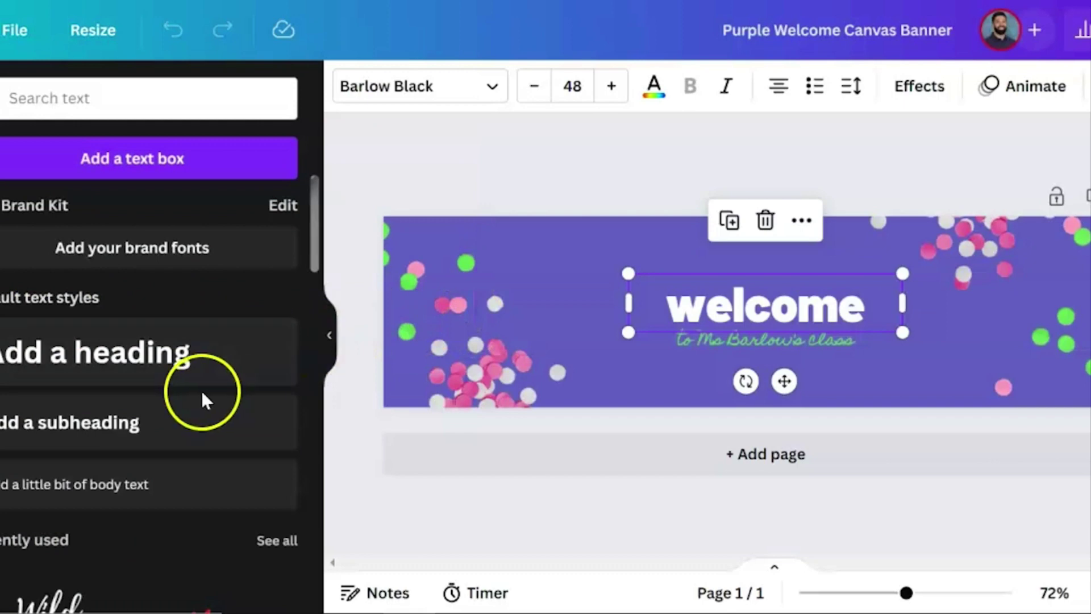
click(200, 364)
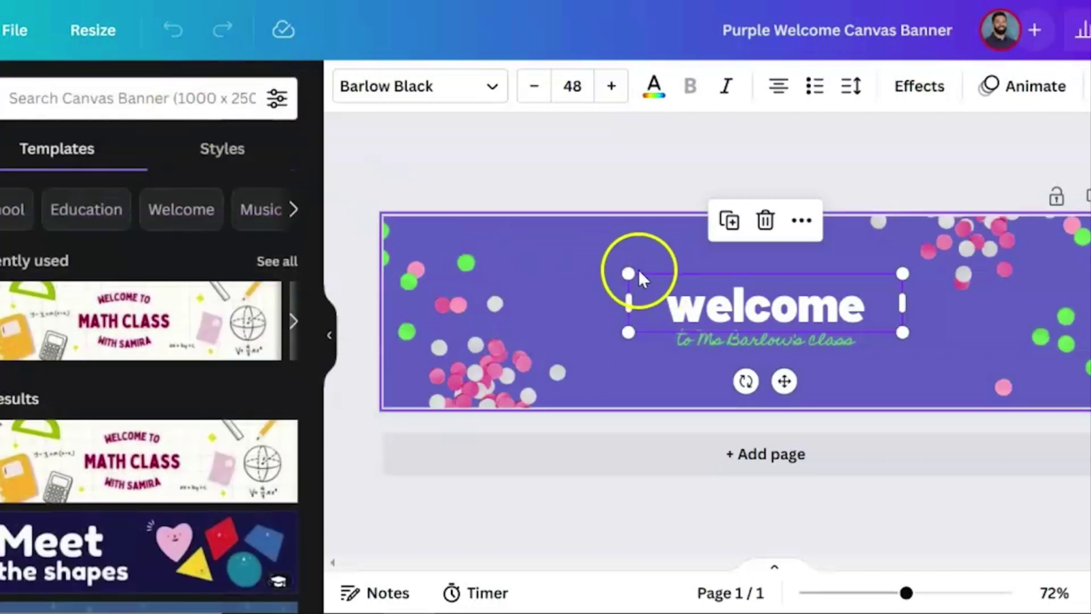
Step: Enlarge the welcome heading to a font size of about 86.8 and center it above the subtitle
drag(627, 263, 453, 197)
drag(903, 235, 945, 222)
drag(722, 284, 785, 280)
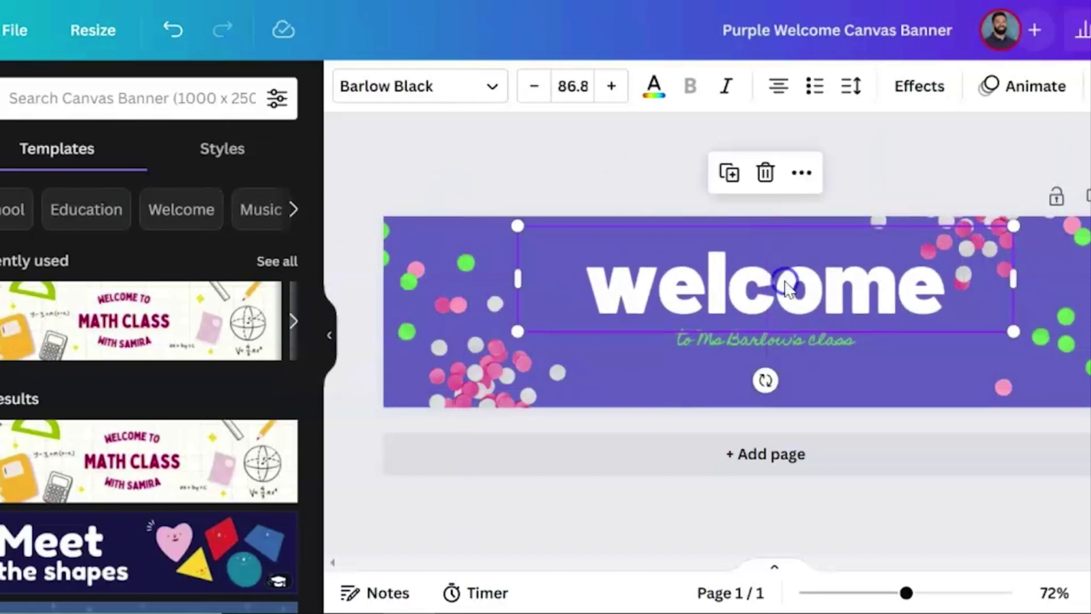
Step: Replace the teacher's name in the subtitle with "Mr." and the new teacher's surname, and widen the text box to fit one line
double_click(696, 339)
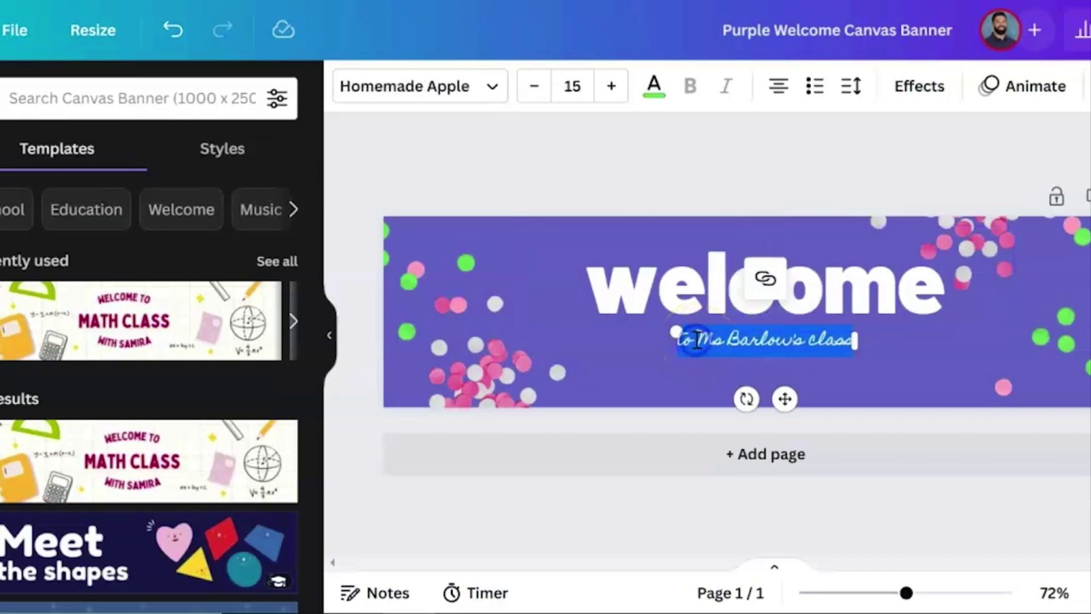
click(716, 339)
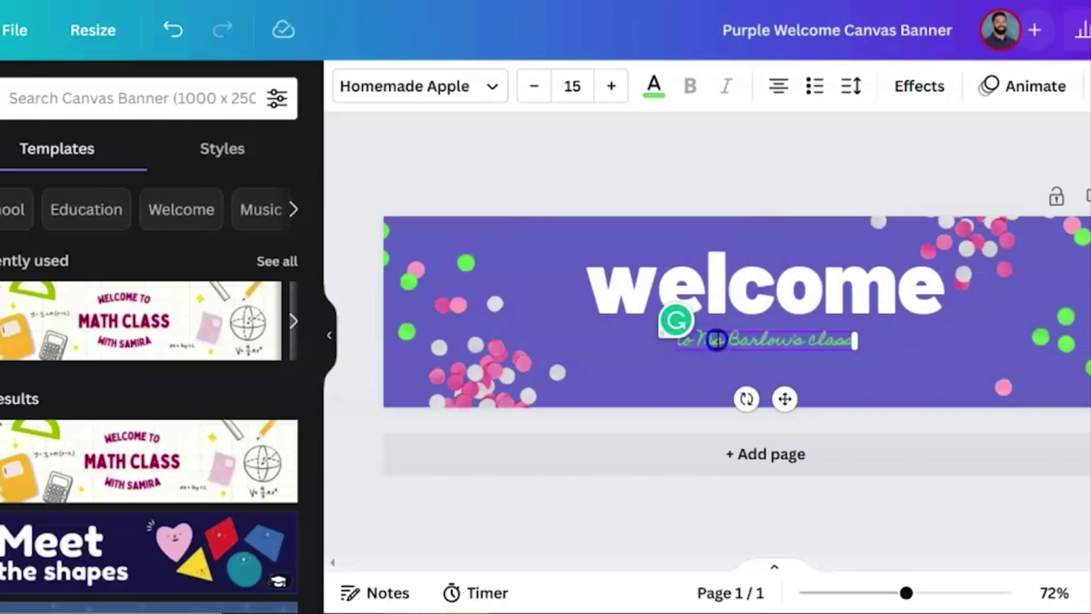
drag(716, 339, 796, 341)
key(BackSpace)
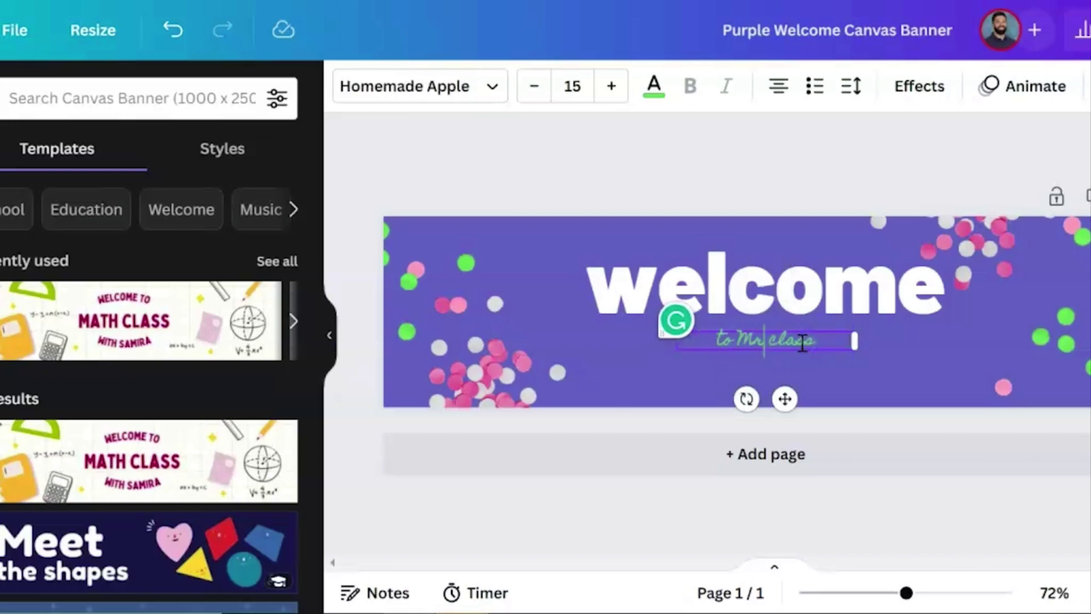
text(. Meehan's)
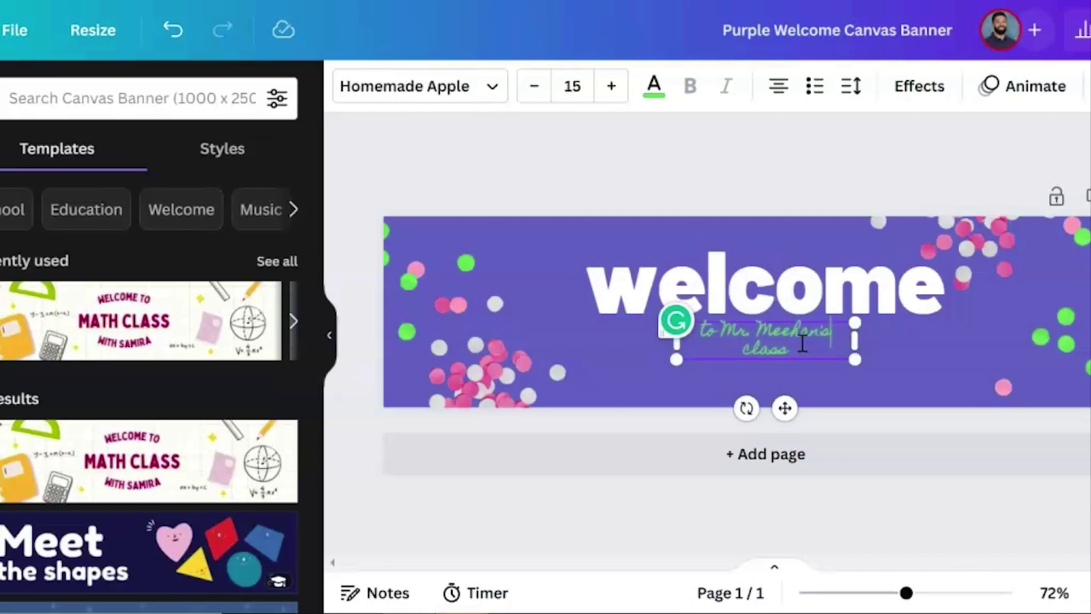
drag(849, 341, 909, 341)
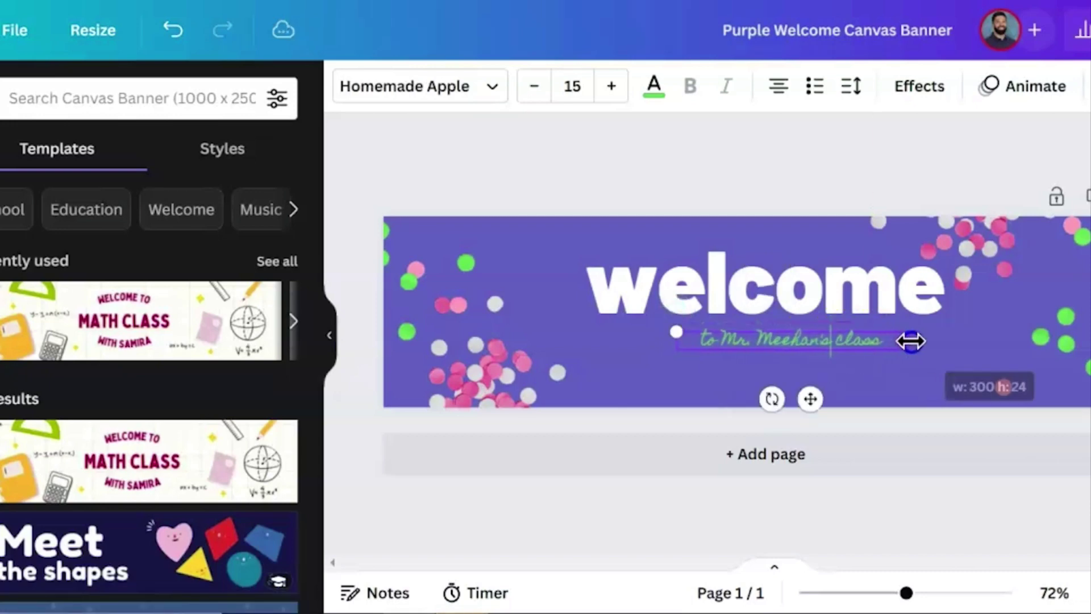
Step: Enlarge the handwritten class subtitle and position it centered beneath the welcome heading
drag(694, 337, 524, 256)
drag(603, 352, 650, 363)
click(907, 386)
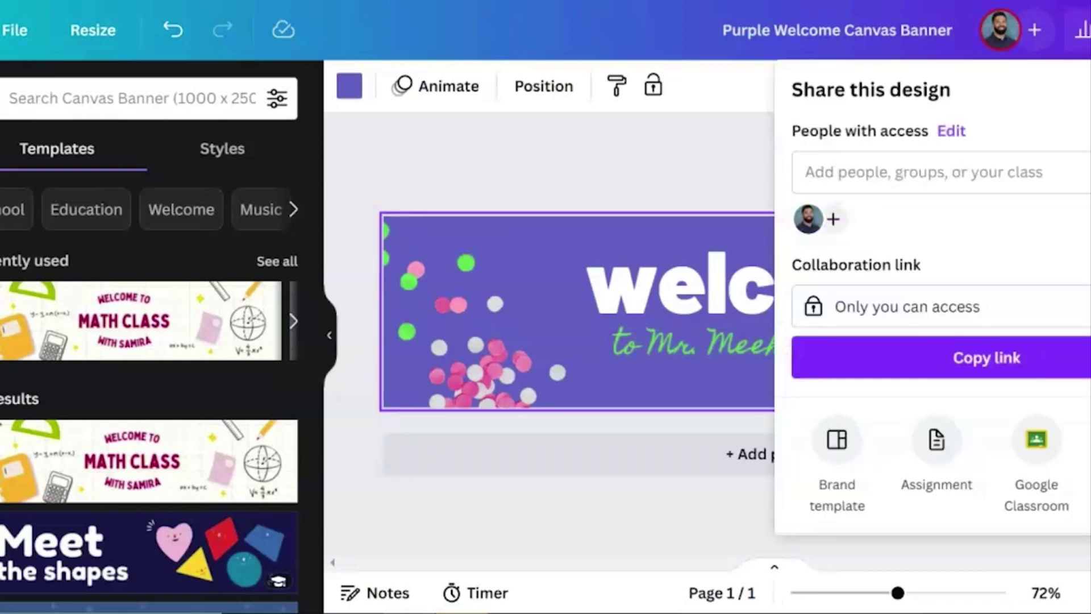
Step: Download the finished banner as a PNG at 1,000 × 250 px
scroll(1052, 404, down, 4)
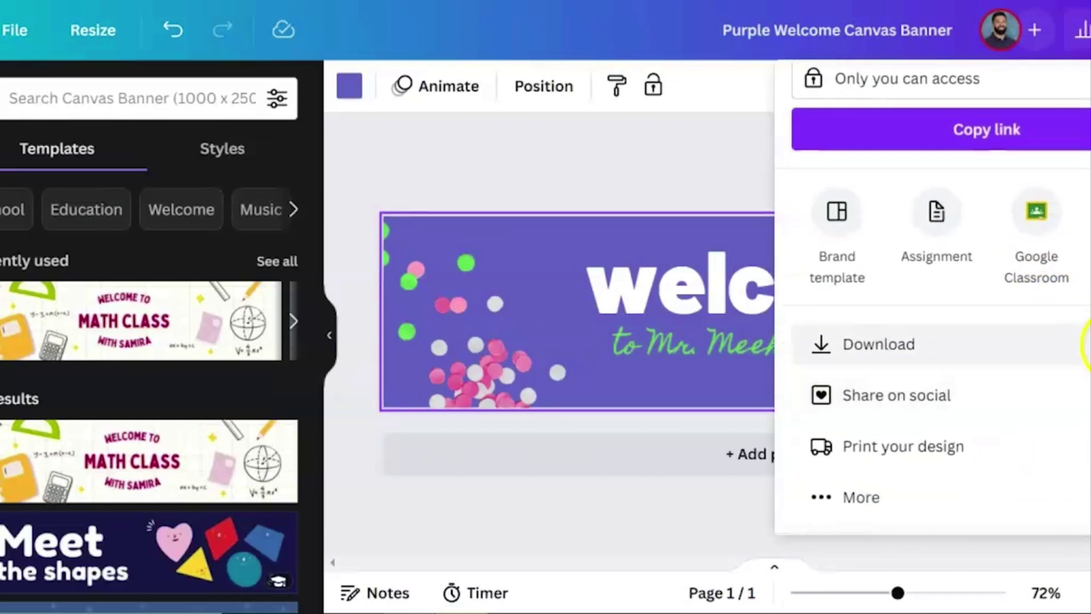
click(1068, 343)
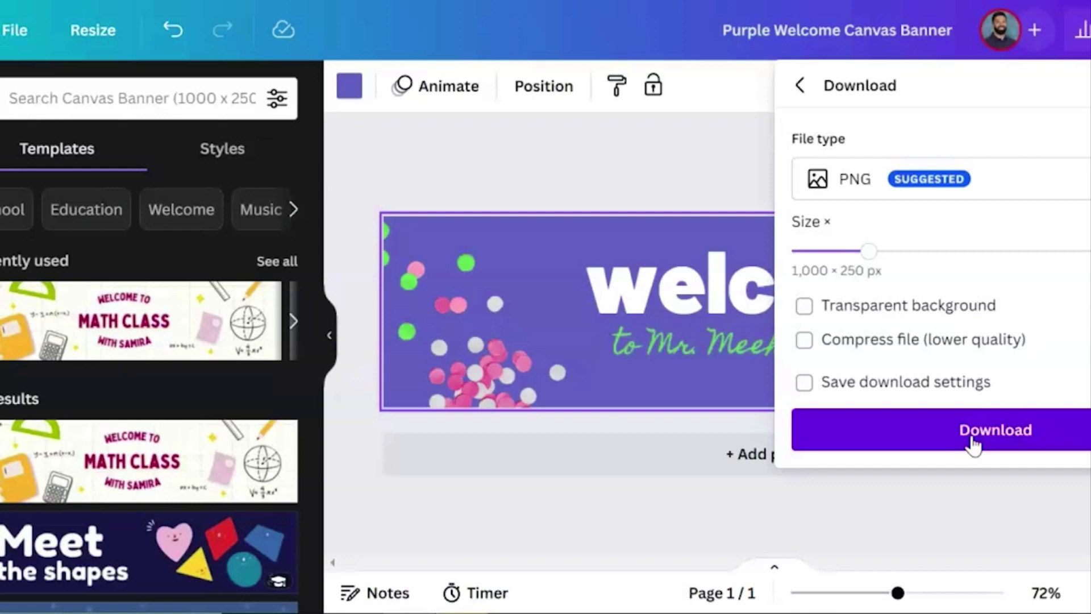
click(1005, 439)
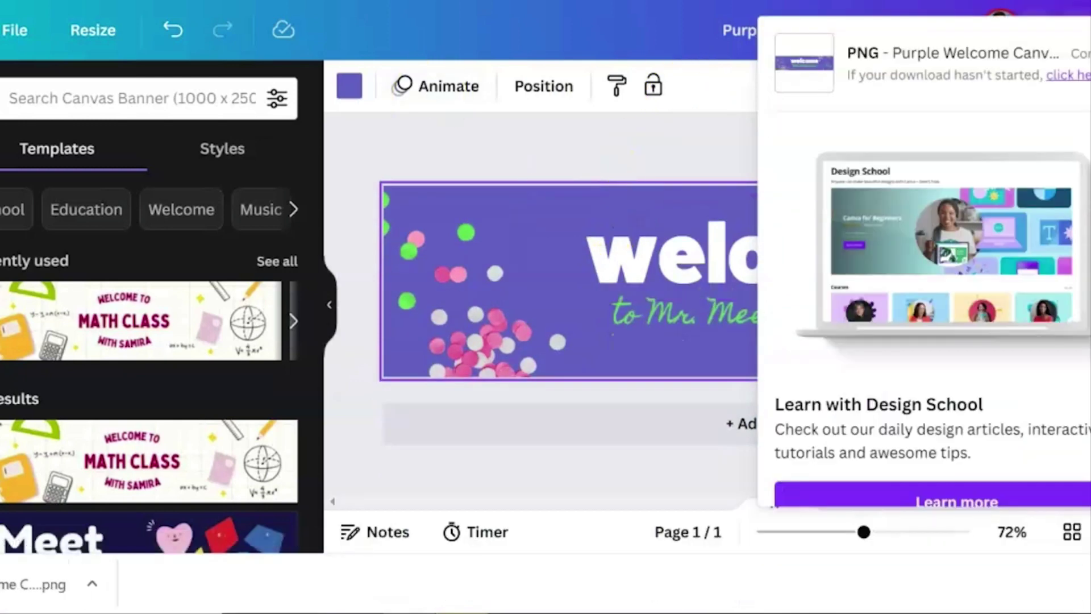
Step: Switch to the ncbold course in Canvas and examine the image option in its course details settings
key(ctrl+Tab)
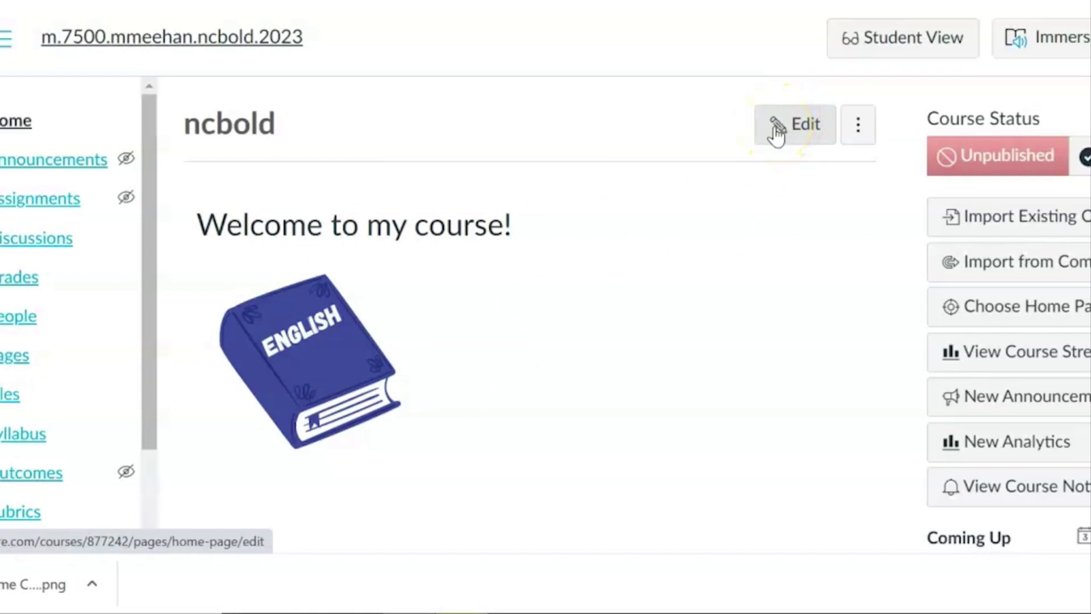
scroll(107, 385, down, 4)
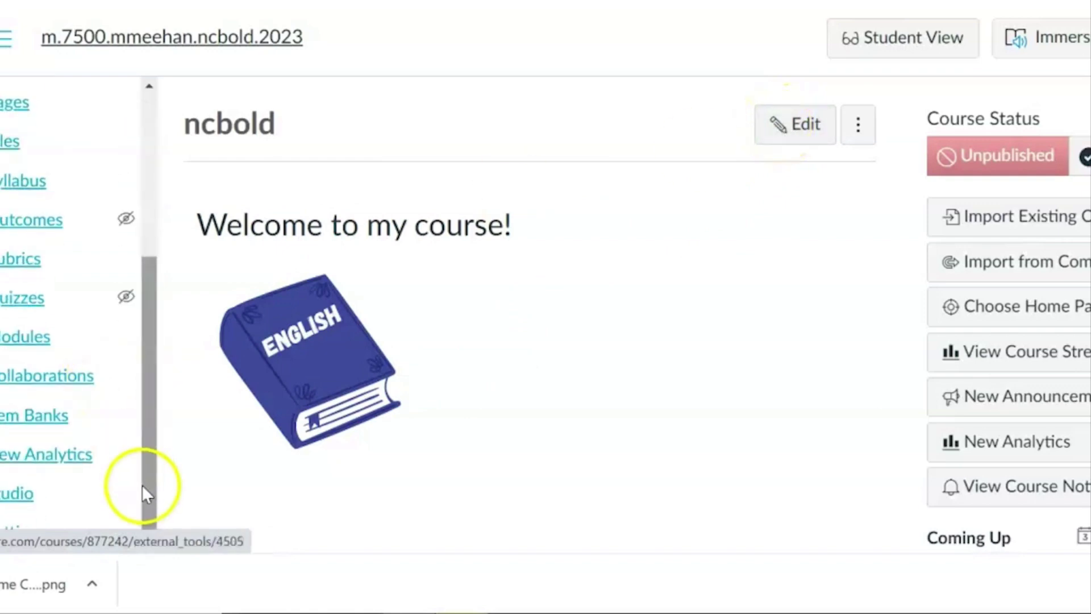
click(19, 539)
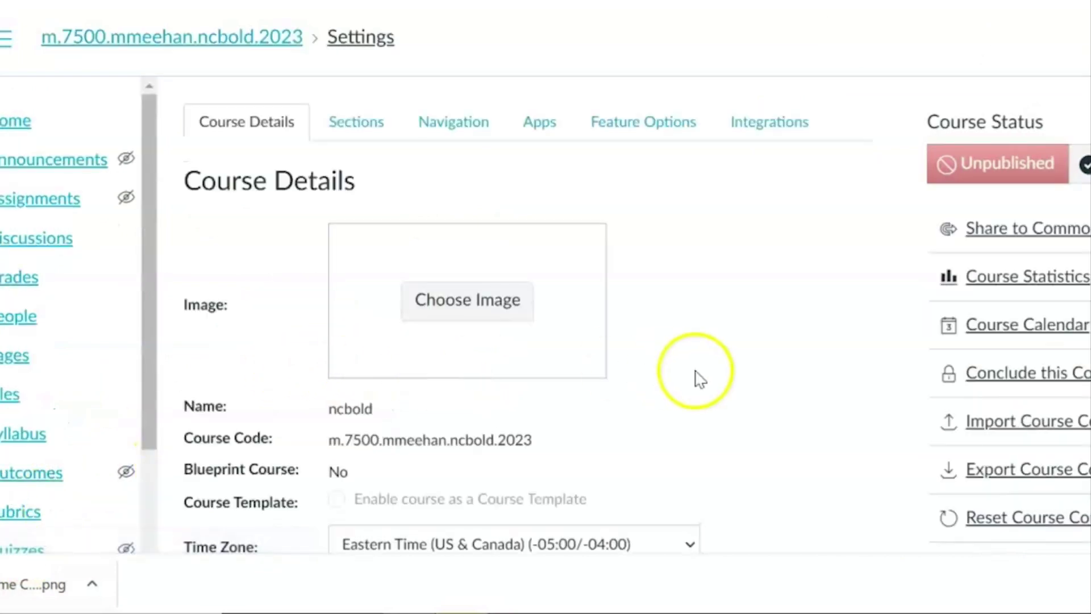
scroll(700, 379, down, 3)
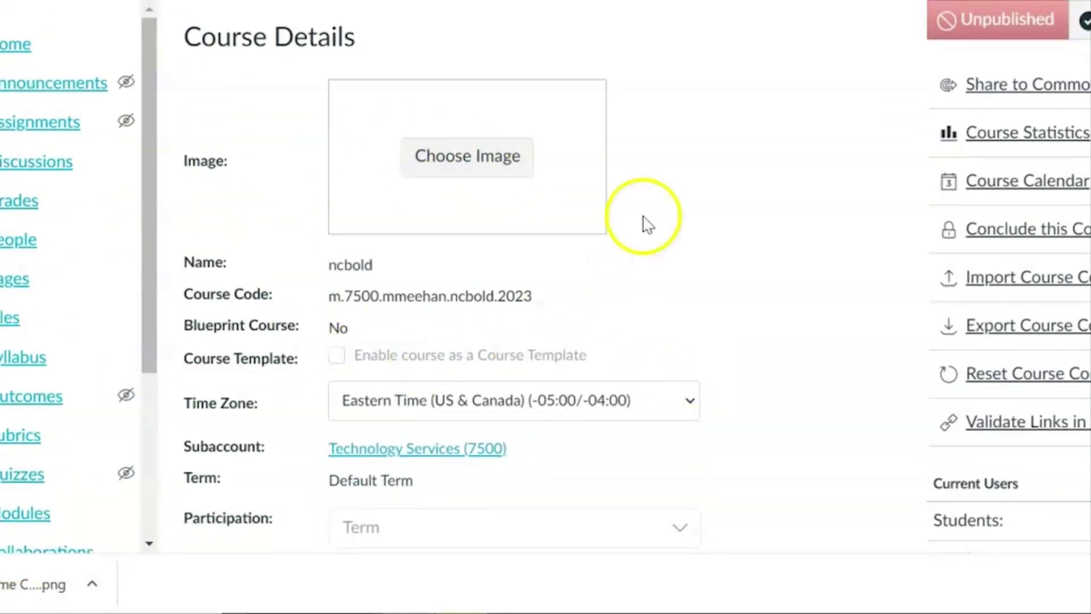
scroll(692, 360, up, 3)
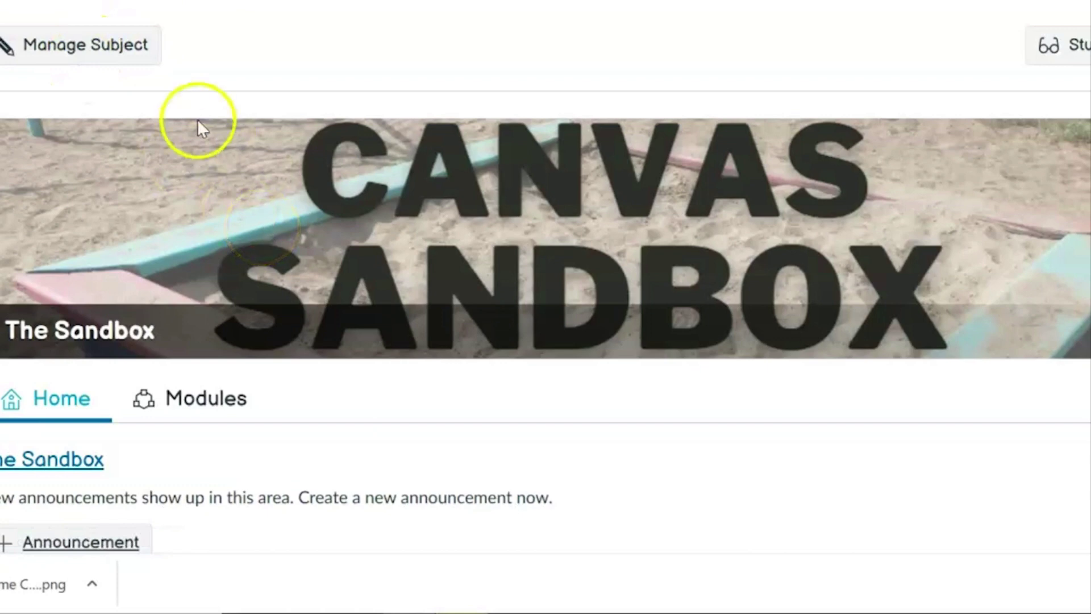
Step: Examine the card image and wide banner image settings of The Sandbox course, and return to the ncbold settings
click(118, 49)
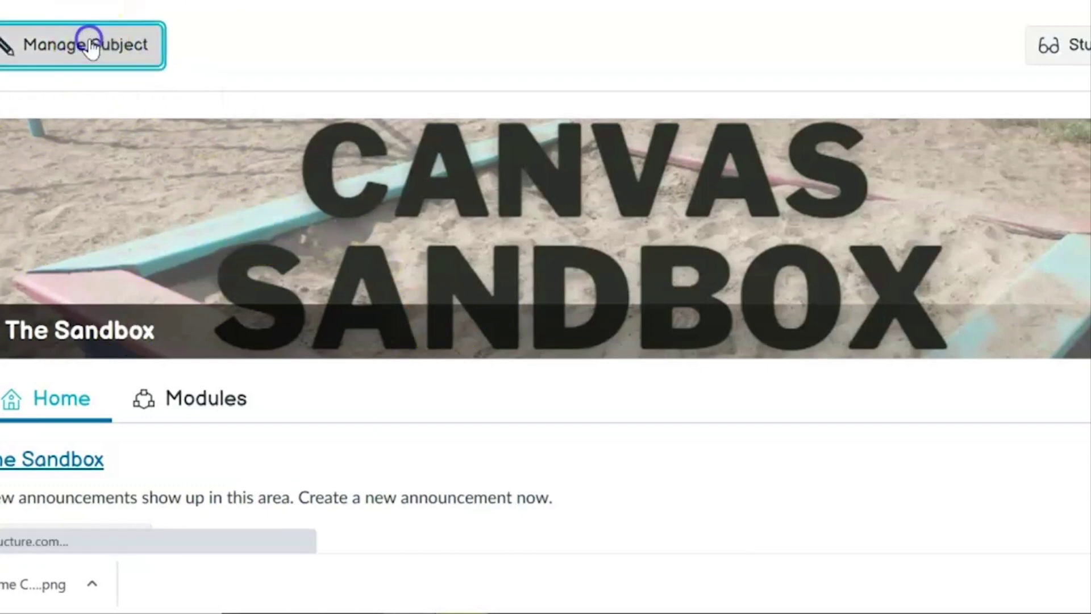
scroll(81, 464, down, 2)
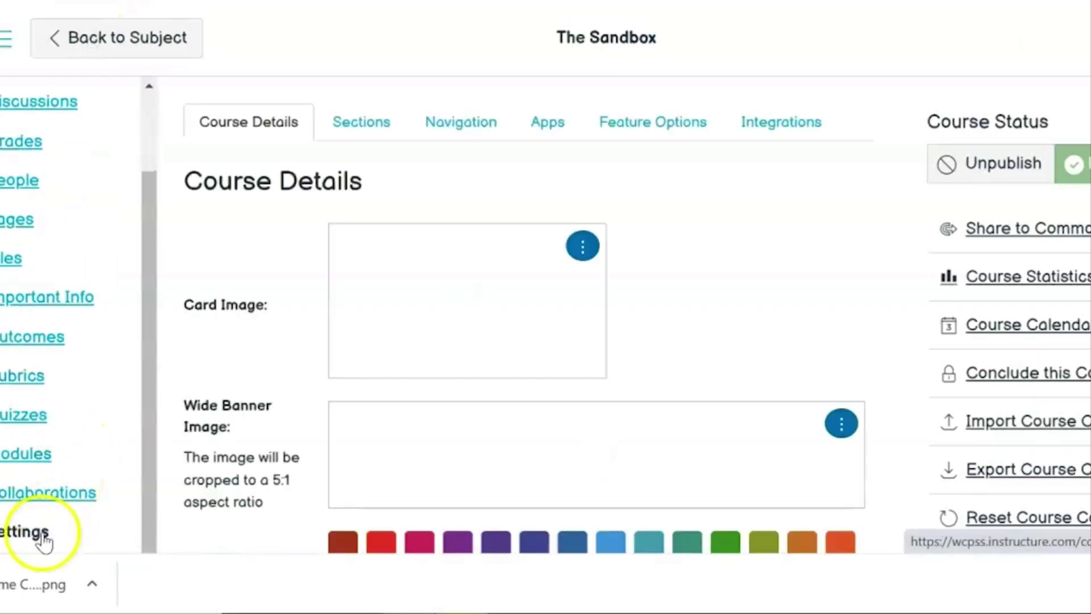
scroll(189, 460, down, 3)
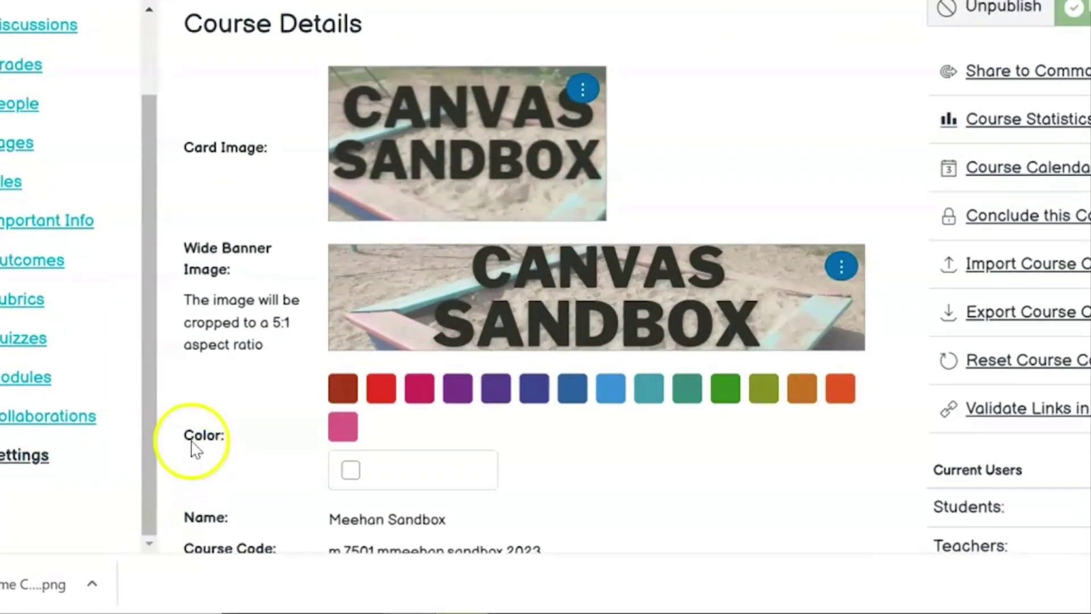
click(516, 277)
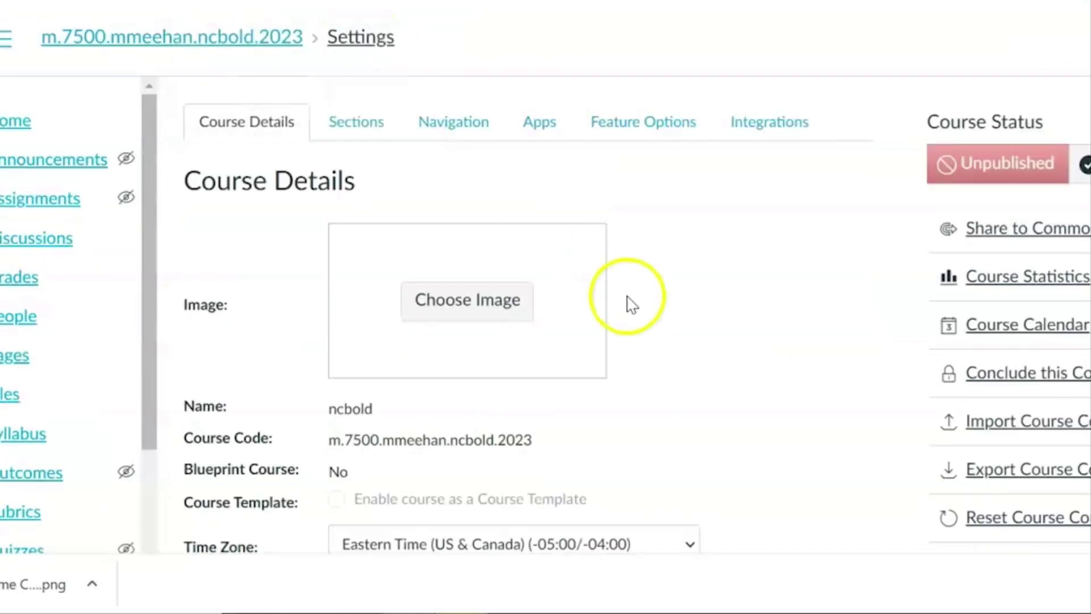
Step: Open the course's Home Page for editing and insert a blank line above "Welcome to my course!"
scroll(629, 301, down, 2)
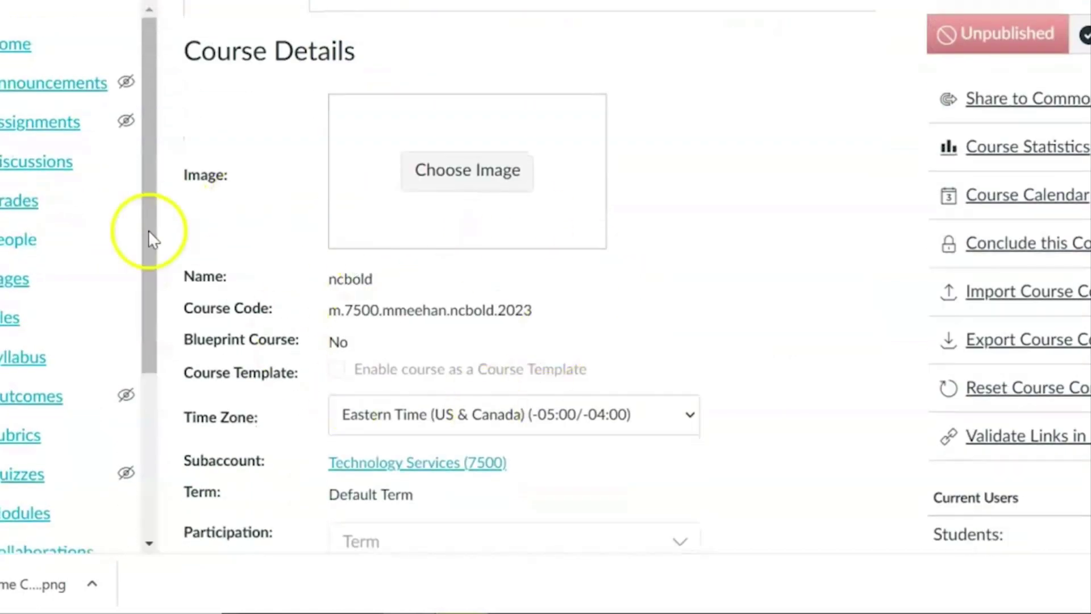
click(17, 284)
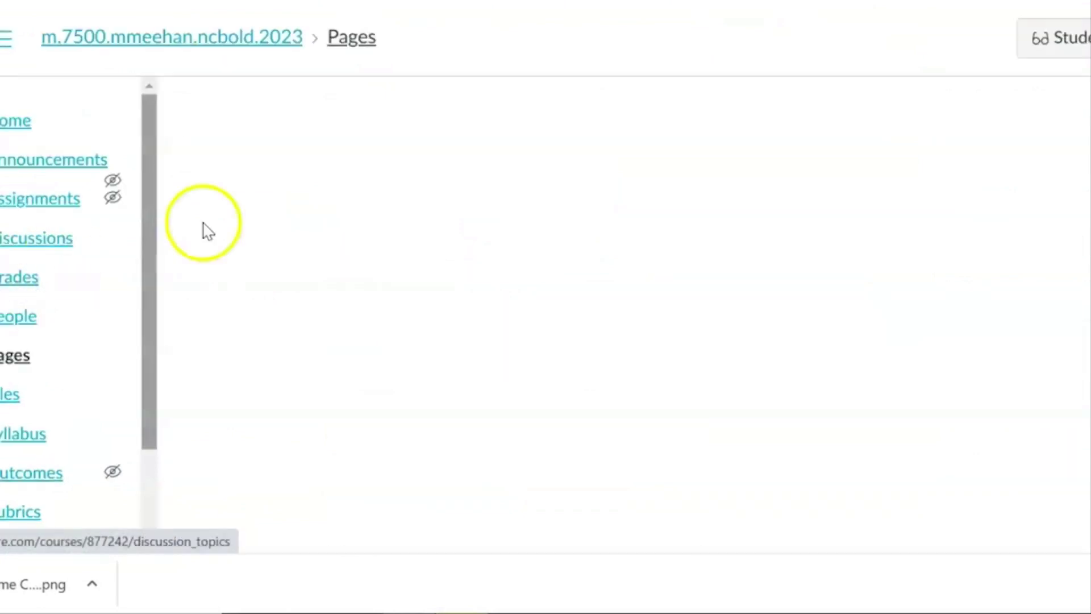
scroll(912, 261, down, 1)
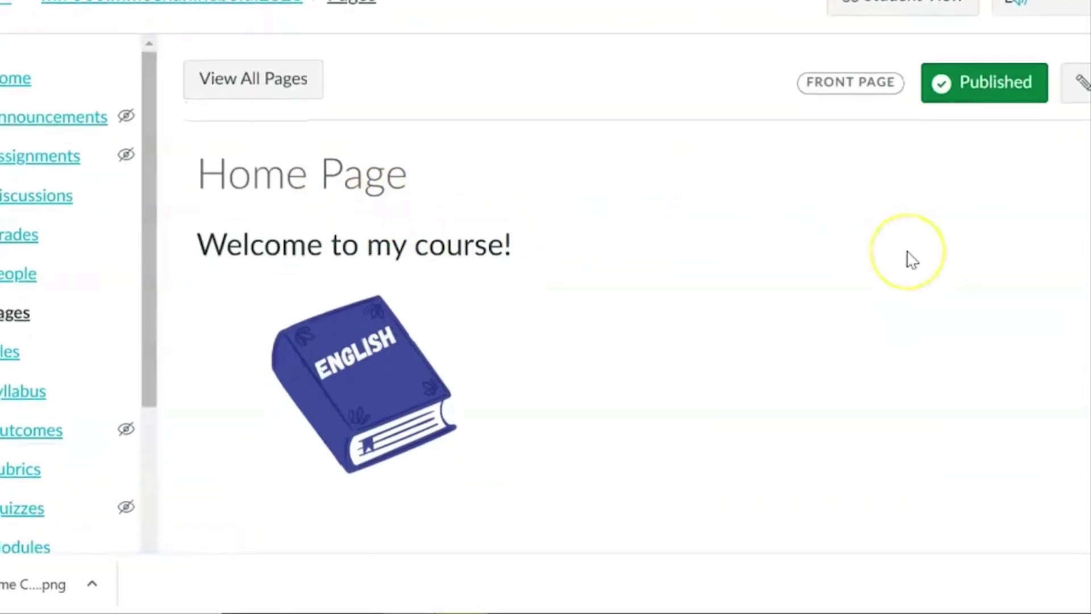
click(1081, 80)
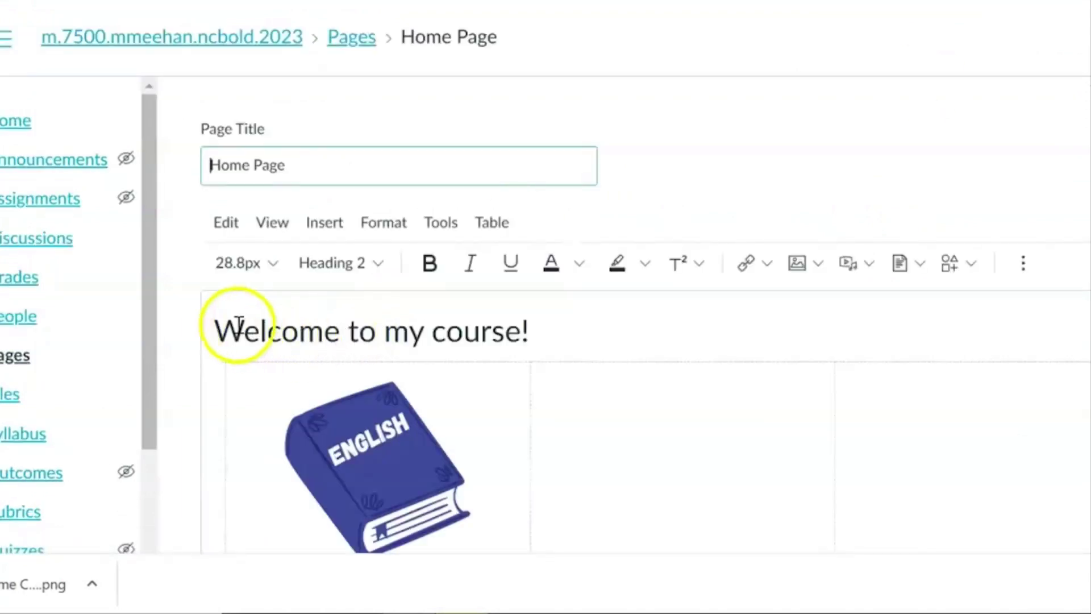
click(215, 330)
key(Return)
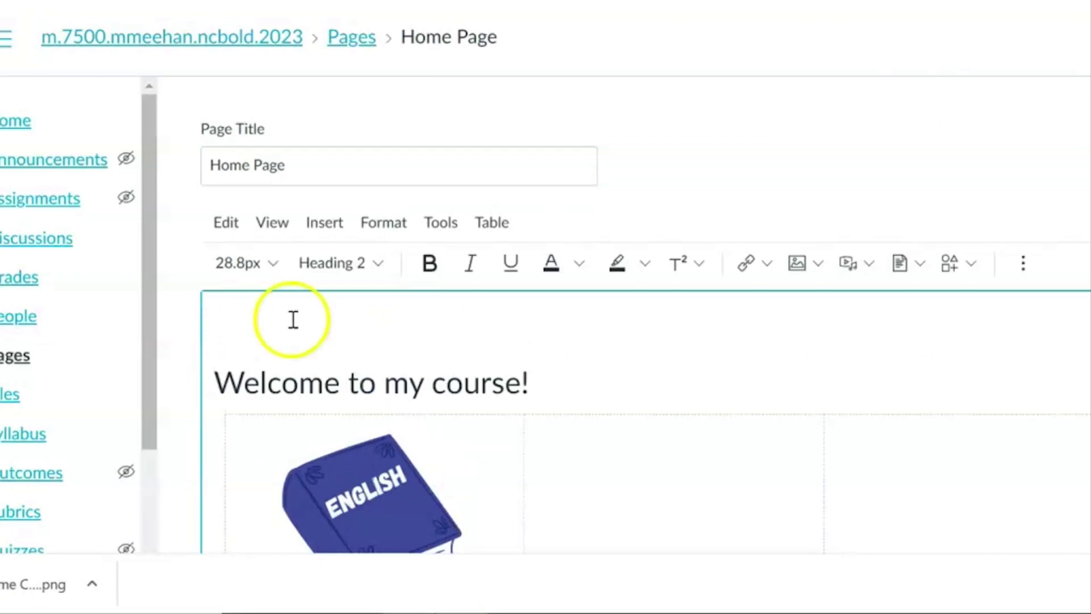
Step: Upload Purple Welcome Canvas Banner.png from the computer and insert it in the blank line above the heading
click(798, 264)
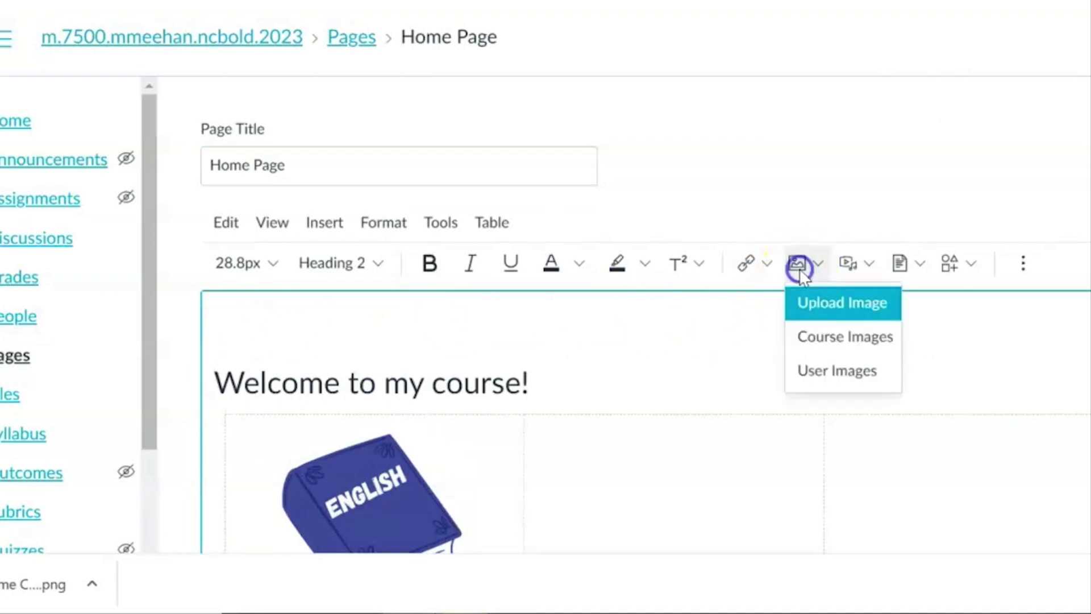
click(824, 315)
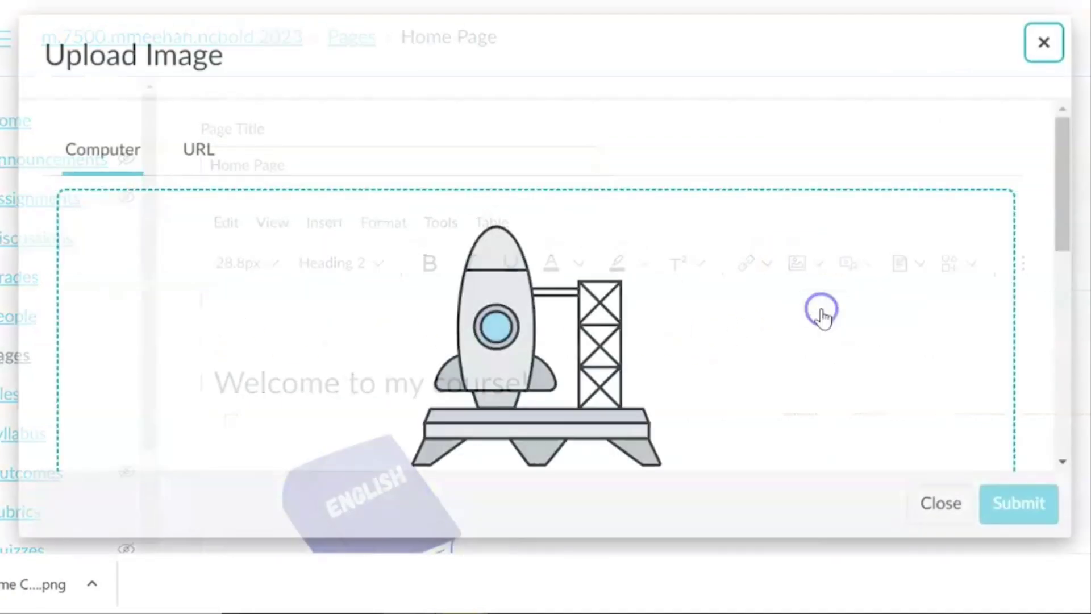
scroll(609, 360, down, 3)
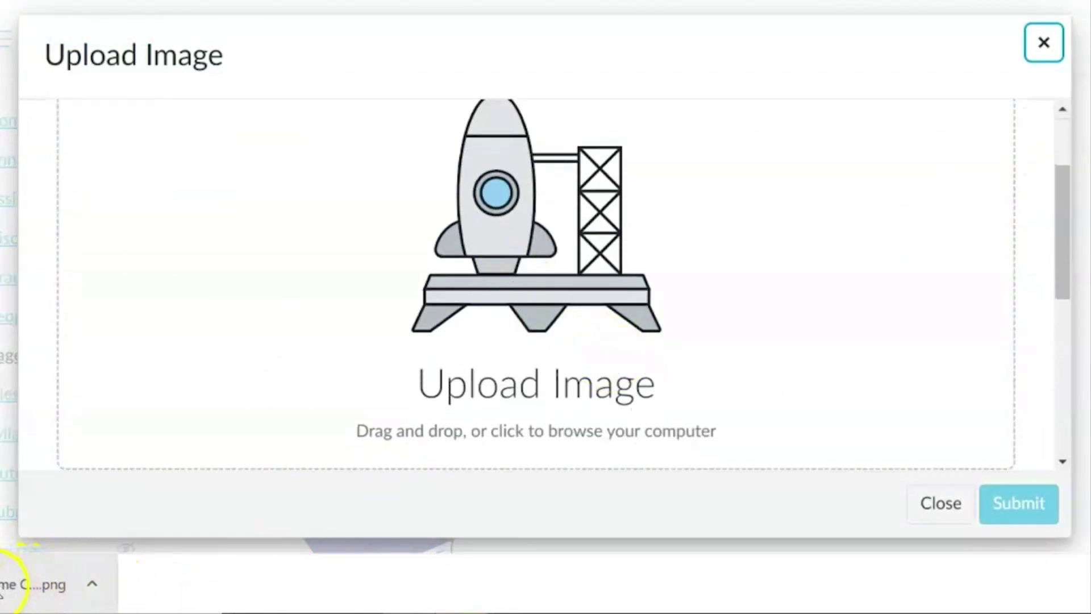
drag(17, 596, 507, 250)
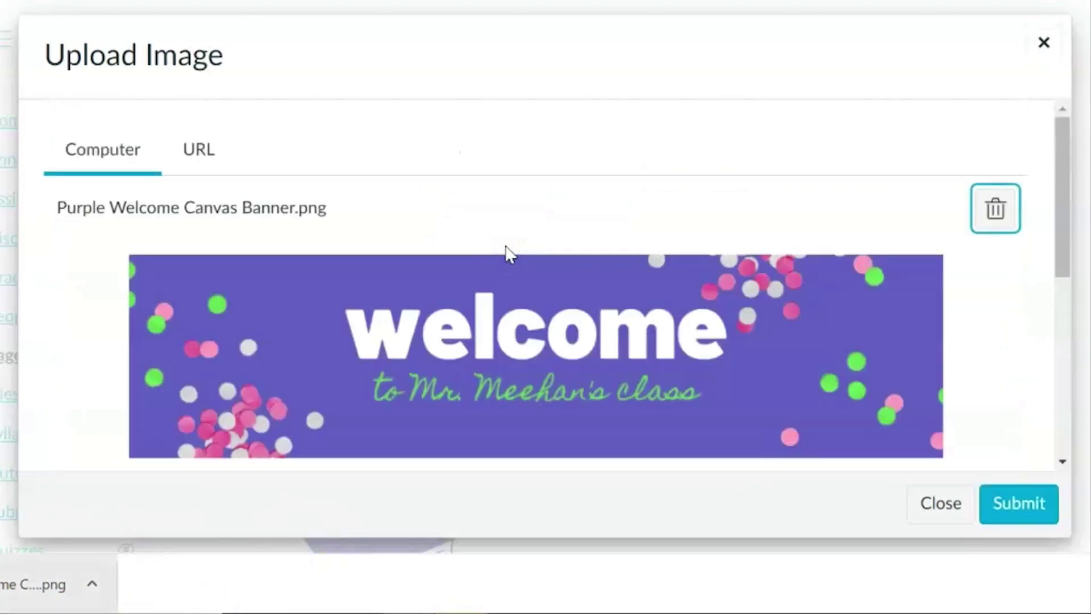
scroll(506, 250, down, 1)
scroll(380, 281, down, 4)
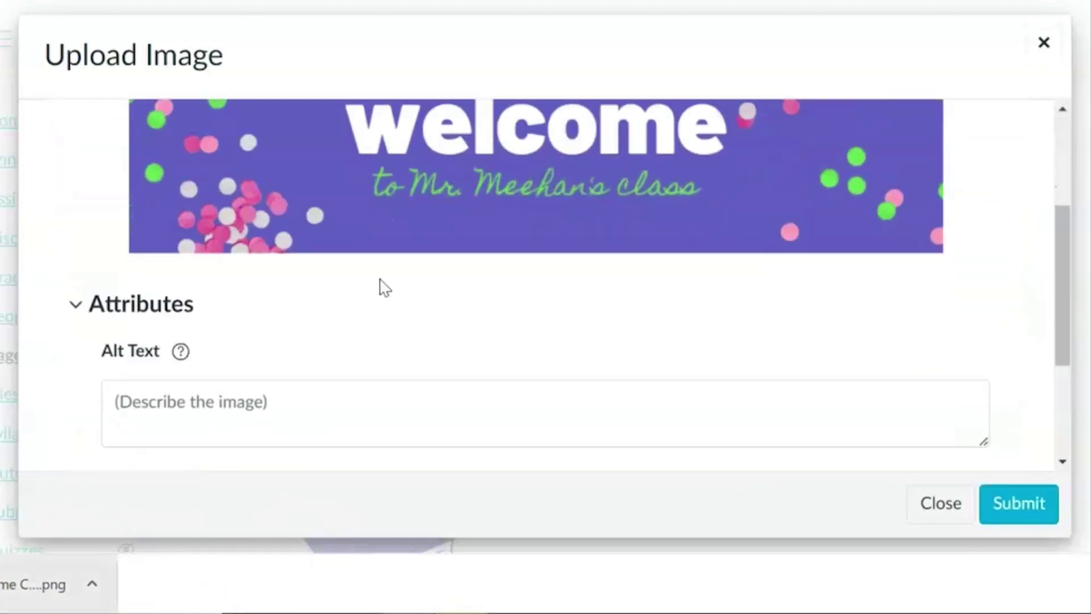
click(1019, 502)
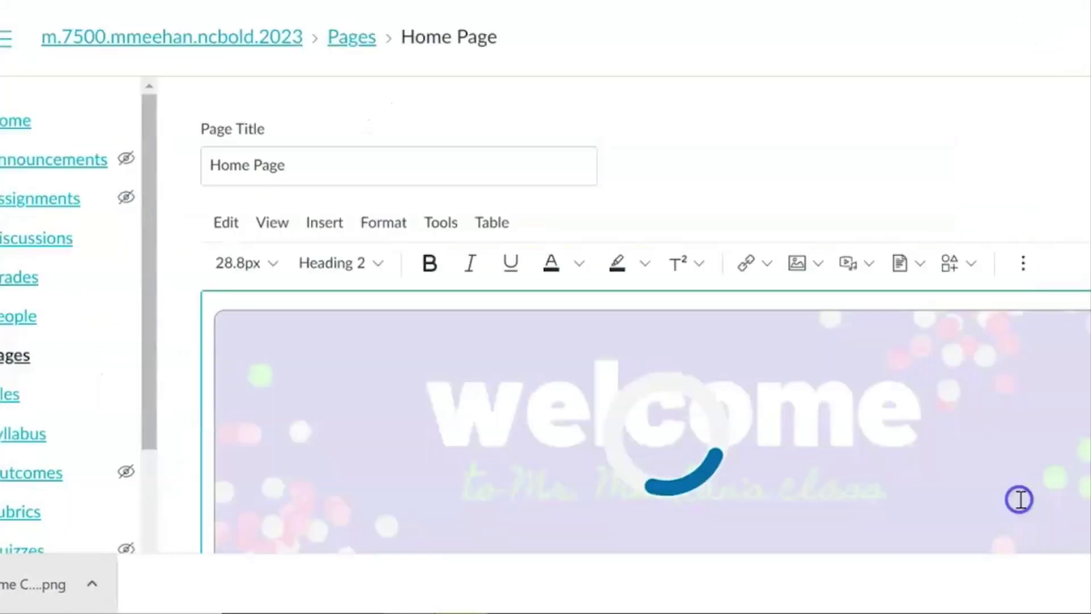
Step: Shrink the inserted welcome banner slightly and save the Home Page
scroll(1021, 506, down, 3)
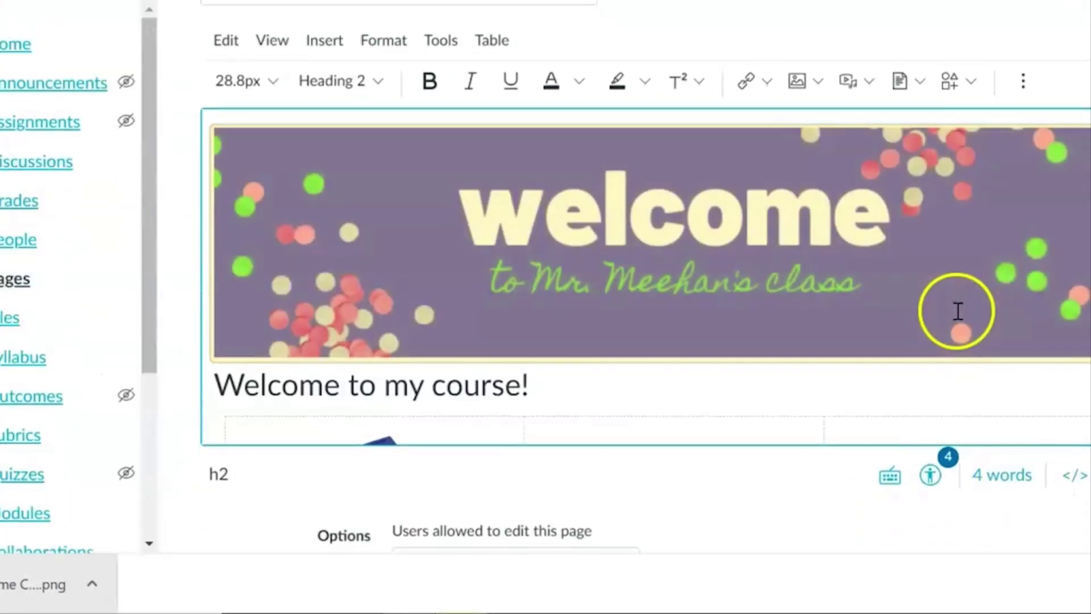
click(959, 312)
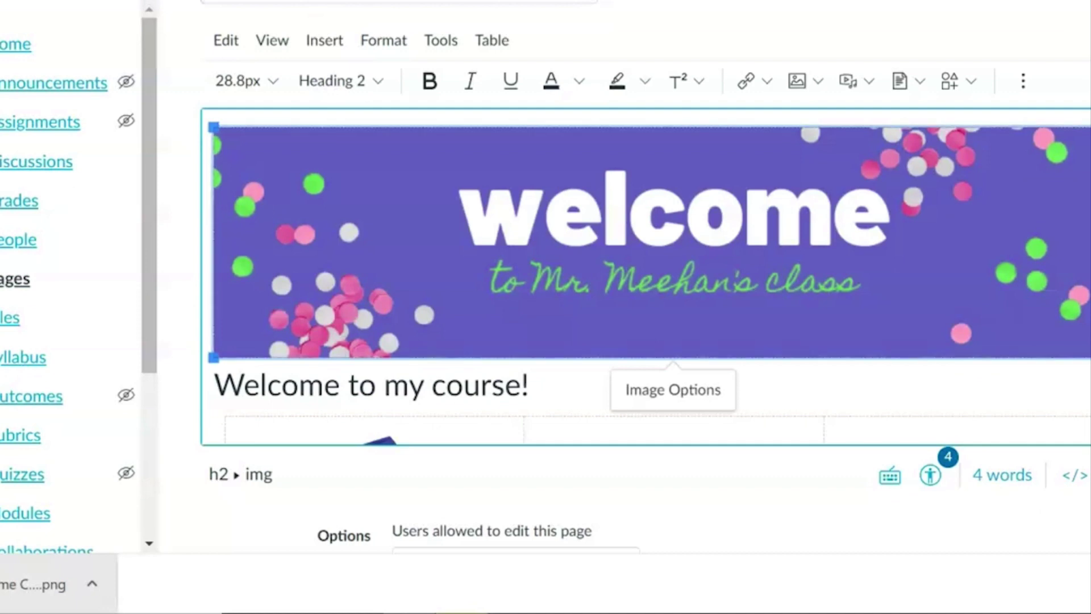
mouse_move(1088, 357)
mouse_down()
mouse_move(1002, 302)
mouse_move(999, 325)
mouse_move(1090, 354)
mouse_up()
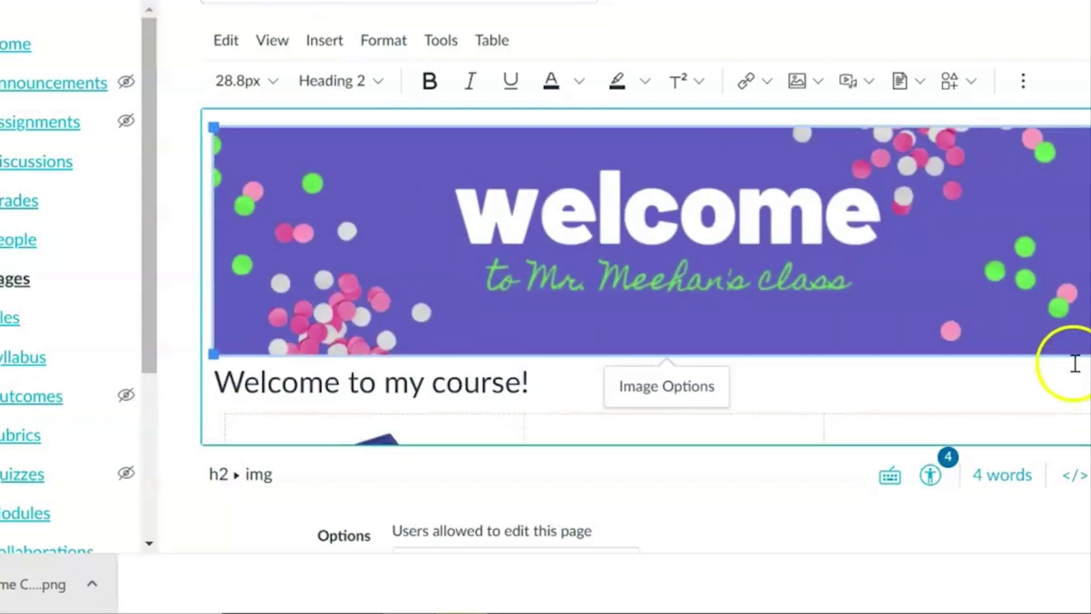
scroll(1066, 366, down, 5)
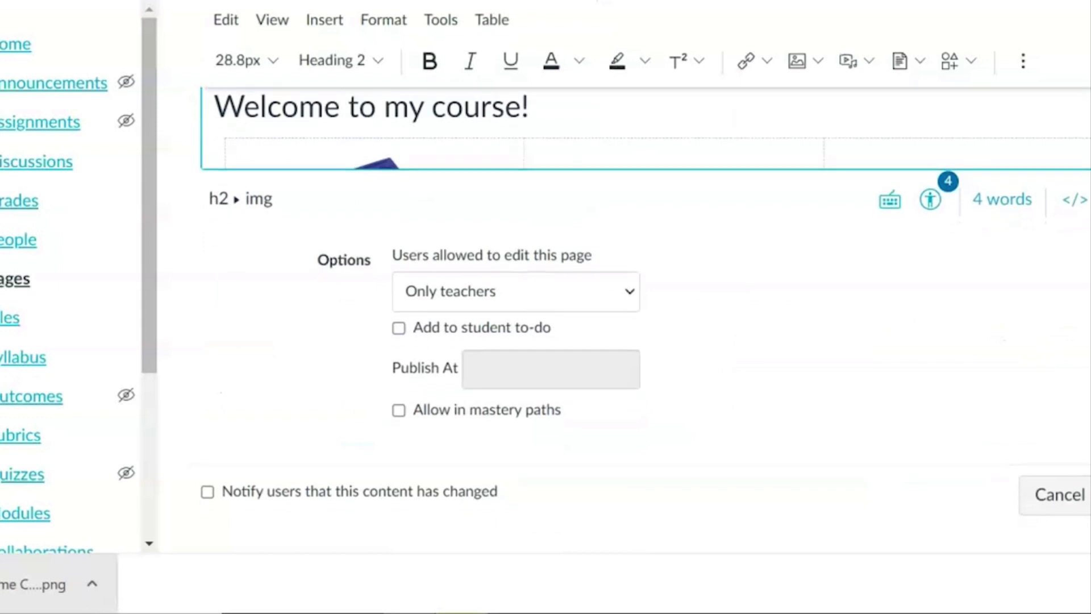
scroll(546, 348, up, 1)
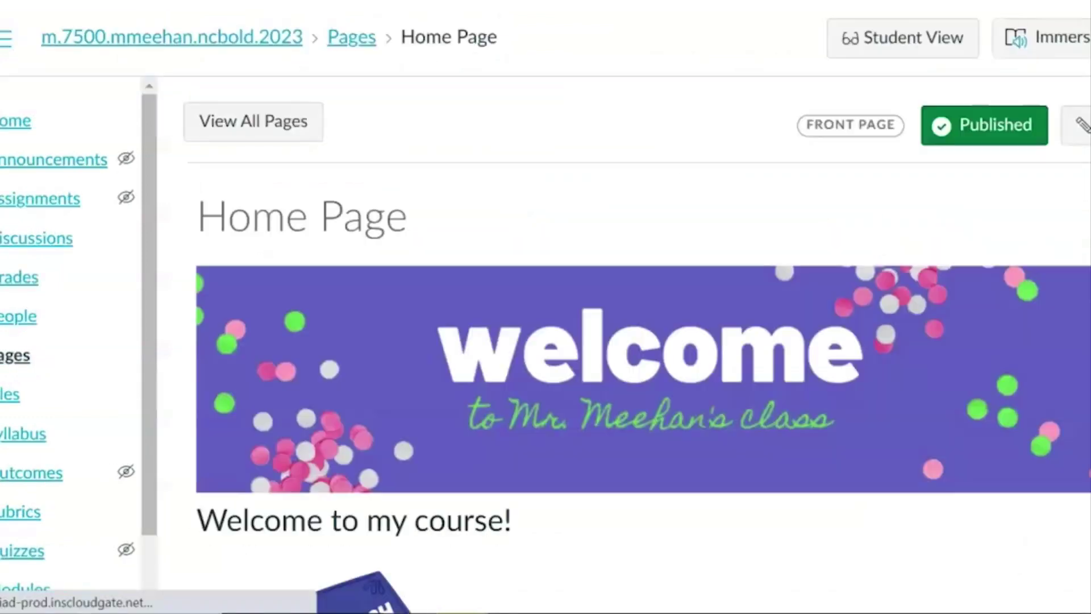
scroll(642, 341, down, 3)
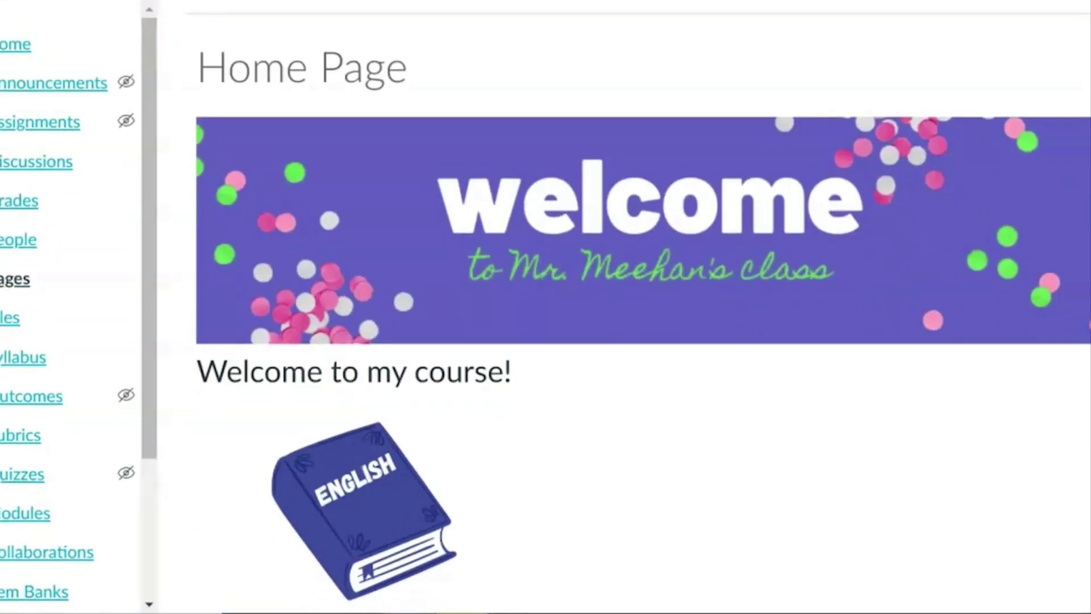
scroll(642, 341, down, 1)
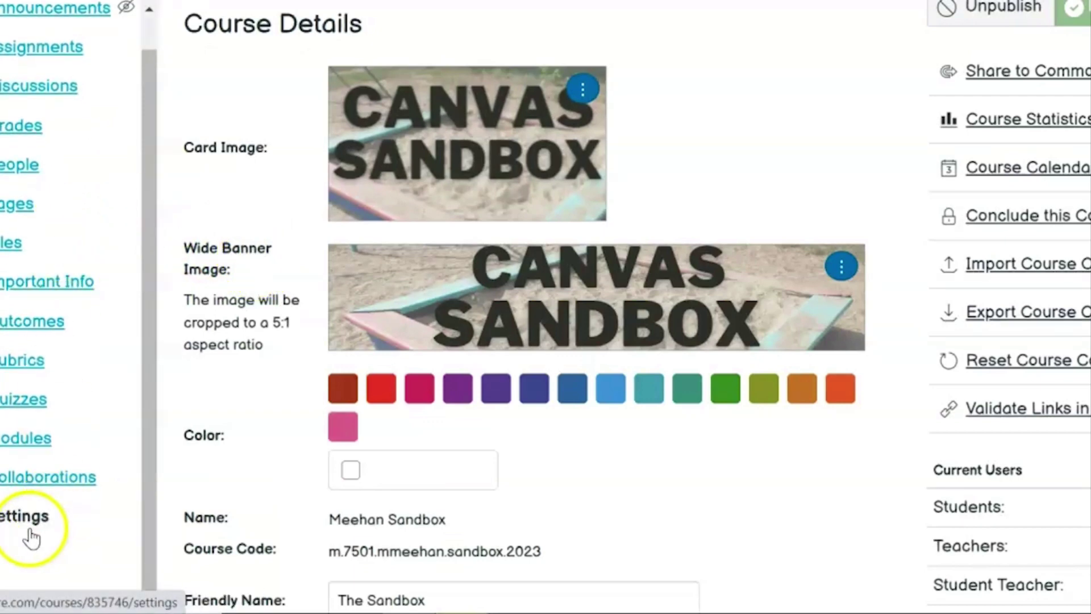
Step: Replace The Sandbox course's wide banner image with SandboxBanner.png from the Downloads folder
click(841, 267)
click(844, 354)
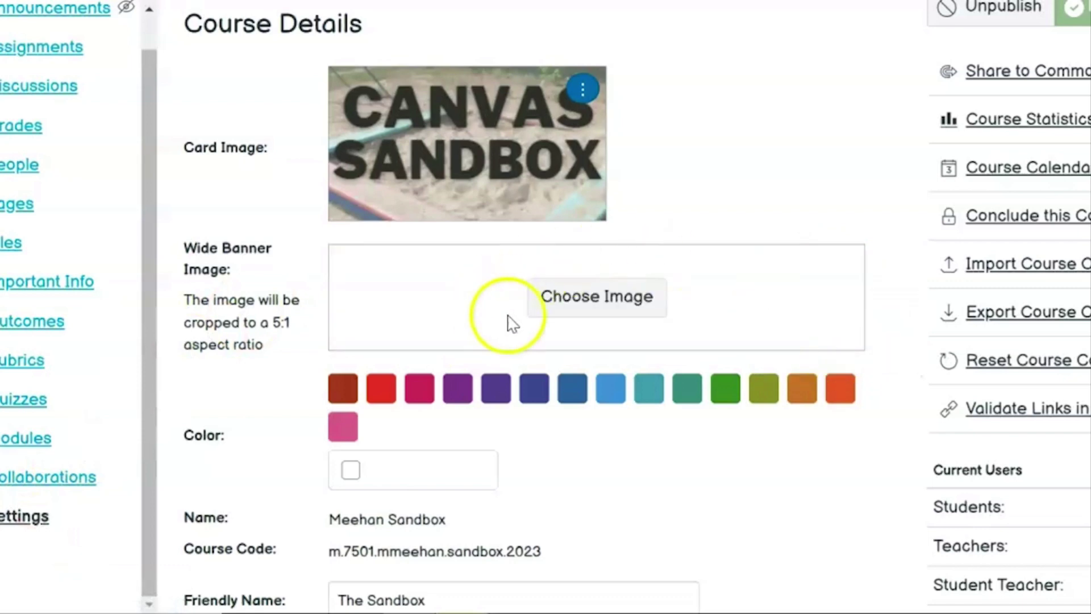
click(597, 307)
click(435, 368)
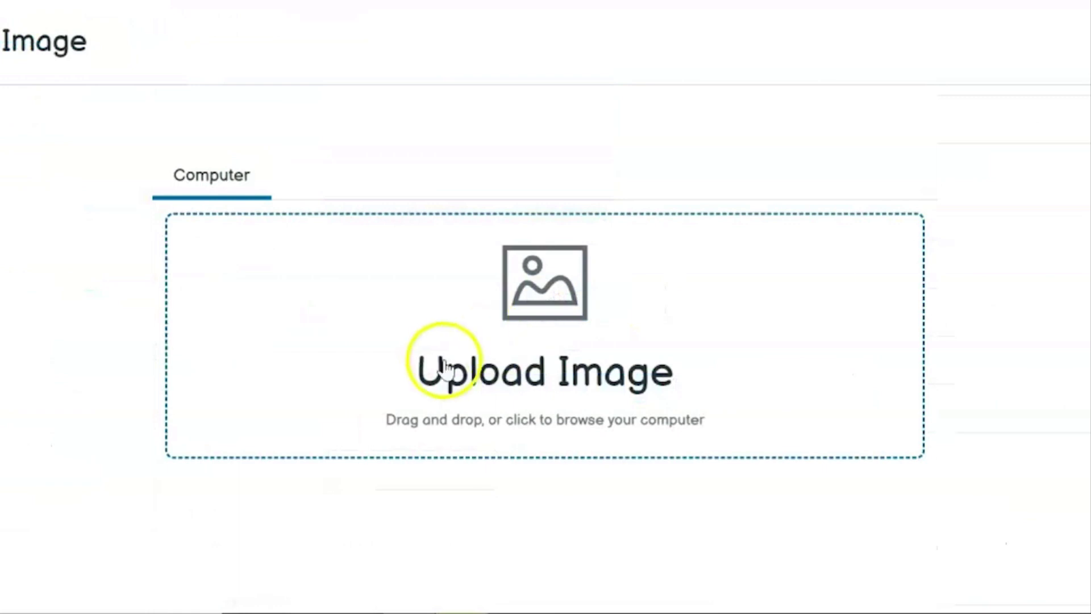
click(512, 312)
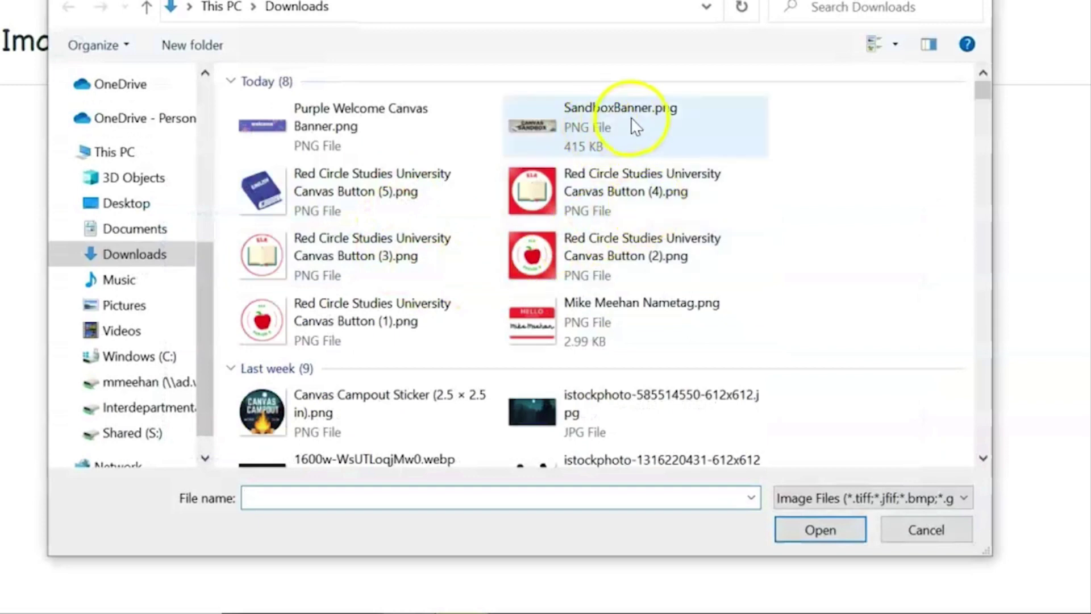
click(606, 116)
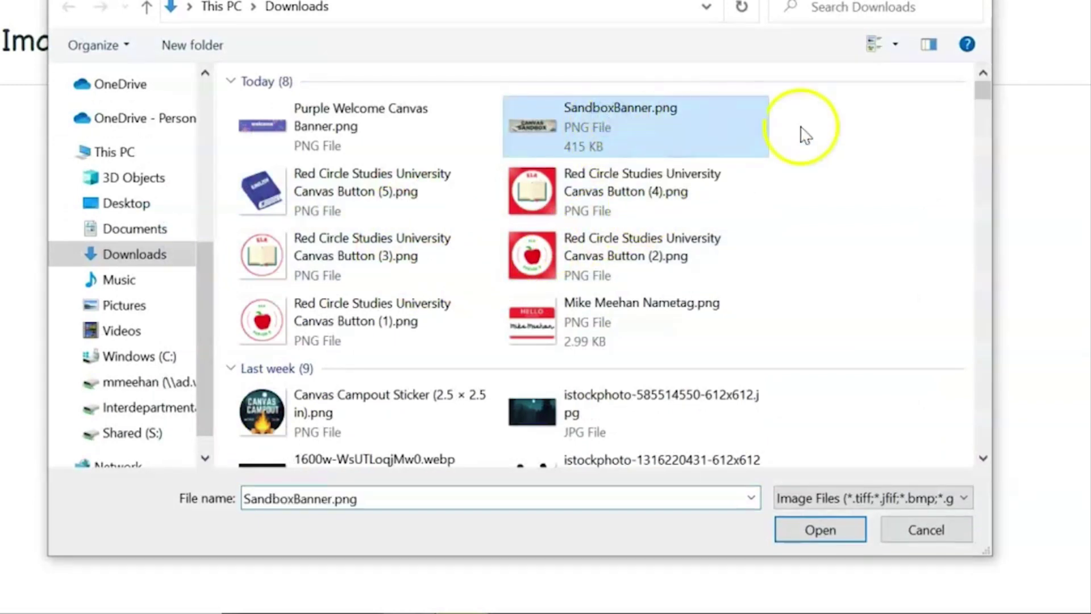
click(821, 531)
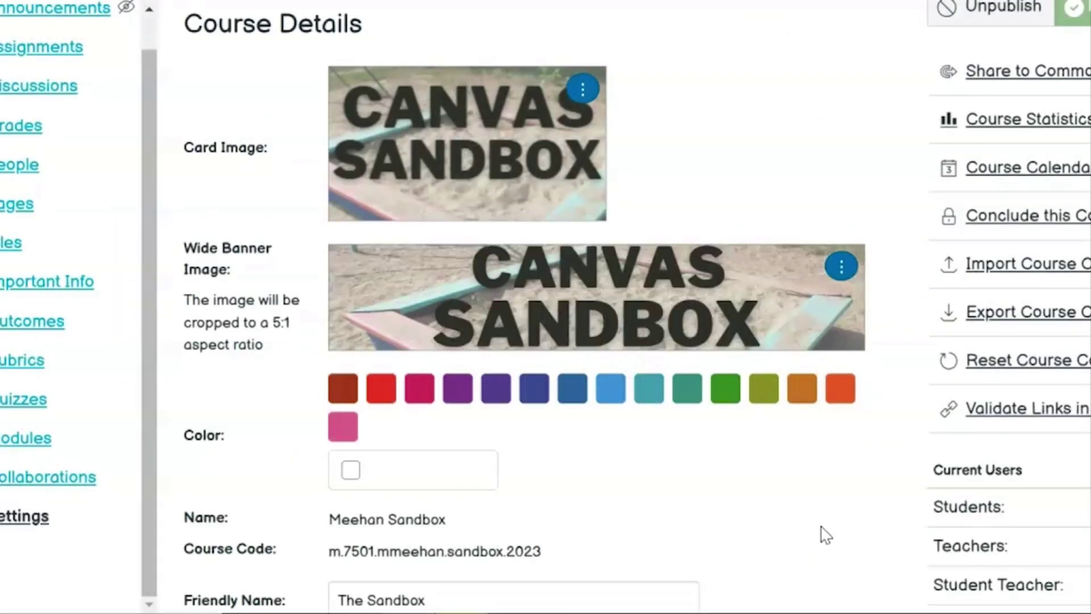
Step: Open The Sandbox course and check how the wide banner appears on its Home and Modules views
scroll(193, 204, up, 1)
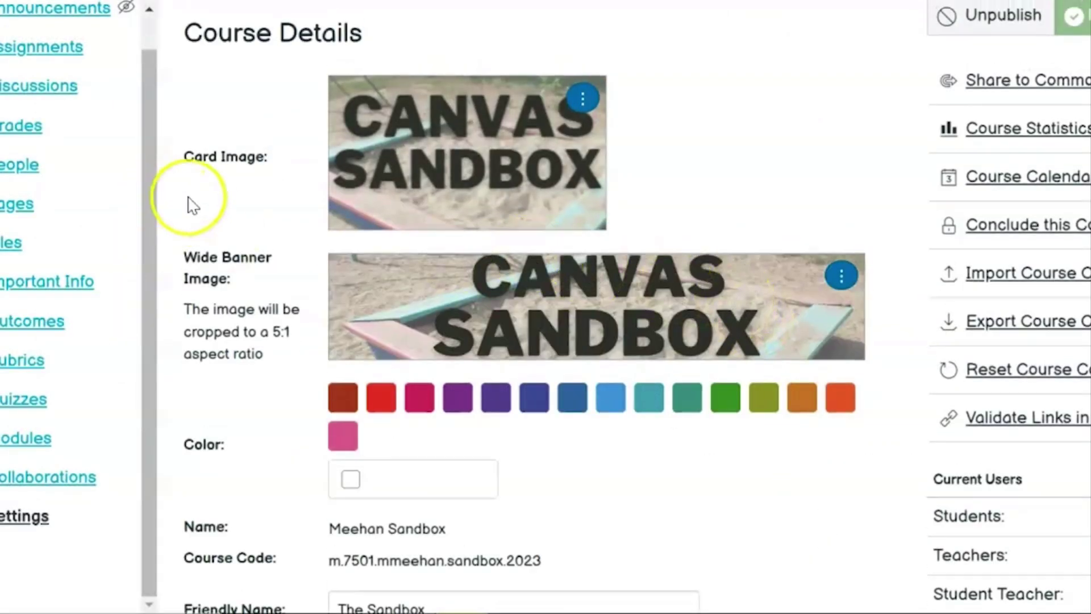
scroll(192, 203, up, 5)
click(102, 35)
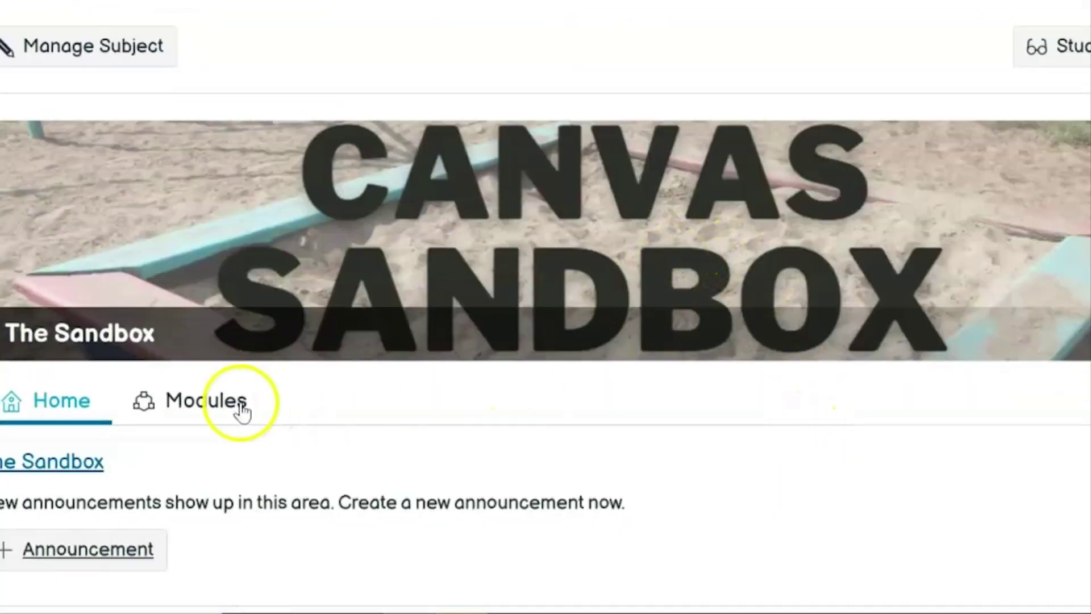
click(199, 404)
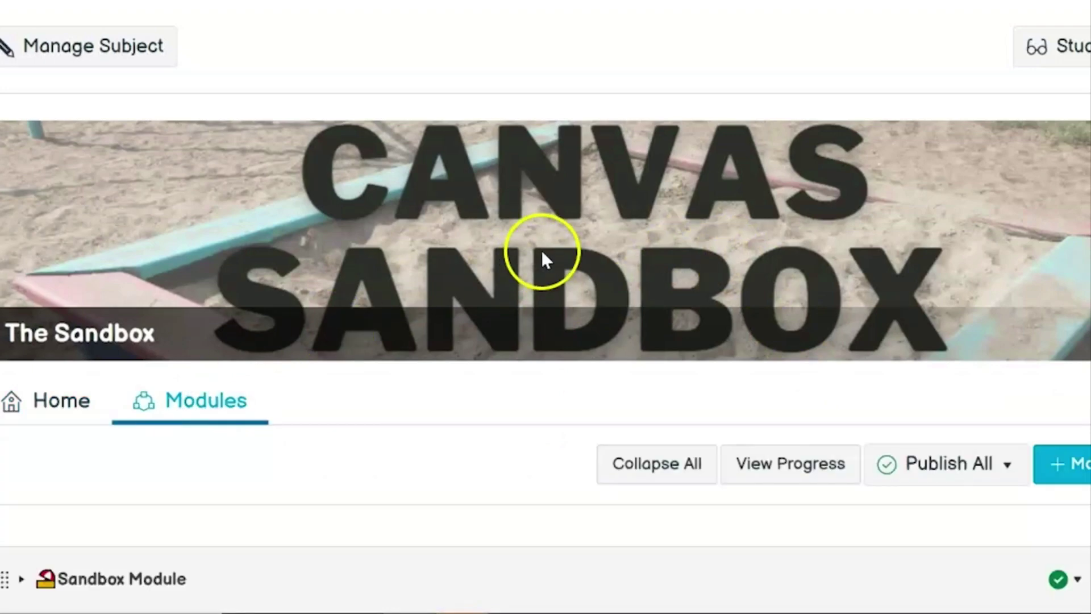
click(67, 400)
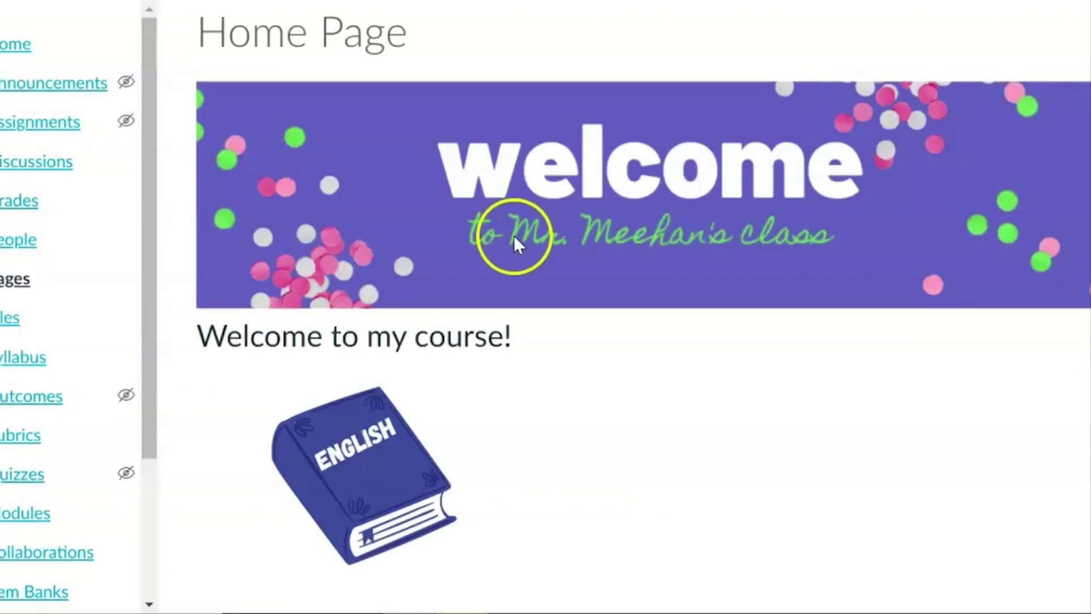
Step: Look through the published courses' card images on the homeroom dashboard, including the NCBOLD card
scroll(548, 279, up, 1)
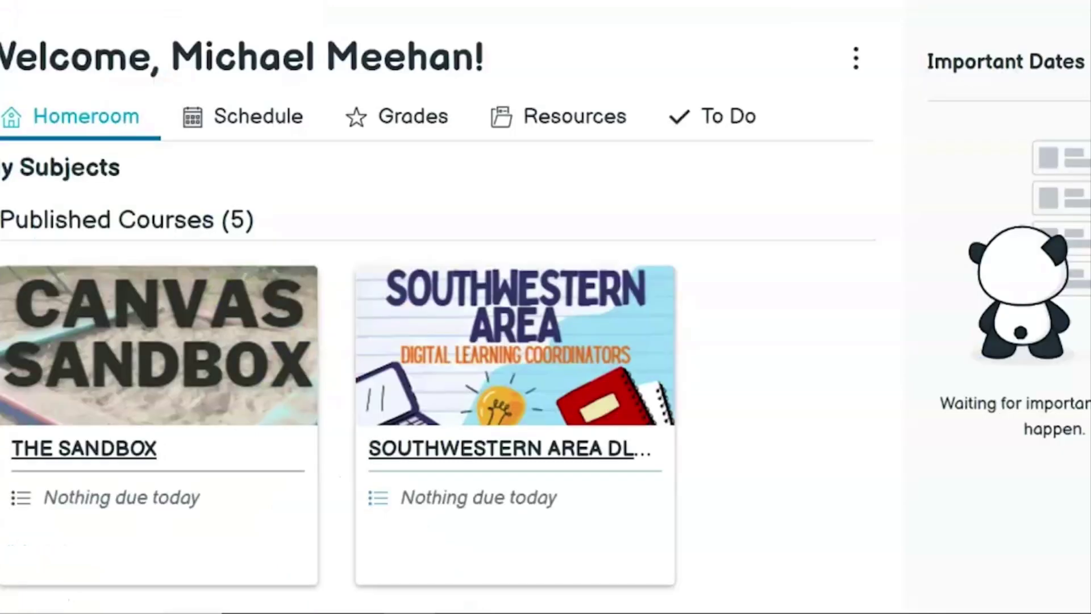
scroll(556, 256, down, 4)
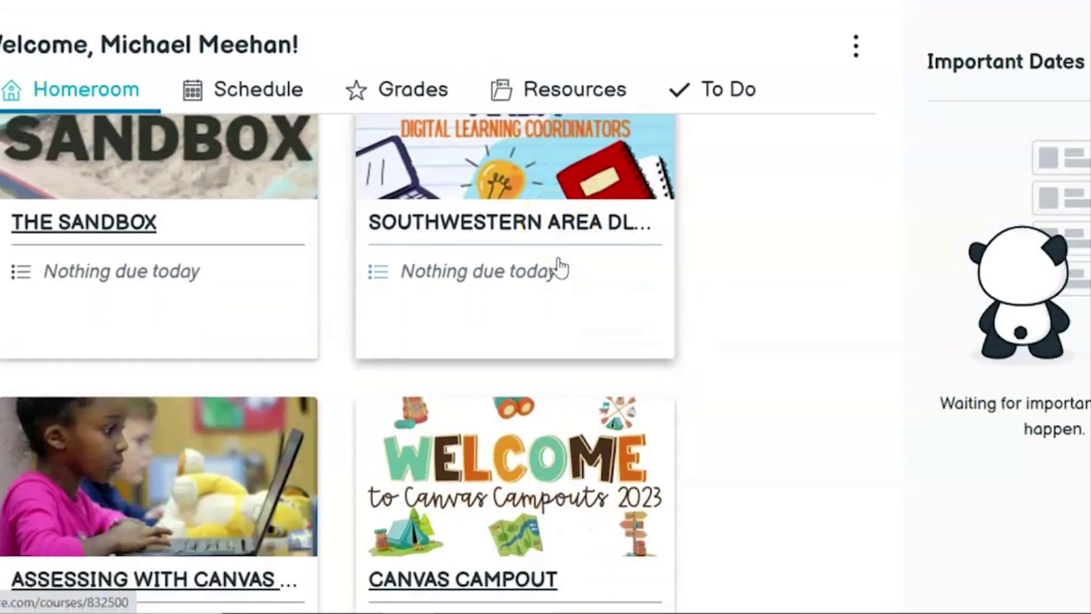
scroll(560, 266, down, 3)
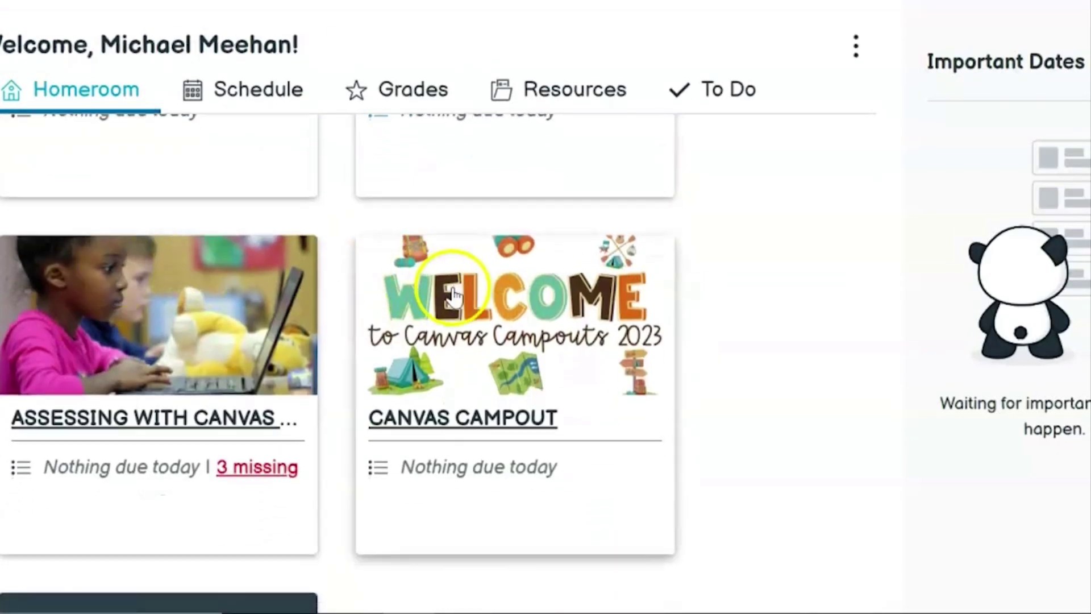
scroll(452, 294, down, 4)
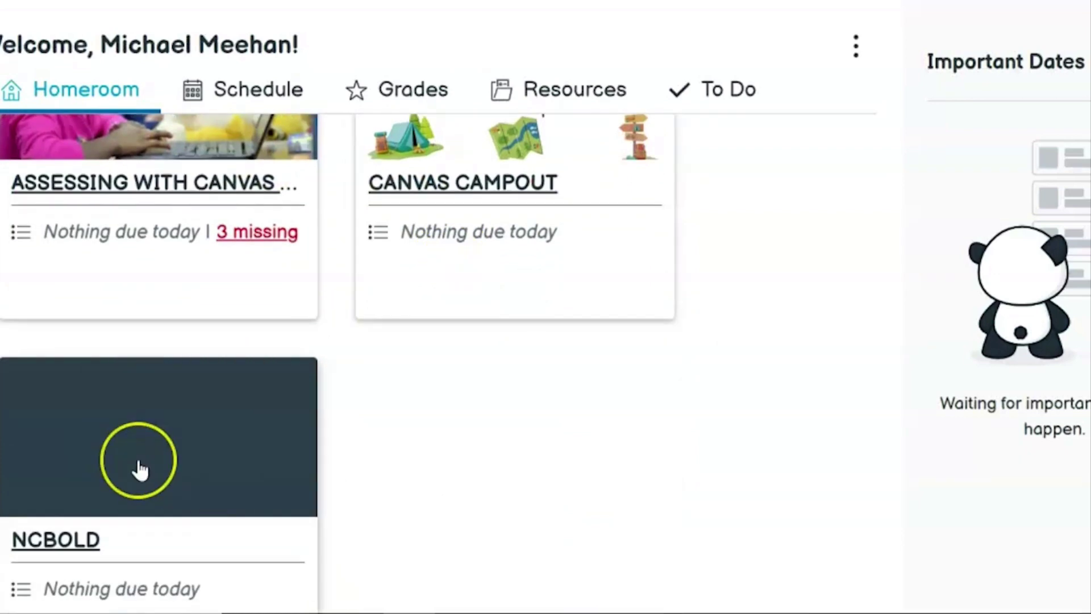
scroll(695, 386, up, 4)
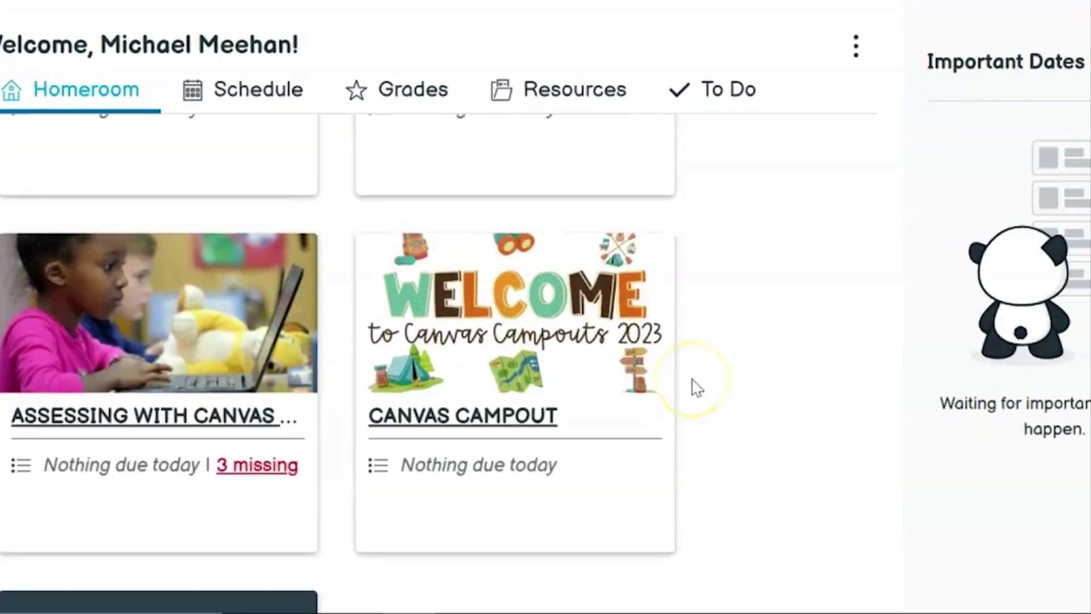
scroll(696, 388, up, 5)
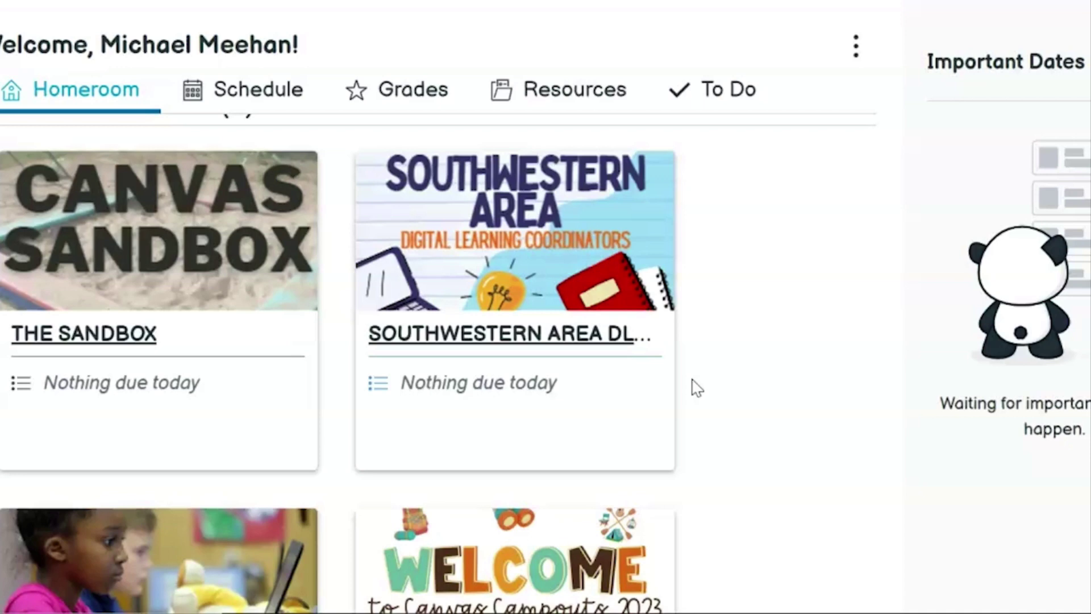
click(608, 170)
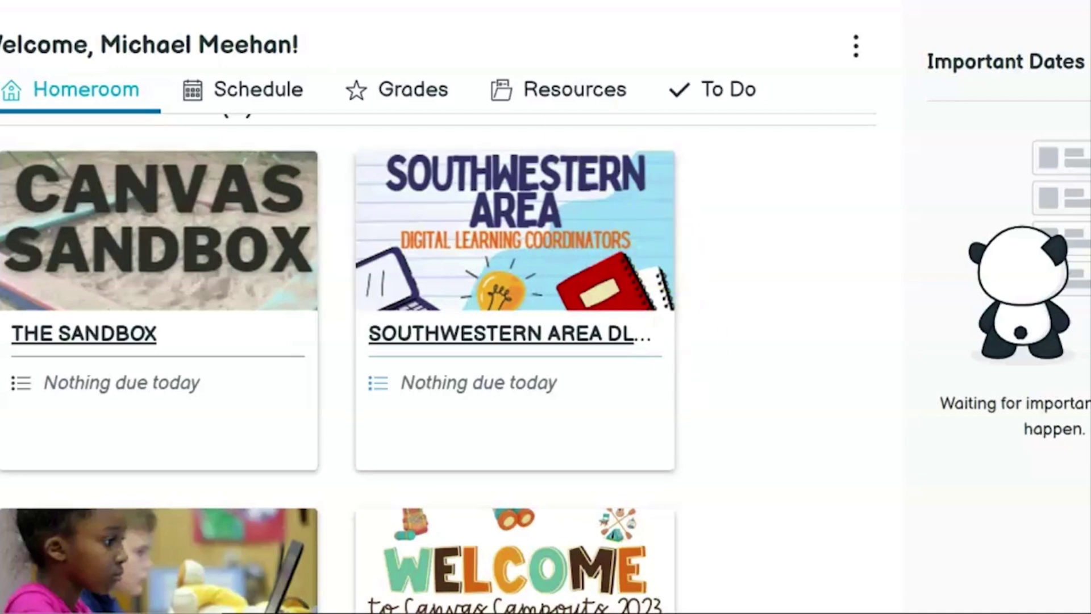
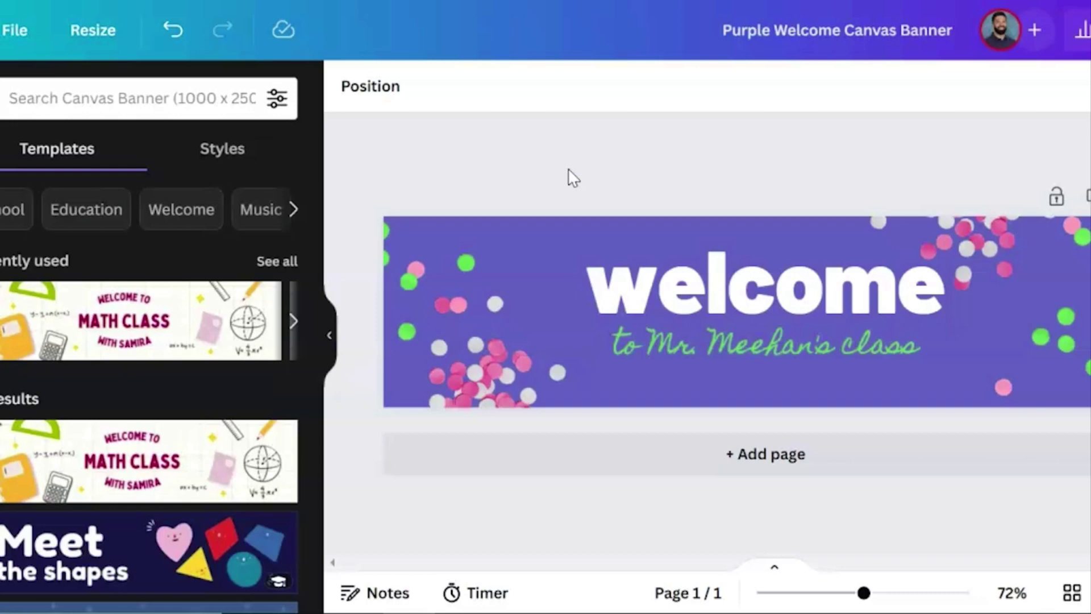
Step: In Canva, make a copy of the Purple Welcome Canvas Banner resized to 262 × 146 px and open it in the browser
click(91, 50)
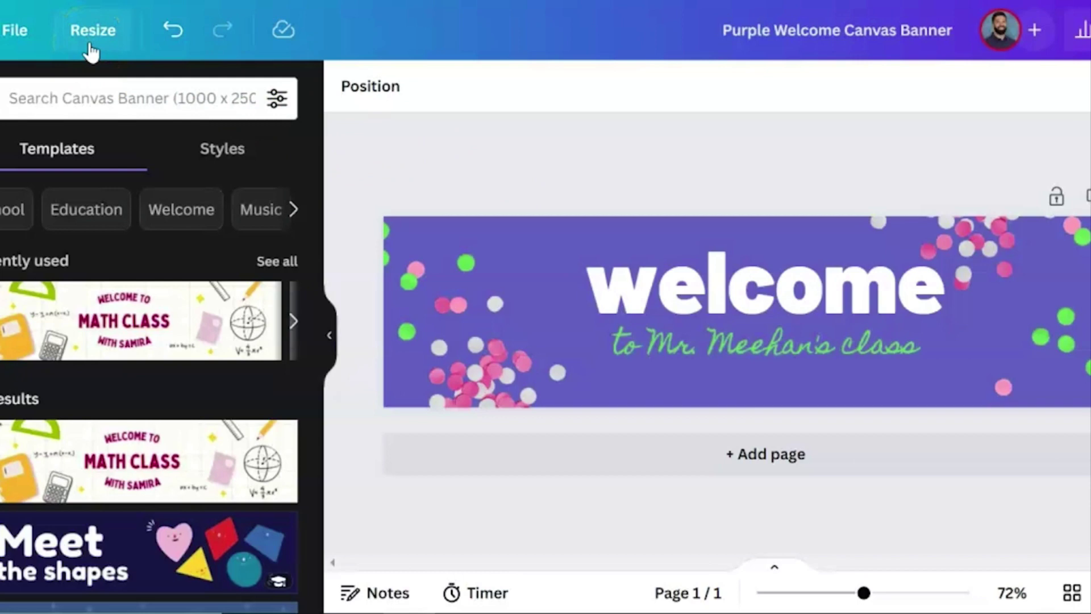
click(90, 50)
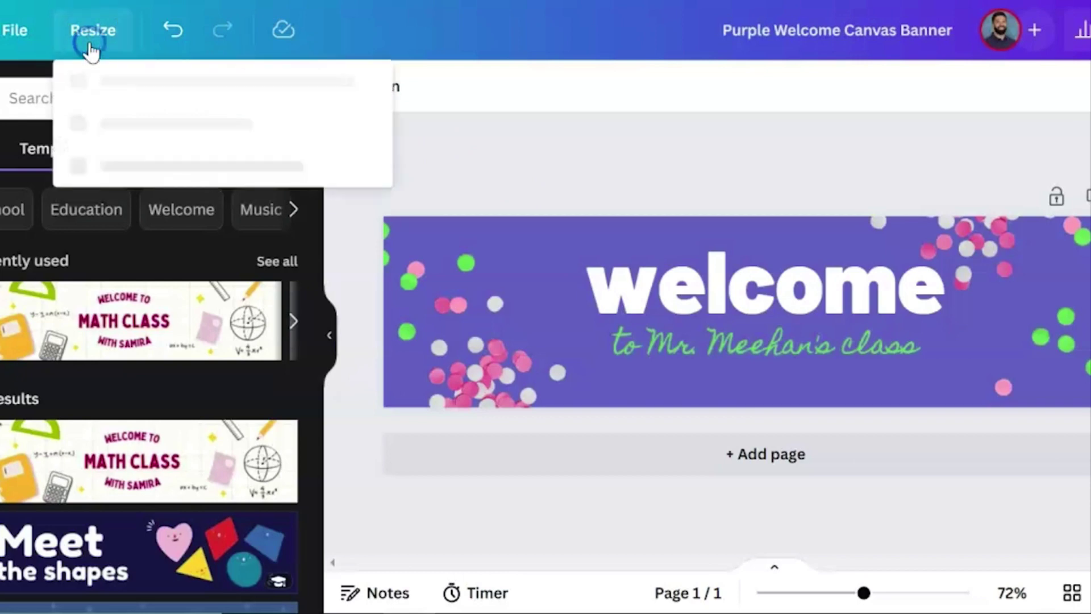
click(154, 205)
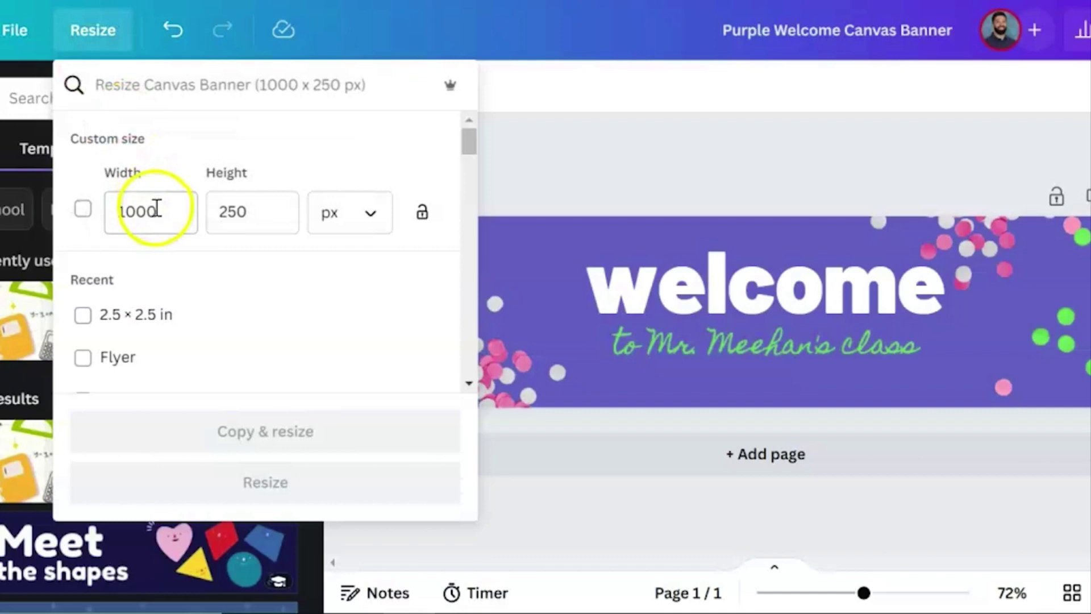
double_click(156, 207)
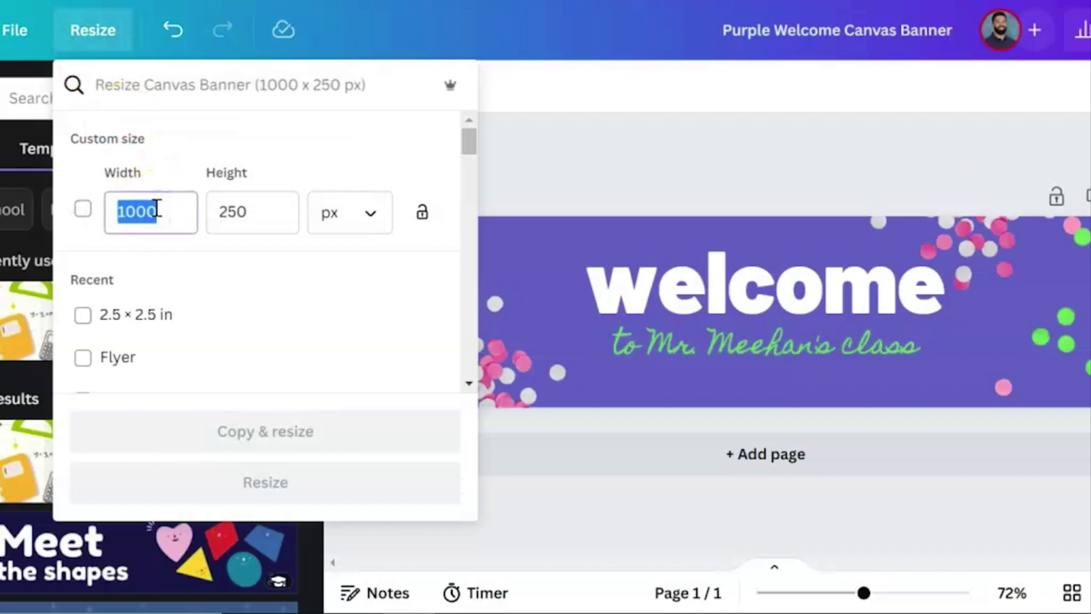
text(262)
click(250, 213)
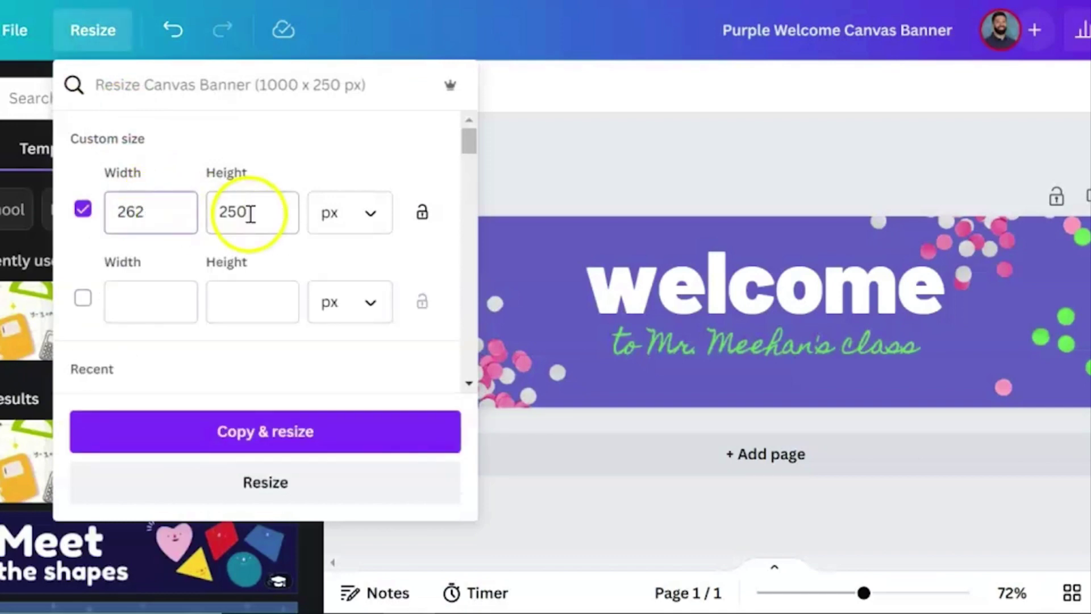
double_click(250, 213)
text(146)
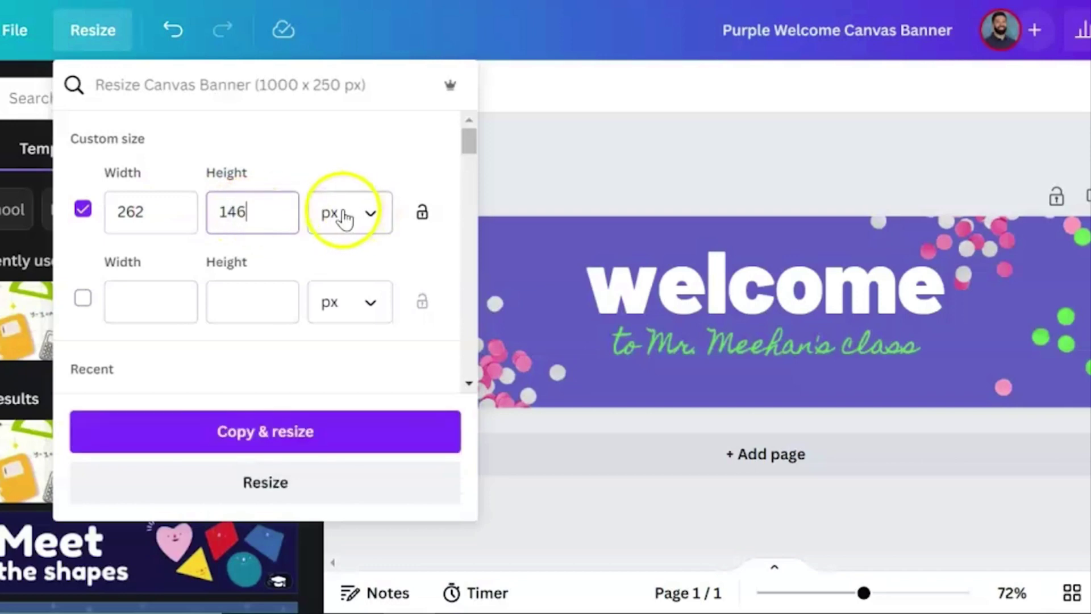
click(264, 436)
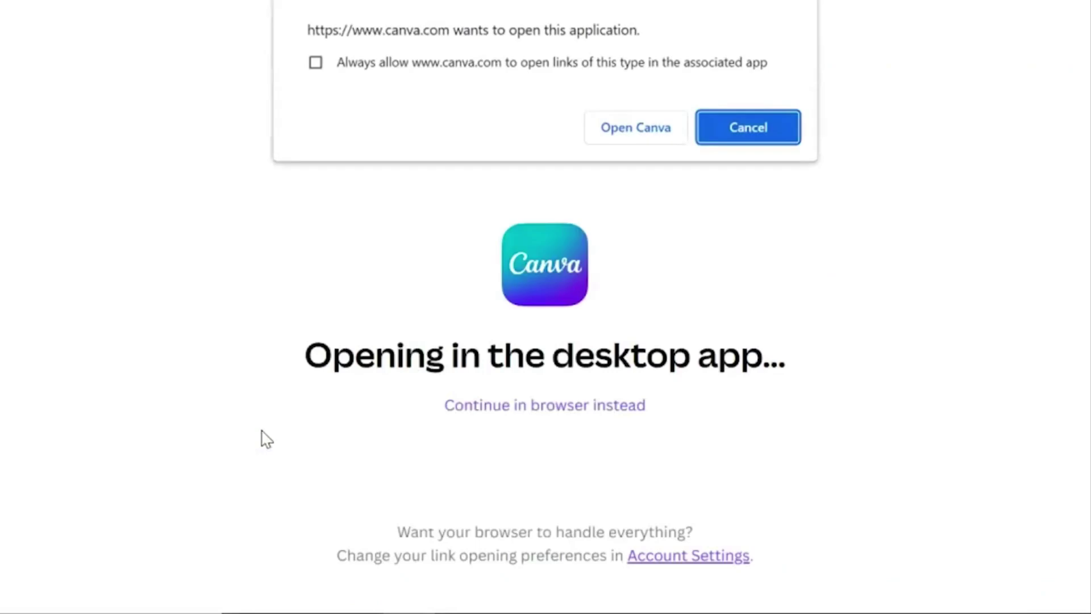
click(732, 125)
click(566, 405)
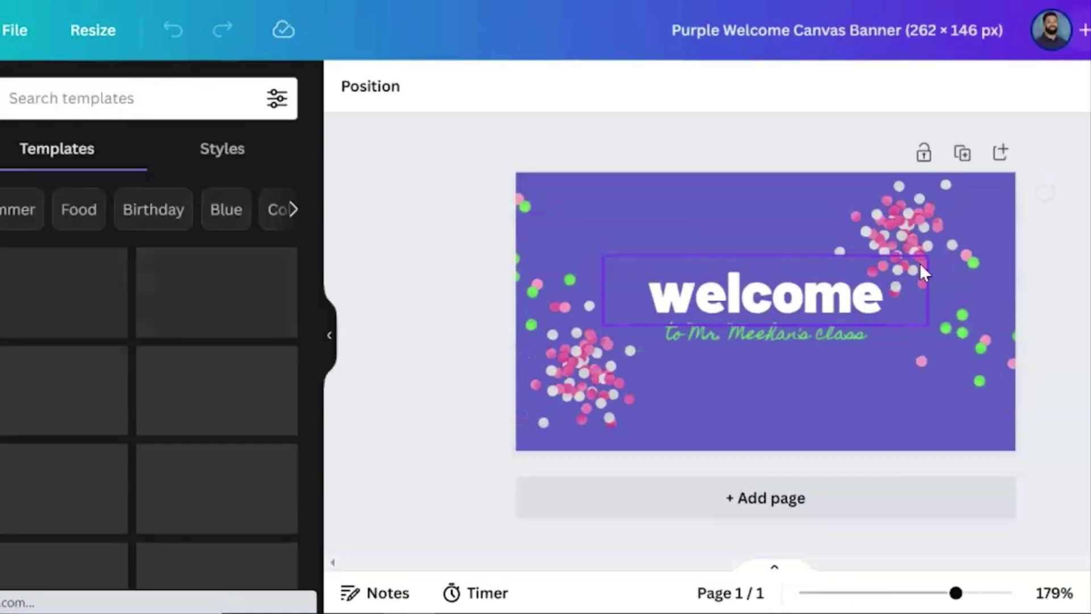
Step: Enlarge the pink-and-white confetti in the design's lower-left corner and reposition it, and enlarge the green dots above it
click(631, 365)
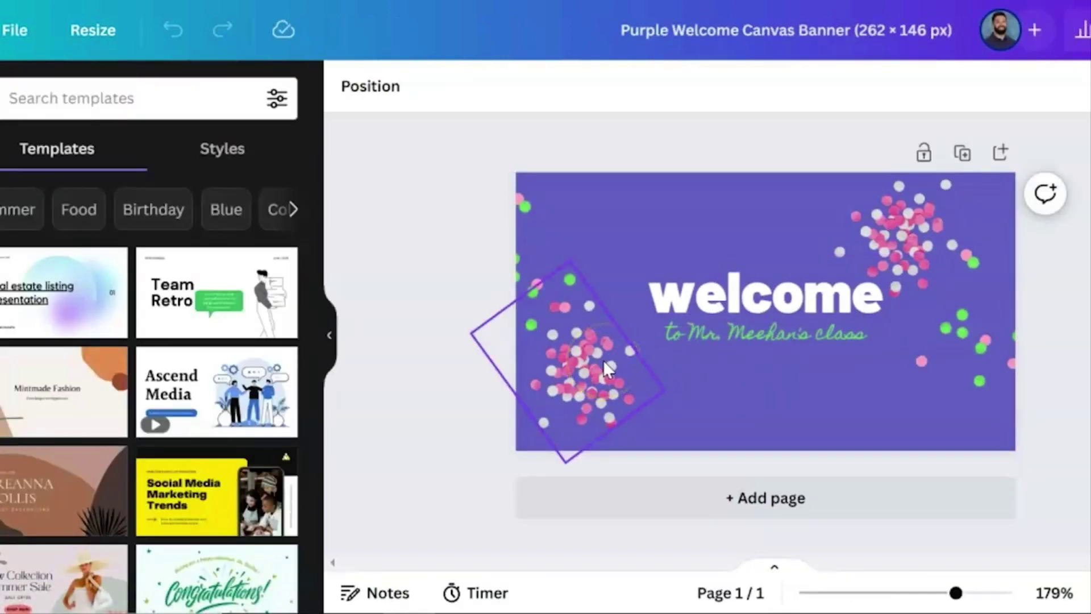
drag(596, 368, 762, 410)
drag(639, 387, 601, 384)
click(545, 219)
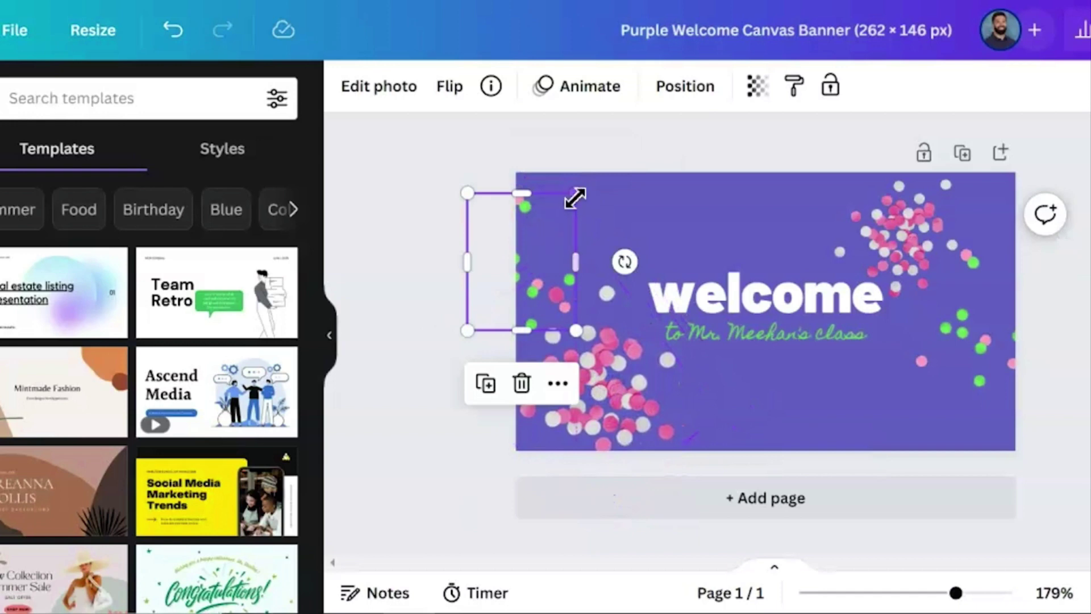
drag(575, 198, 621, 143)
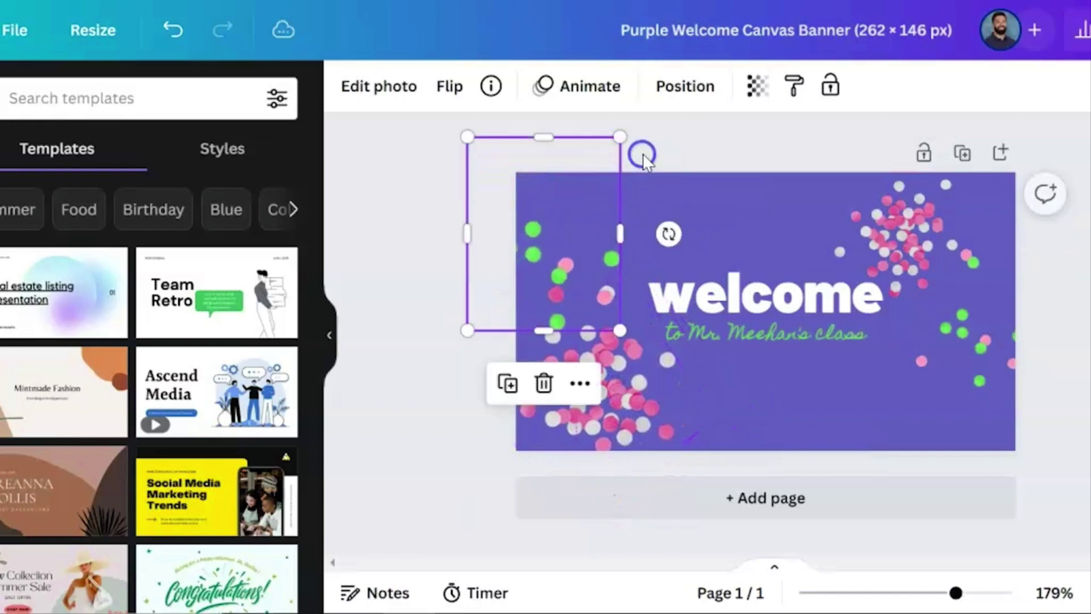
Step: Enlarge the confetti in the design's upper-right corner, and enlarge and reposition the green dots below it
click(853, 228)
drag(960, 138, 1060, 104)
click(1002, 369)
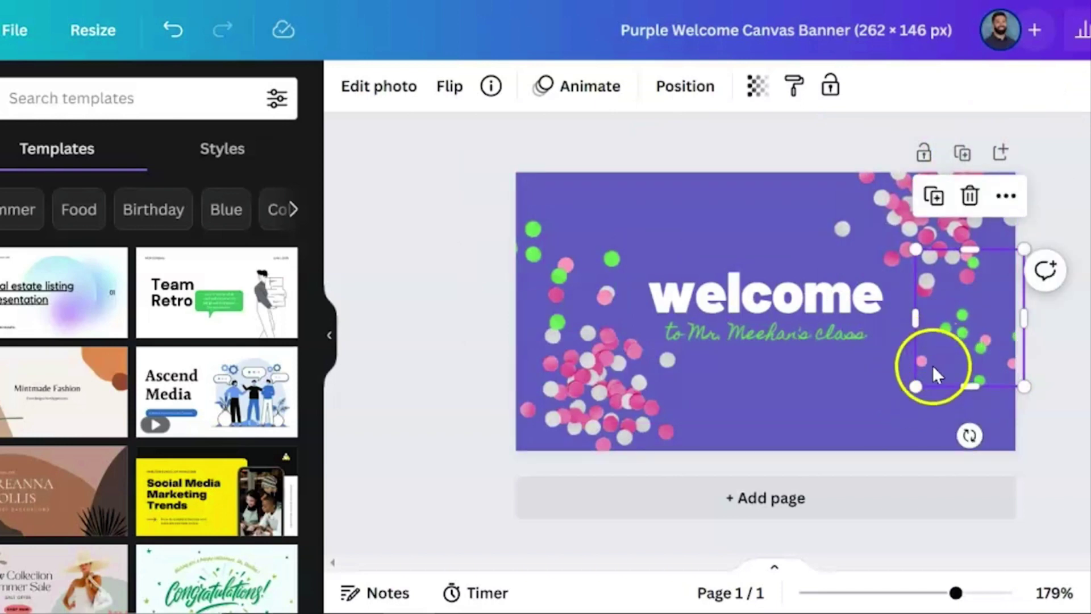
drag(916, 386, 843, 465)
drag(942, 383, 972, 381)
Step: Enlarge the "welcome" text to size 28.8, center it on the design, and shift the green class tagline beneath its right part
drag(763, 300, 760, 270)
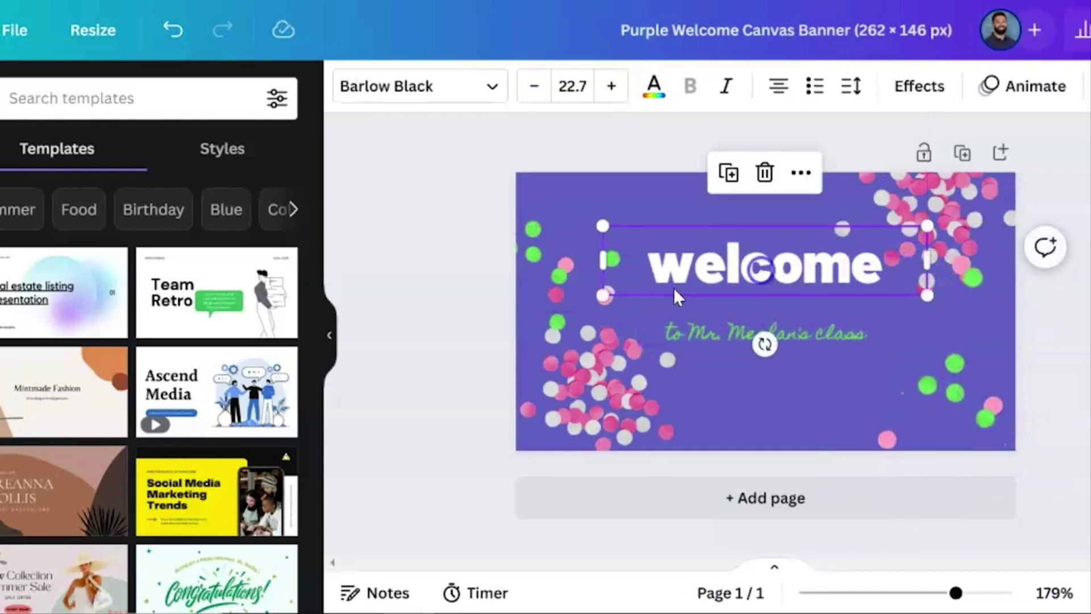
drag(602, 295, 523, 340)
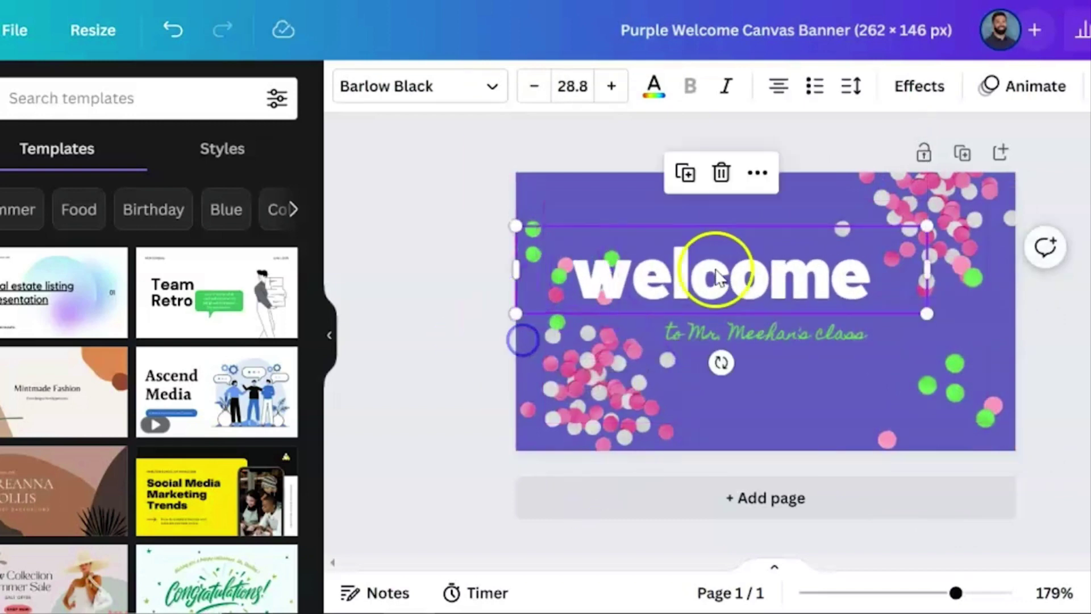
drag(717, 277, 761, 291)
drag(767, 341, 808, 344)
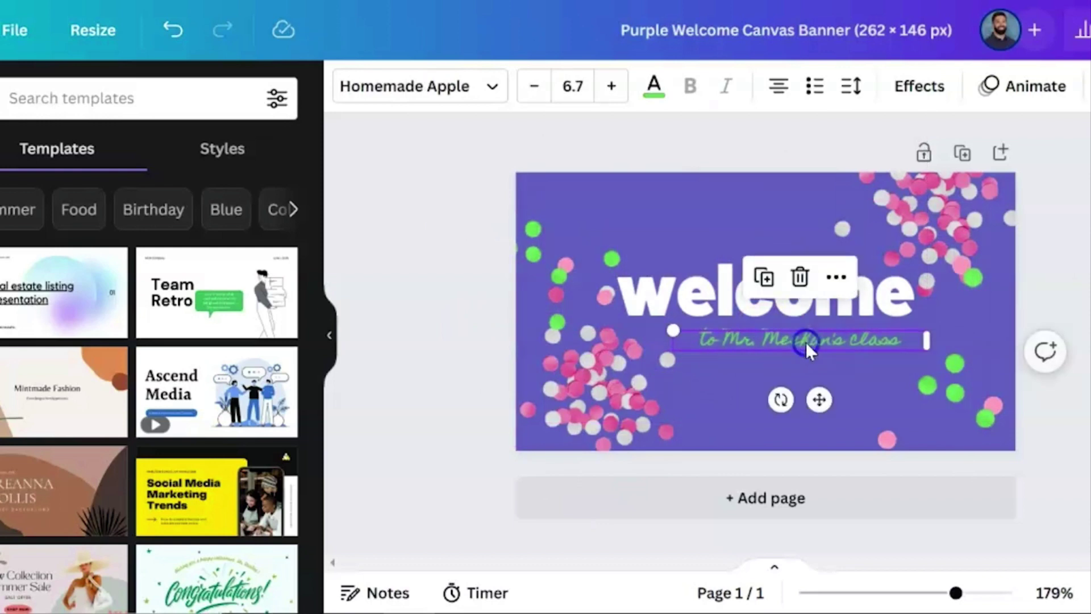
click(1084, 404)
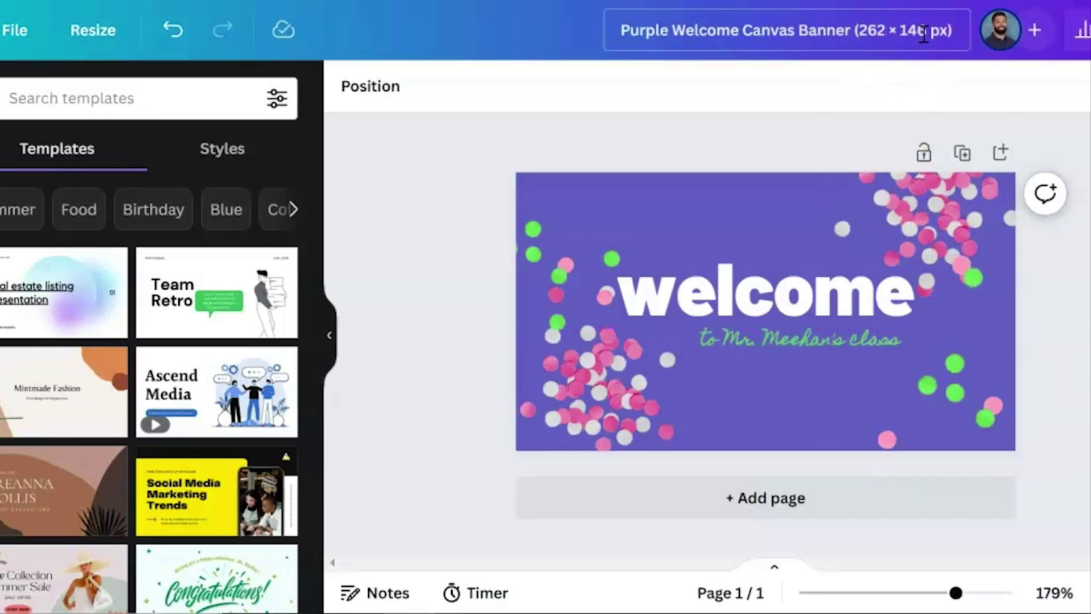
Step: Download the 262 × 146 px welcome card design as a PNG
click(513, 254)
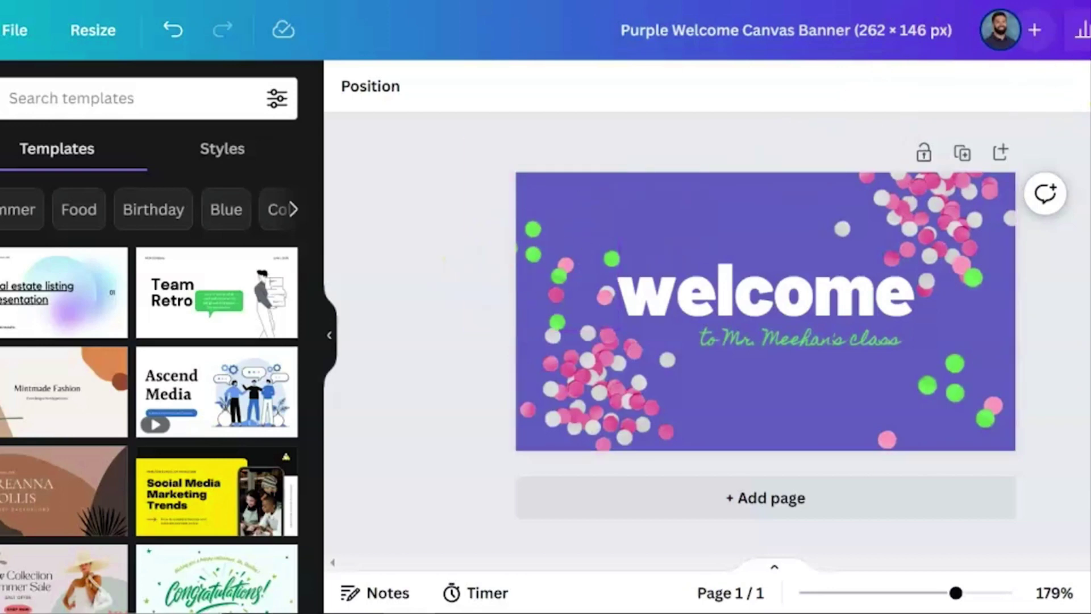
scroll(1055, 426, down, 4)
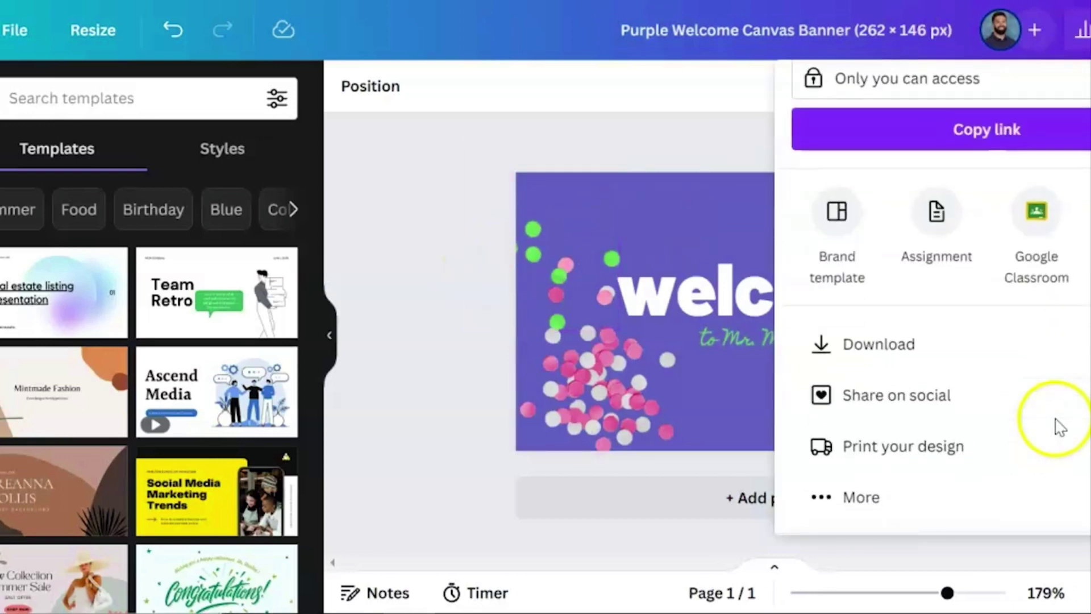
click(970, 361)
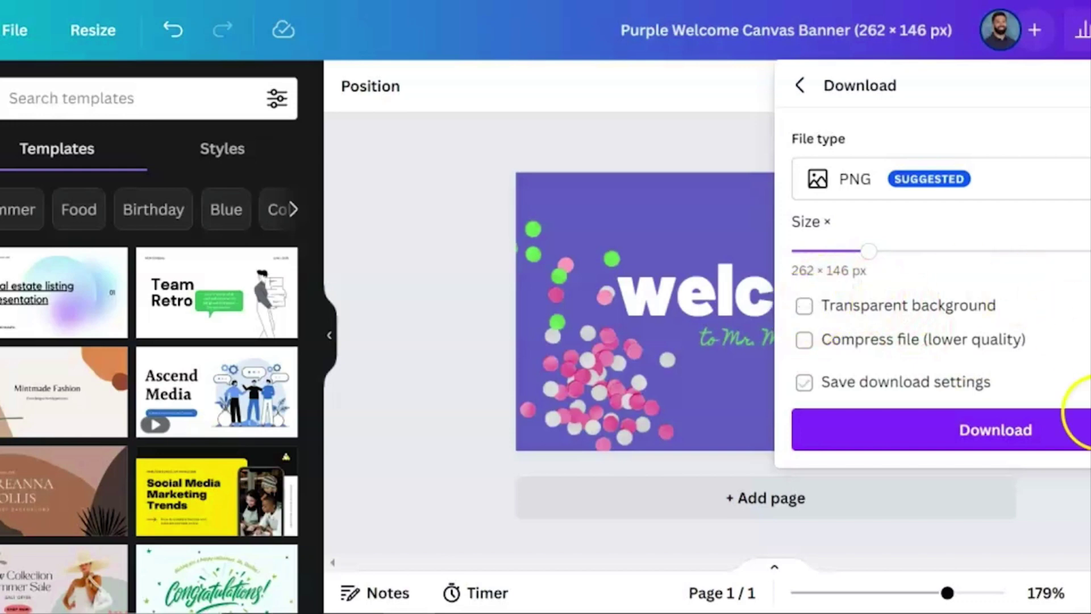
click(1002, 435)
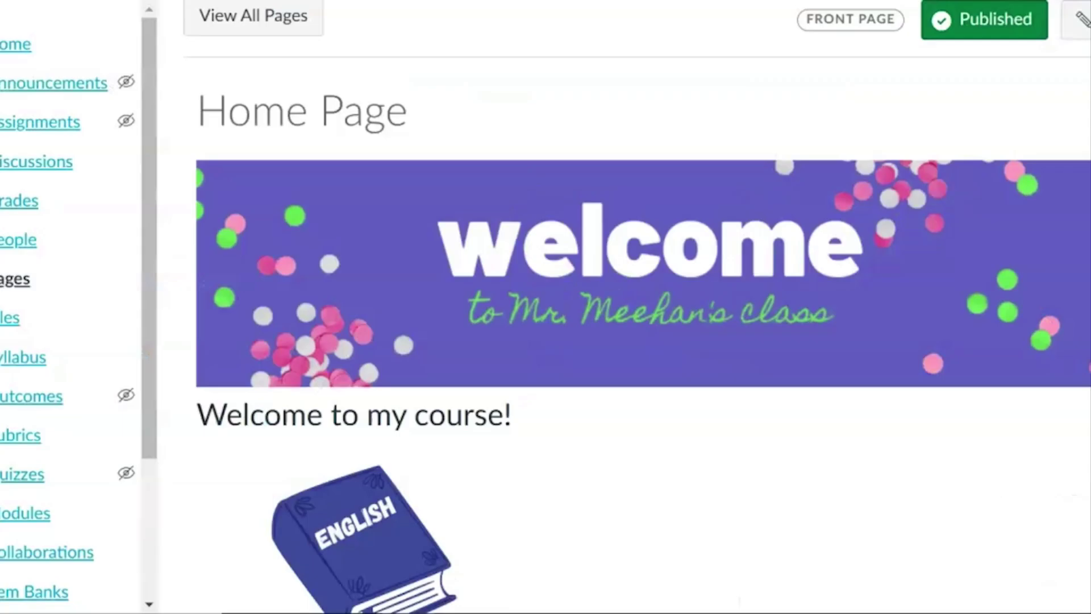
Step: Switch to the course's home page in Canvas and open the course settings
click(451, 353)
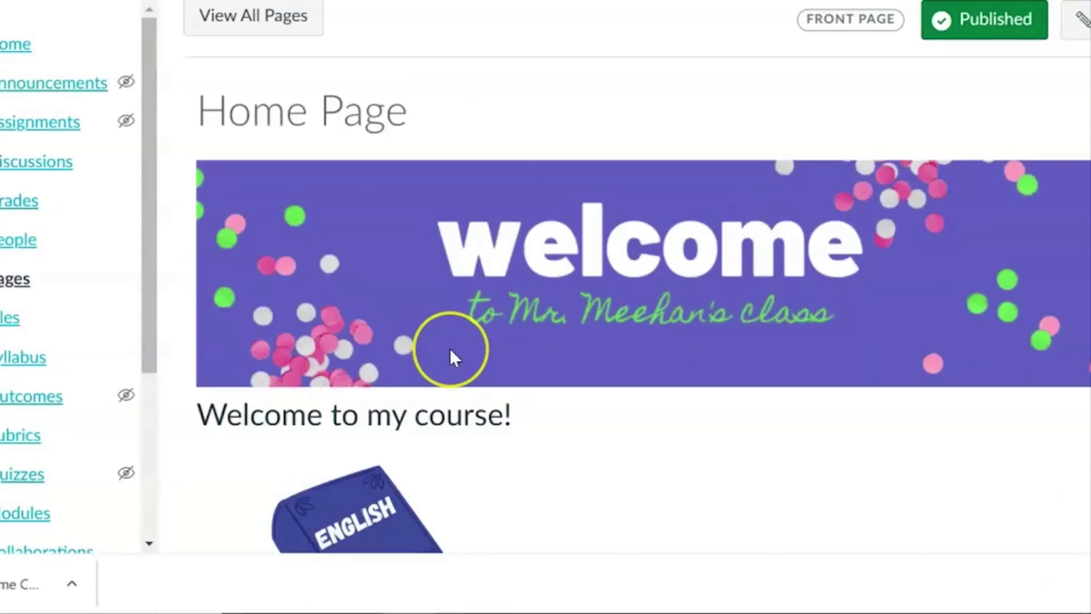
scroll(452, 354, up, 2)
scroll(451, 355, down, 5)
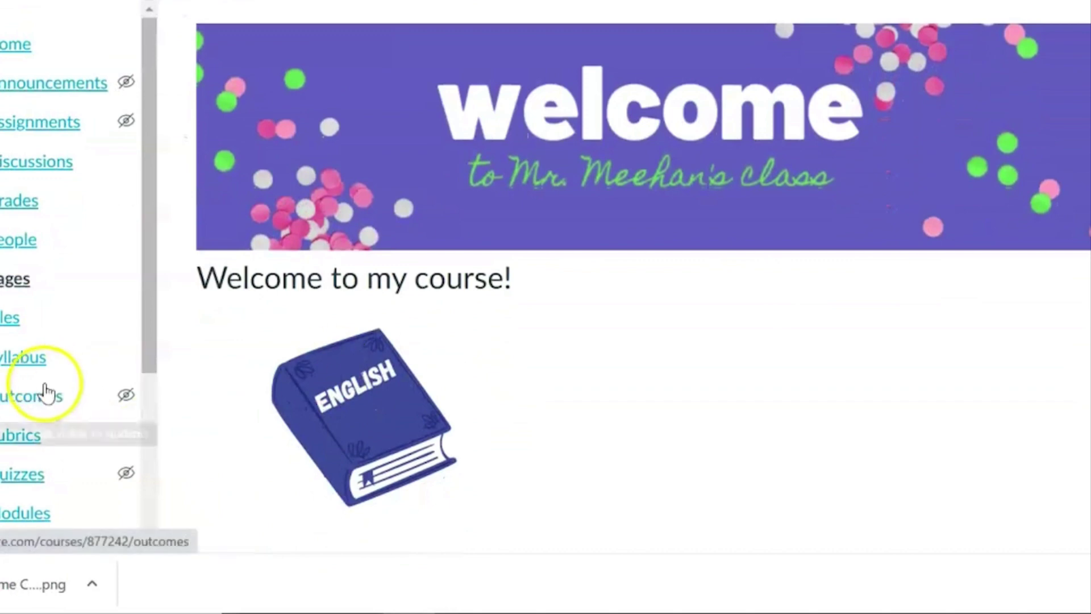
scroll(44, 383, down, 5)
click(20, 463)
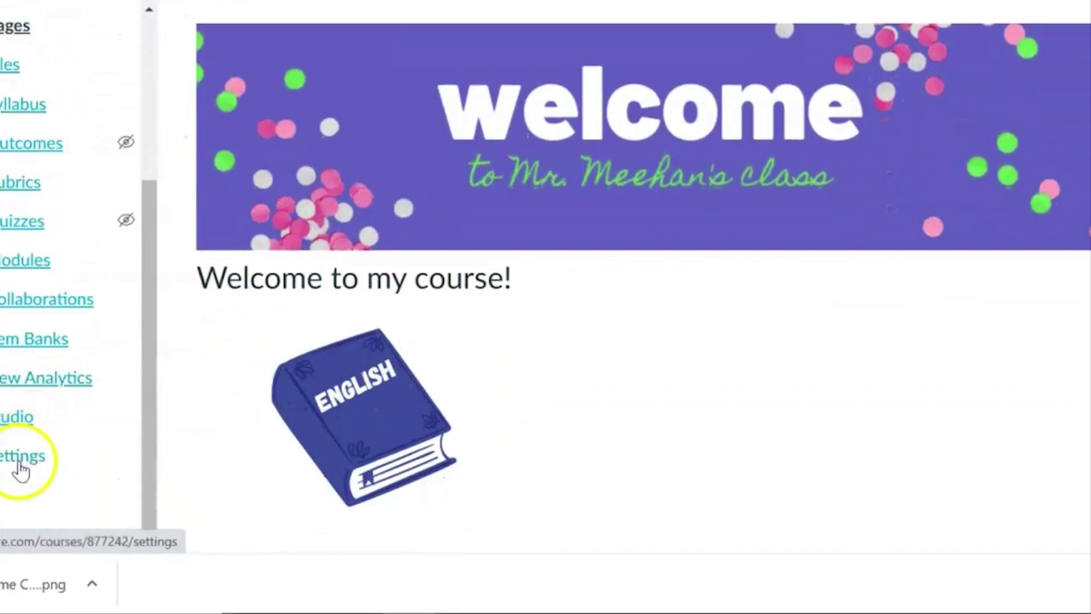
click(19, 464)
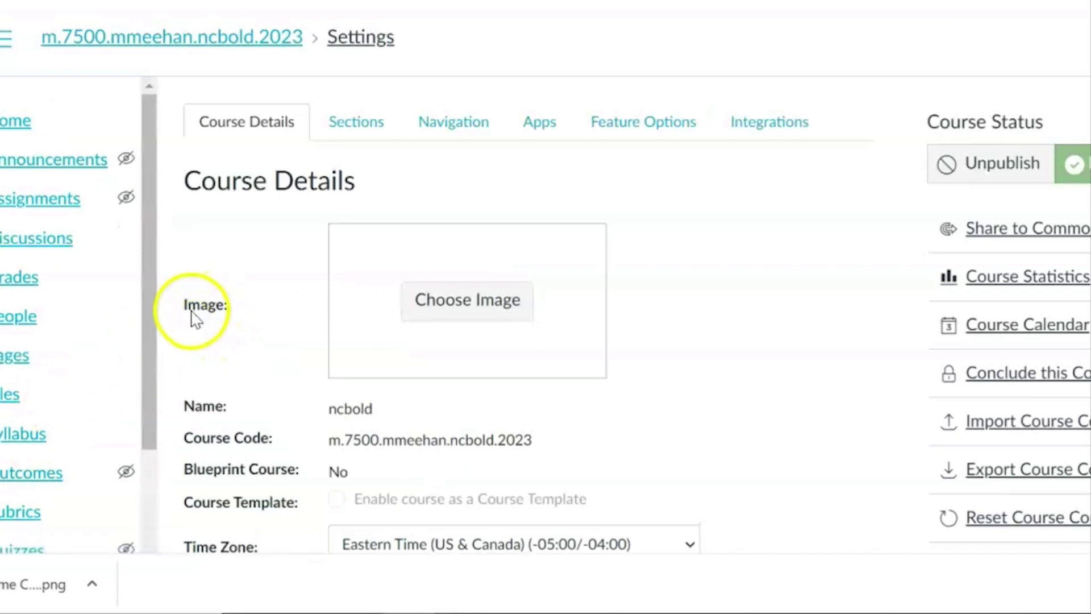
Step: Look through the course card images on the Canvas dashboard's homeroom view
click(471, 310)
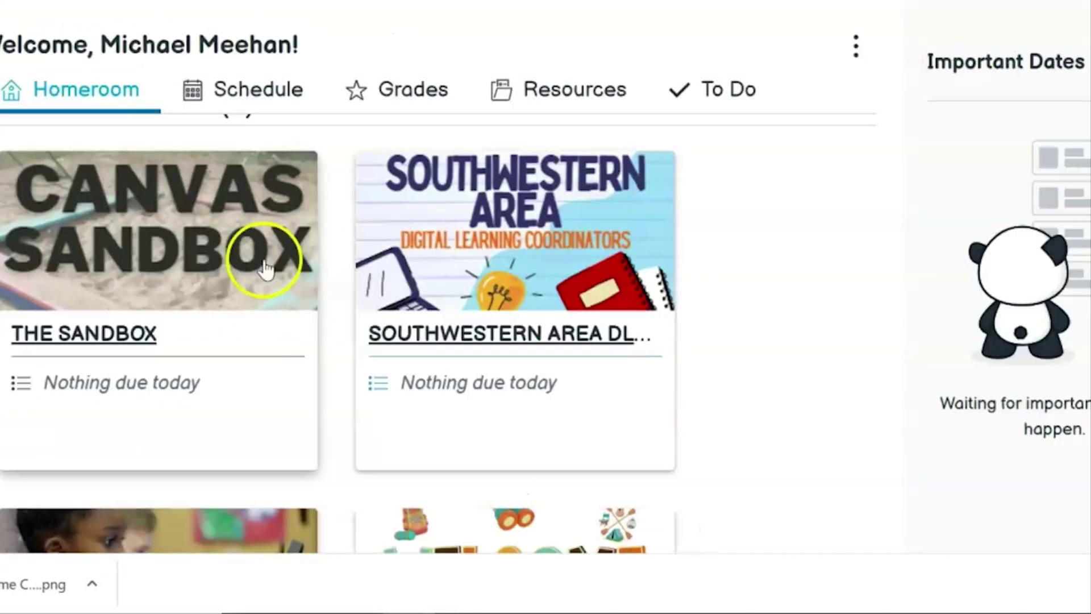
scroll(265, 268, down, 5)
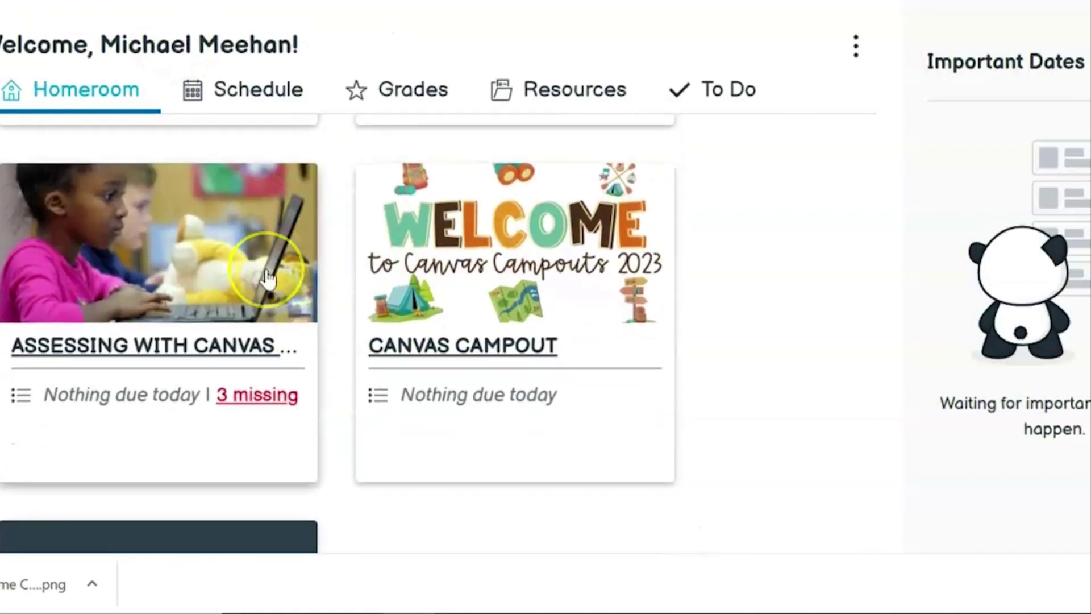
scroll(264, 269, down, 5)
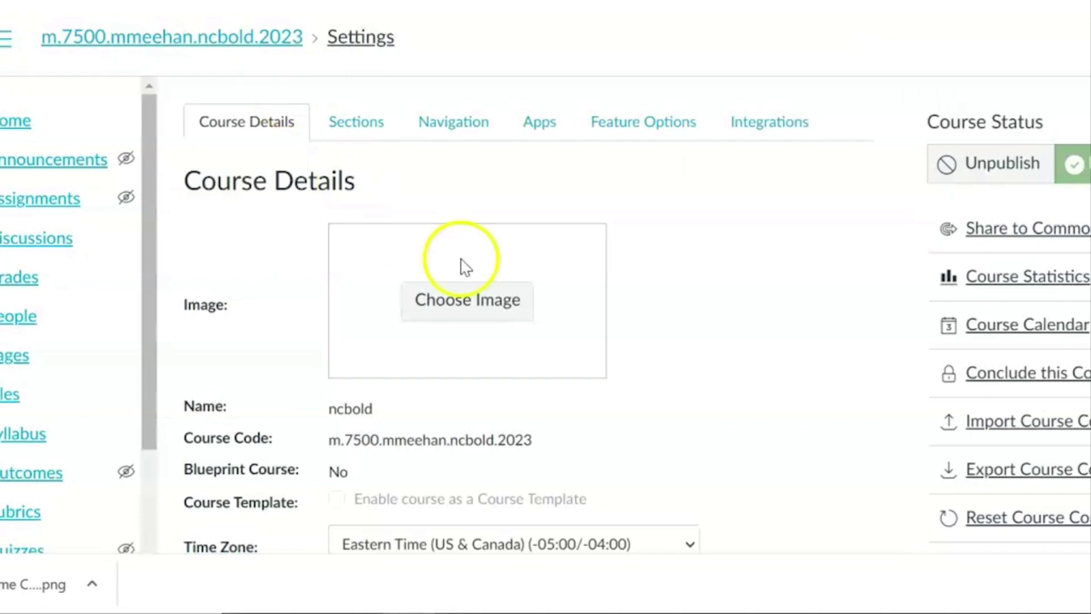
Step: Upload the downloaded welcome card PNG as the course image in the course details and save the updated details
click(465, 307)
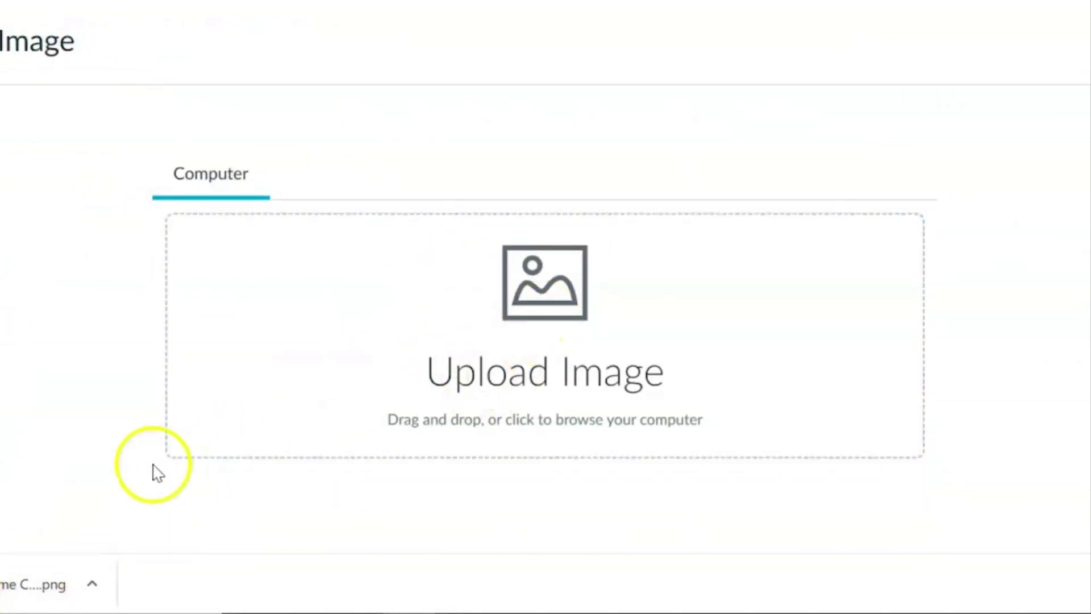
drag(23, 584, 490, 316)
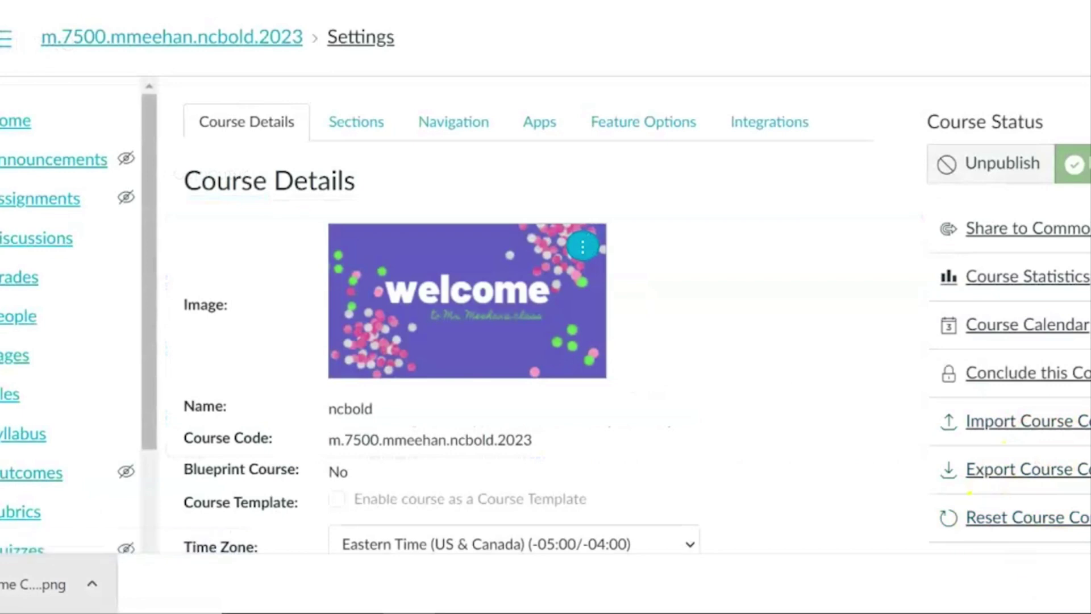
scroll(742, 419, down, 15)
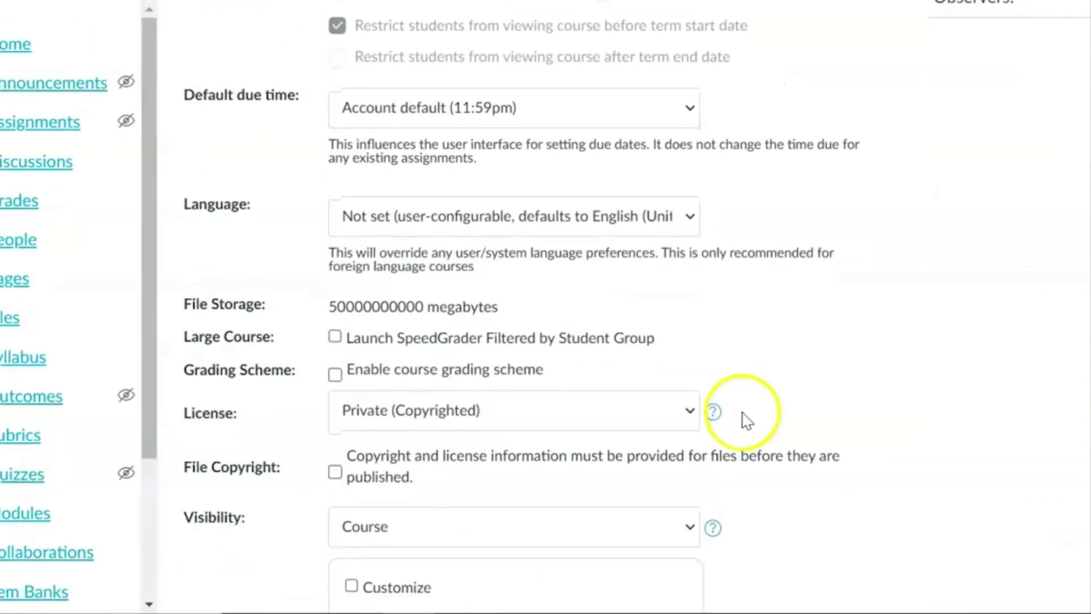
scroll(742, 419, down, 2)
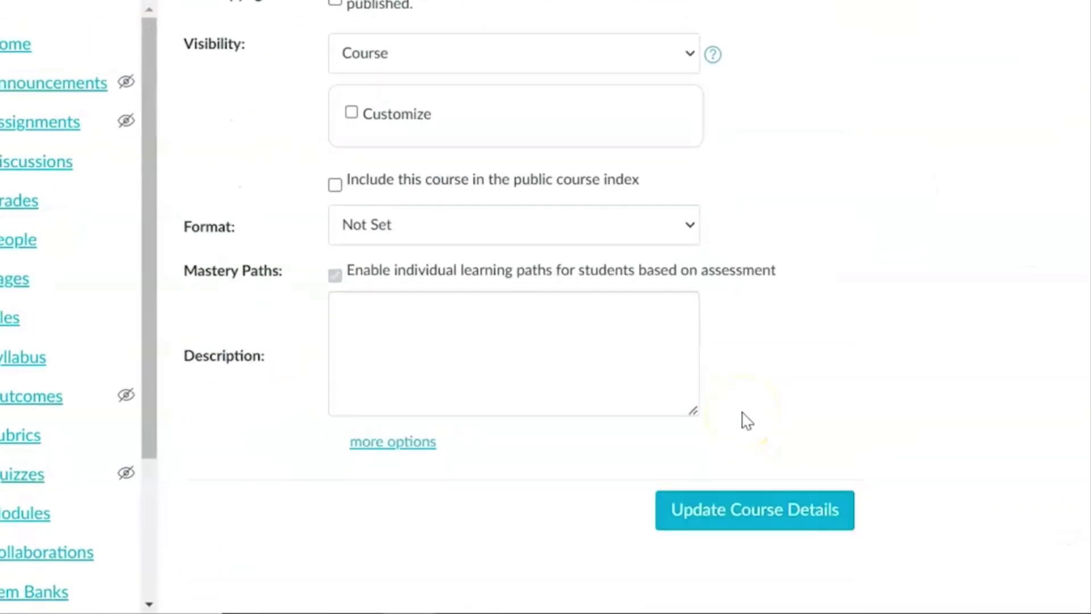
click(756, 518)
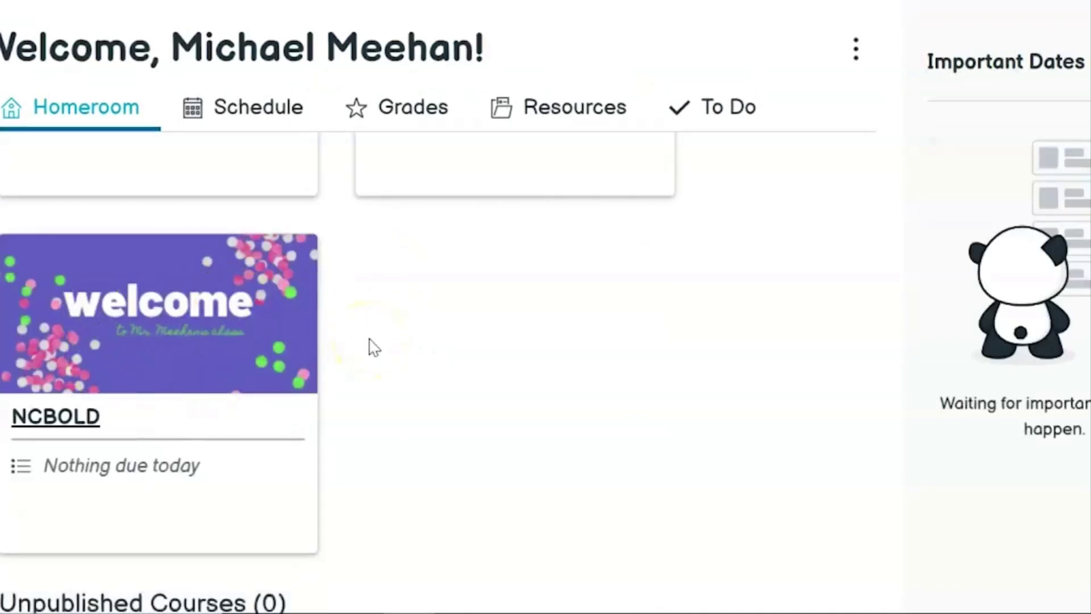
scroll(374, 346, up, 1)
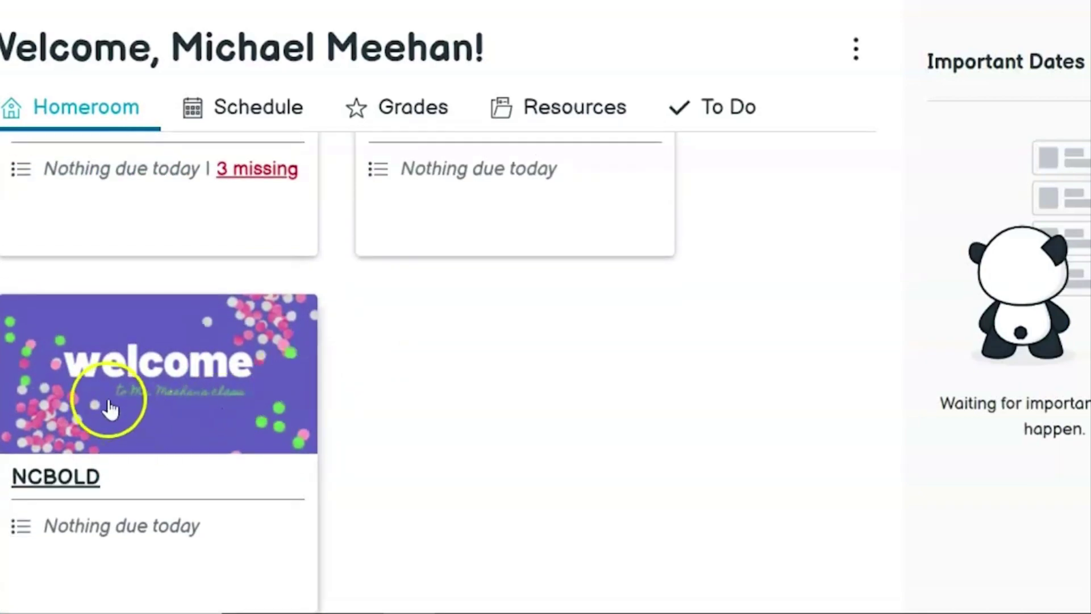